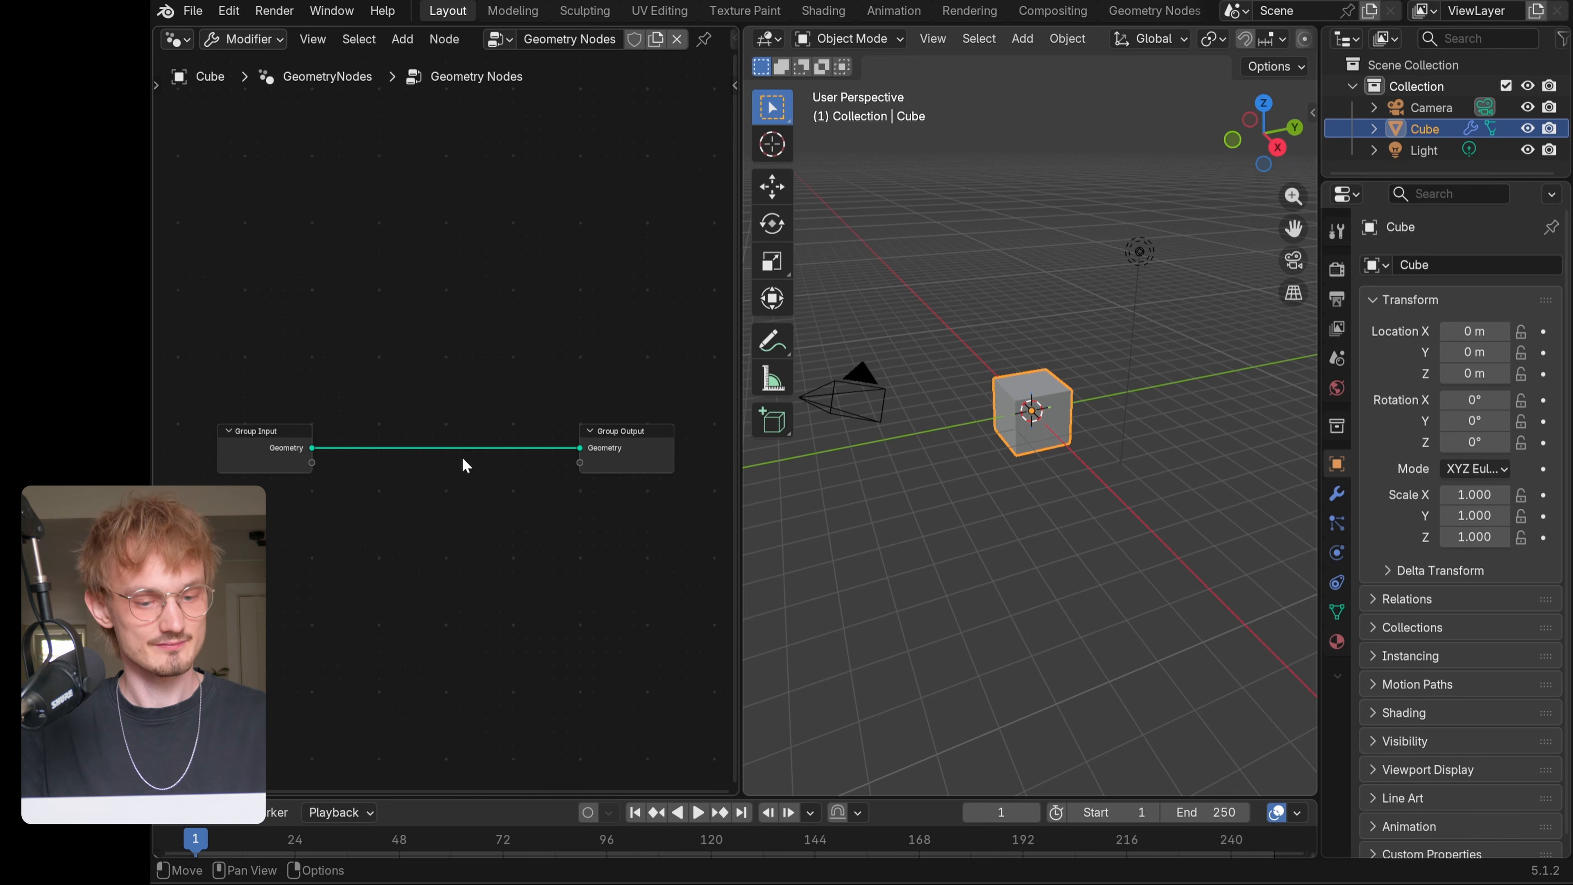
left_click_drag(240, 383, 359, 479)
left_click_drag(492, 336, 630, 494)
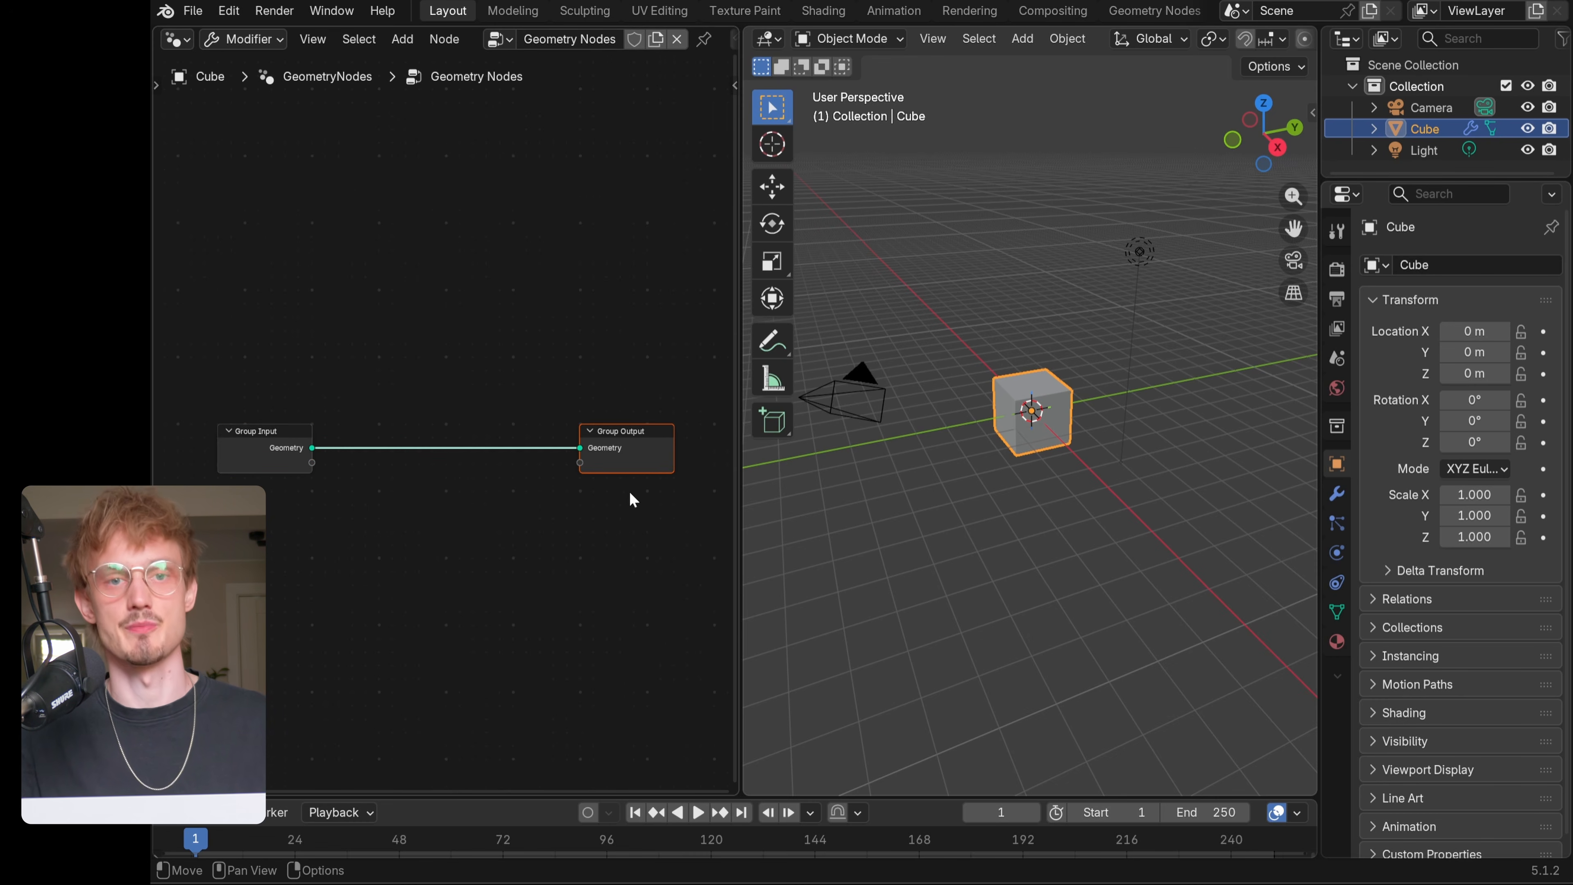
left_click(246, 458)
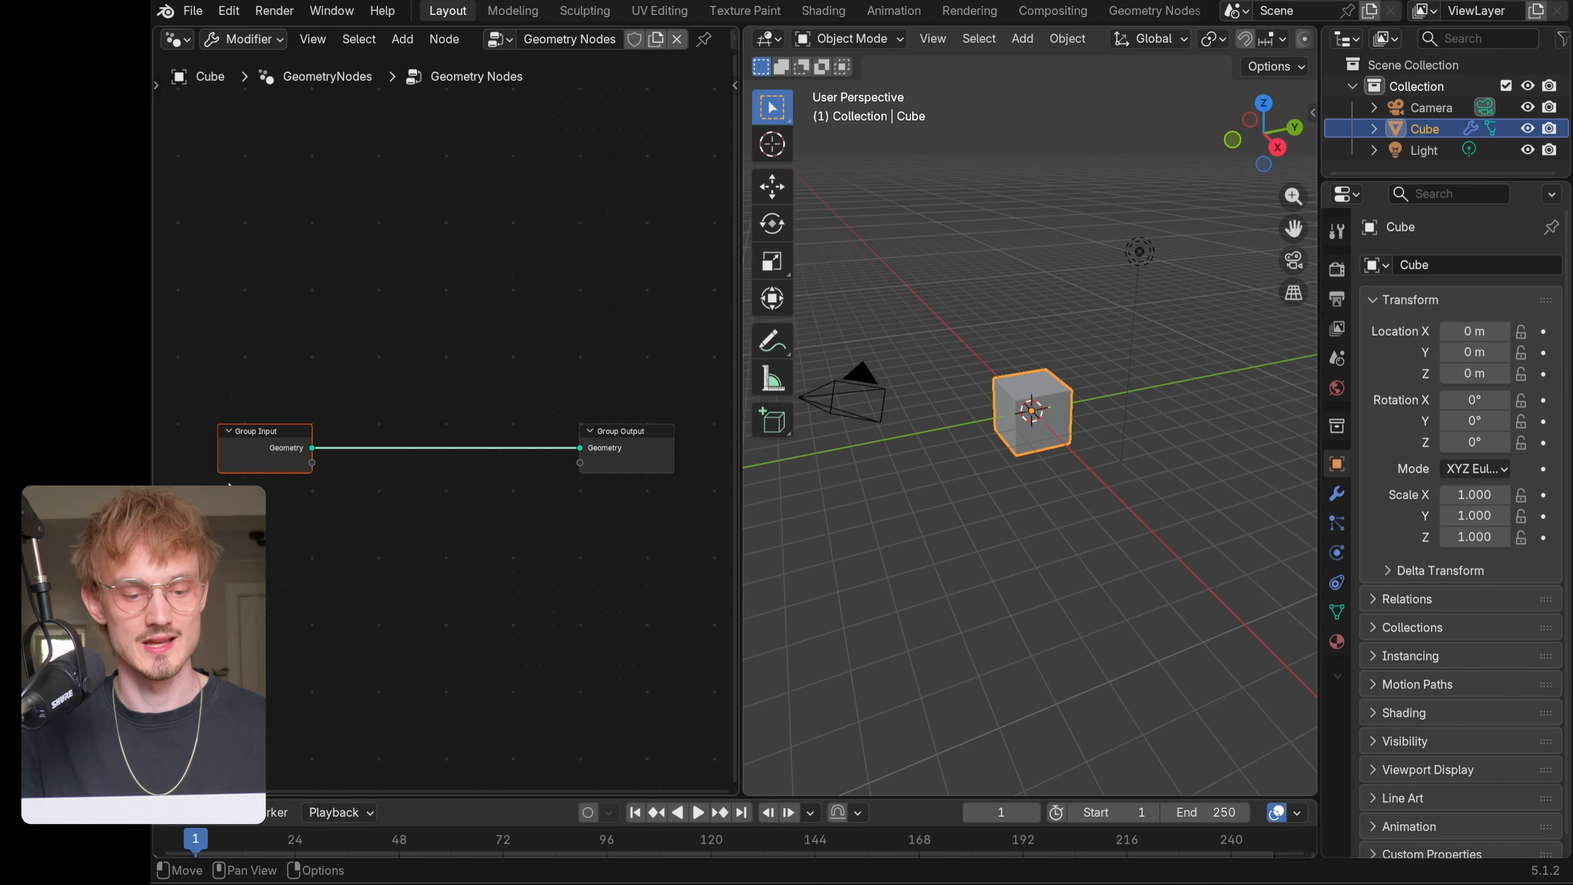
left_click(646, 468)
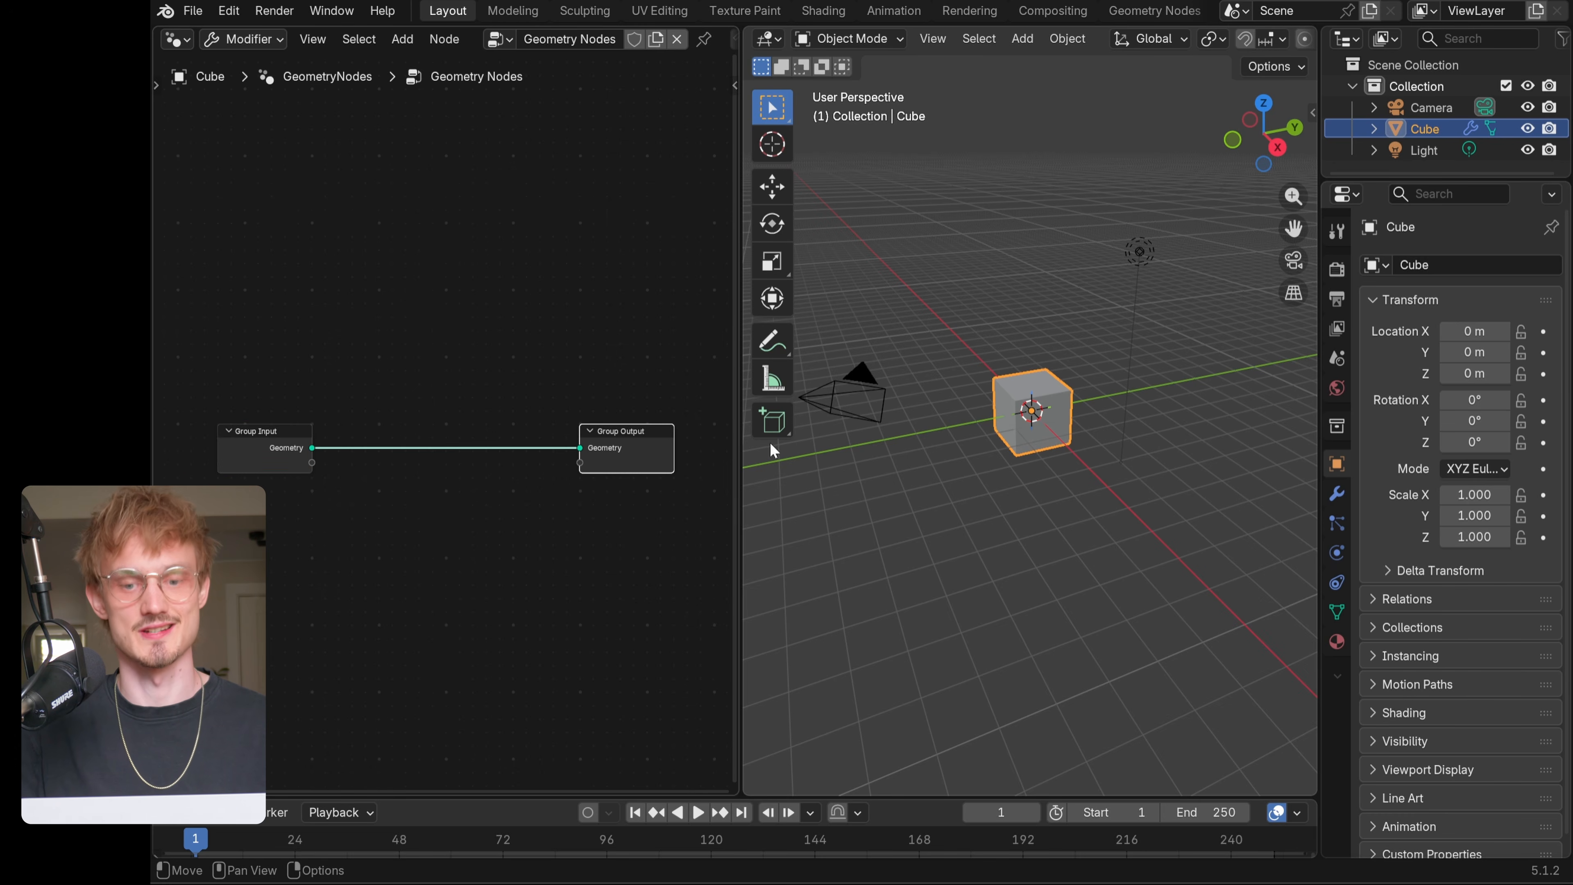
- Delete the Group Input node from the geometry node tree
left_click_drag(344, 368, 288, 521)
key("x")
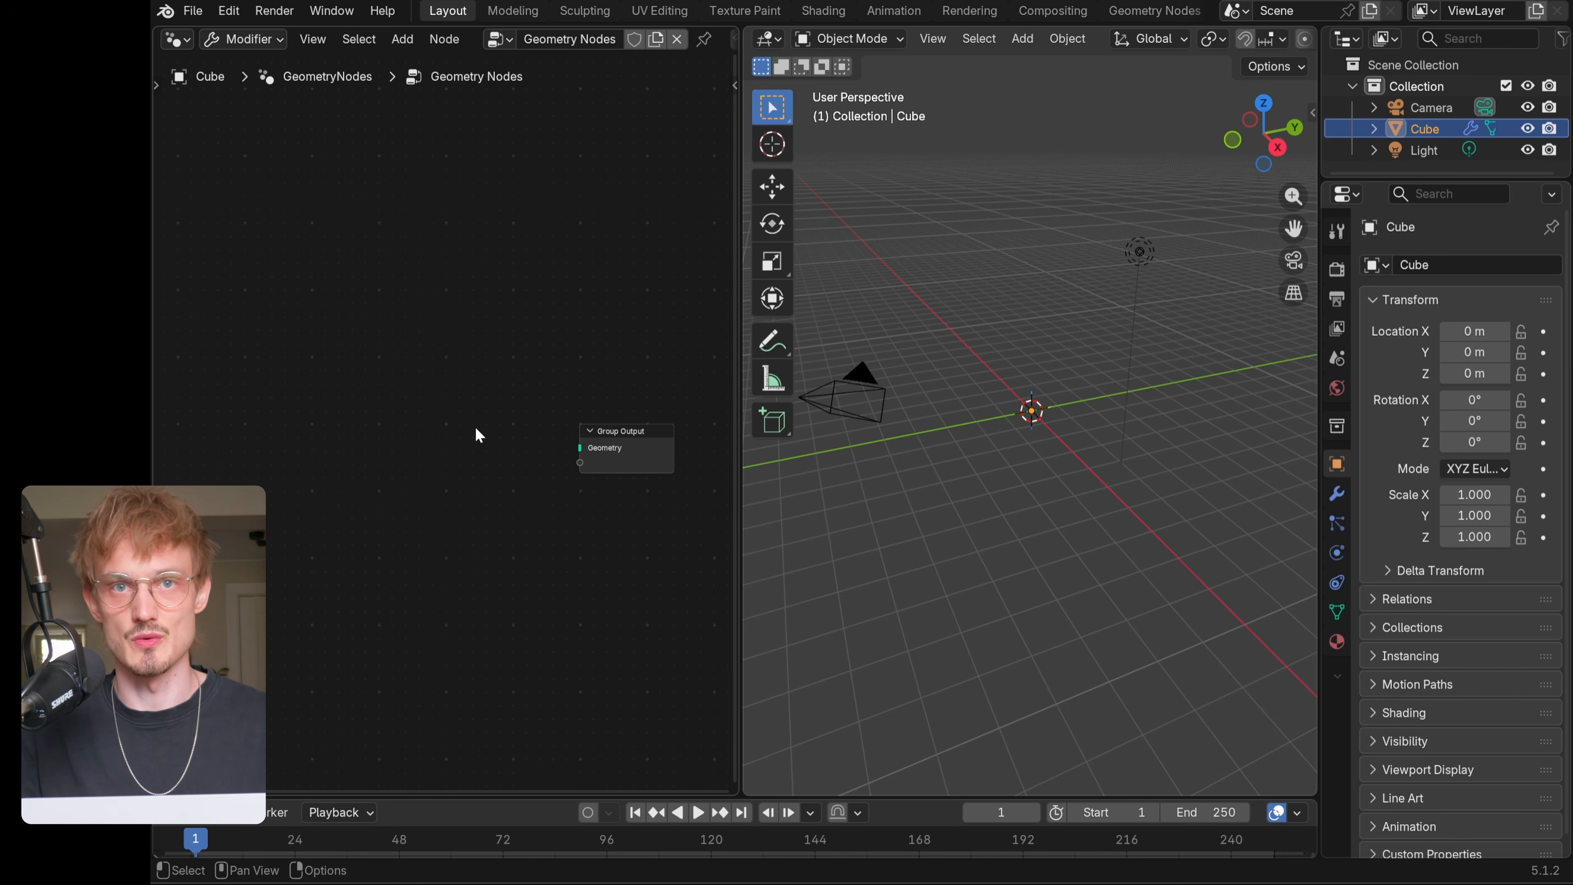
- Try out a UV Sphere node feeding its Mesh into the Group Output's Geometry, and delete the sphere node again
key("shift+a")
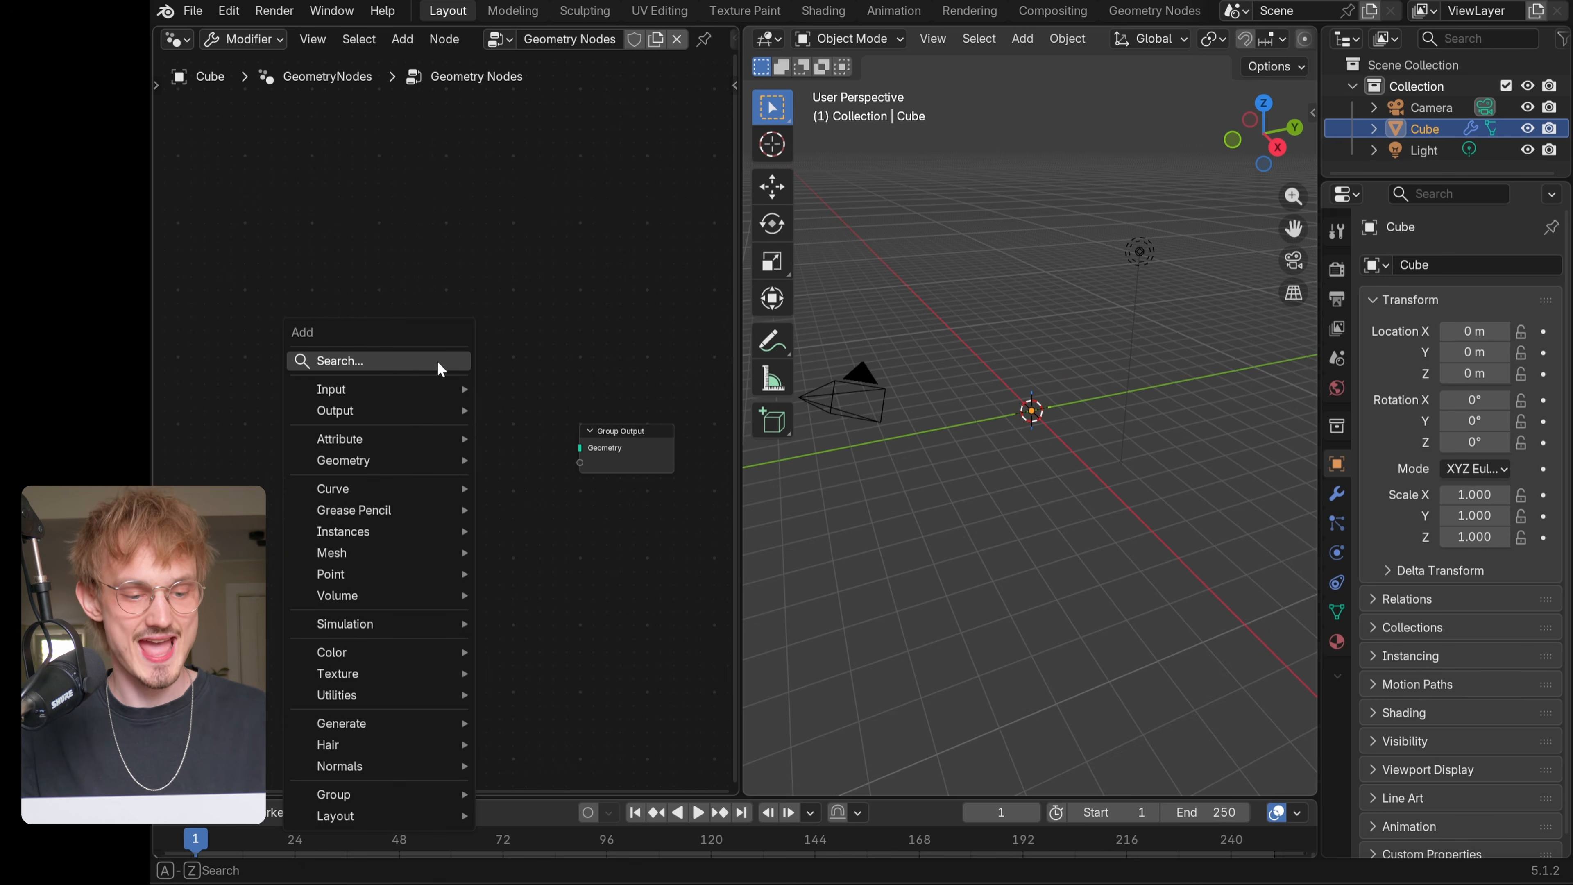
left_click(438, 363)
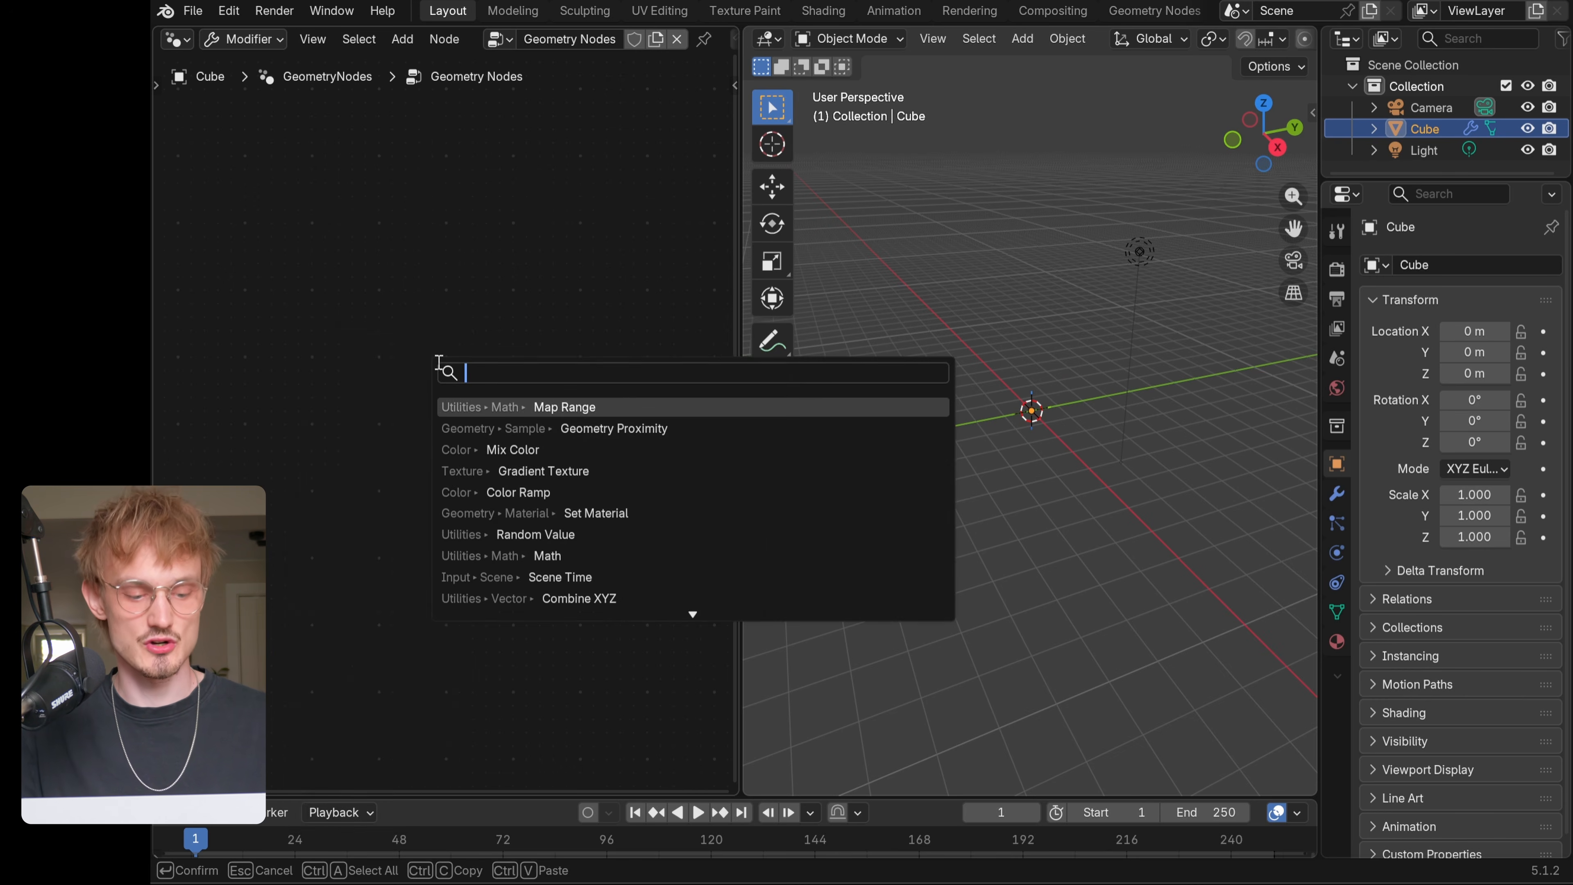
type("sphere")
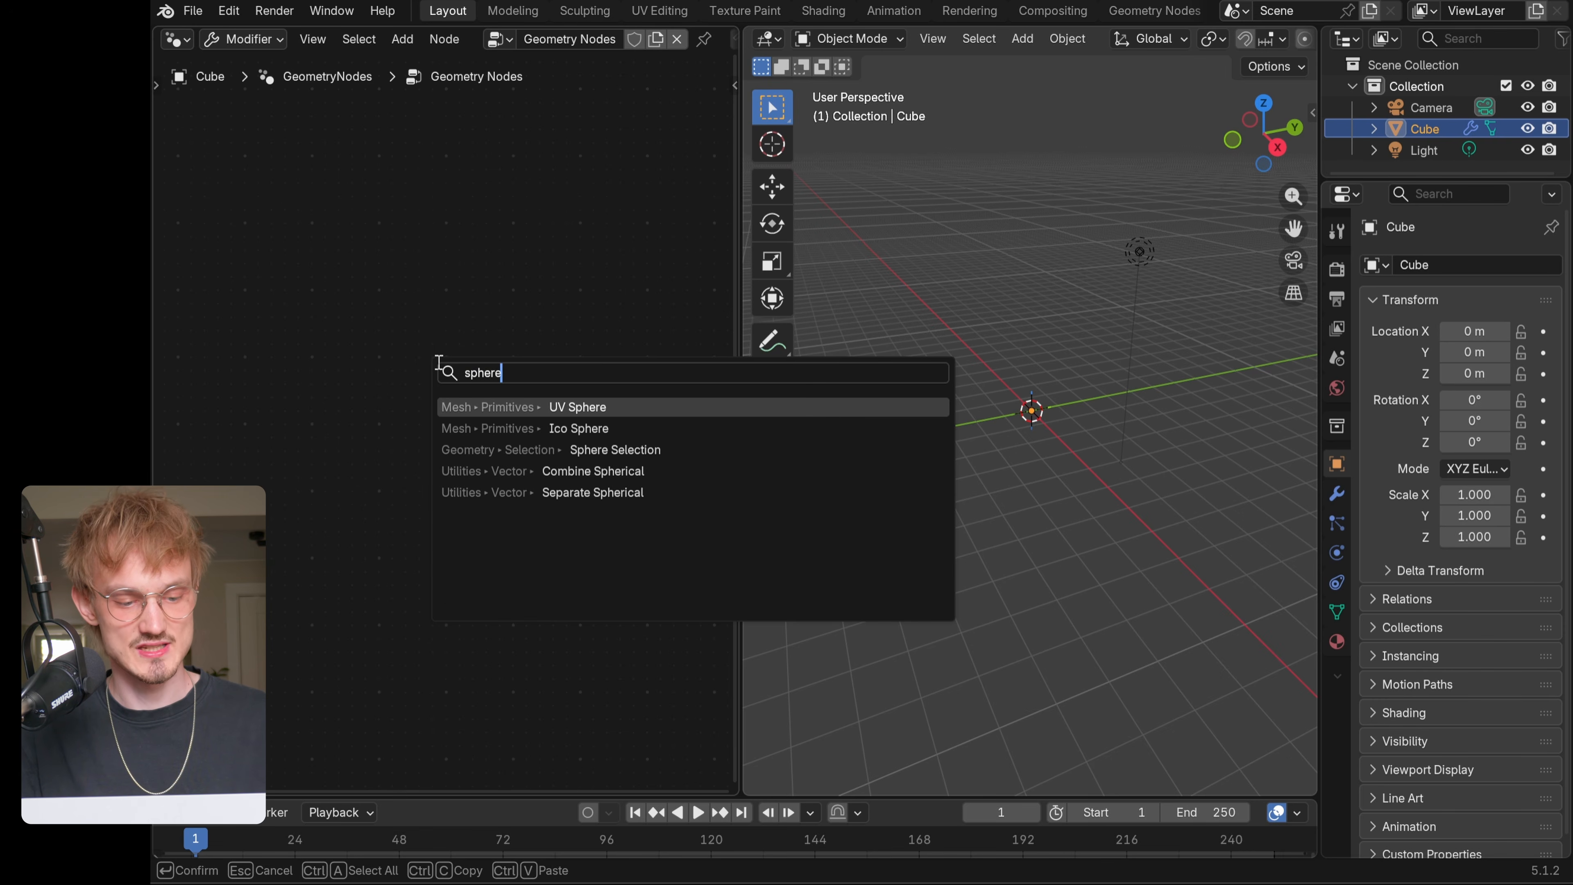
key("Down")
key("Up")
key("Return")
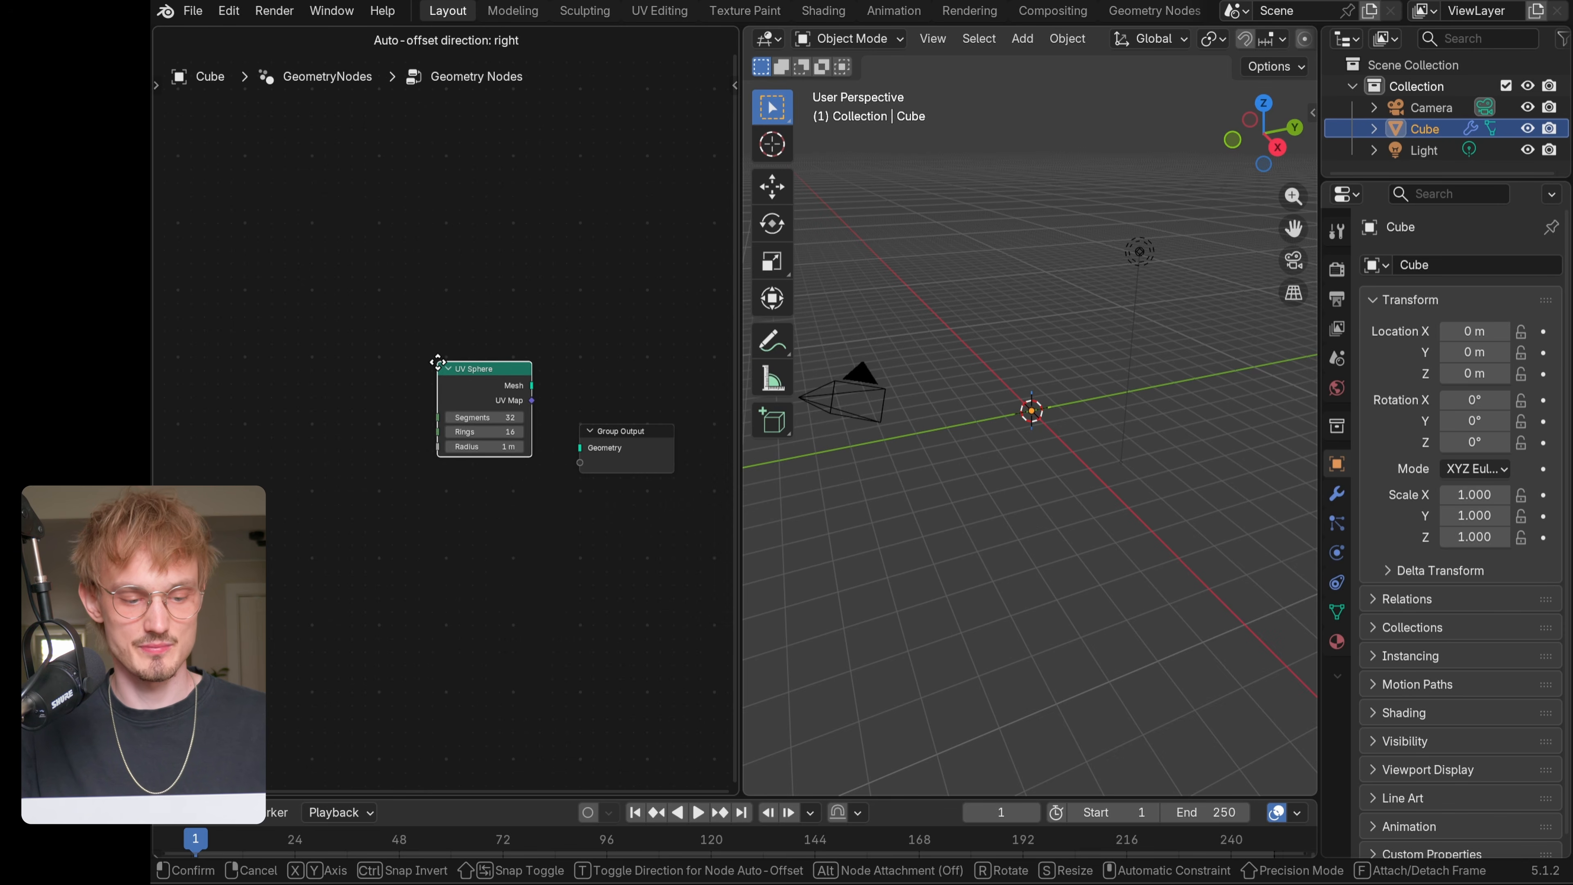
left_click(384, 418)
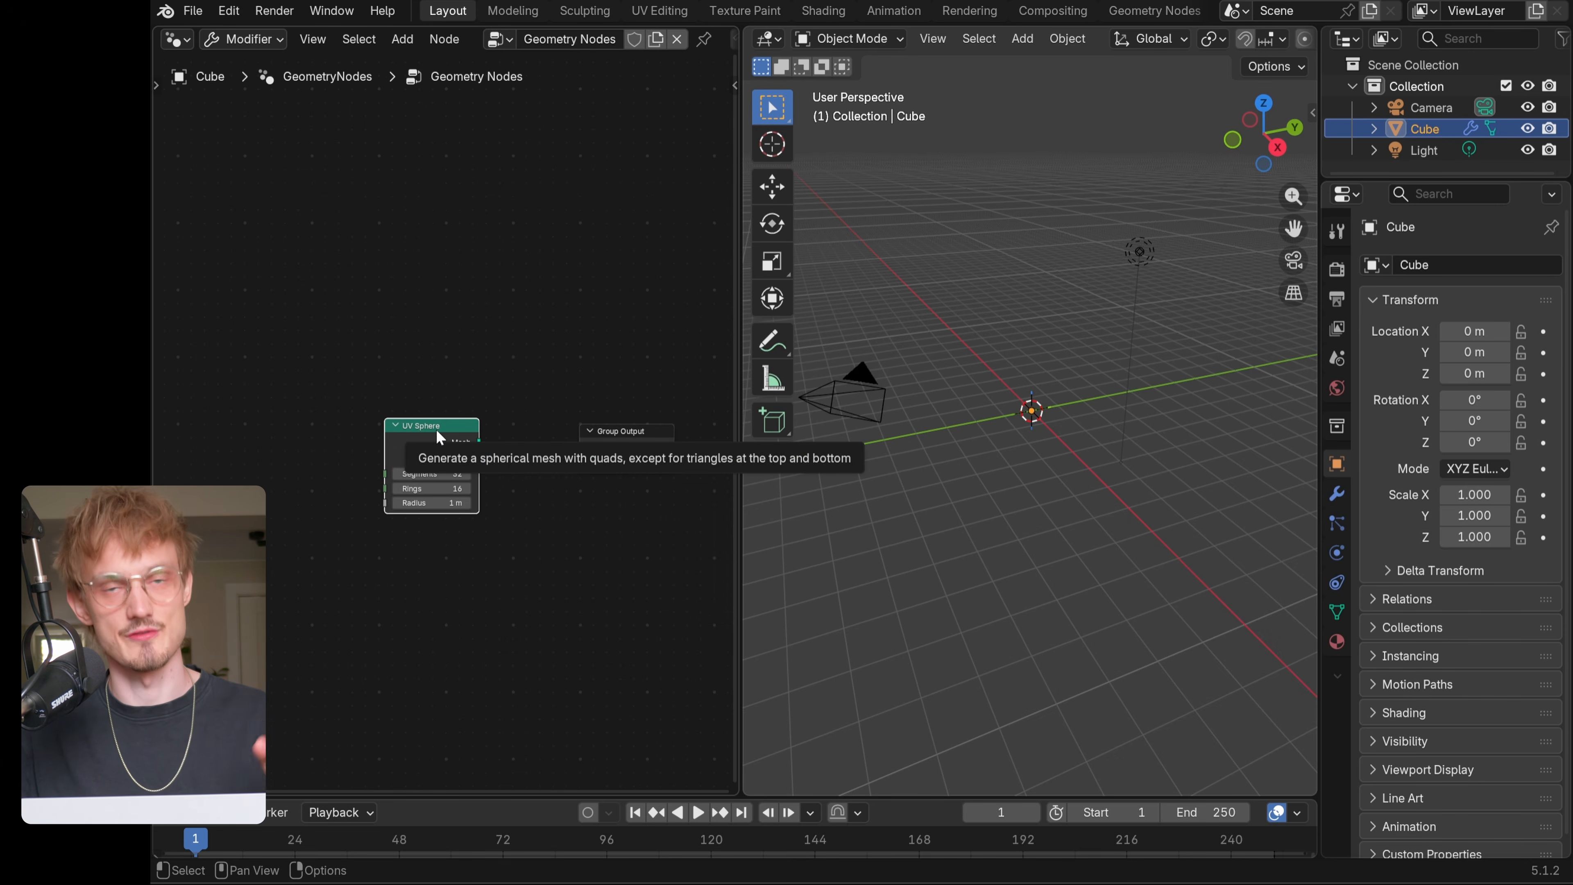
left_click_drag(479, 441, 582, 448)
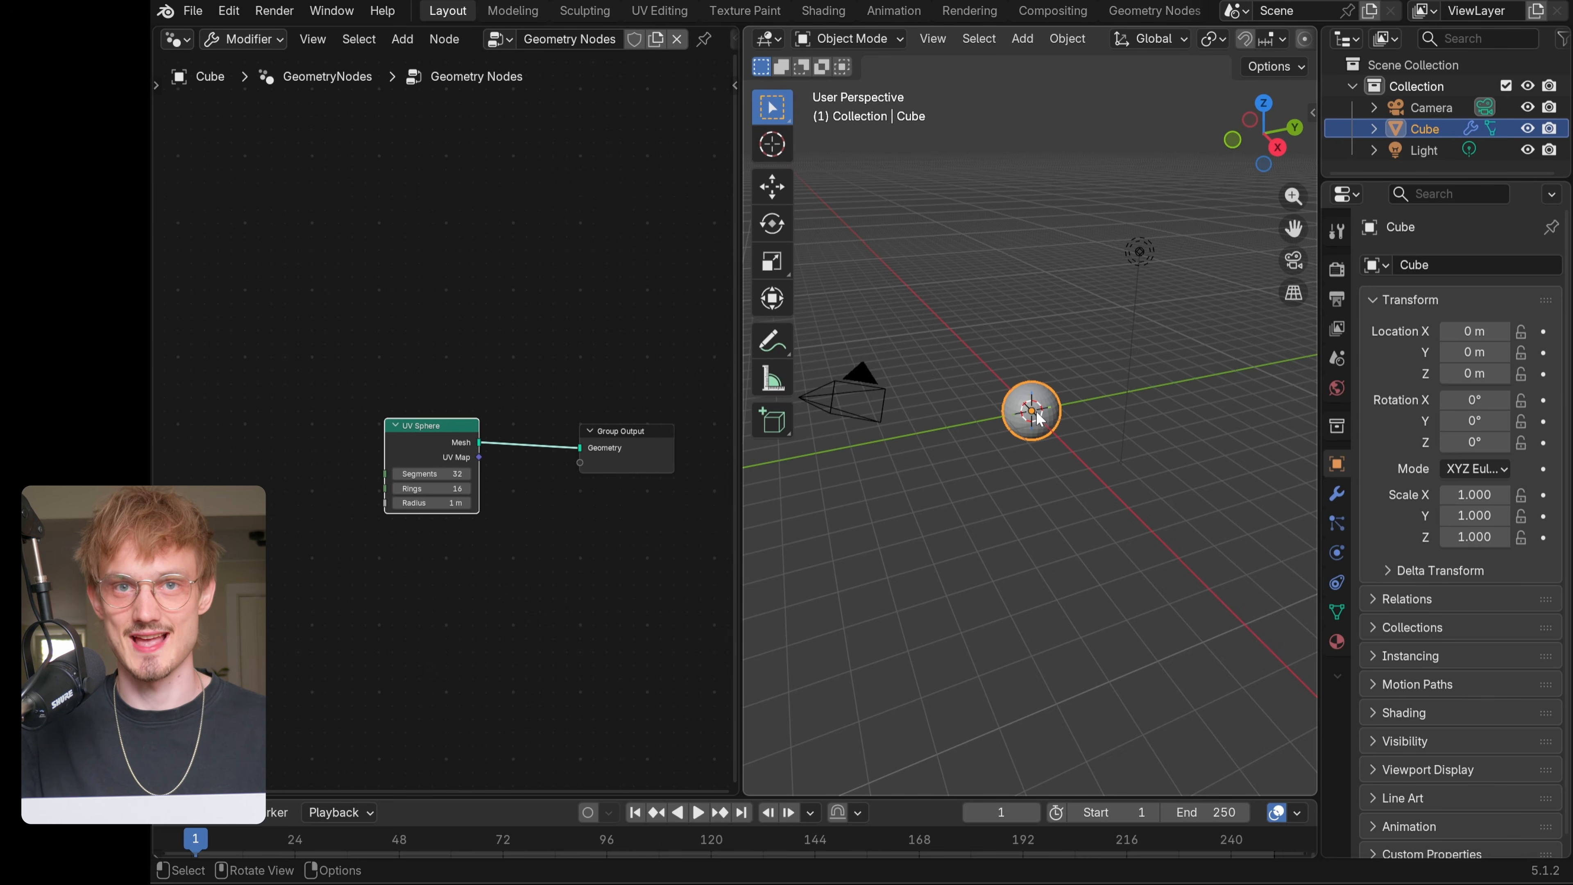
key("x")
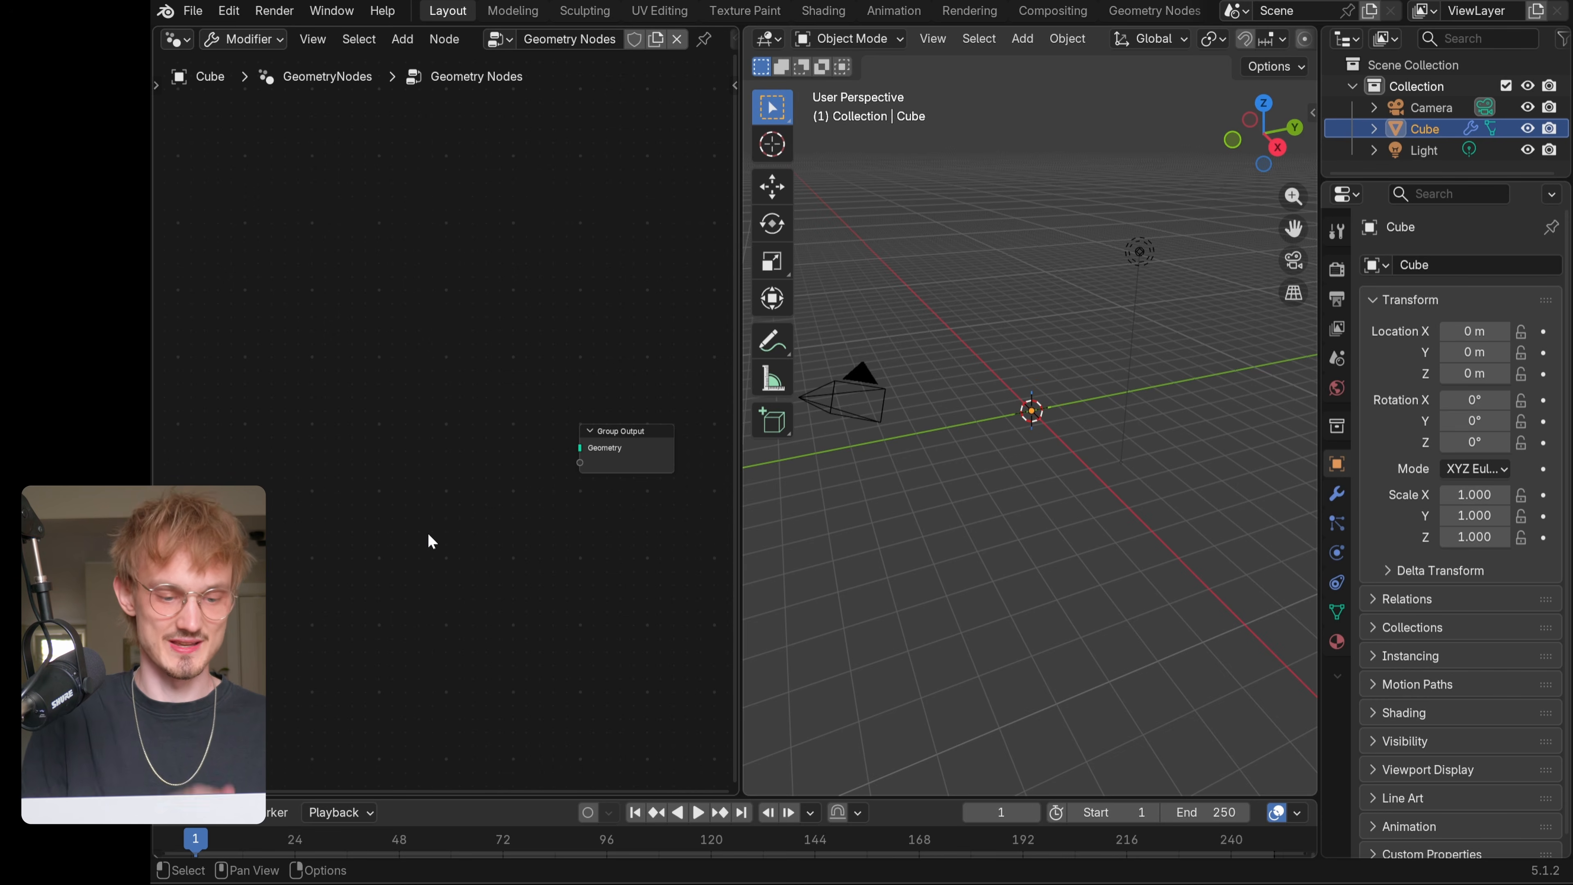
- Add a Grid node and connect its Mesh output to the Group Output's Geometry input
key("shift+a")
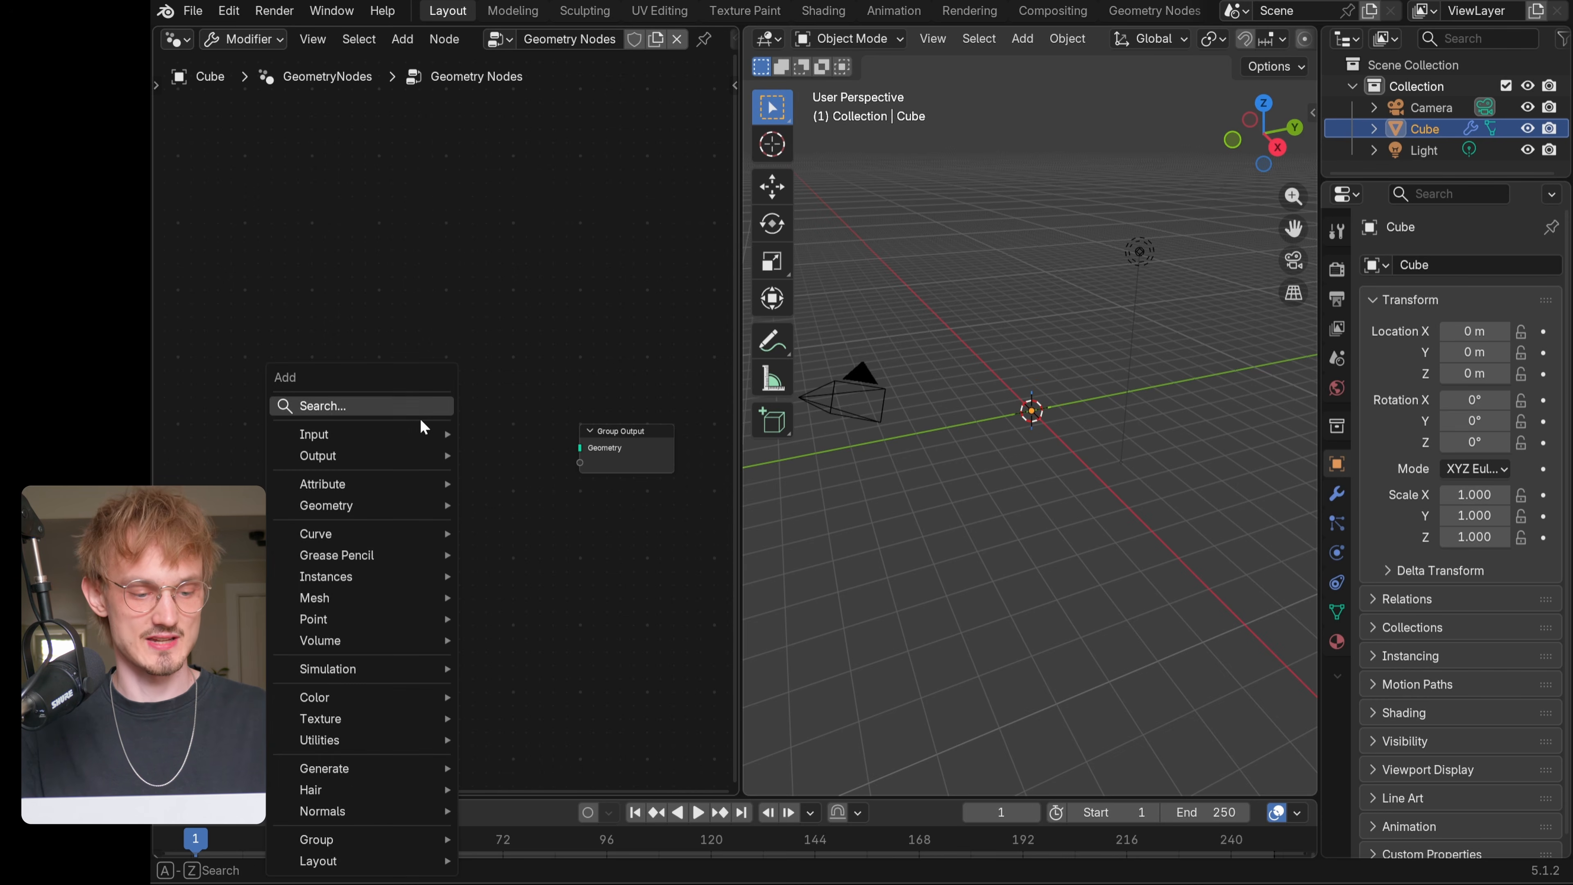
type("grid")
key("Return")
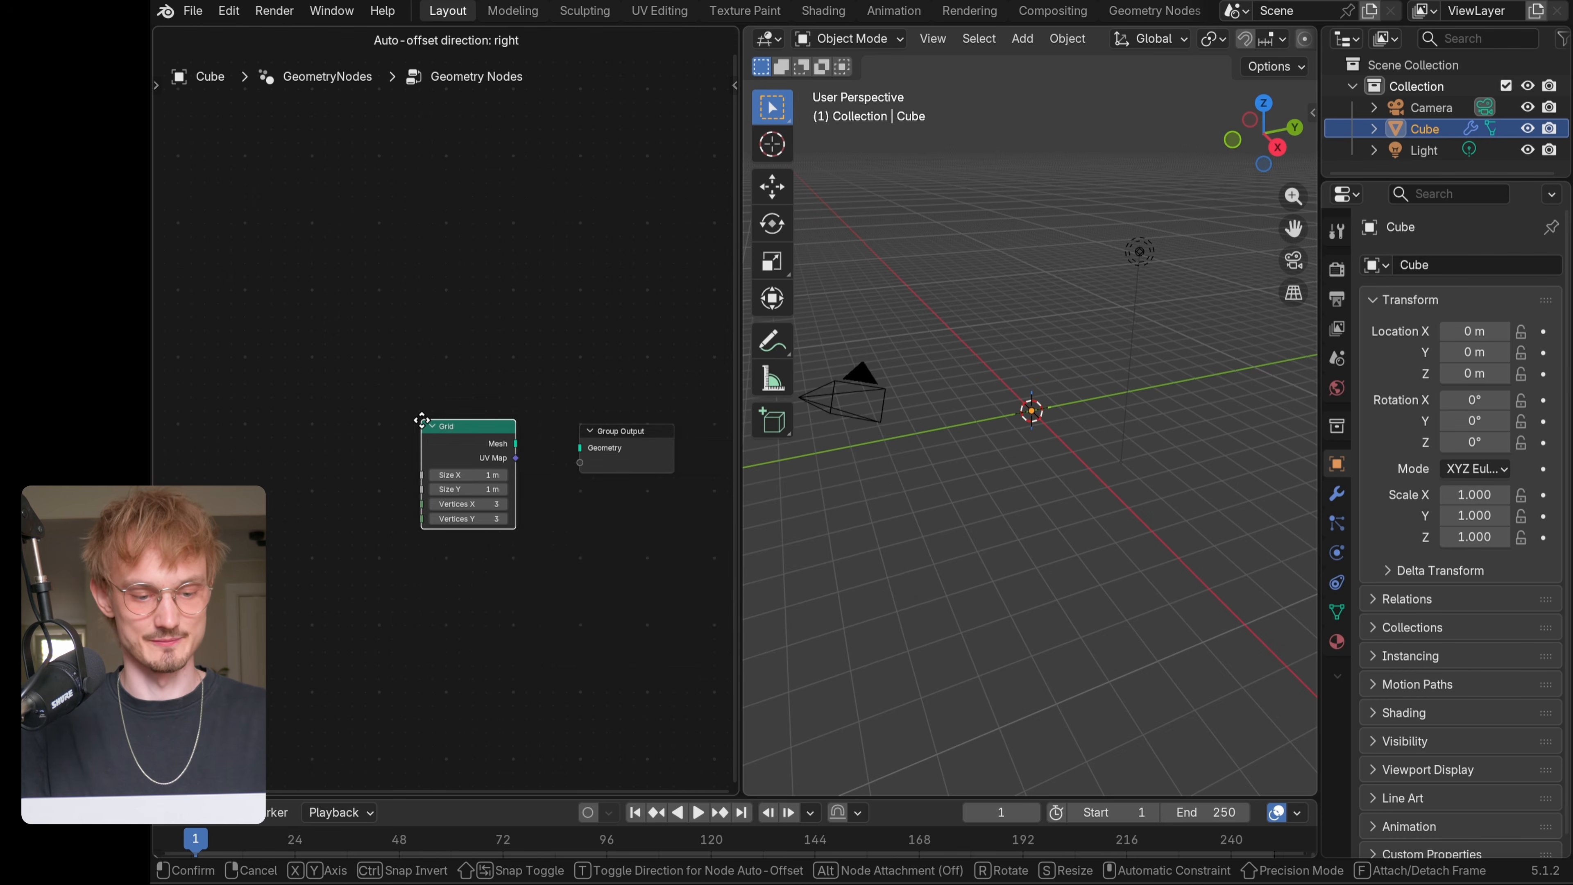
left_click(423, 428)
left_click_drag(515, 444, 580, 447)
- Switch the 3D viewport to wireframe shading to show the grid's edges
scroll(1048, 433, "up", 13)
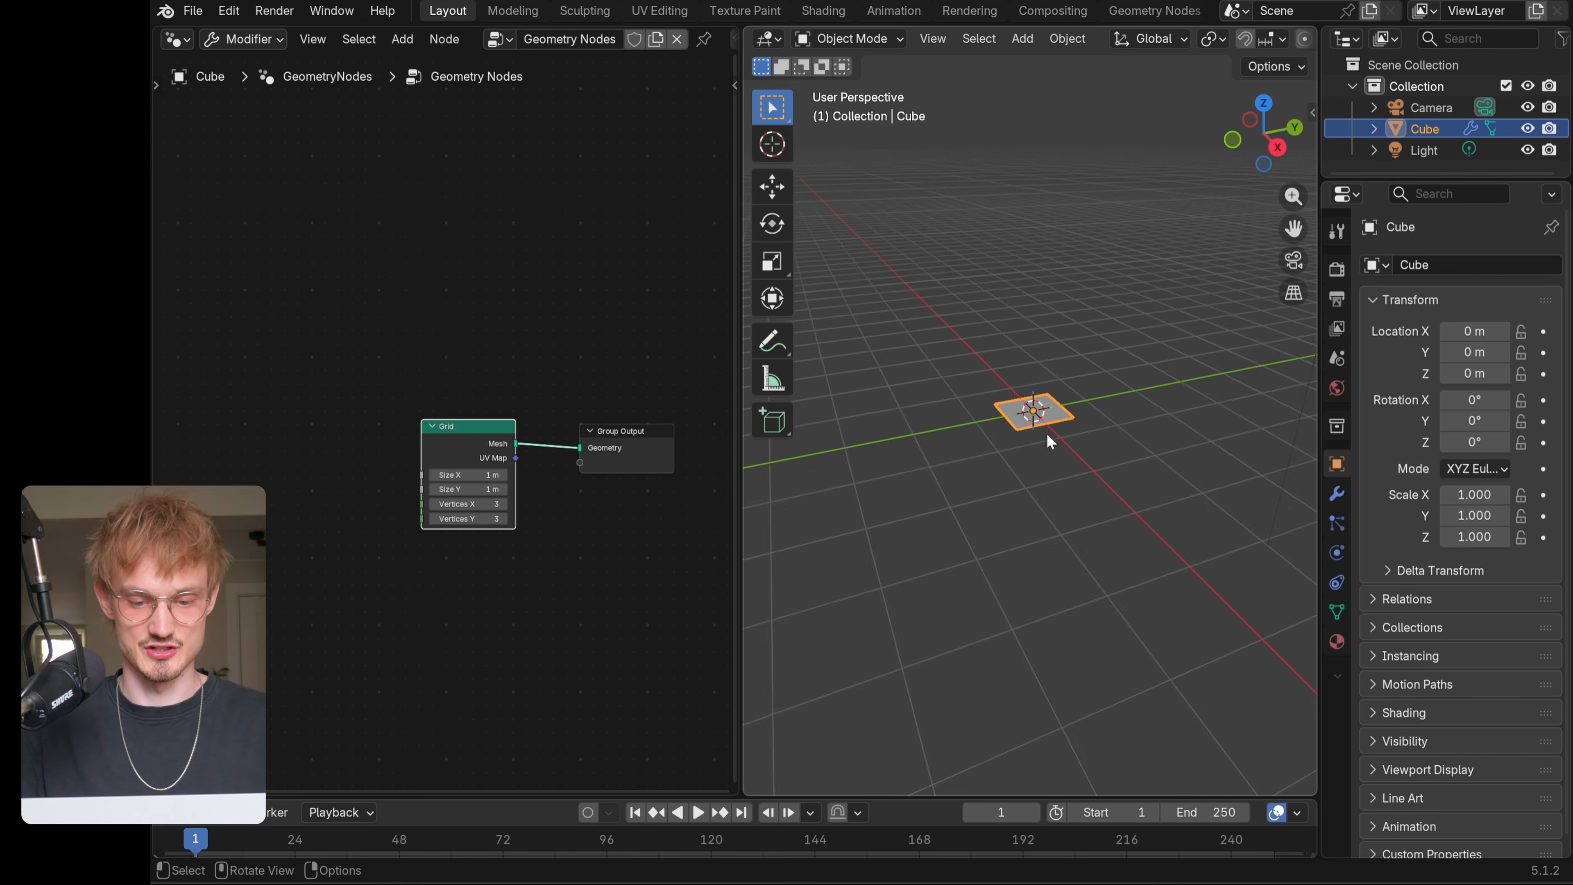
middle_click_drag(1019, 440, 1075, 492)
scroll(1074, 492, "down", 2)
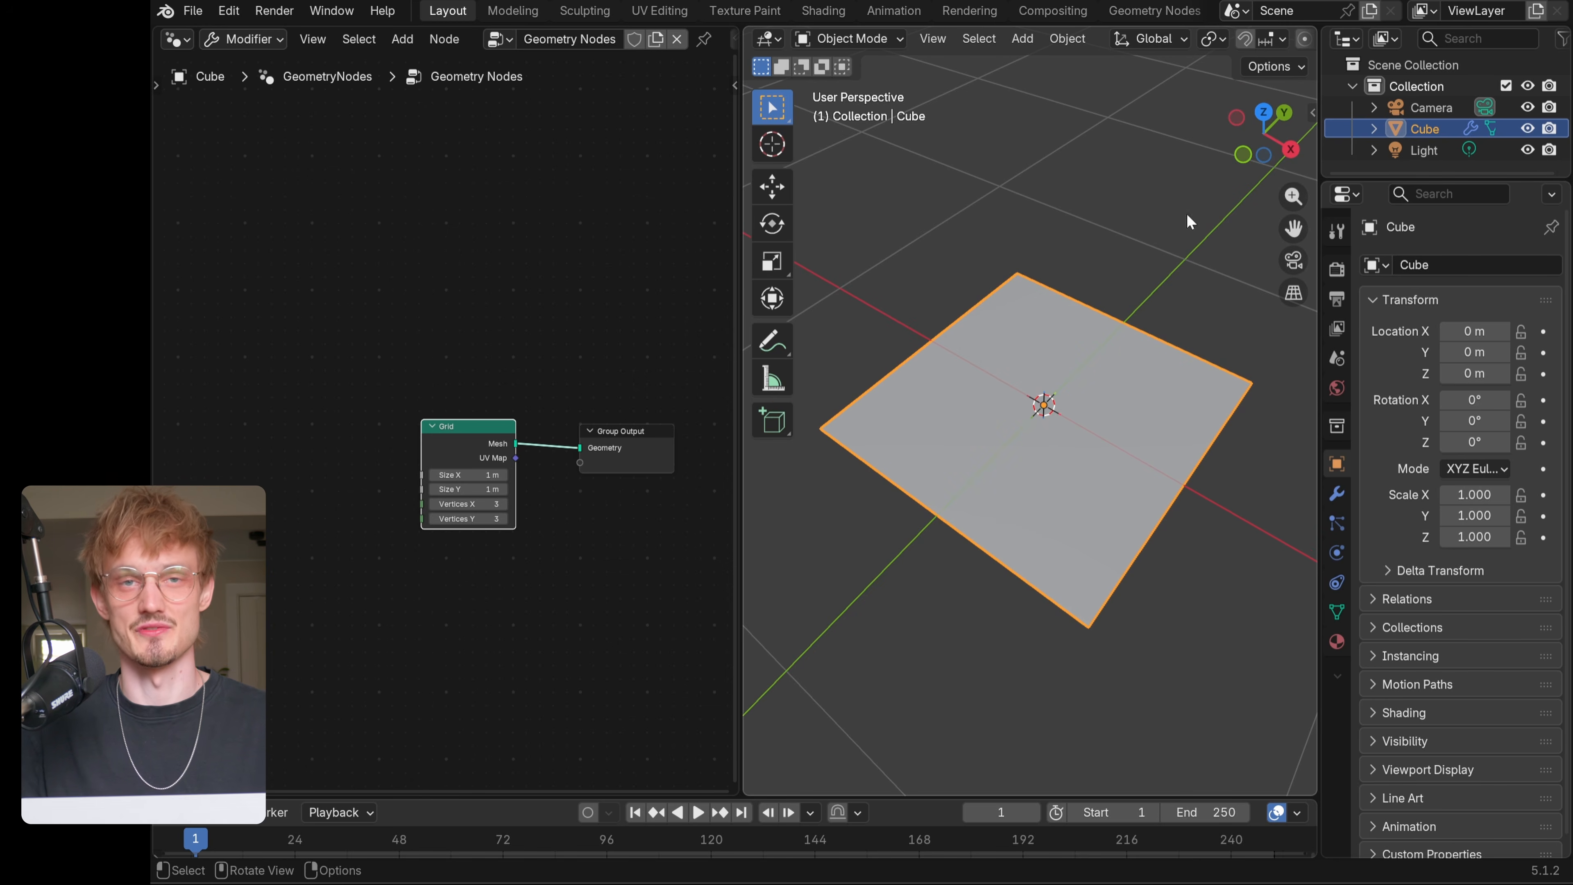
scroll(1261, 40, "down", 10)
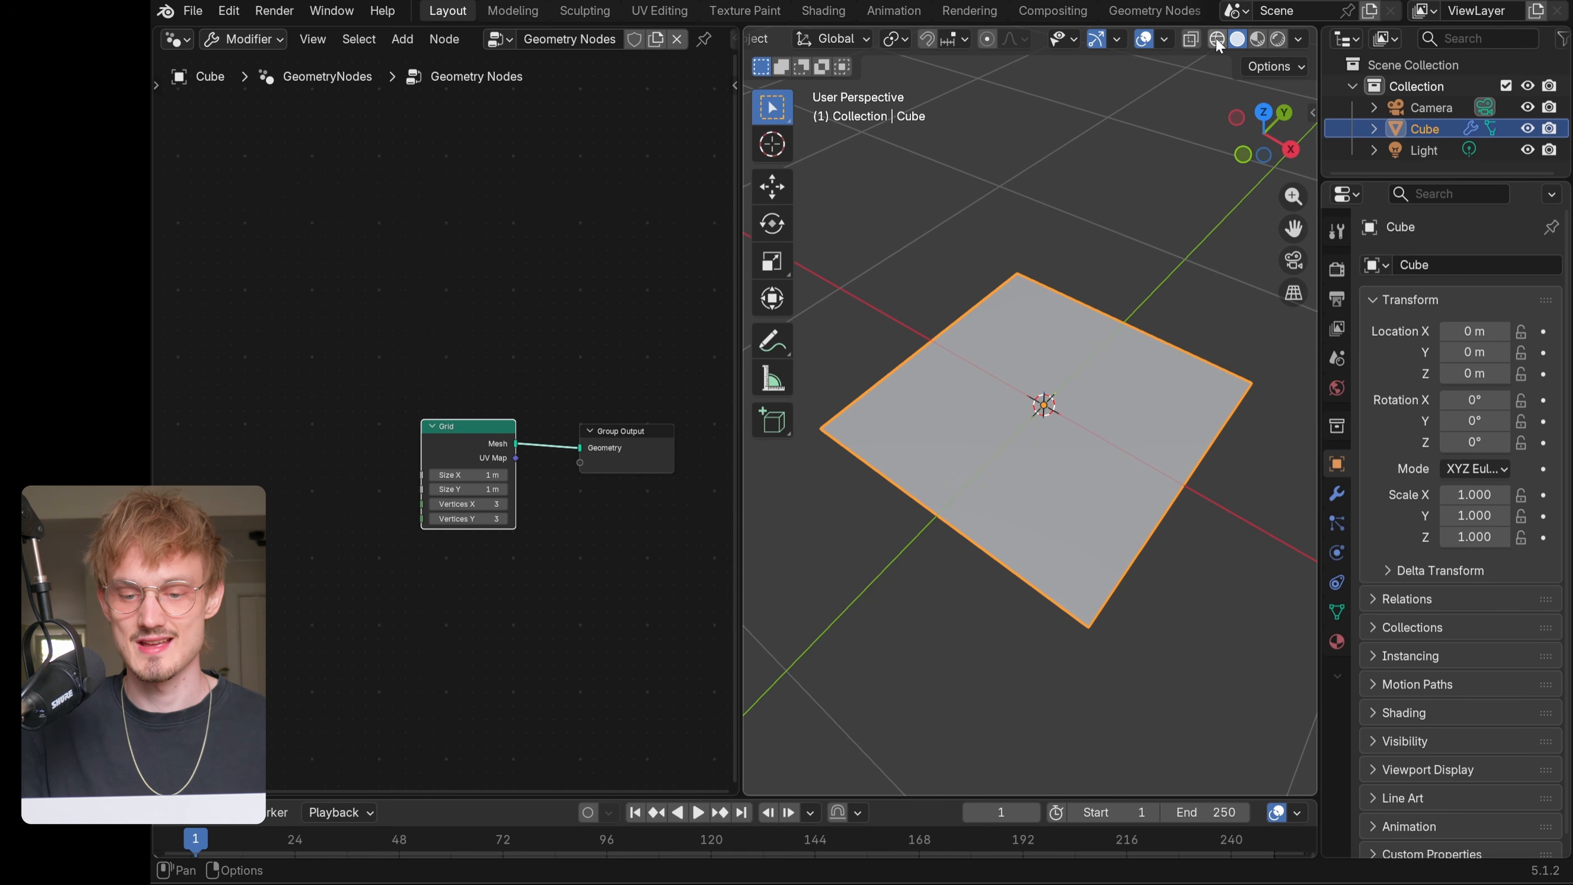
left_click(1217, 40)
middle_click_drag(1084, 417, 1110, 425)
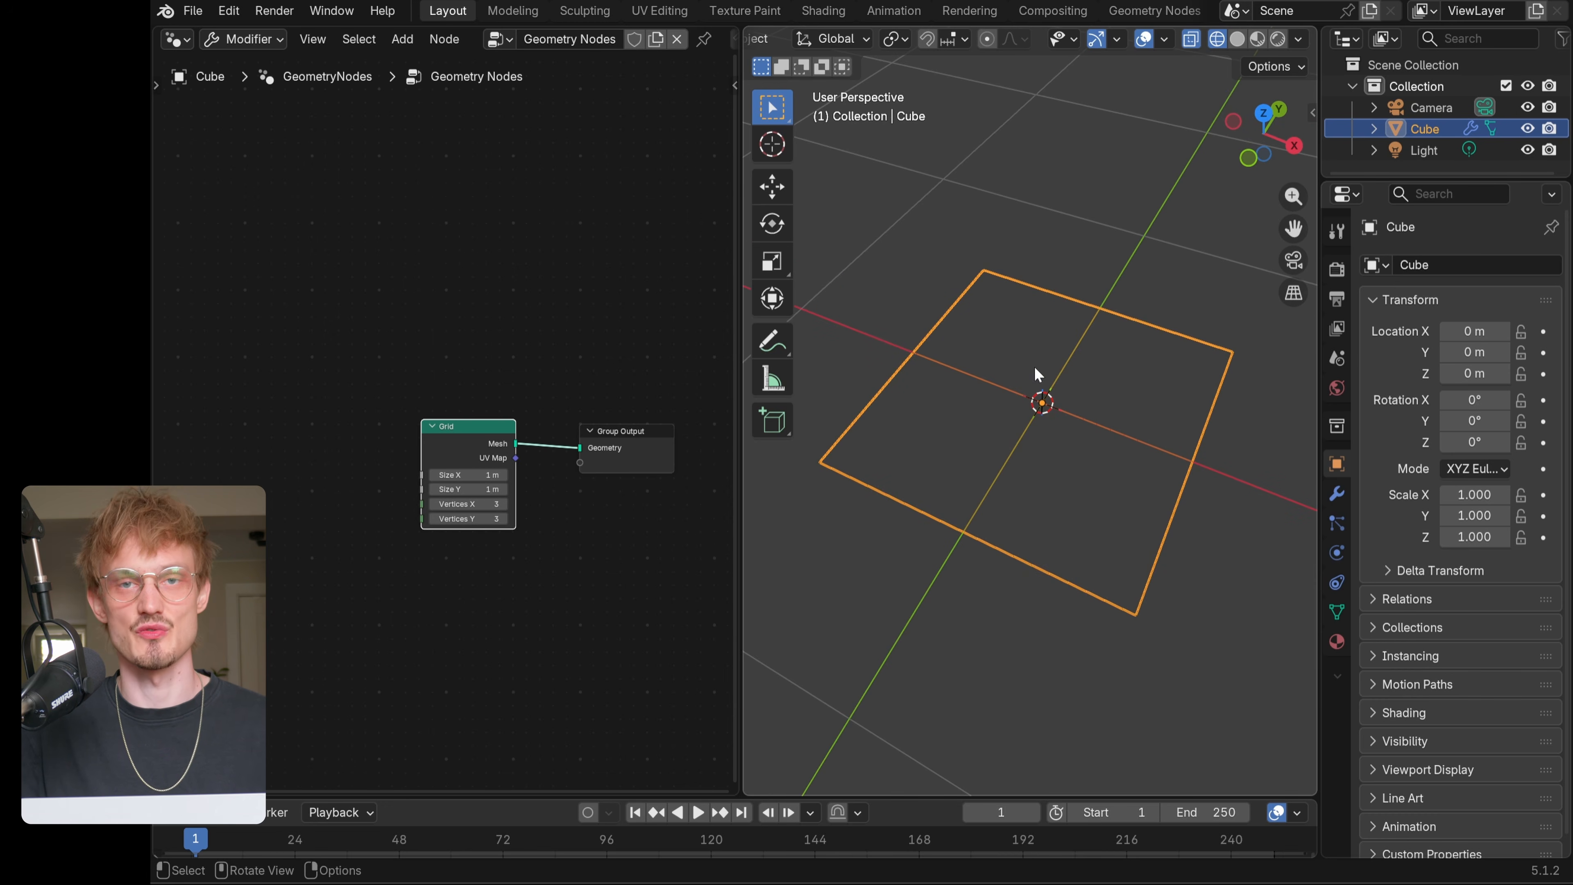
- Set both Vertices X and Vertices Y of the Grid node to 6
scroll(483, 533, "up", 5)
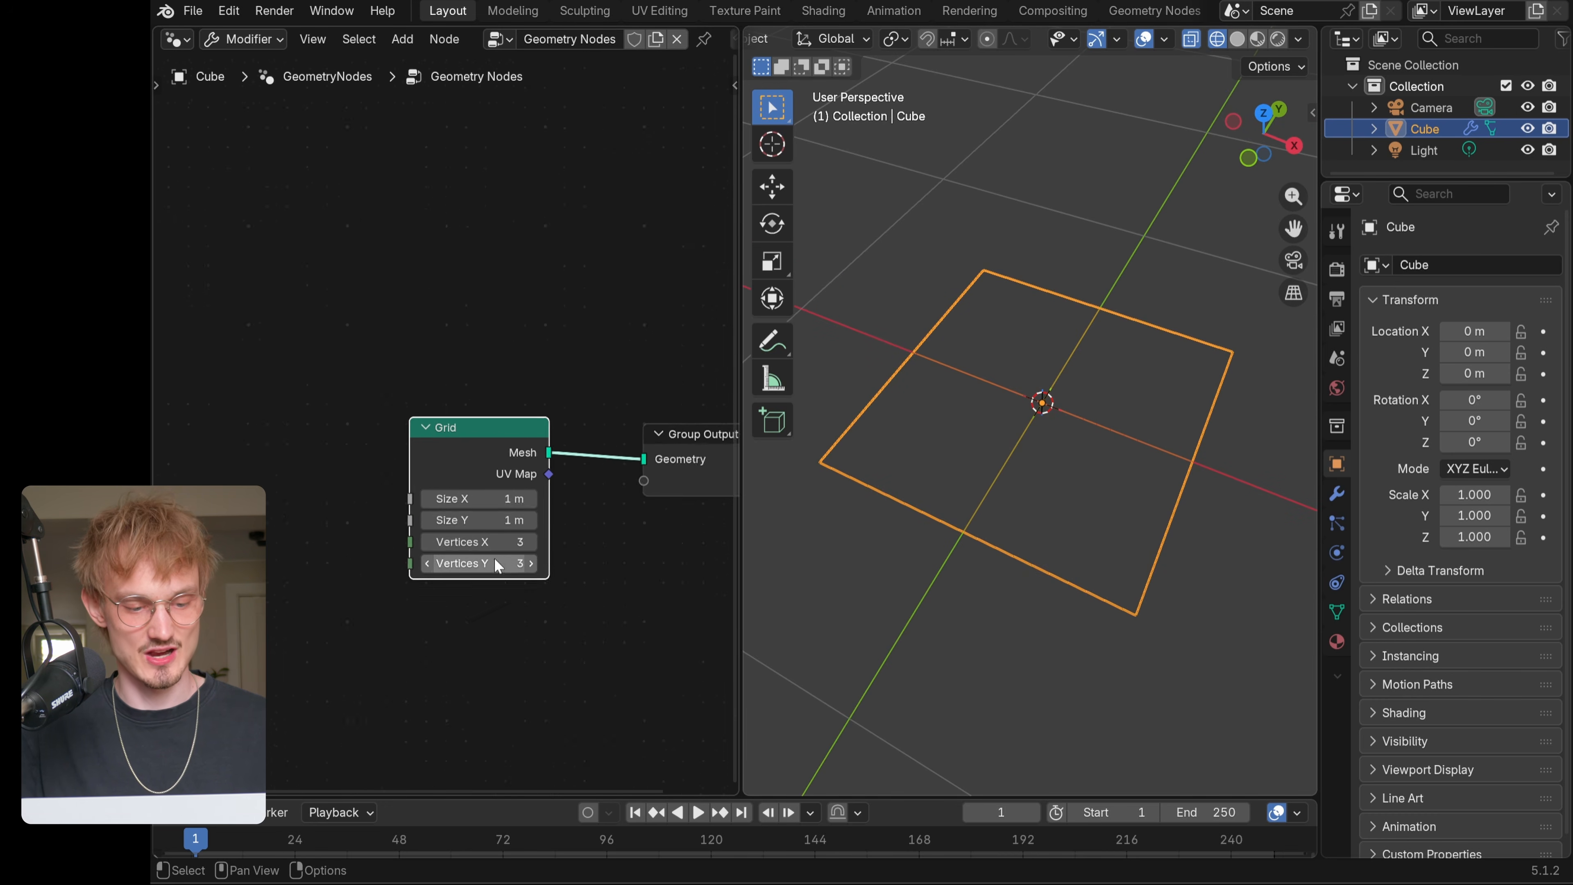
left_click_drag(486, 521, 511, 530)
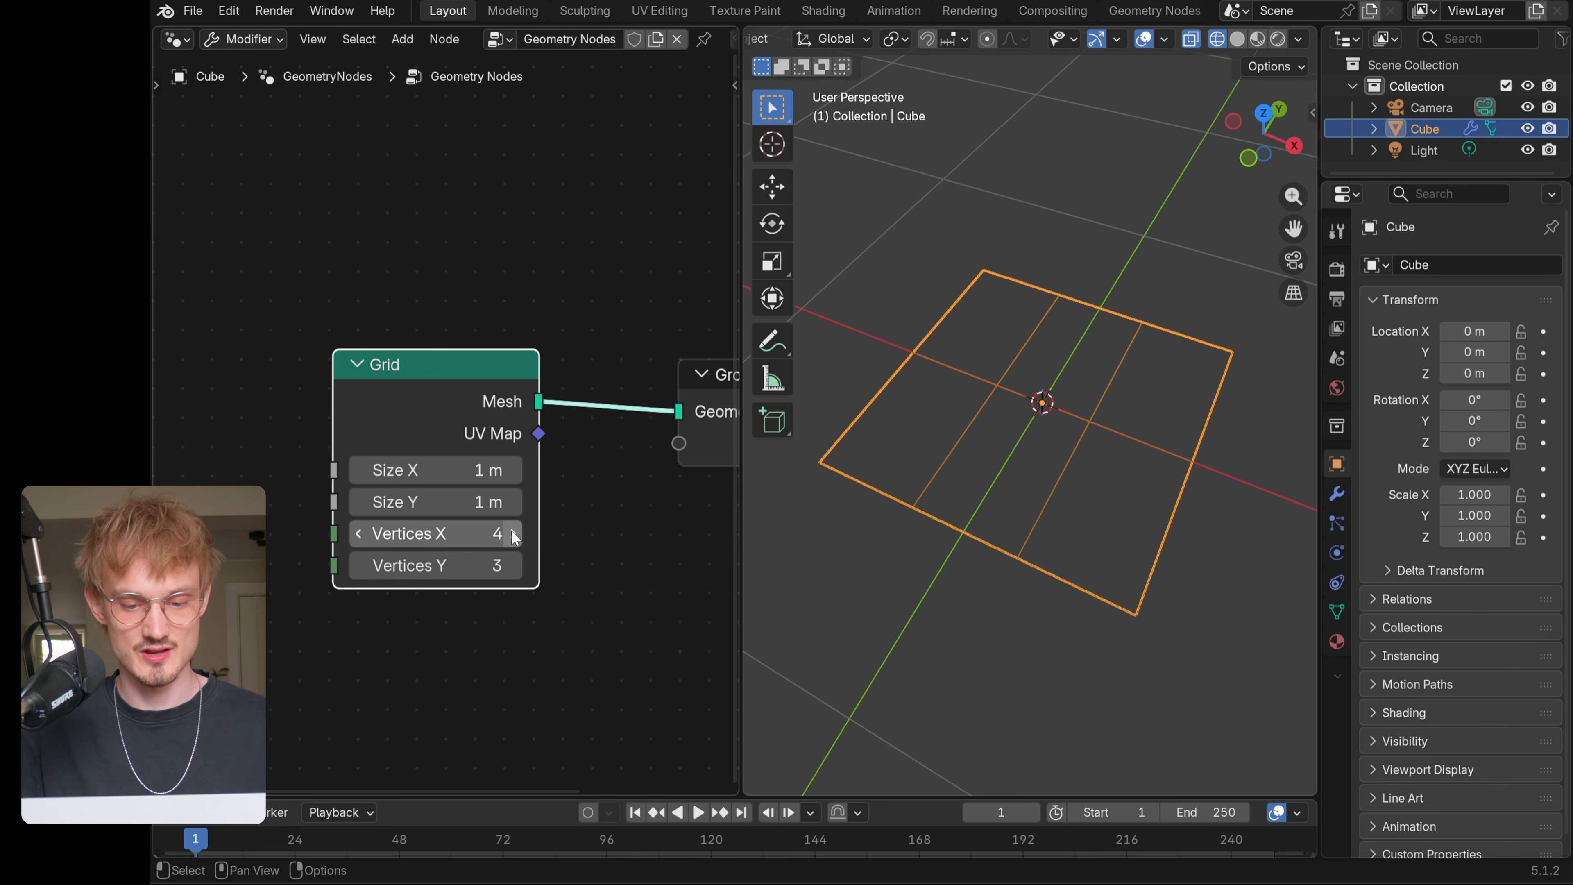
left_click(514, 565)
left_click(513, 565)
left_click(514, 565)
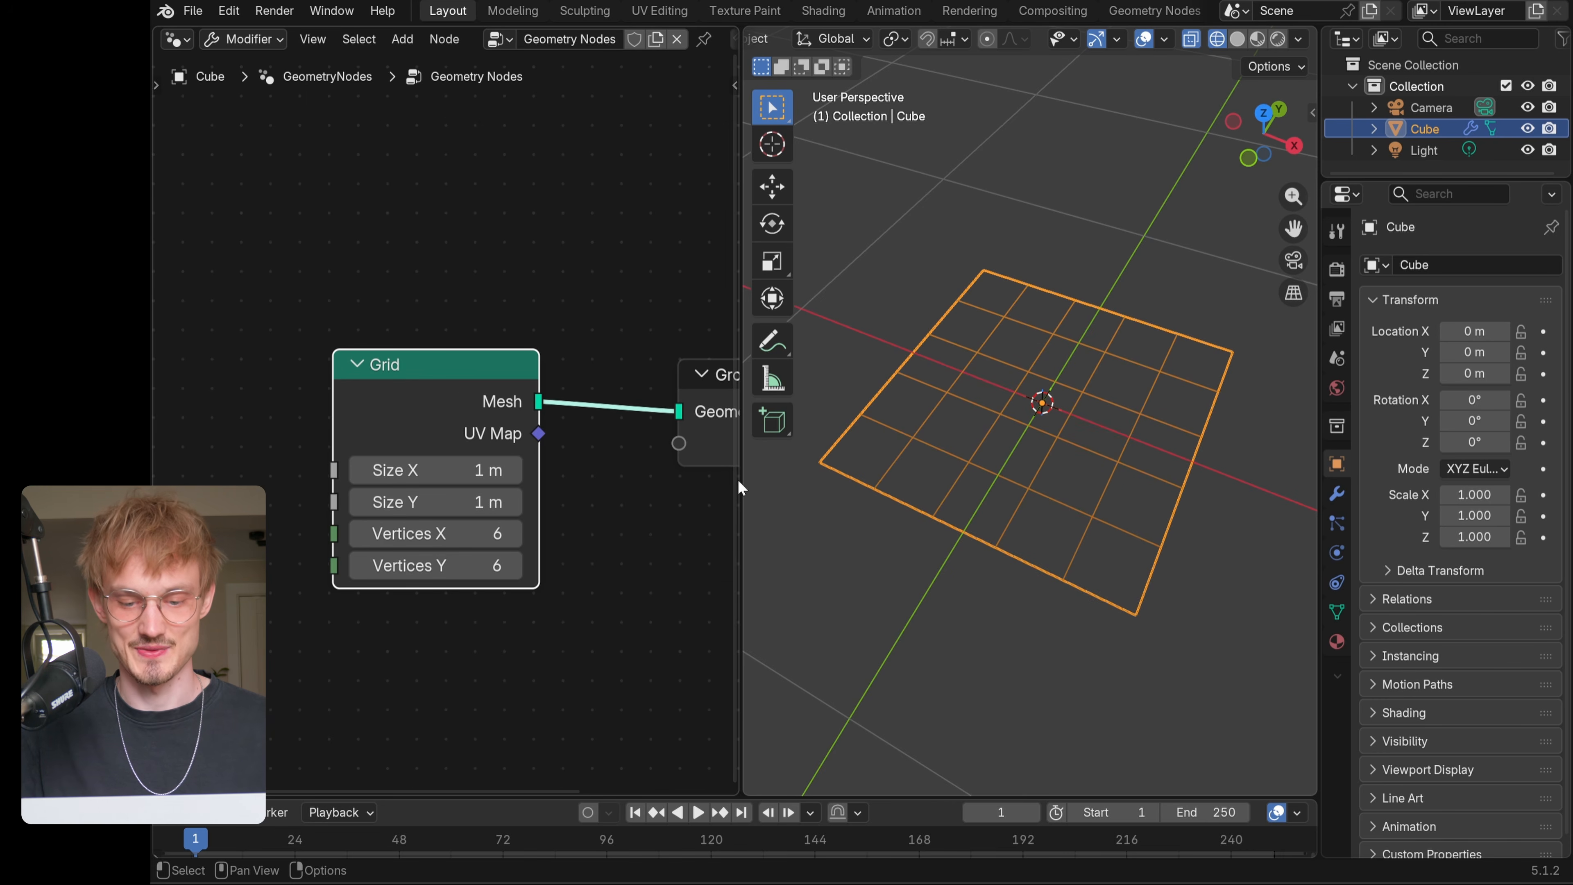
- Enlarge the grid by setting Size X and Size Y of the Grid node to 10.2 m
scroll(511, 470, "down", 2)
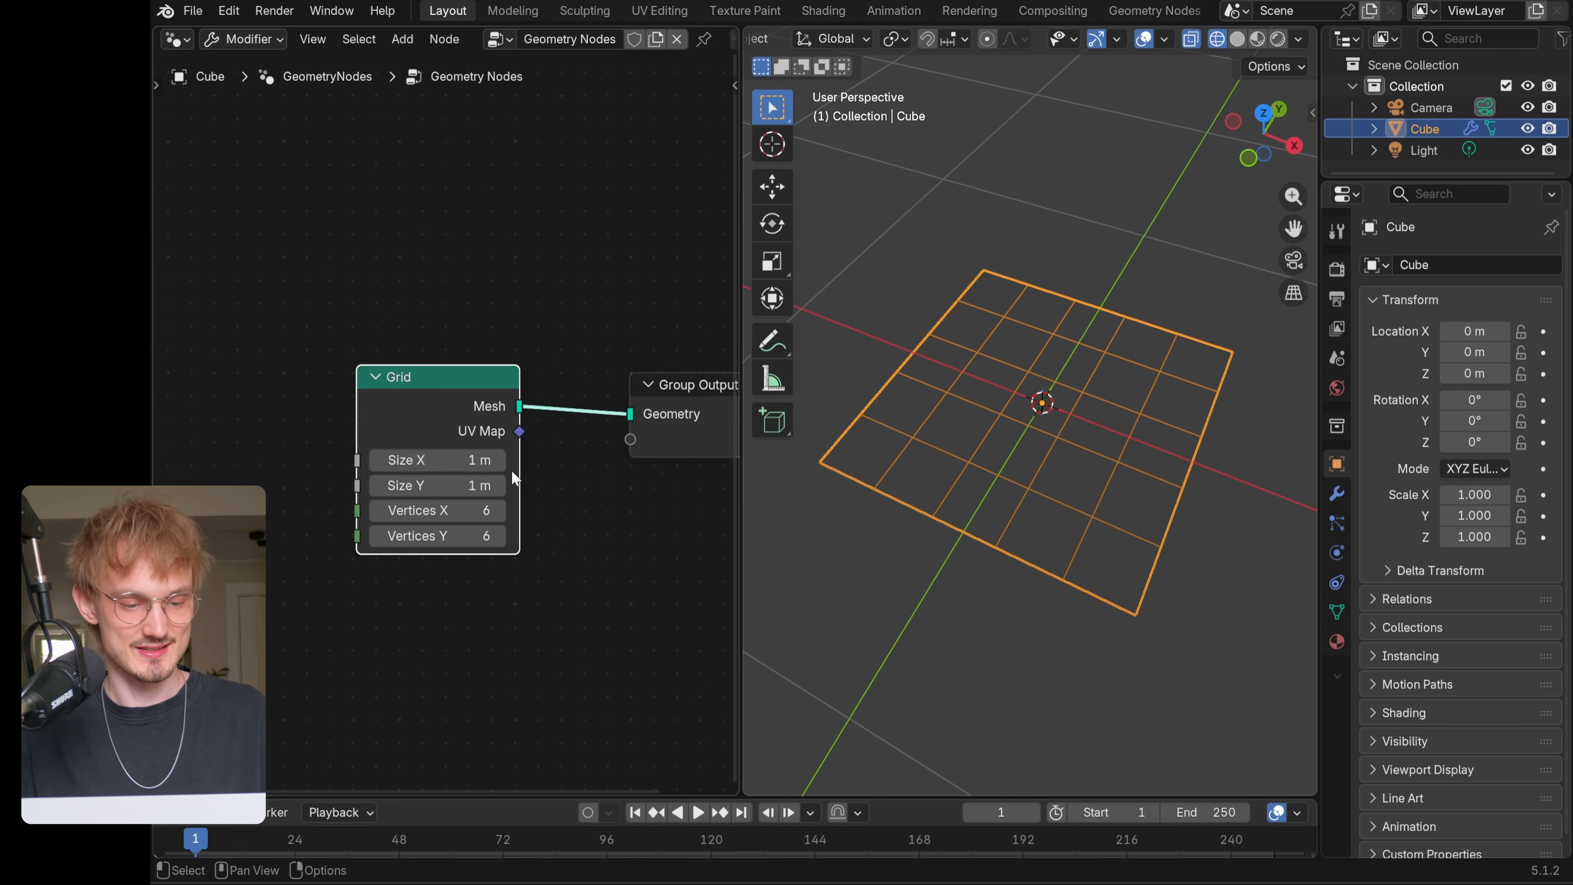
scroll(463, 466, "up", 1)
scroll(464, 465, "up", 2)
left_click_drag(457, 470, 457, 470)
scroll(1051, 421, "down", 10)
middle_click_drag(1029, 466, 1093, 487)
- Increase Vertices X and Vertices Y of the Grid node to 13 each
left_click(519, 538)
left_click(519, 538)
left_click(519, 538)
left_click(519, 538)
left_click(519, 537)
left_click(519, 538)
left_click(520, 537)
left_click(519, 577)
left_click(519, 576)
left_click(519, 577)
left_click(519, 577)
left_click(519, 577)
left_click(519, 576)
left_click(519, 577)
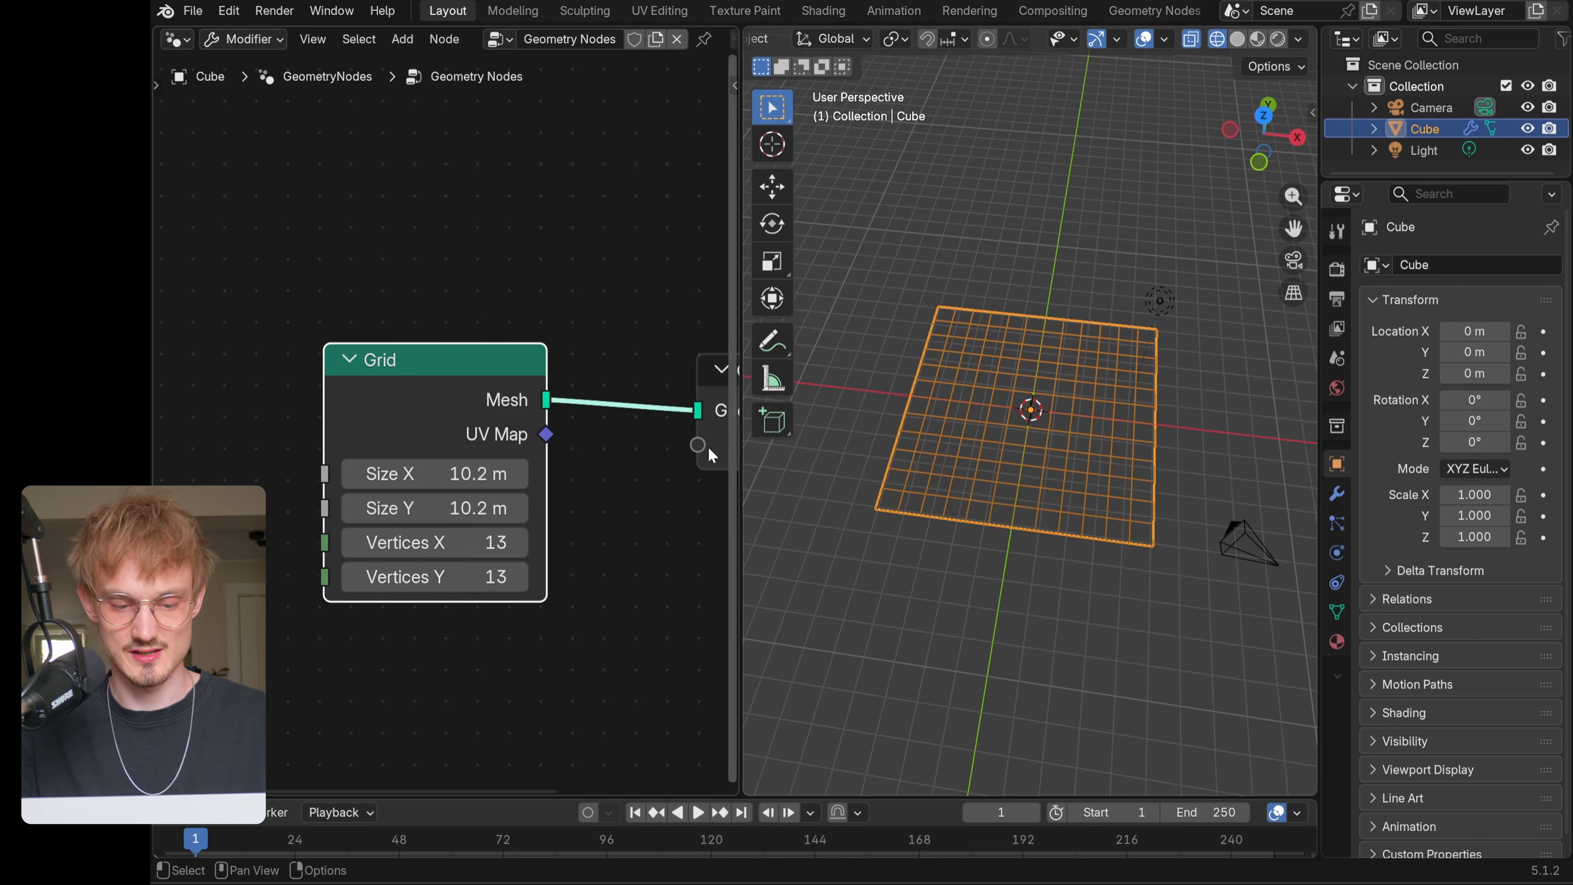
- Move the Grid node away from the Group Output and add an unconnected Instance on Points node between and below them
scroll(706, 452, "down", 4)
left_click_drag(491, 422, 267, 421)
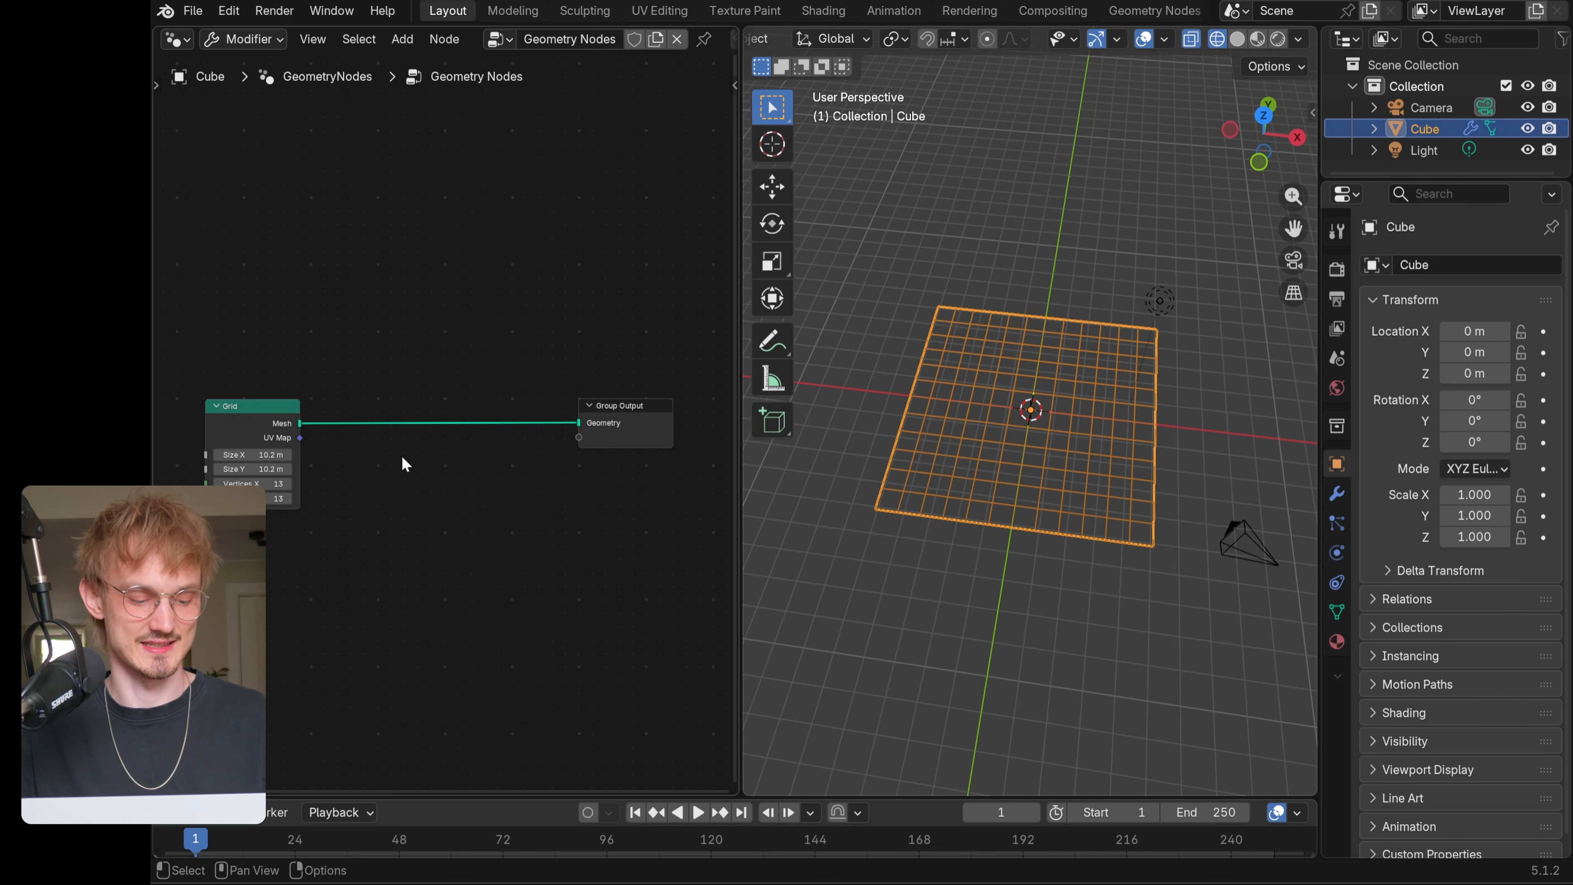
key("shift+a")
left_click(361, 407)
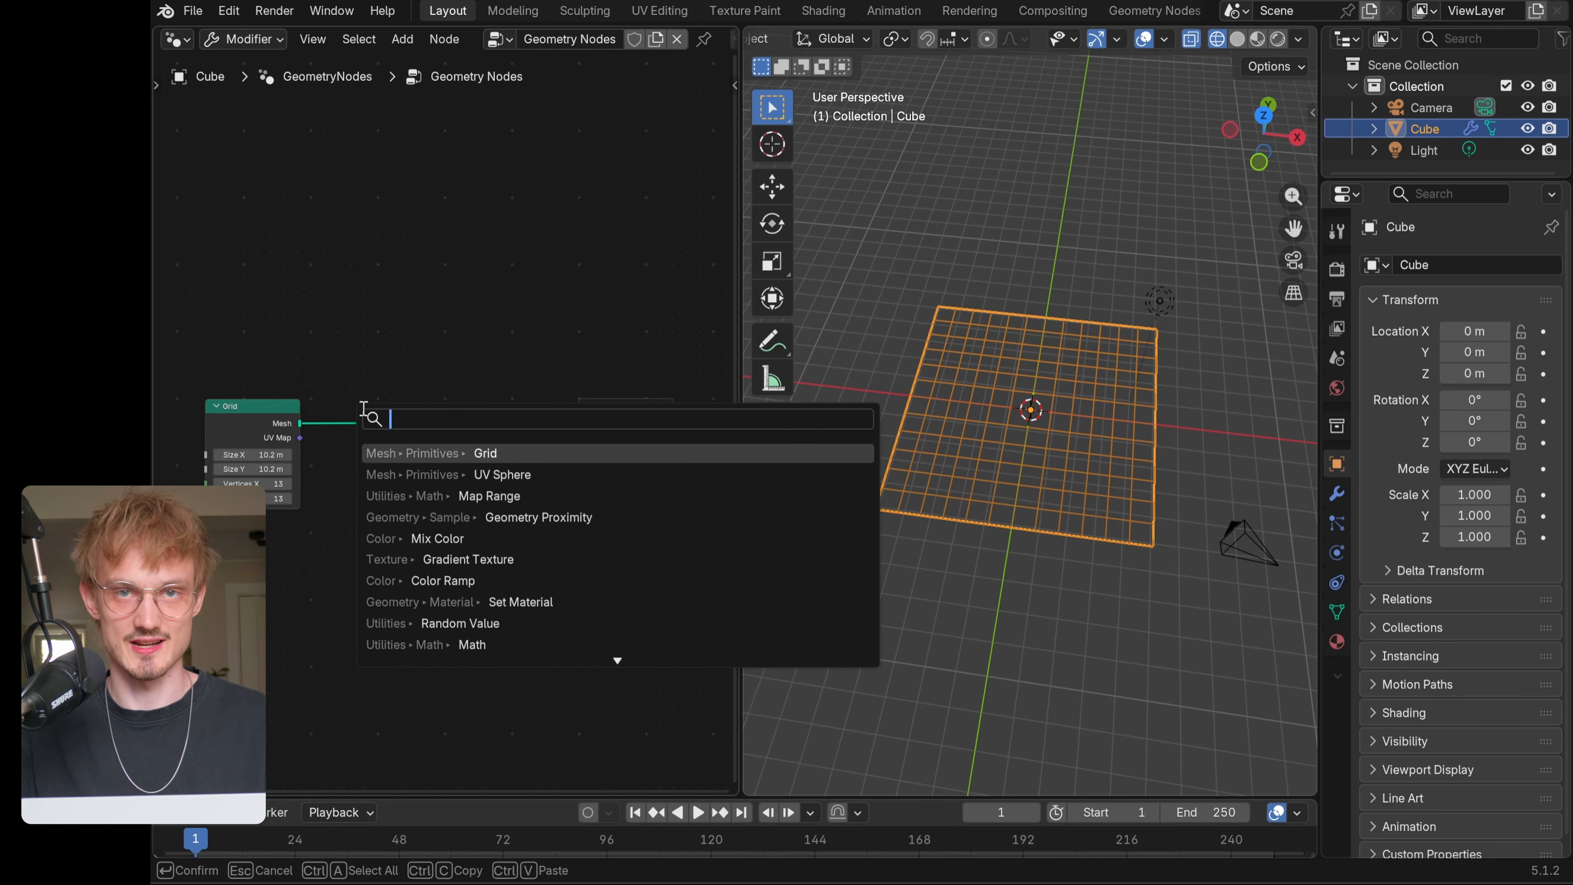
type("instance on points")
key("Return")
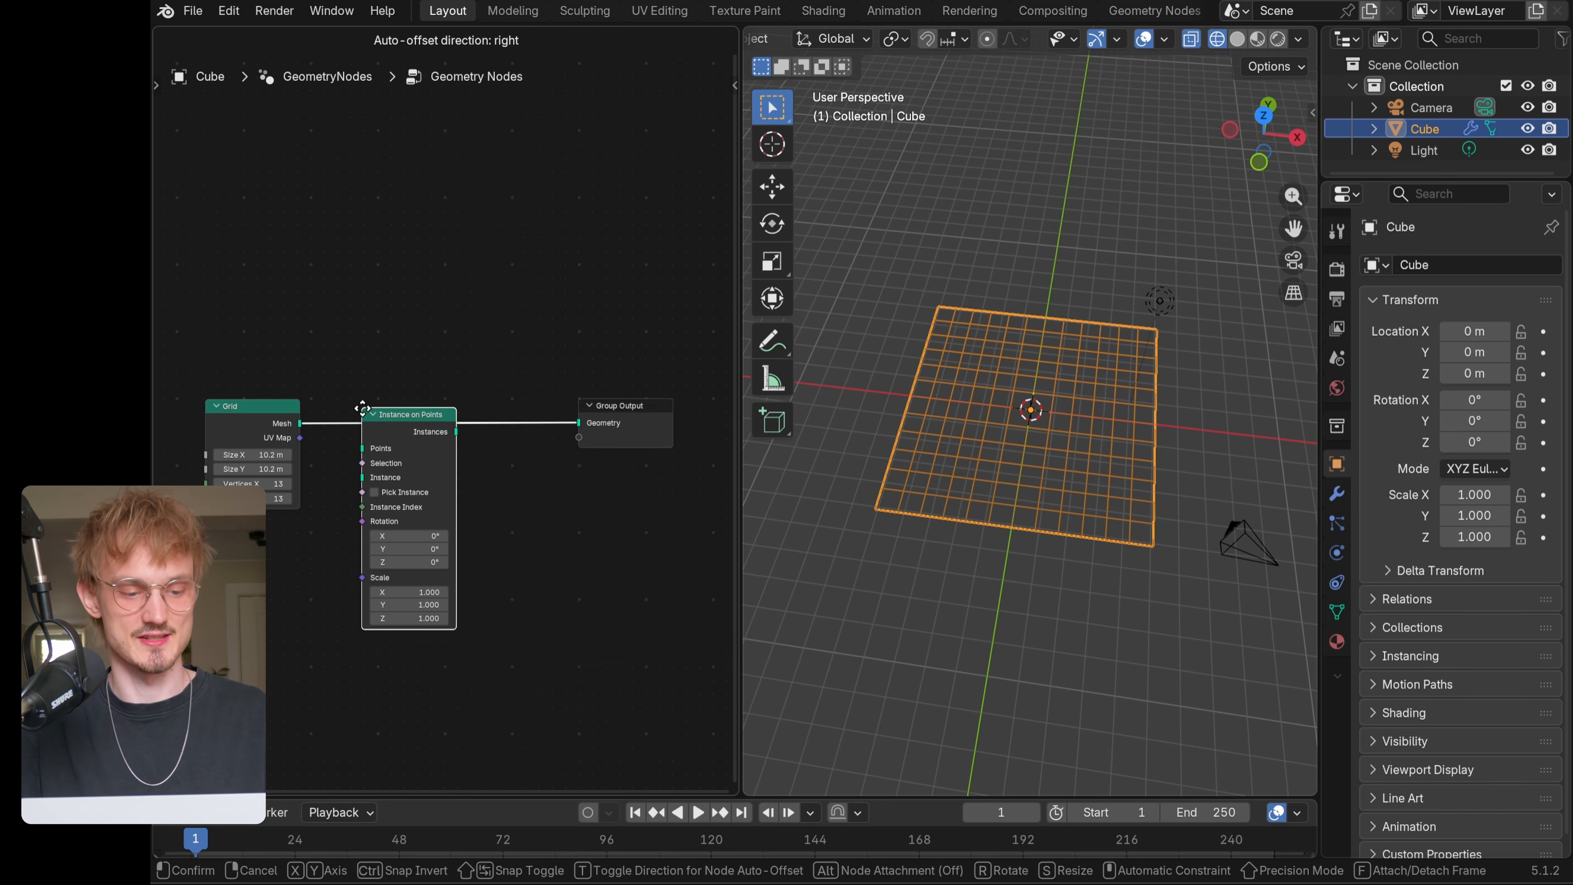
left_click(362, 408)
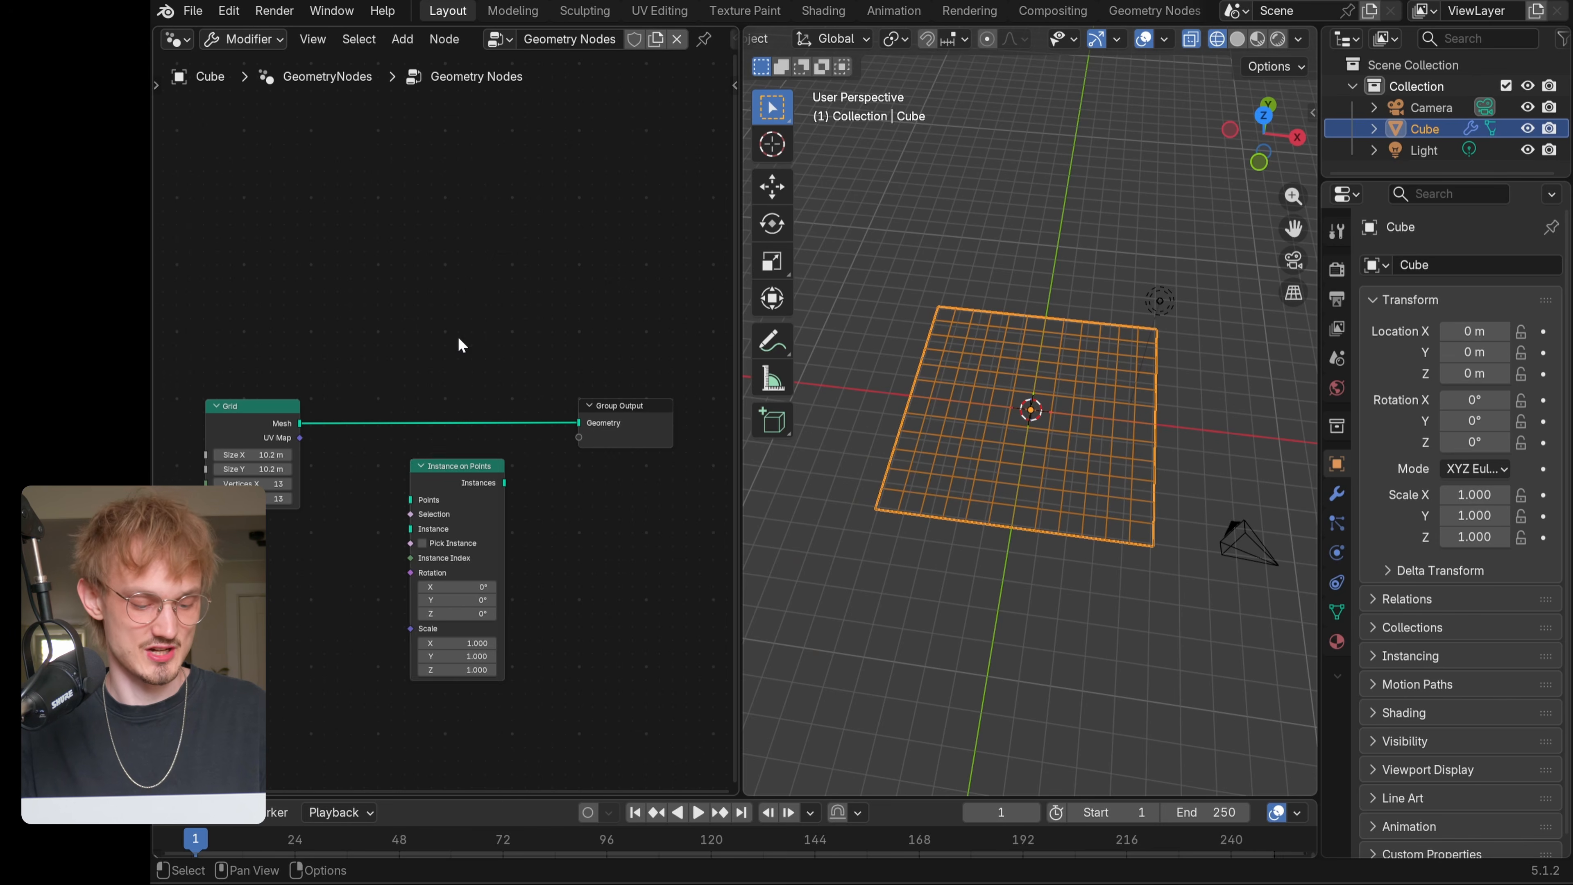
key("shift+a")
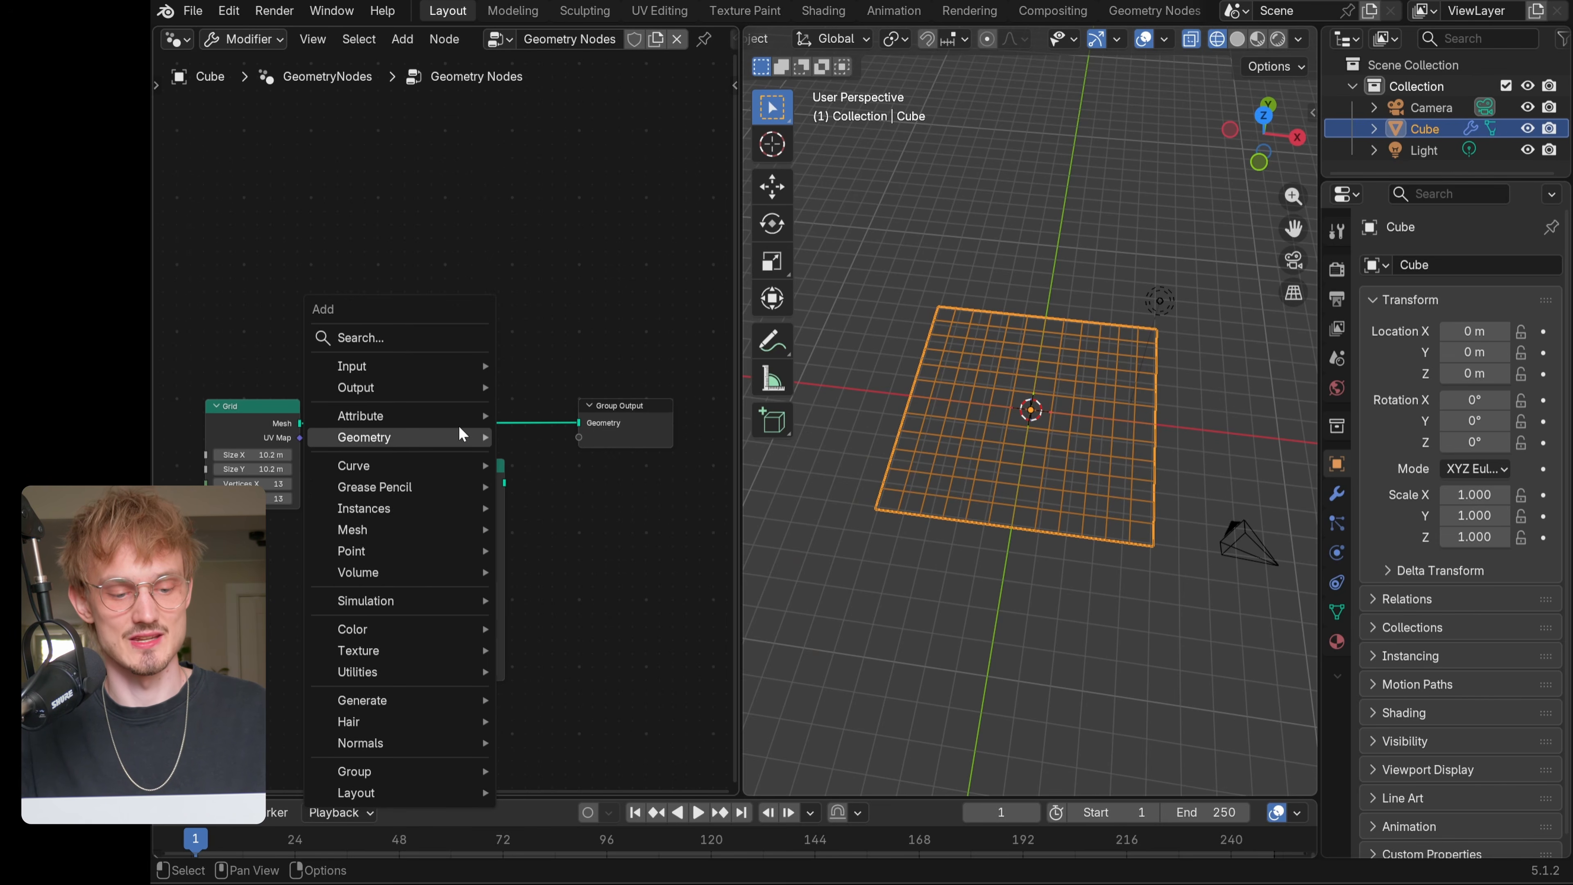
mouse_move(456, 493)
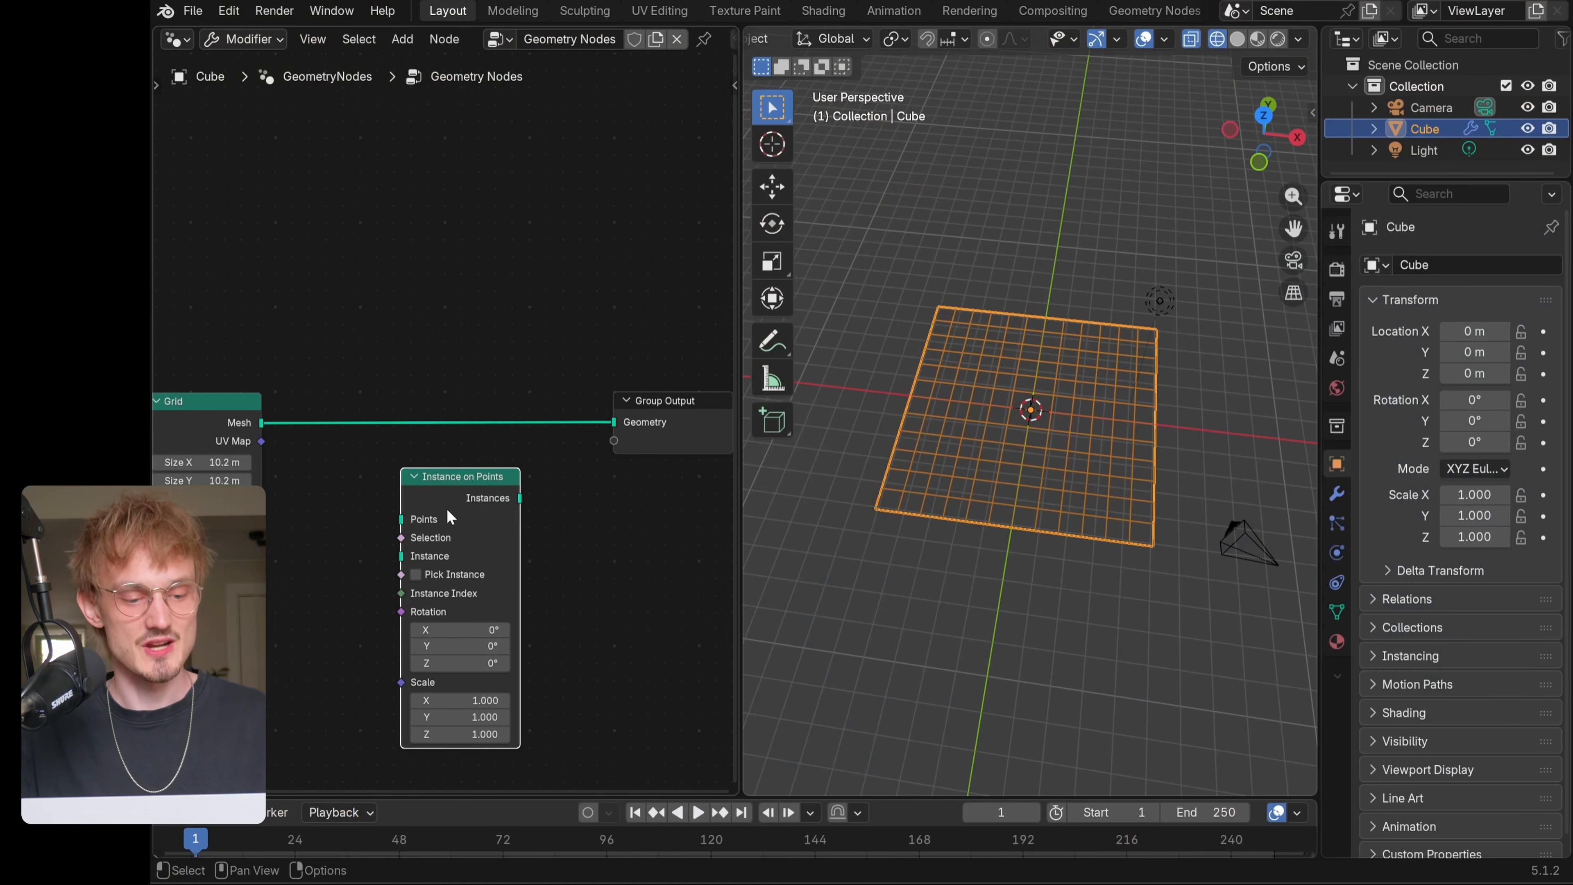
- Connect the Grid's Mesh to the Points input of Instance on Points, and its Instances output to the Group Output's Geometry
left_click_drag(446, 508, 466, 440)
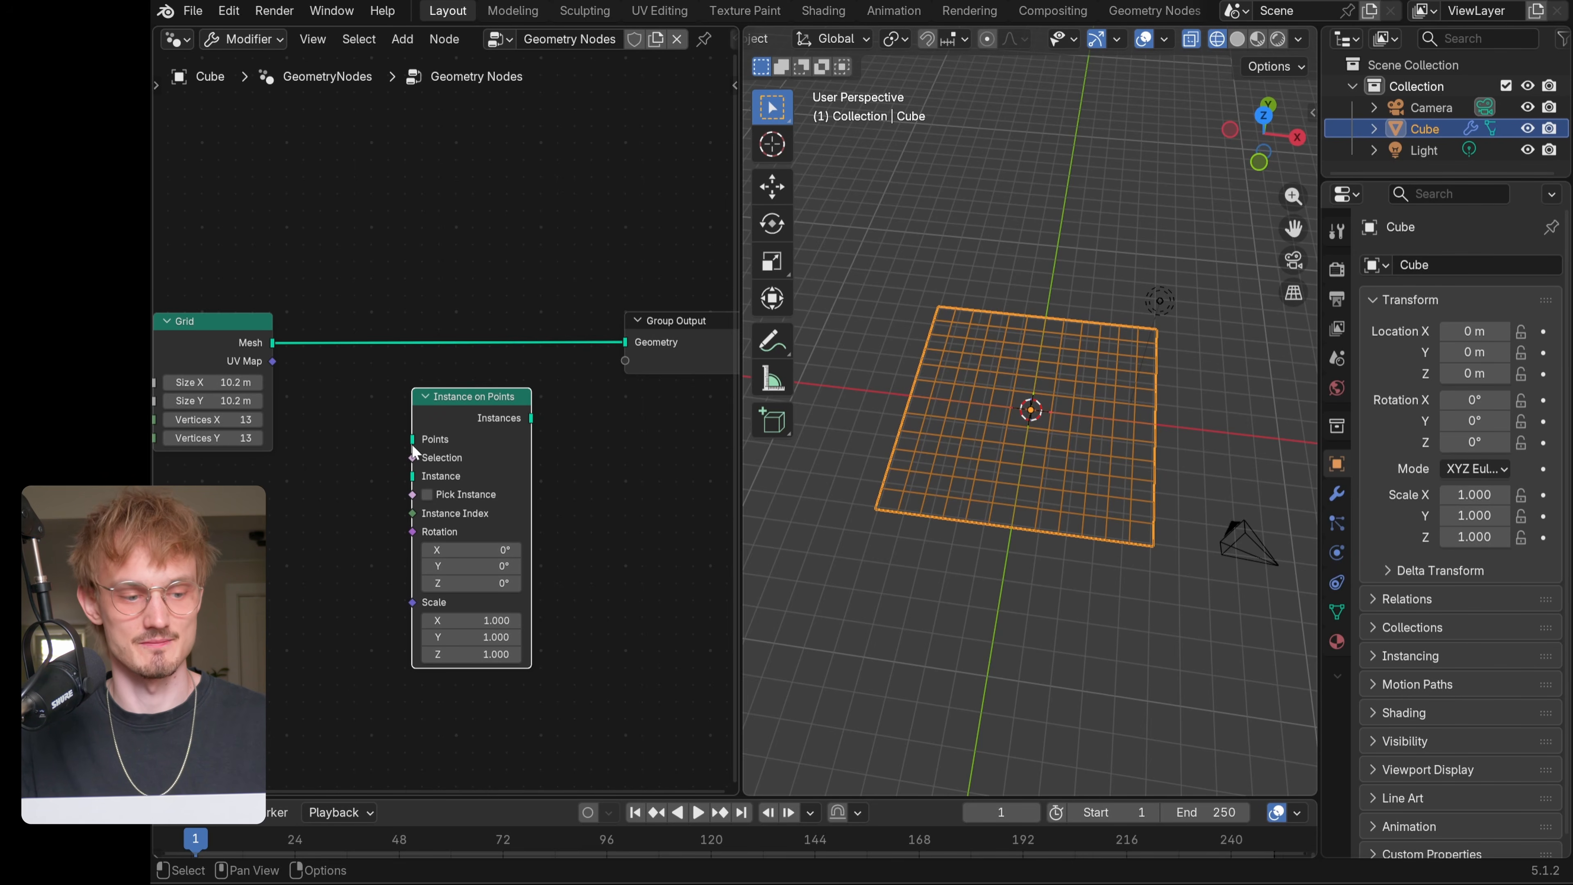
left_click_drag(274, 343, 416, 440)
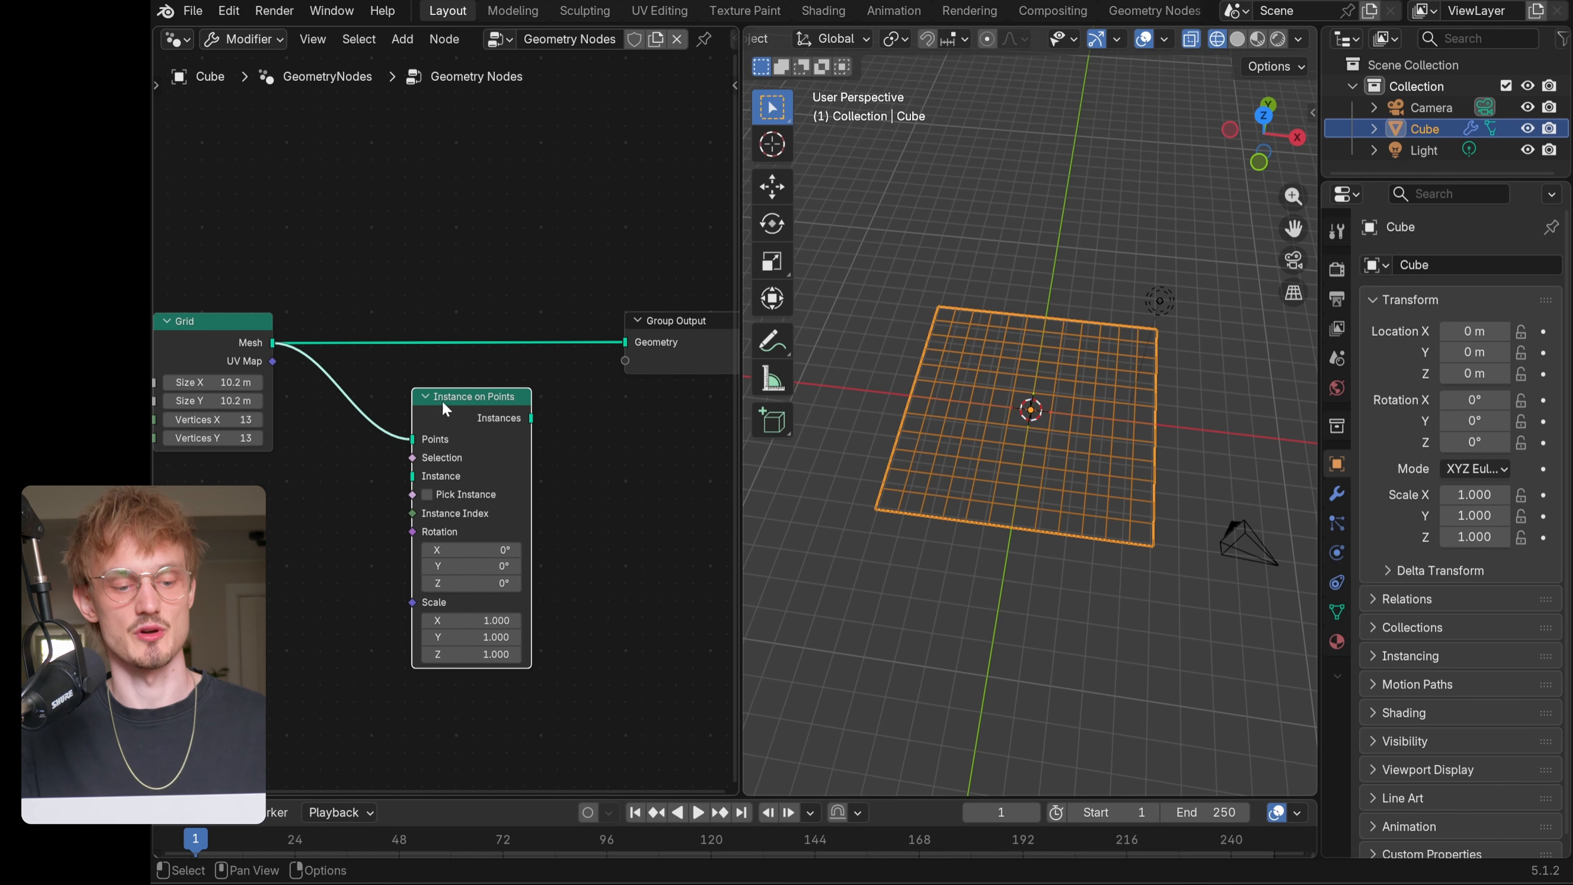
left_click_drag(532, 421, 623, 342)
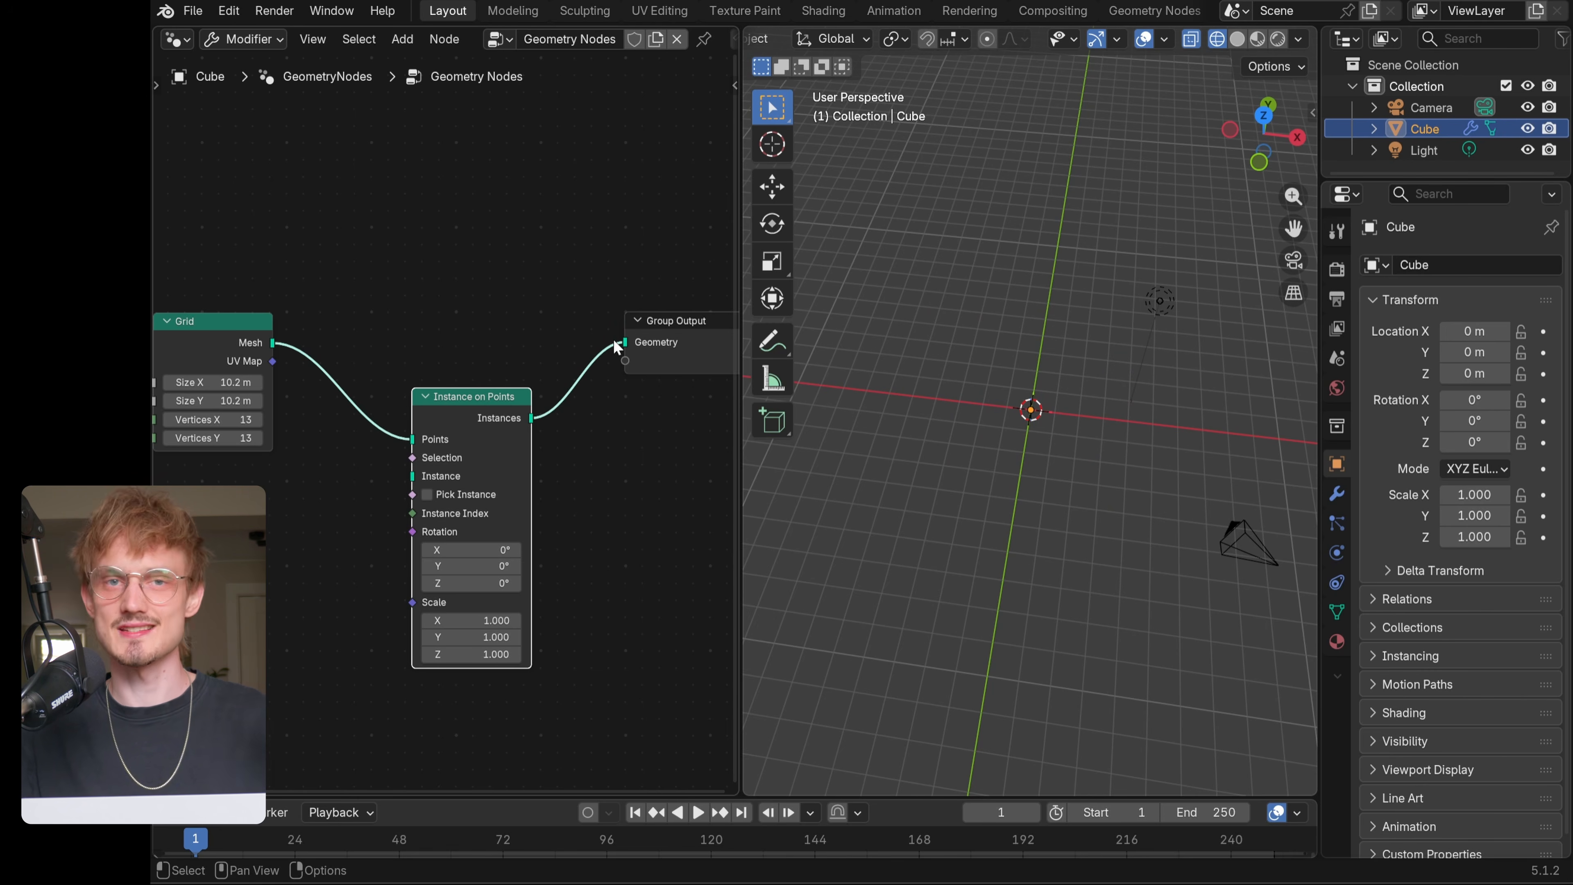
- Add a UV Sphere node below the Grid node and connect its Mesh to the Instance input of Instance on Points
scroll(462, 444, "left", 5)
key("shift+a")
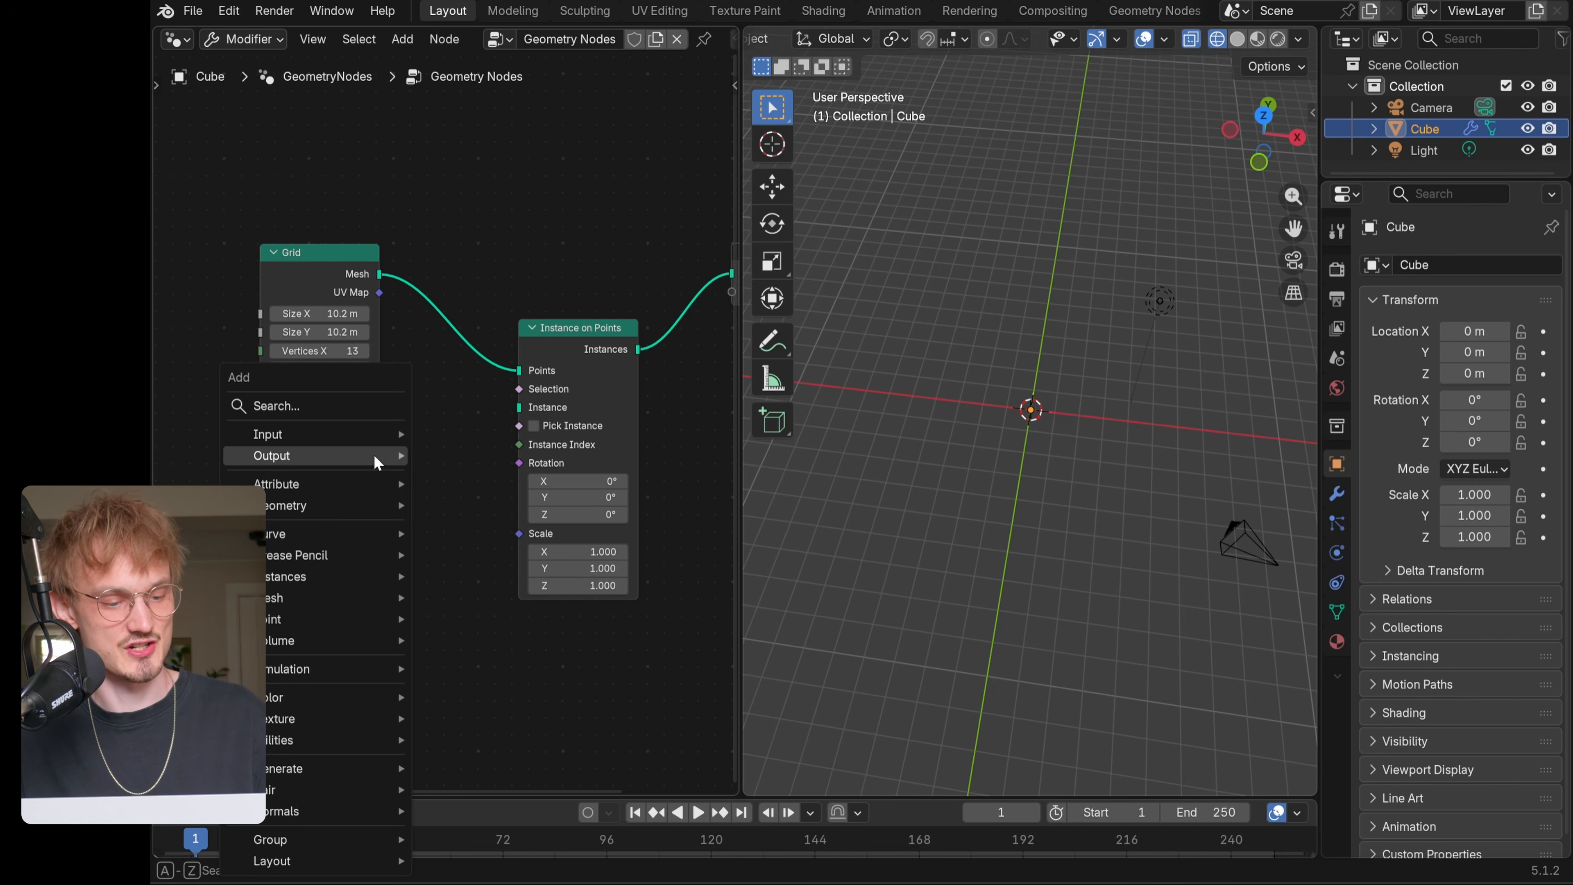
left_click(332, 403)
type("sphere")
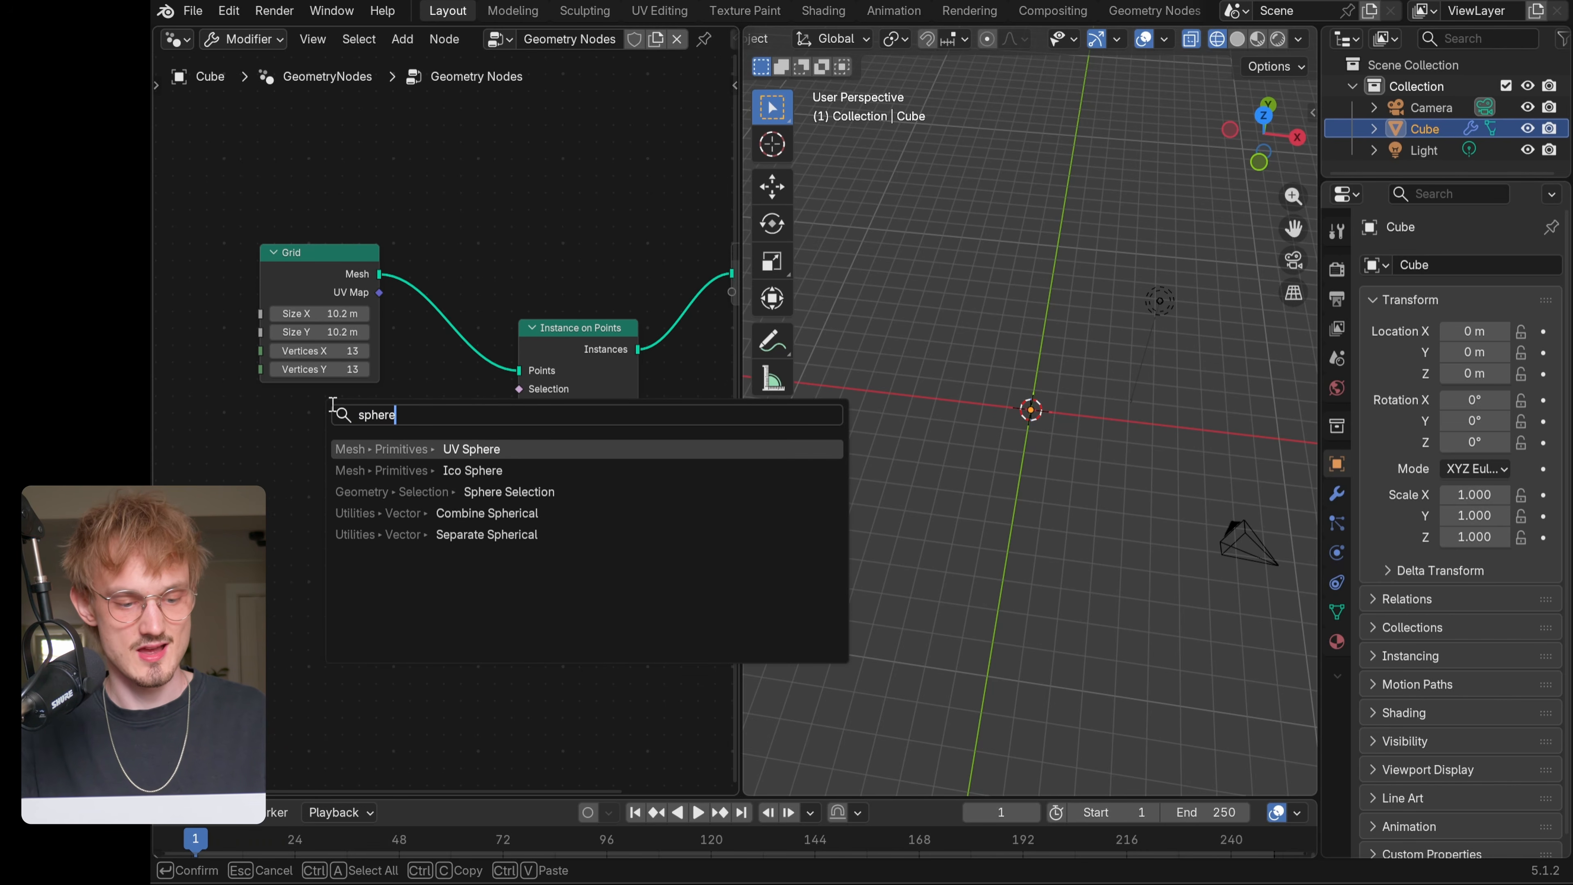
key("Return")
left_click(282, 428)
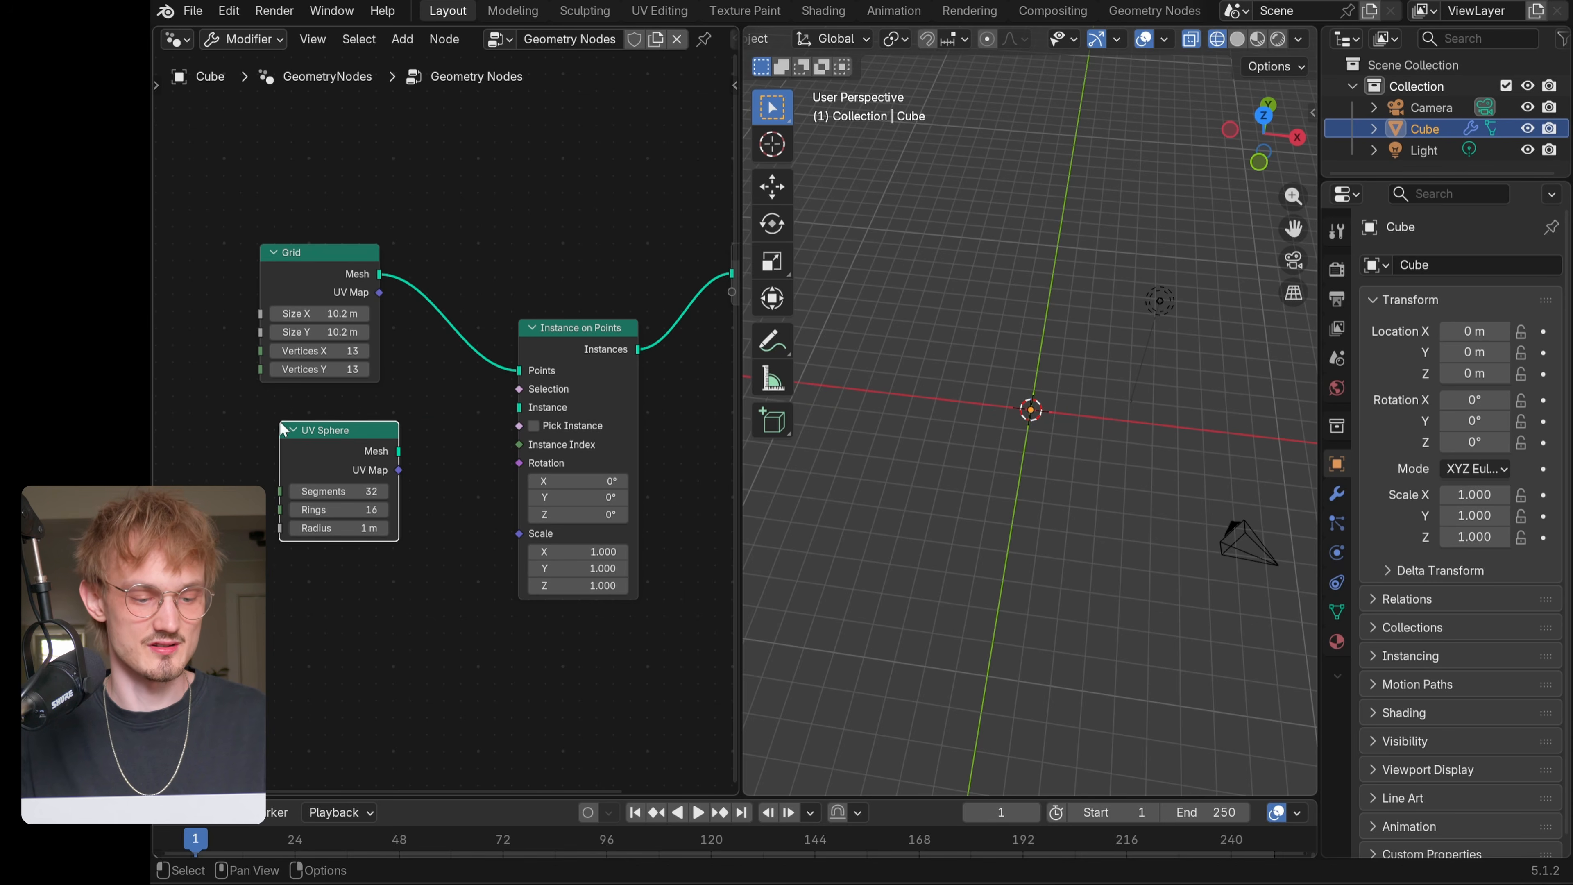
left_click_drag(398, 452, 509, 416)
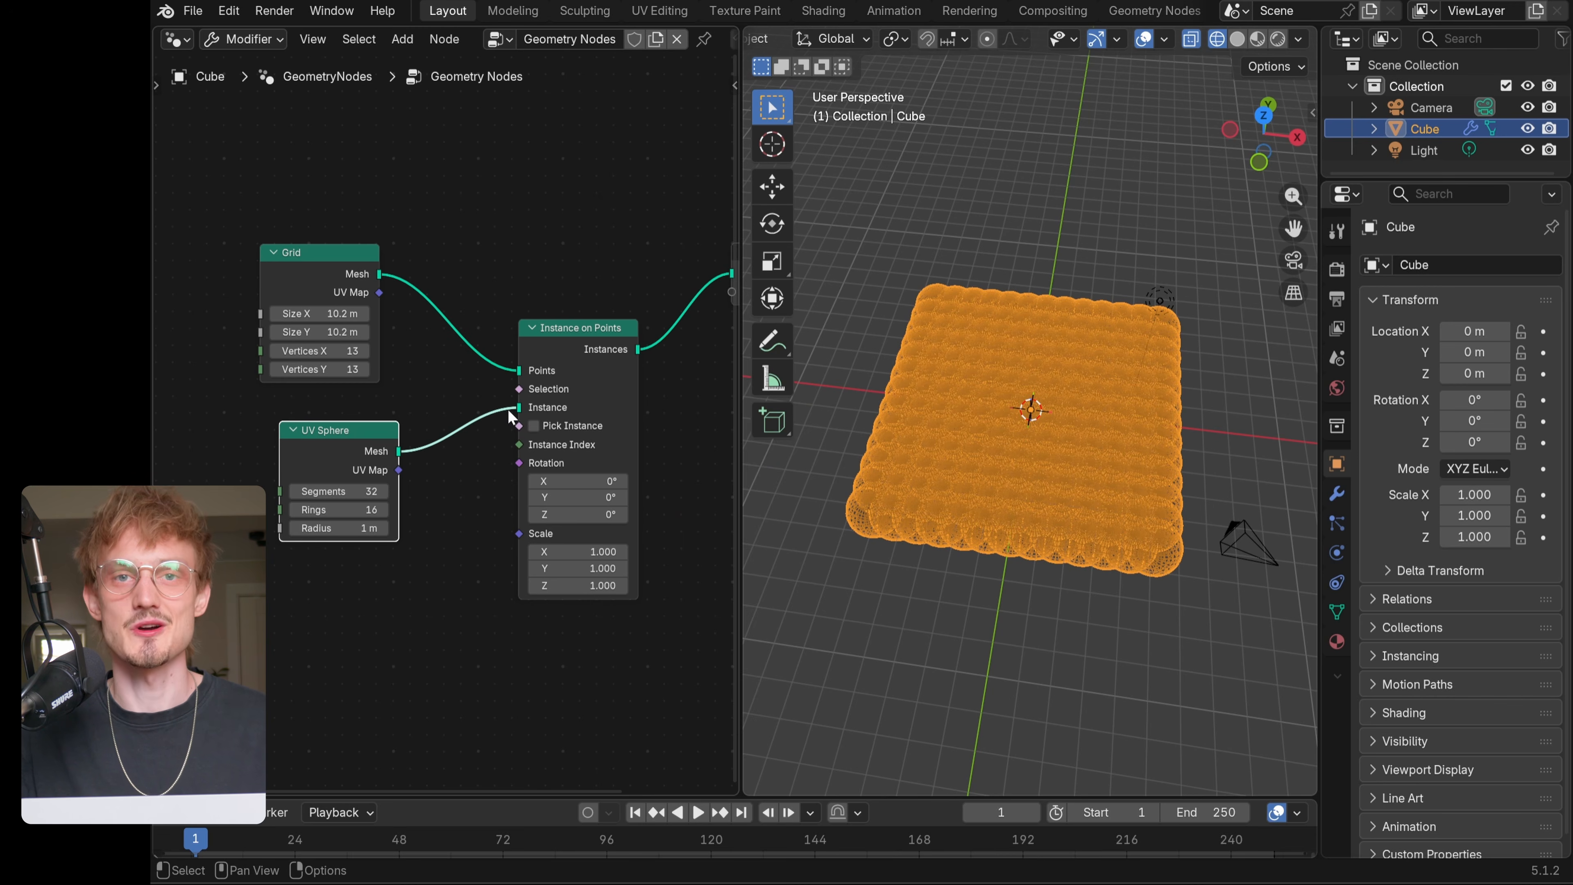
- Switch the 3D viewport to solid shading and view the sphere grid from a lower angle
left_click(1244, 41)
mouse_move(1079, 218)
middle_mouse_down()
mouse_move(1047, 387)
mouse_move(1119, 345)
middle_mouse_up()
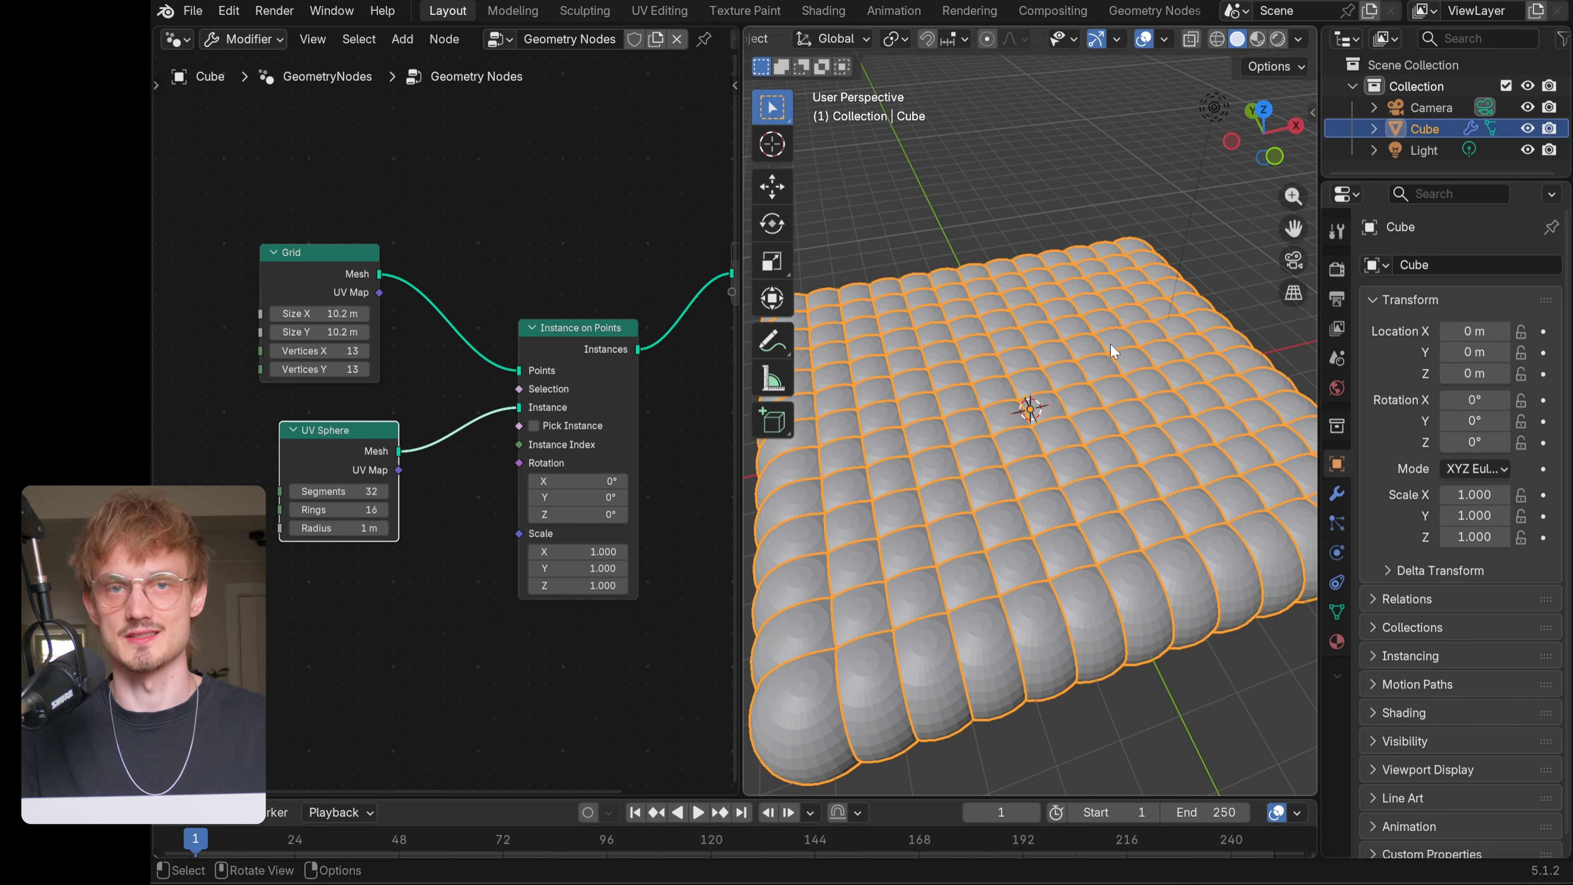
- Move the UV Sphere node away from Instance on Points and insert a Transform Geometry node on the link between them
scroll(460, 485, "left", 2)
left_click_drag(367, 442, 244, 472)
scroll(446, 459, "left", 5)
scroll(447, 460, "down", 3)
key("shift+a")
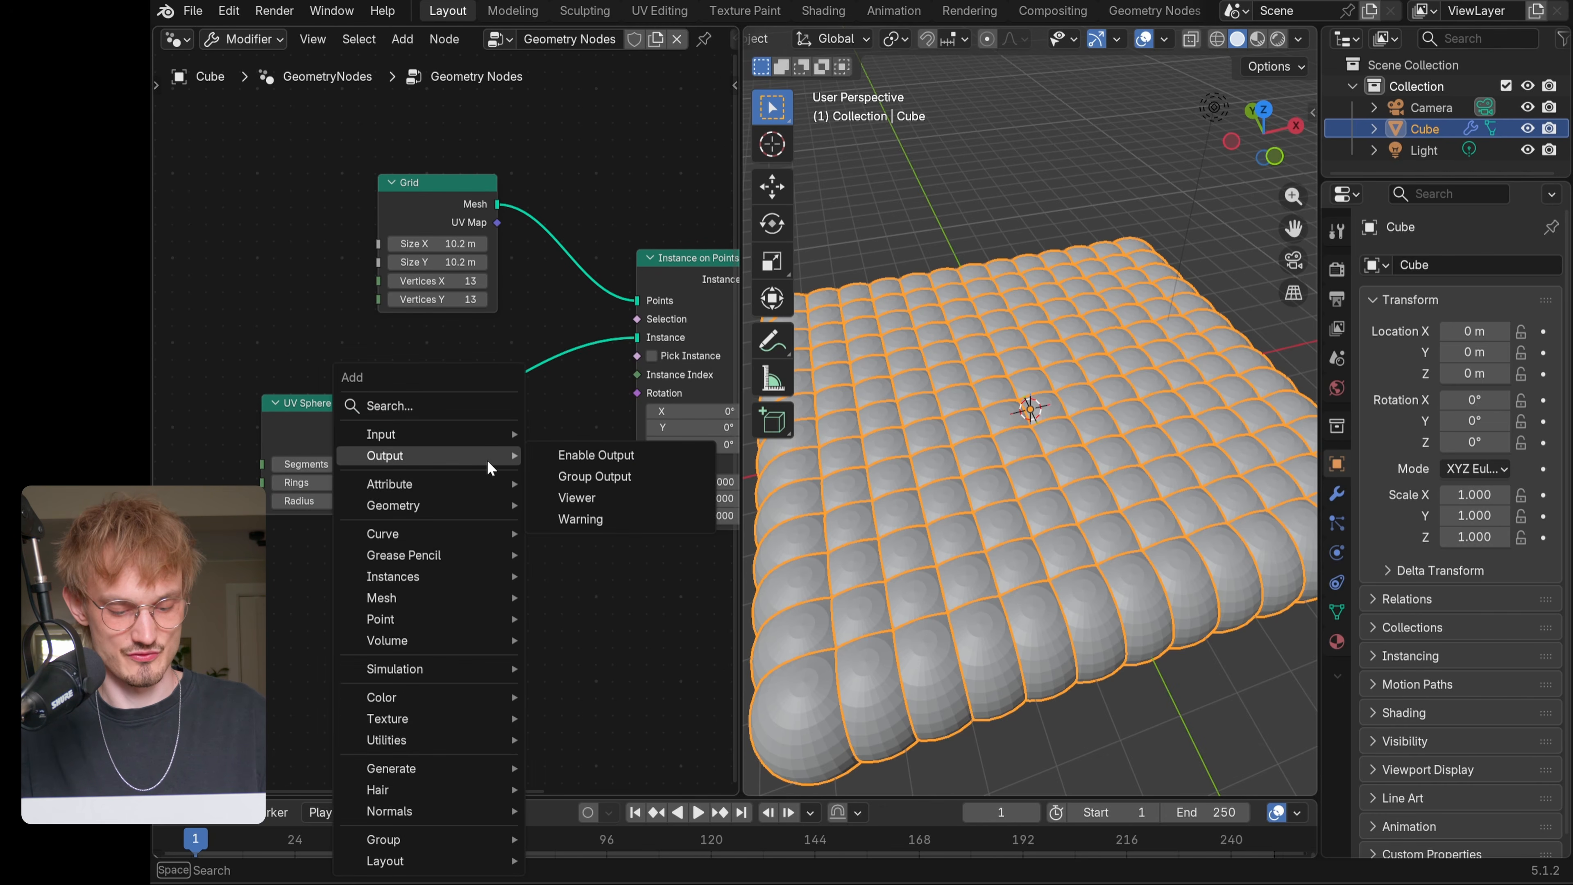
type("transform")
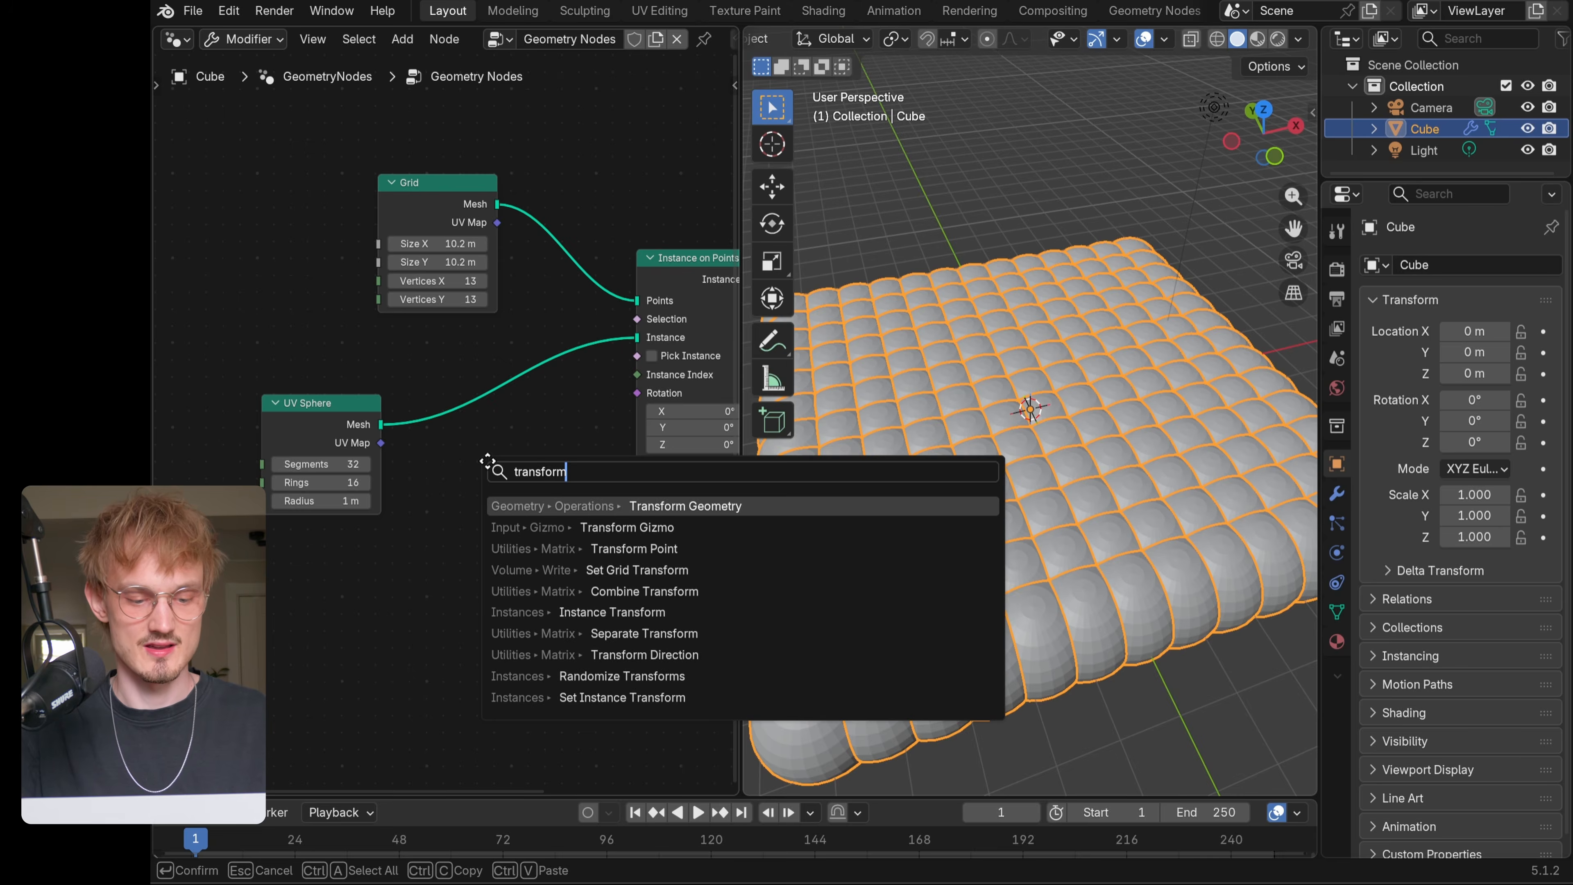
key("Return")
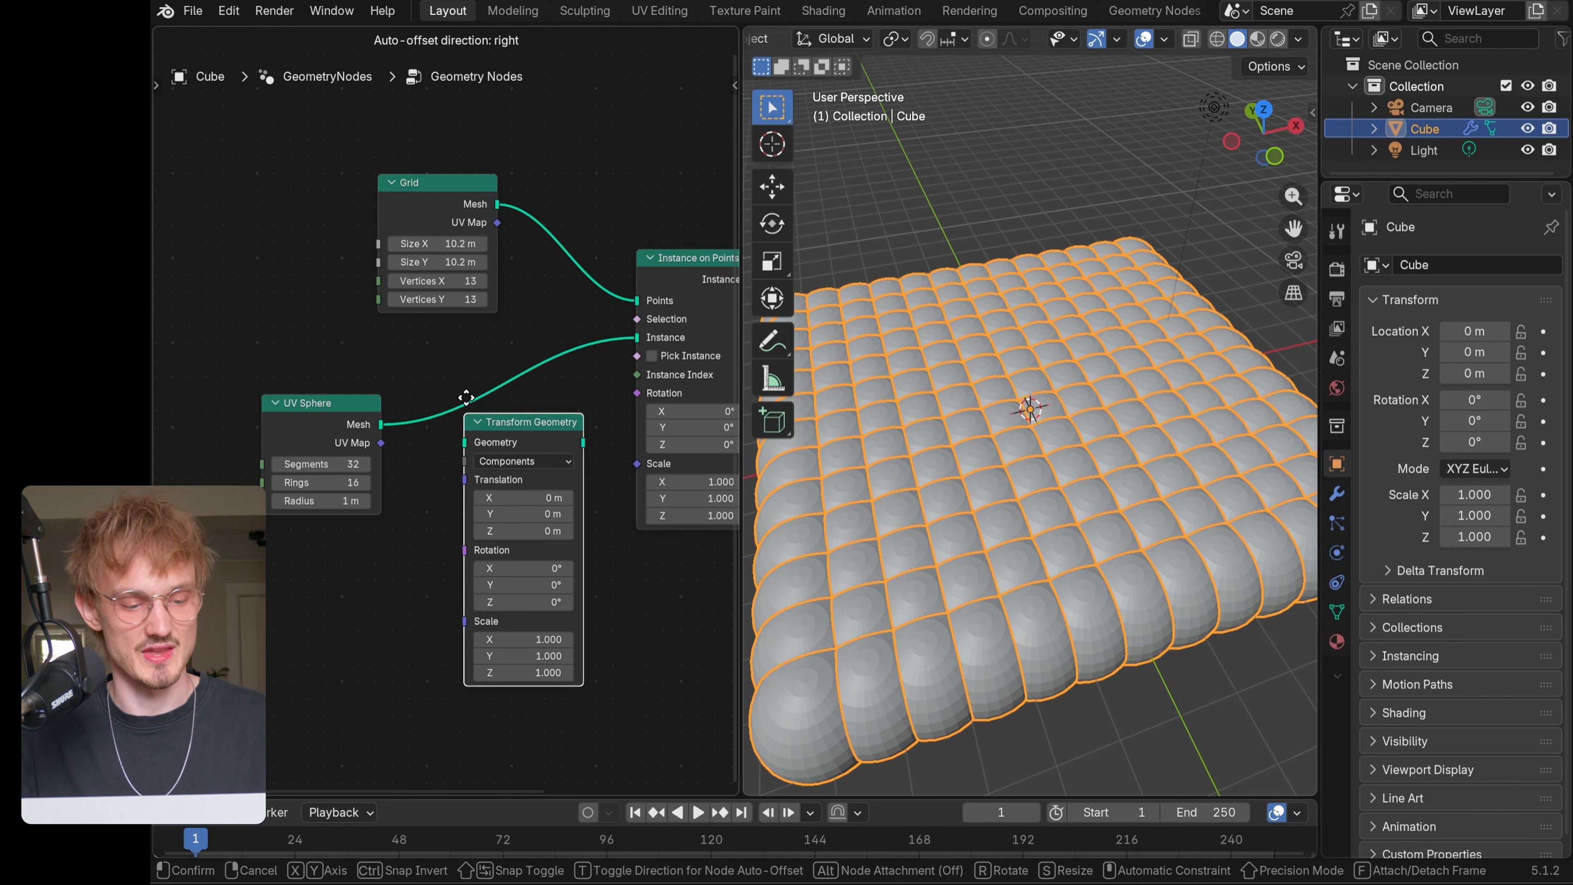
left_click(446, 358)
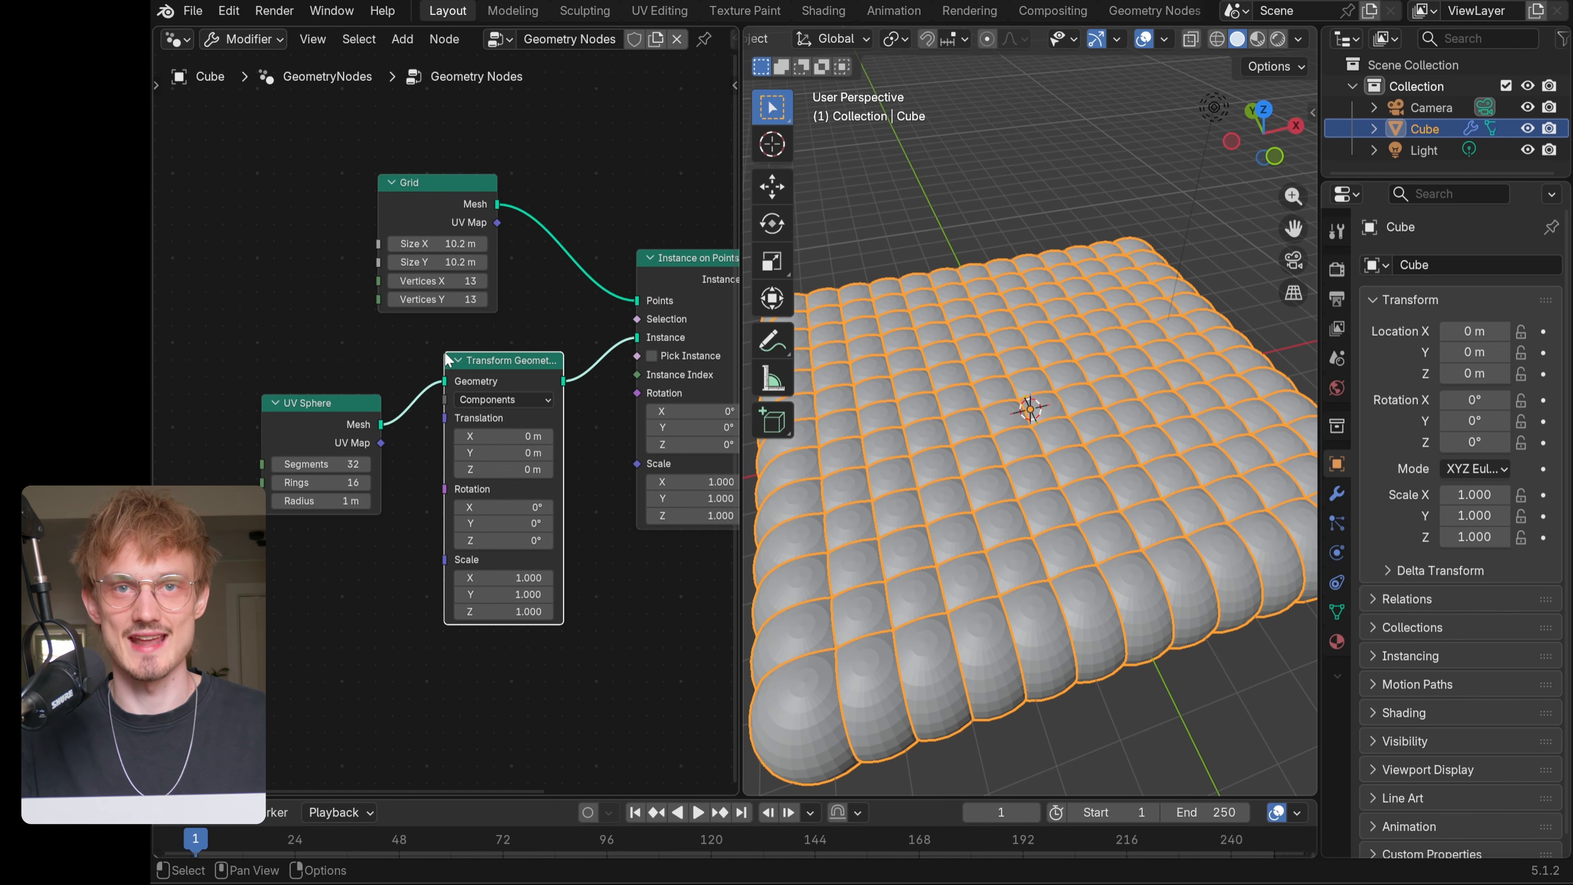
- Set the Transform Geometry node's Scale X, Y and Z to 0.370
scroll(503, 512, "up", 2)
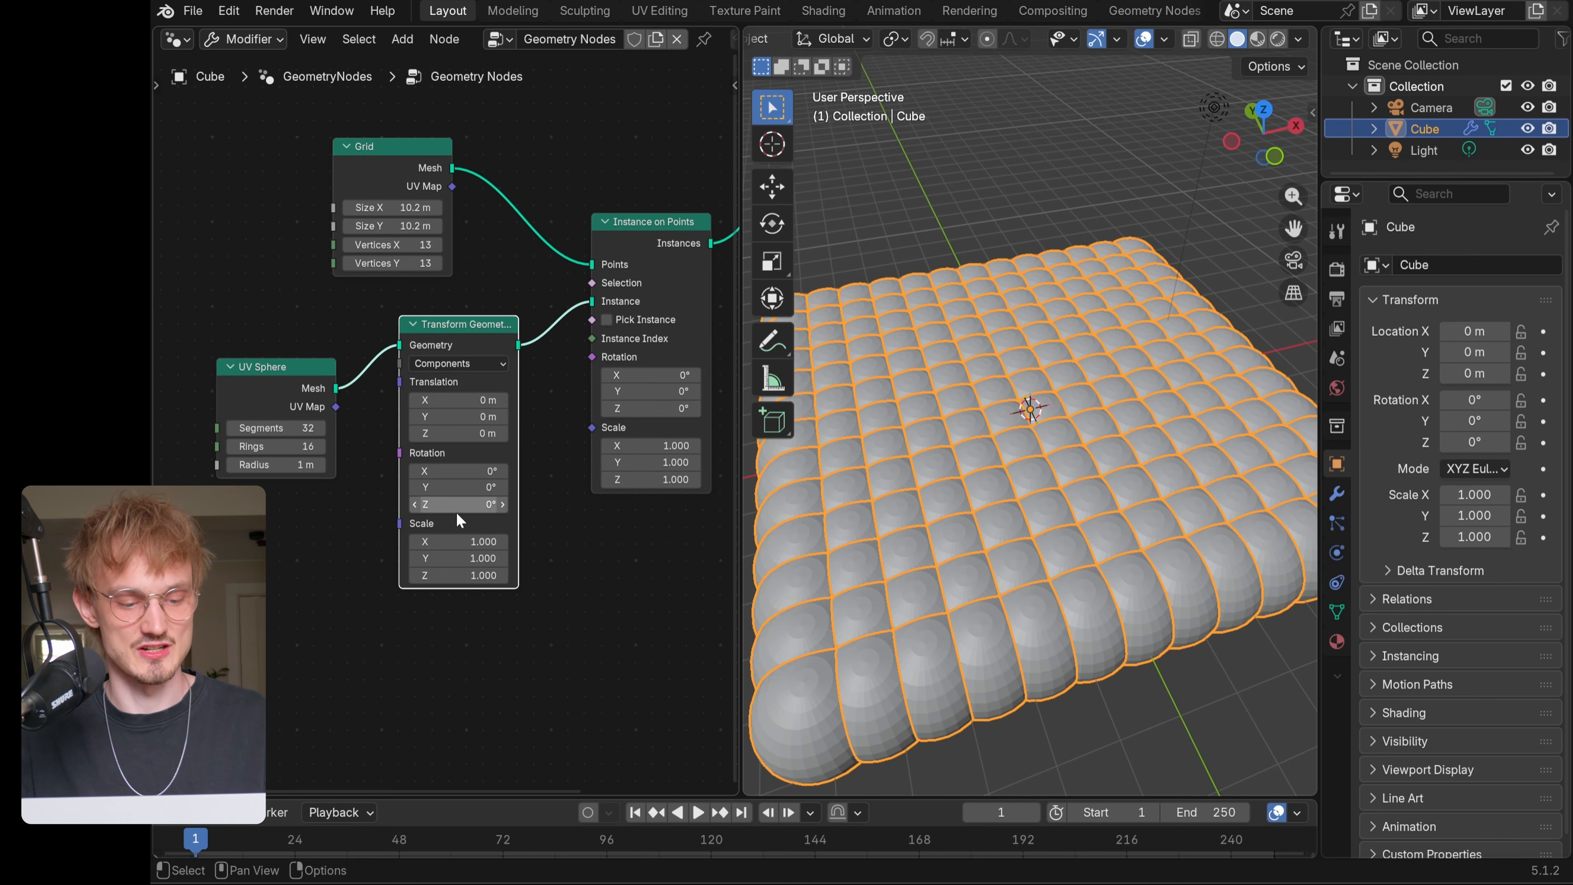
scroll(456, 512, "up", 2)
left_click(471, 584)
left_click_drag(471, 585, 392, 631)
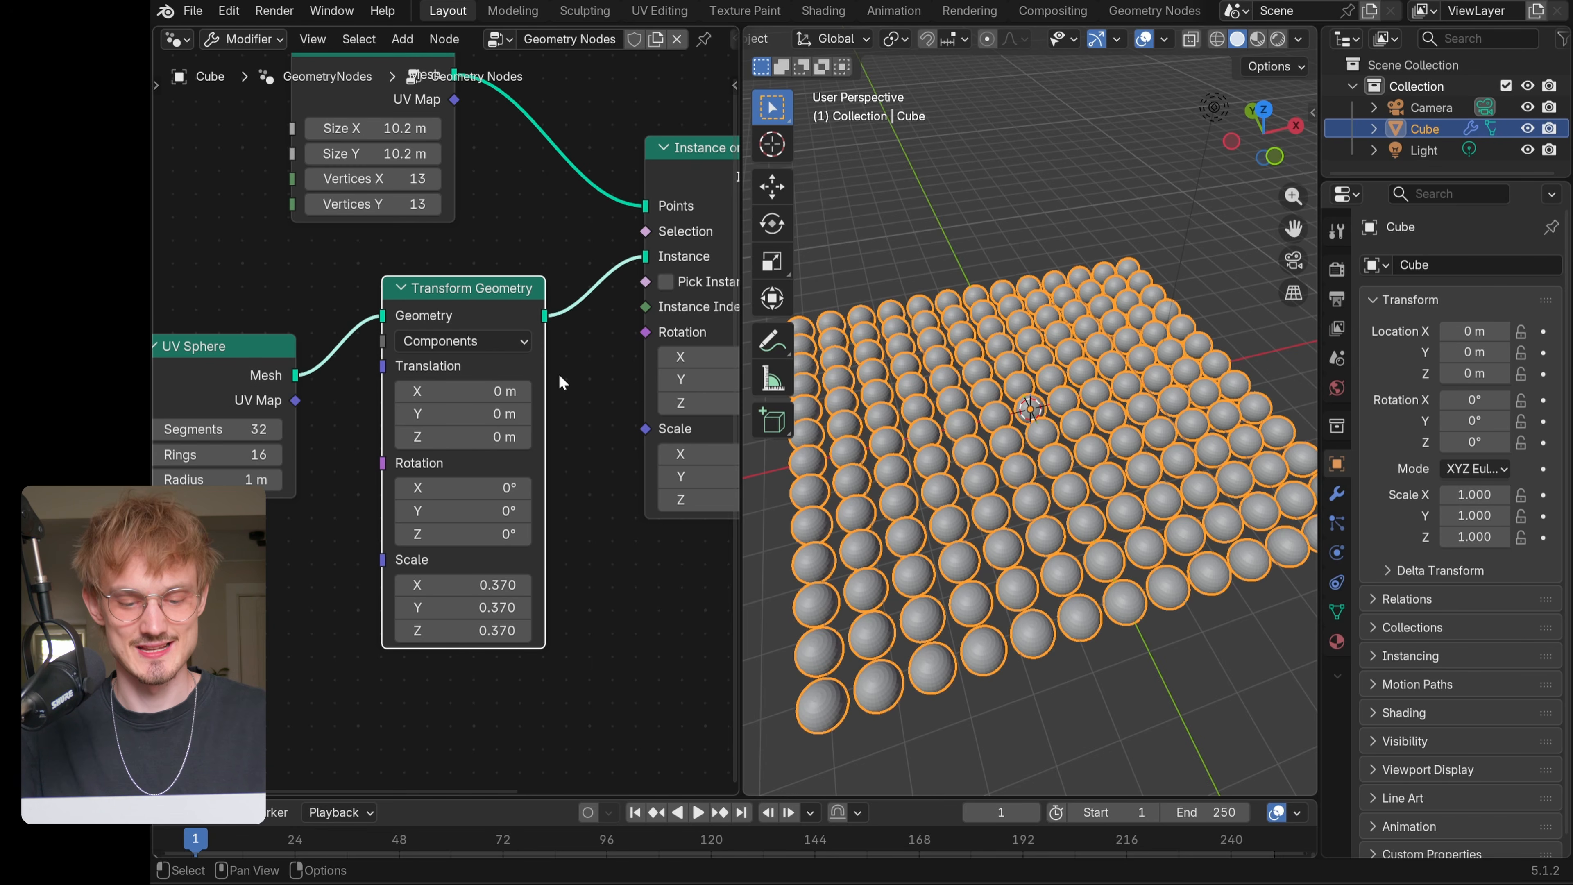
- Set the Base Color of the cube's material to bright green and switch the 3D viewport to rendered shading
left_click(1338, 643)
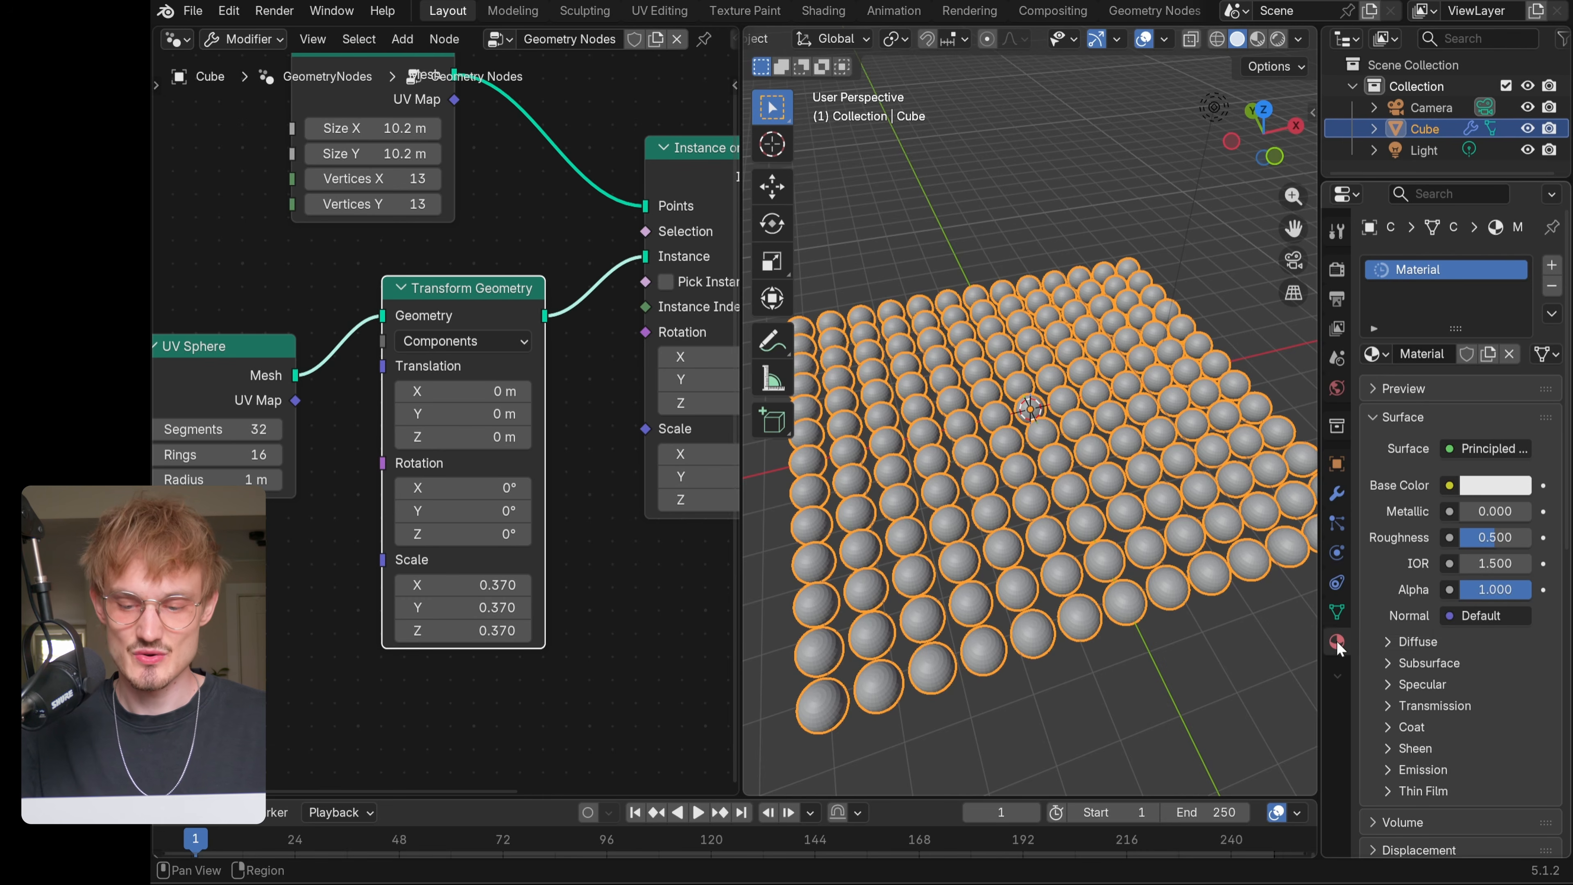
left_click_drag(1320, 595, 1225, 584)
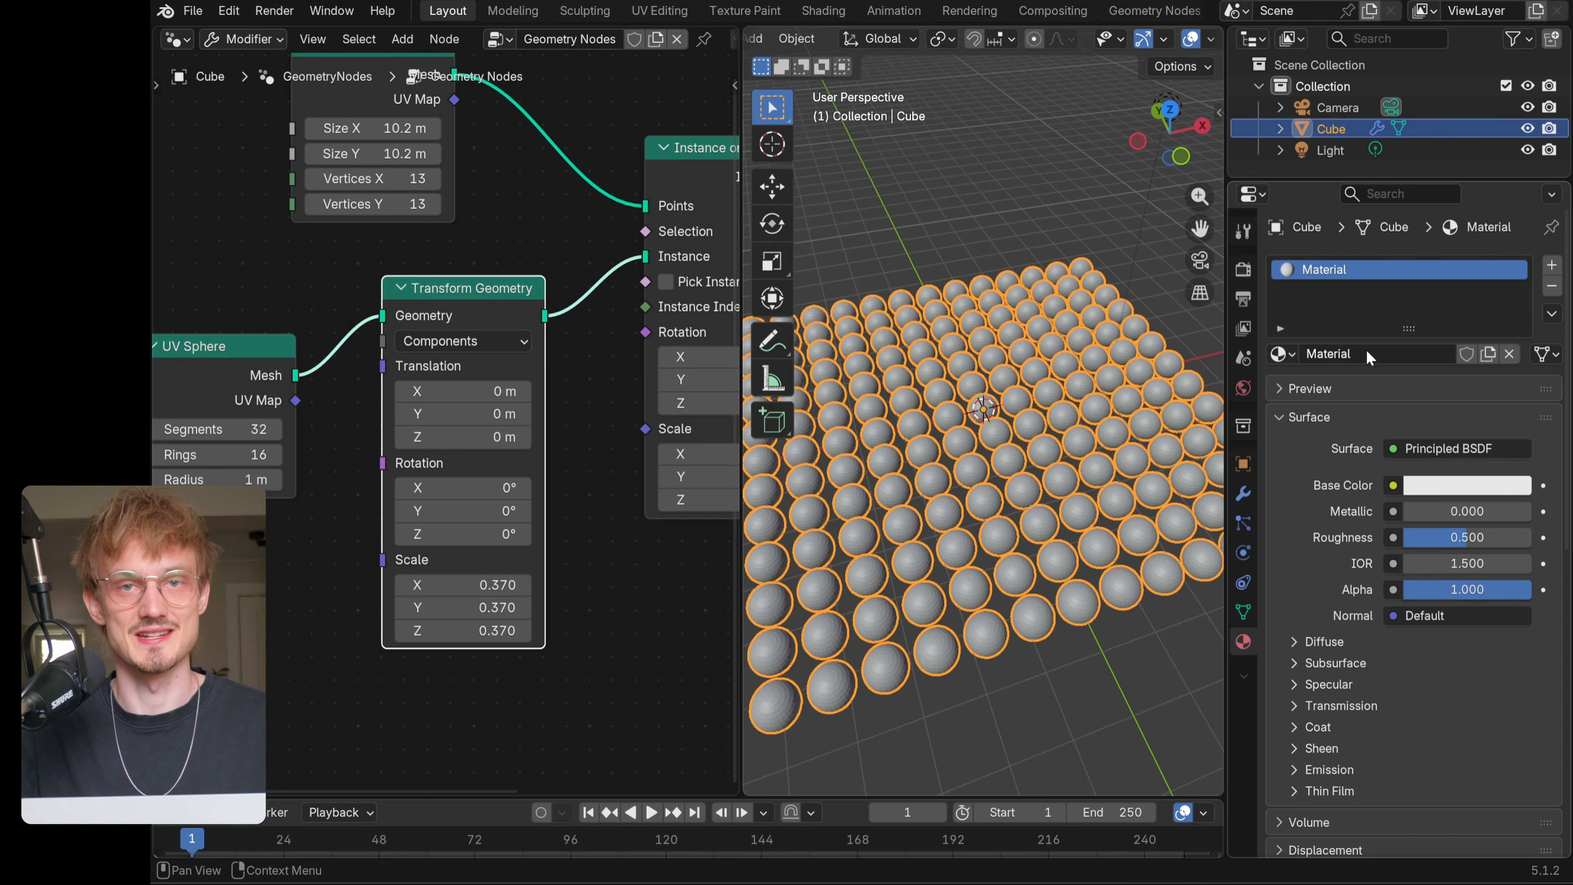
left_click(1425, 496)
left_click_drag(1429, 235, 1339, 162)
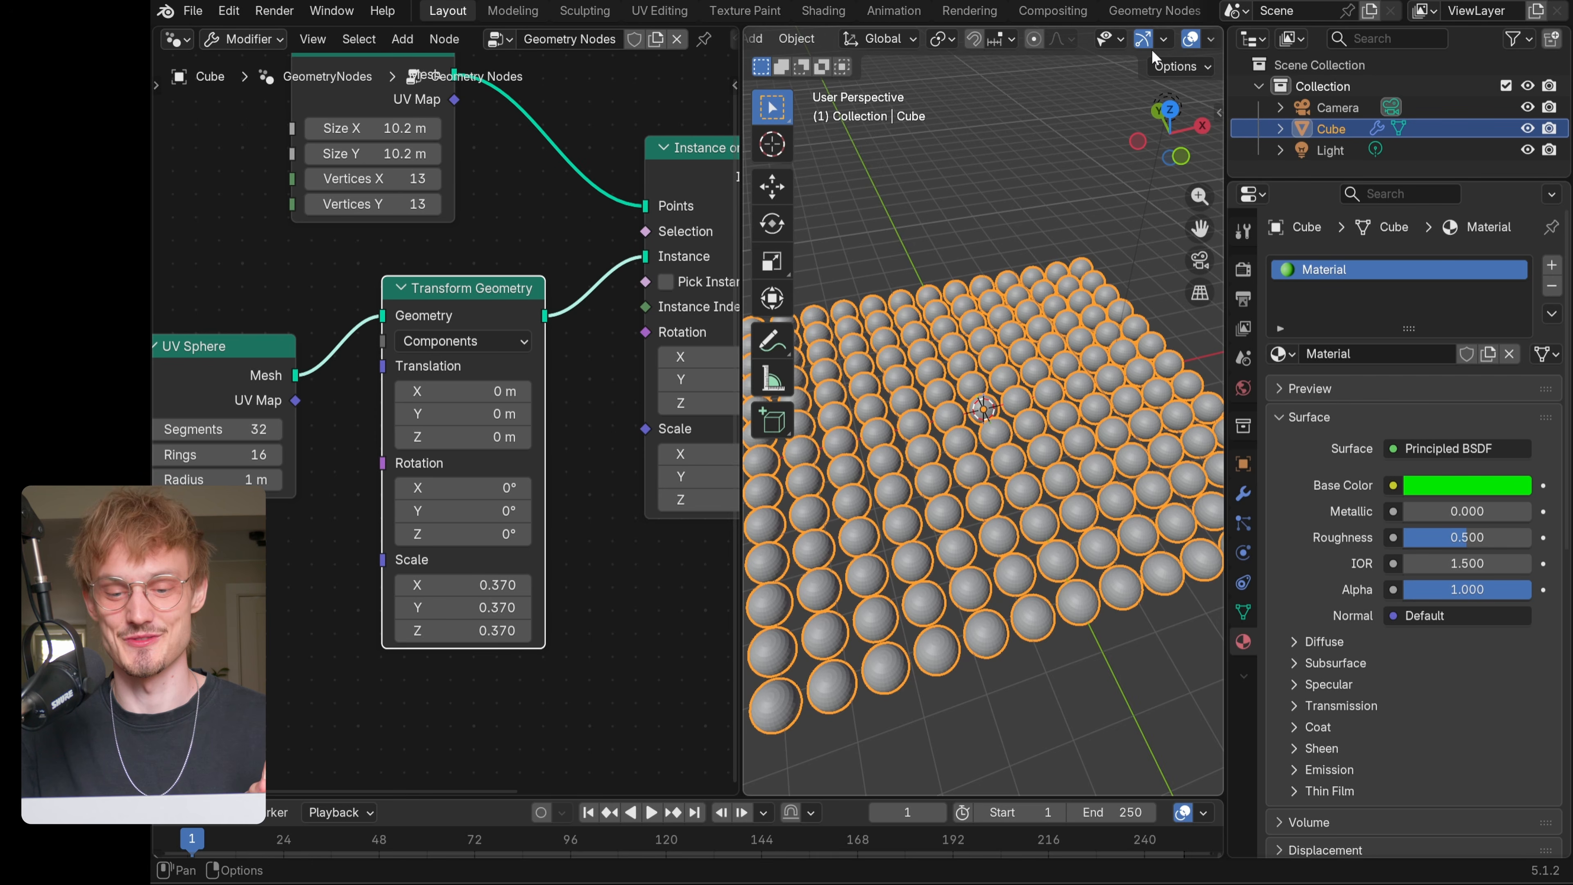
scroll(1177, 50, "down", 5)
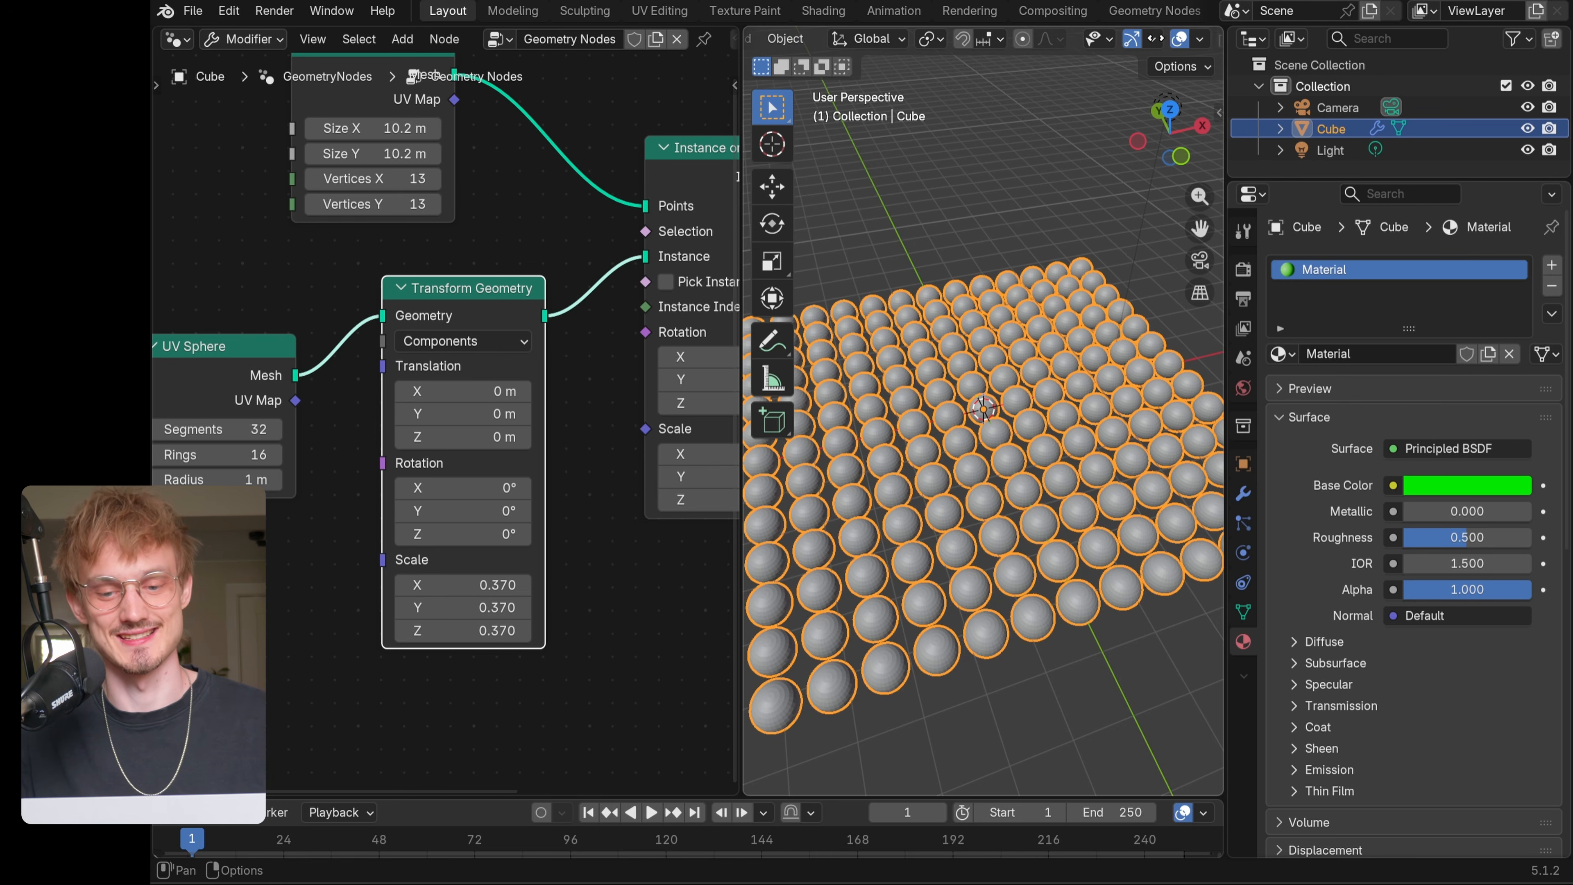
left_click(1185, 39)
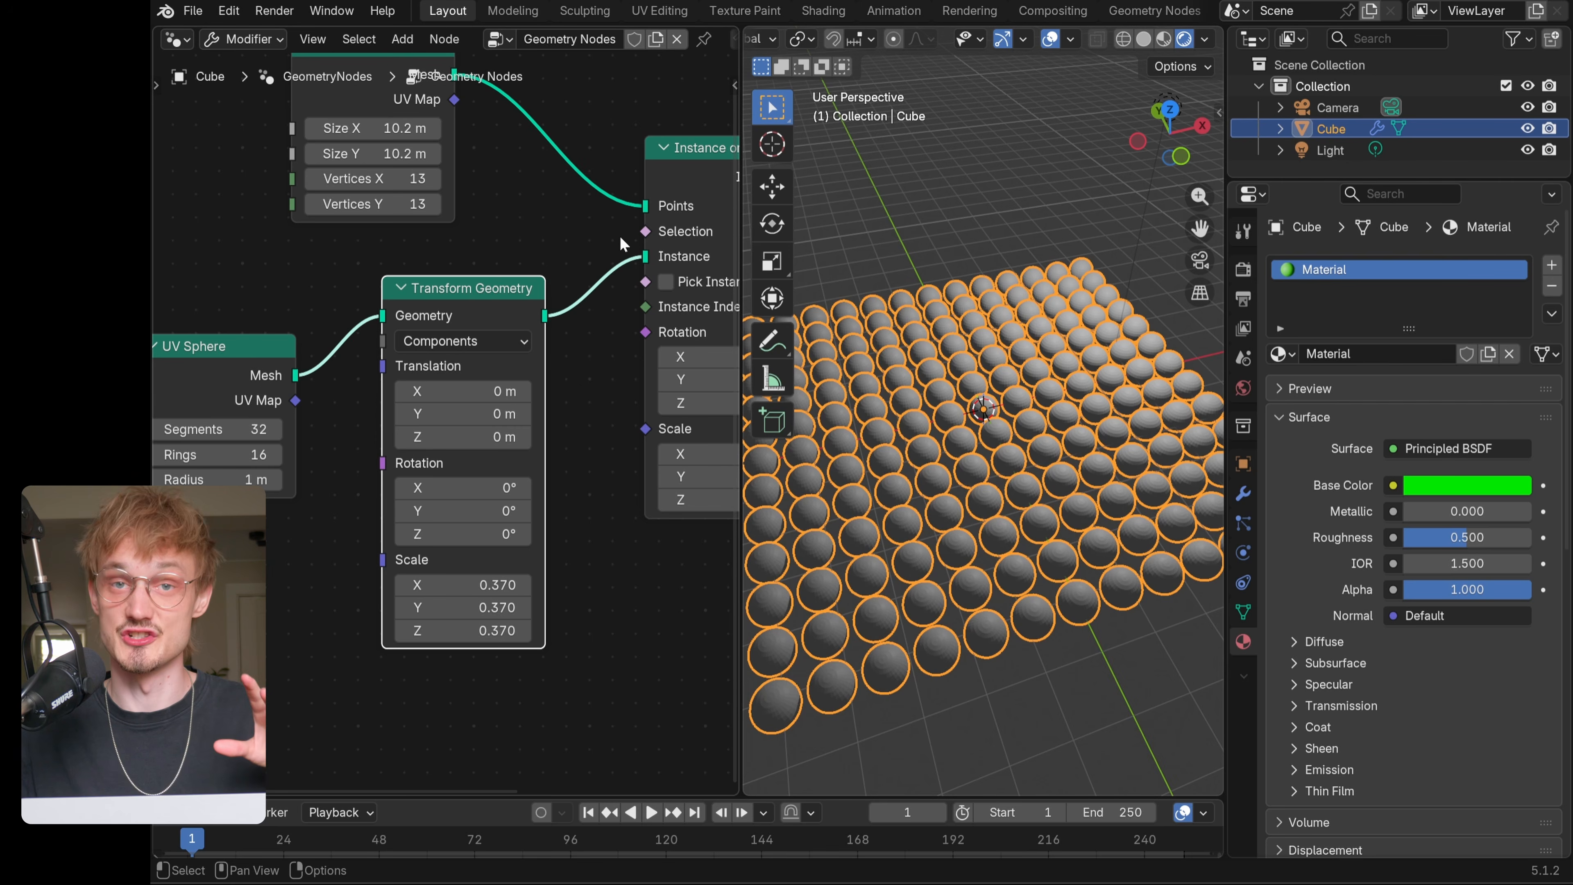
- Move the Group Output farther from Instance on Points and insert a Set Material node on the link between them
scroll(620, 234, "down", 3)
middle_click_drag(620, 245, 412, 296)
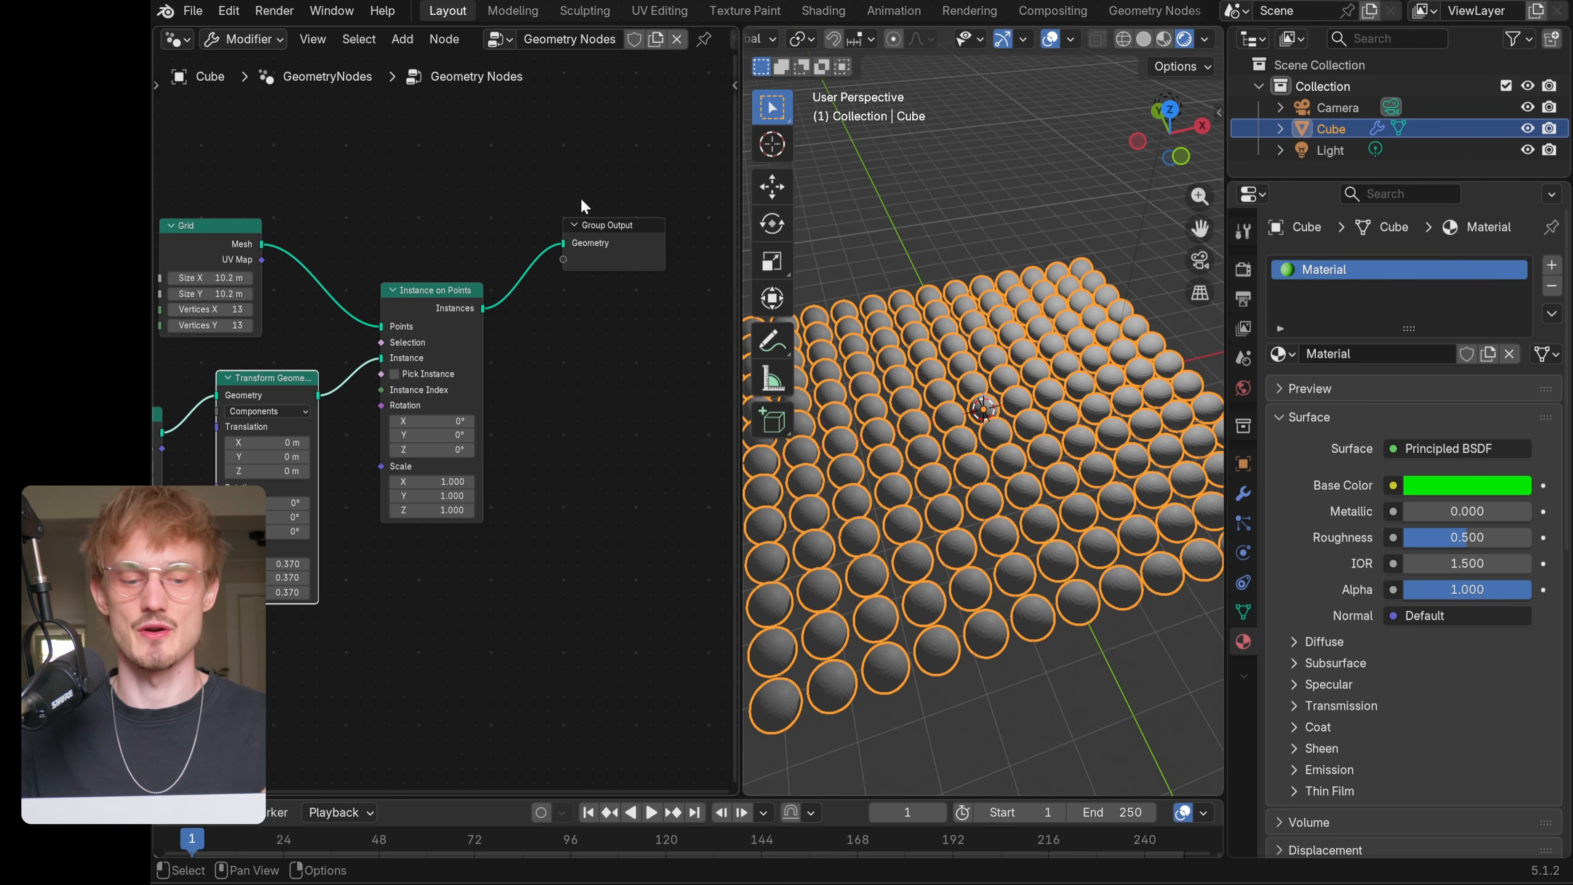
left_click_drag(608, 242, 697, 306)
scroll(593, 361, "down", 1)
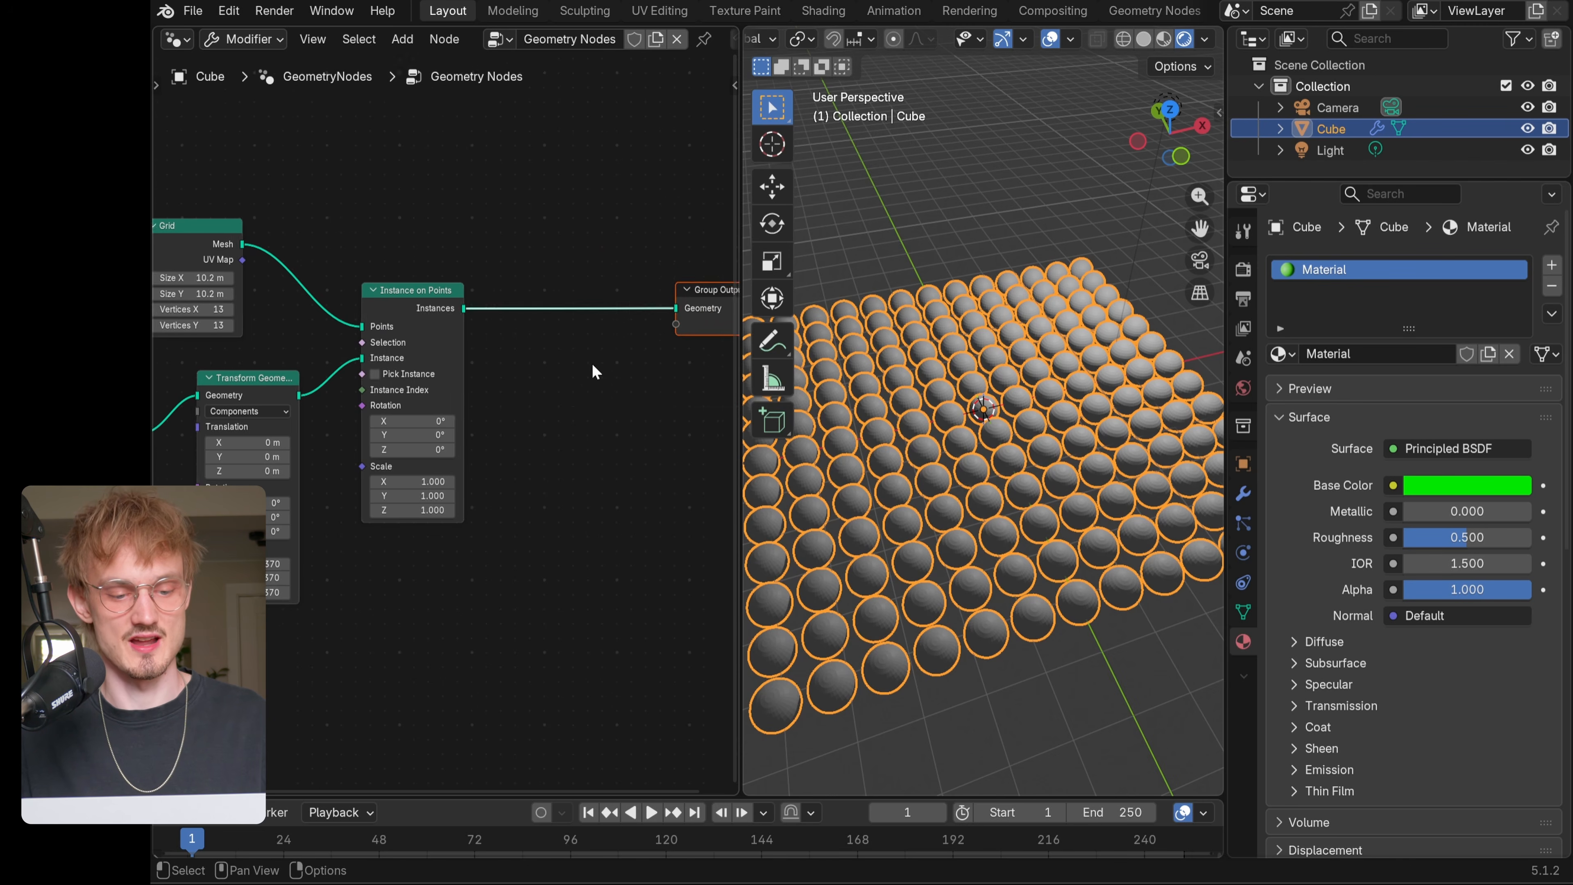
left_click(592, 361)
middle_click_drag(593, 360, 533, 365)
key("shift+a")
type("material")
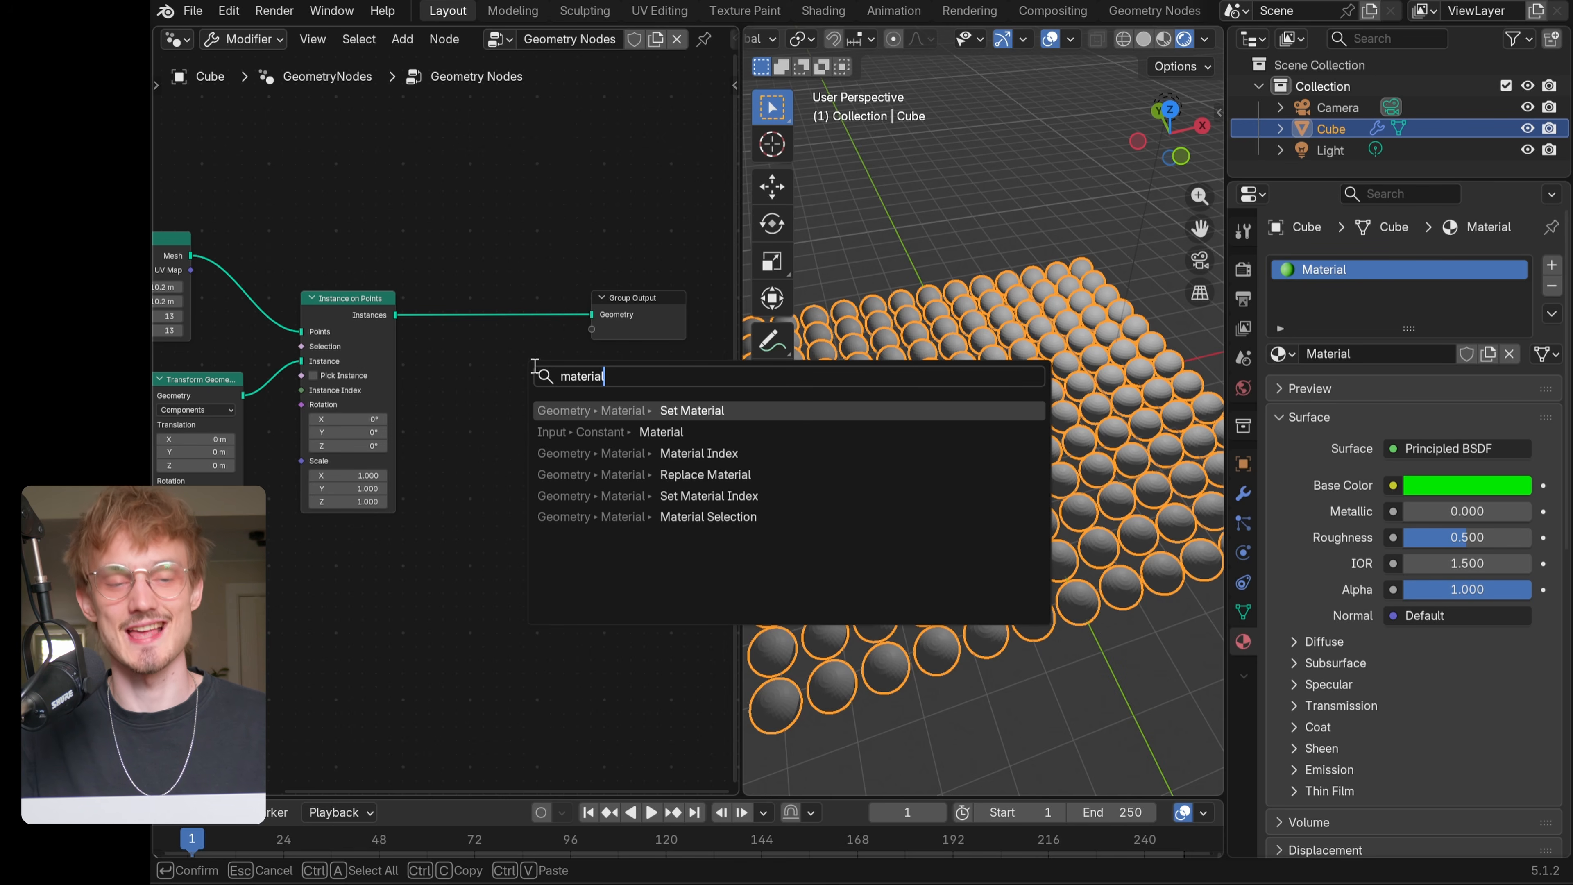
key("Return")
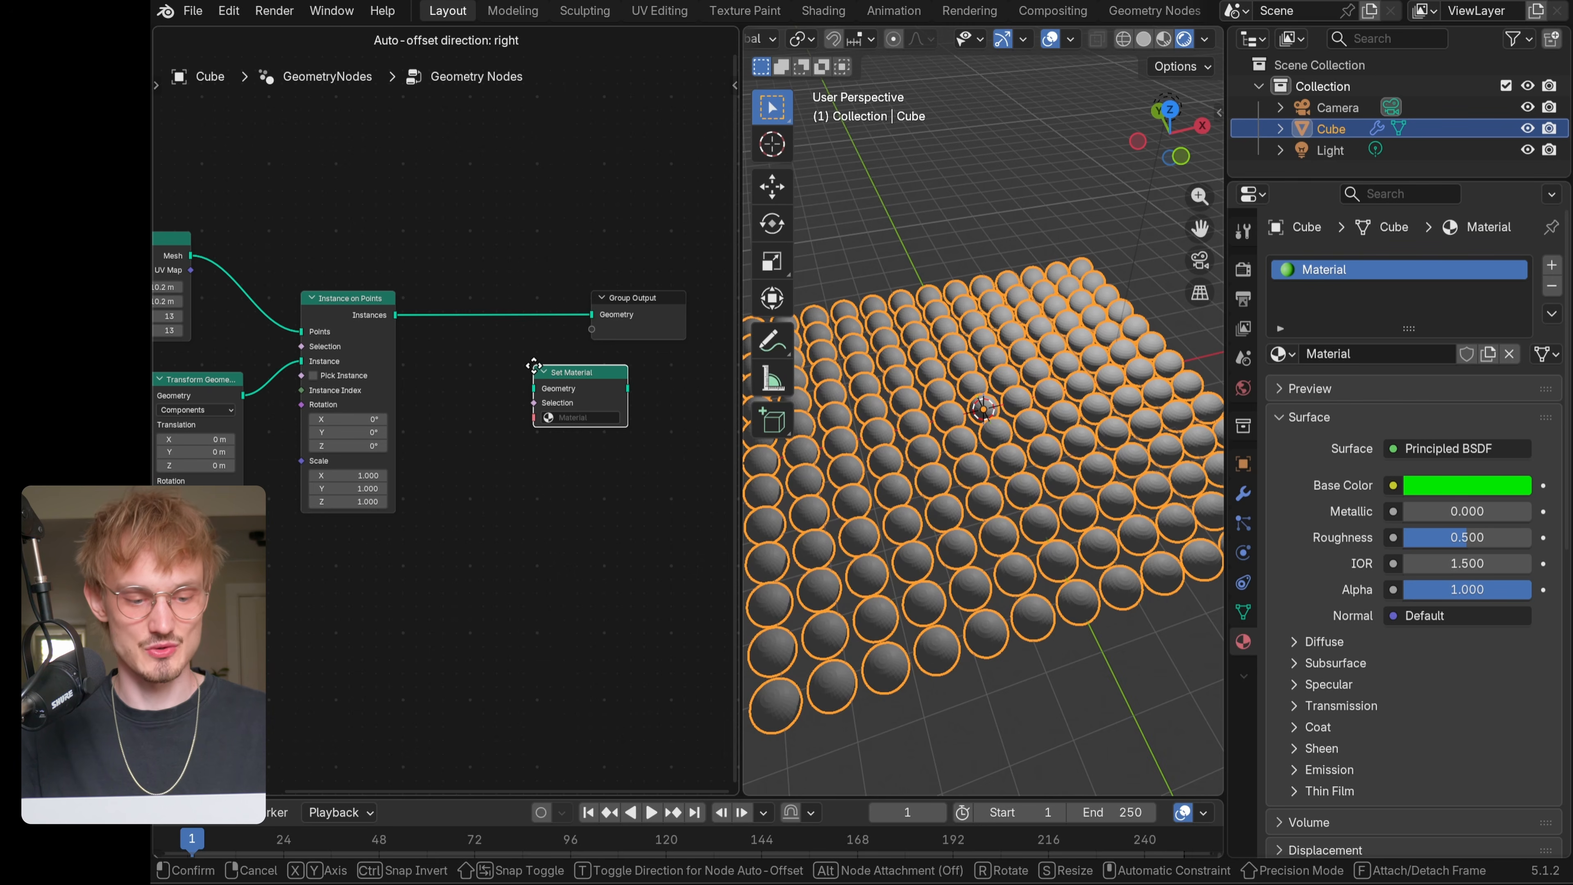
left_click(455, 302)
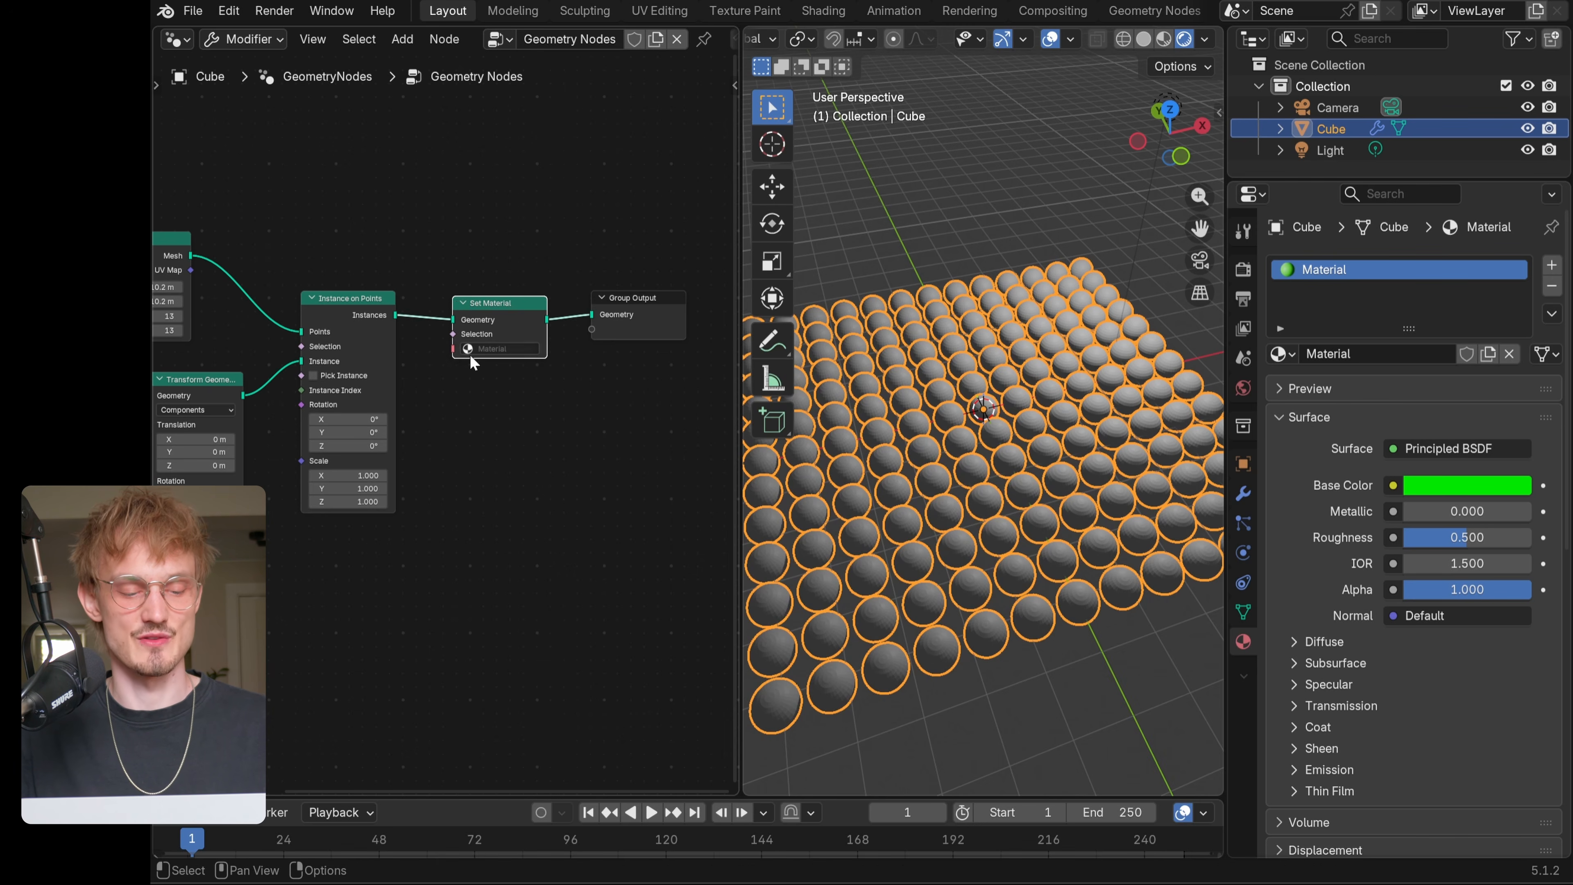
- Assign the existing green material named Material in the Set Material node
scroll(495, 354, "up", 4)
left_click(491, 344)
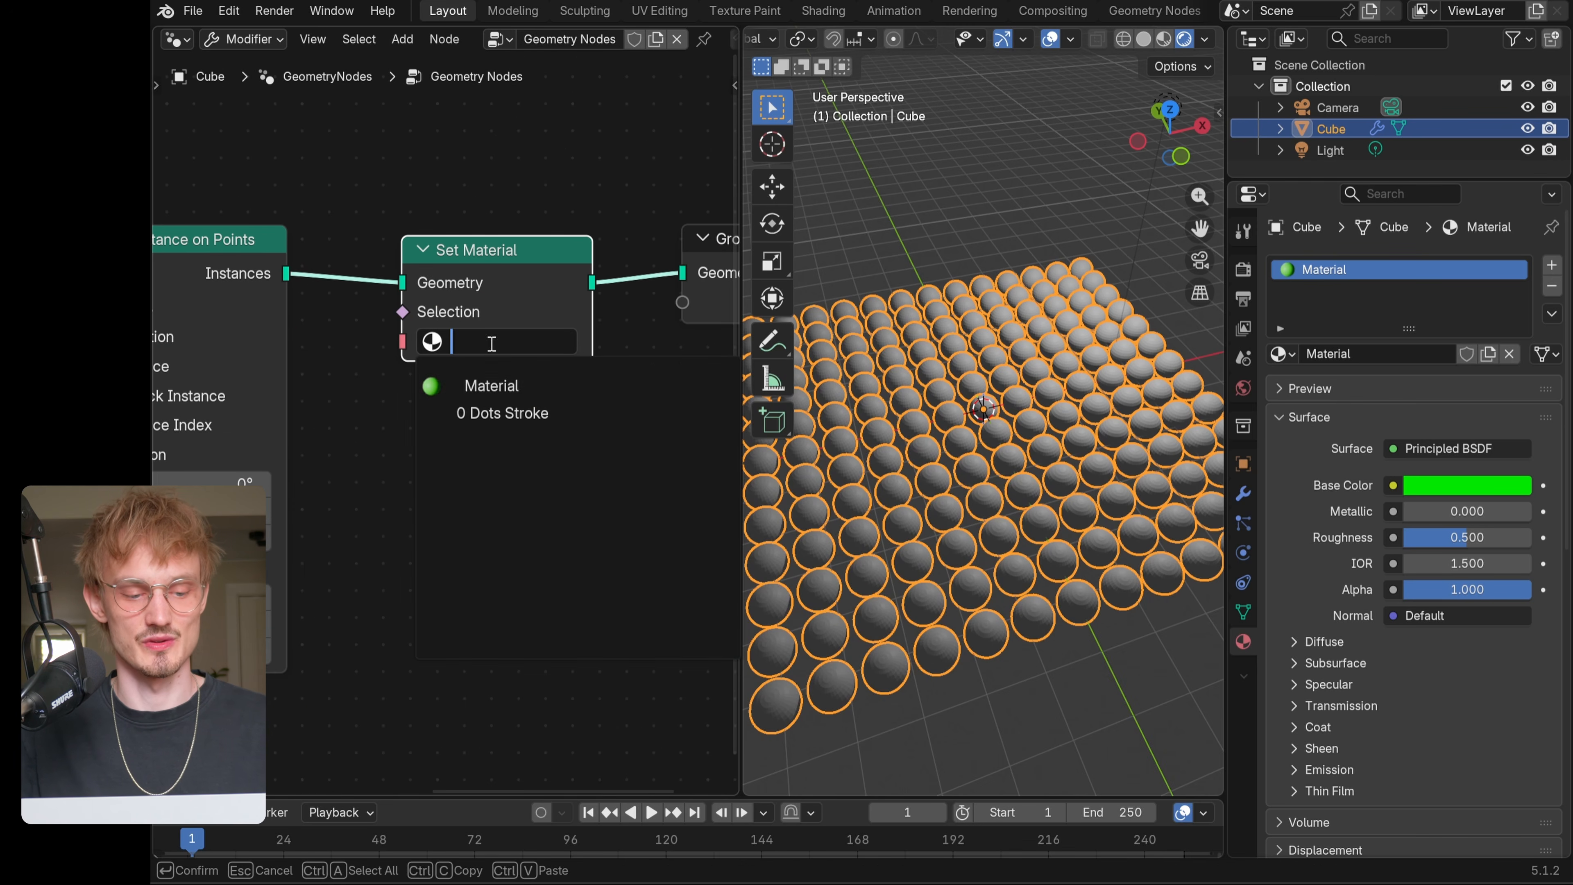
left_click(489, 385)
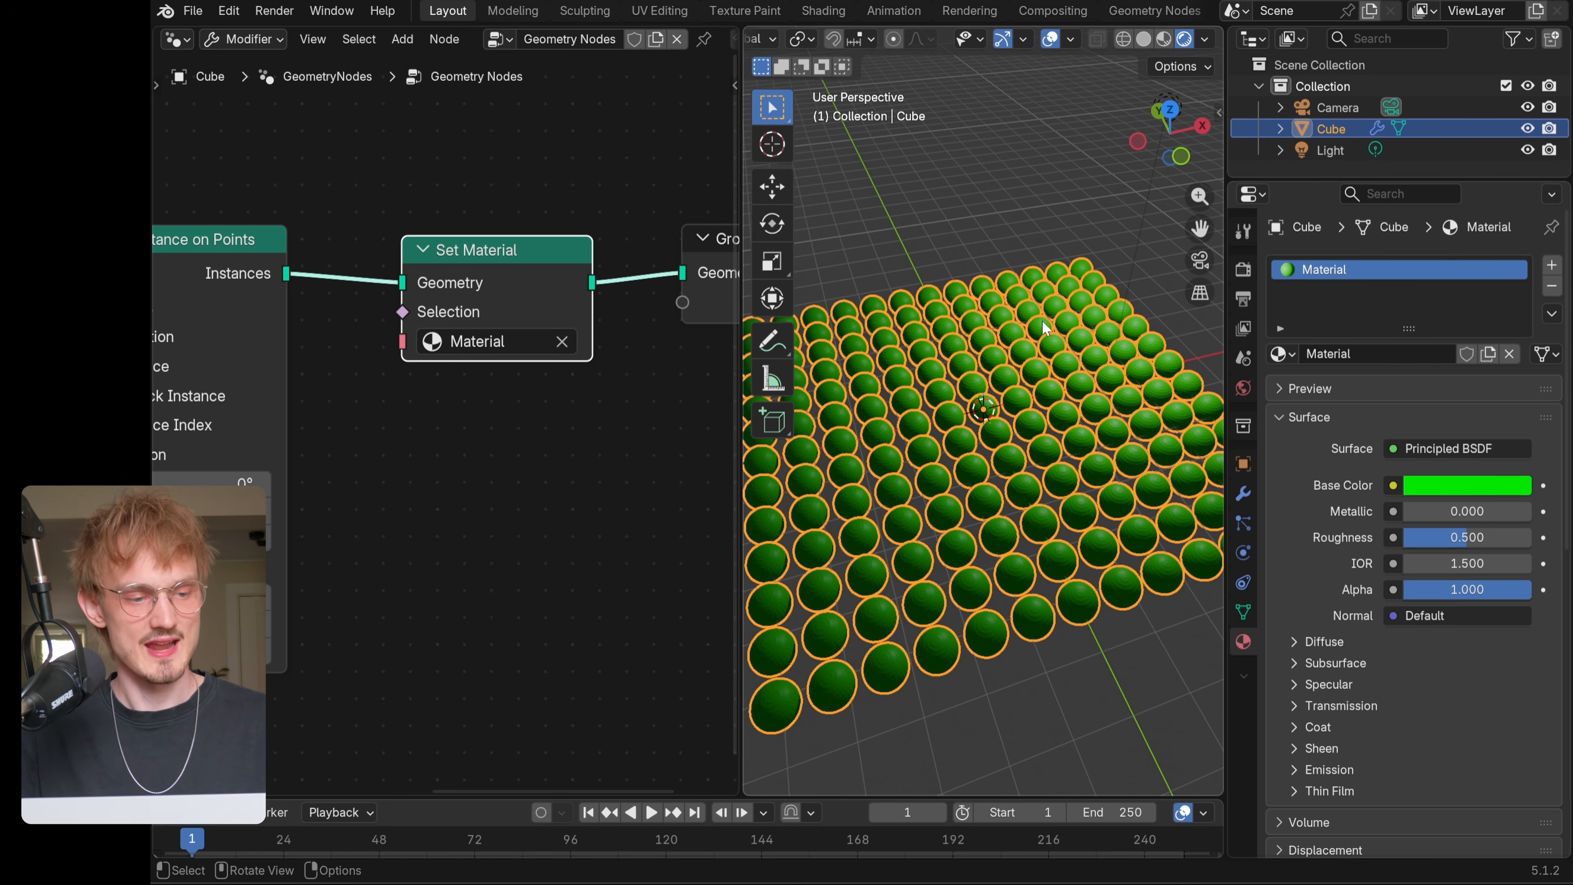
- Change the node editor to the Shader Editor and move the Principled BSDF lower and closer to the Material Output
left_click(177, 39)
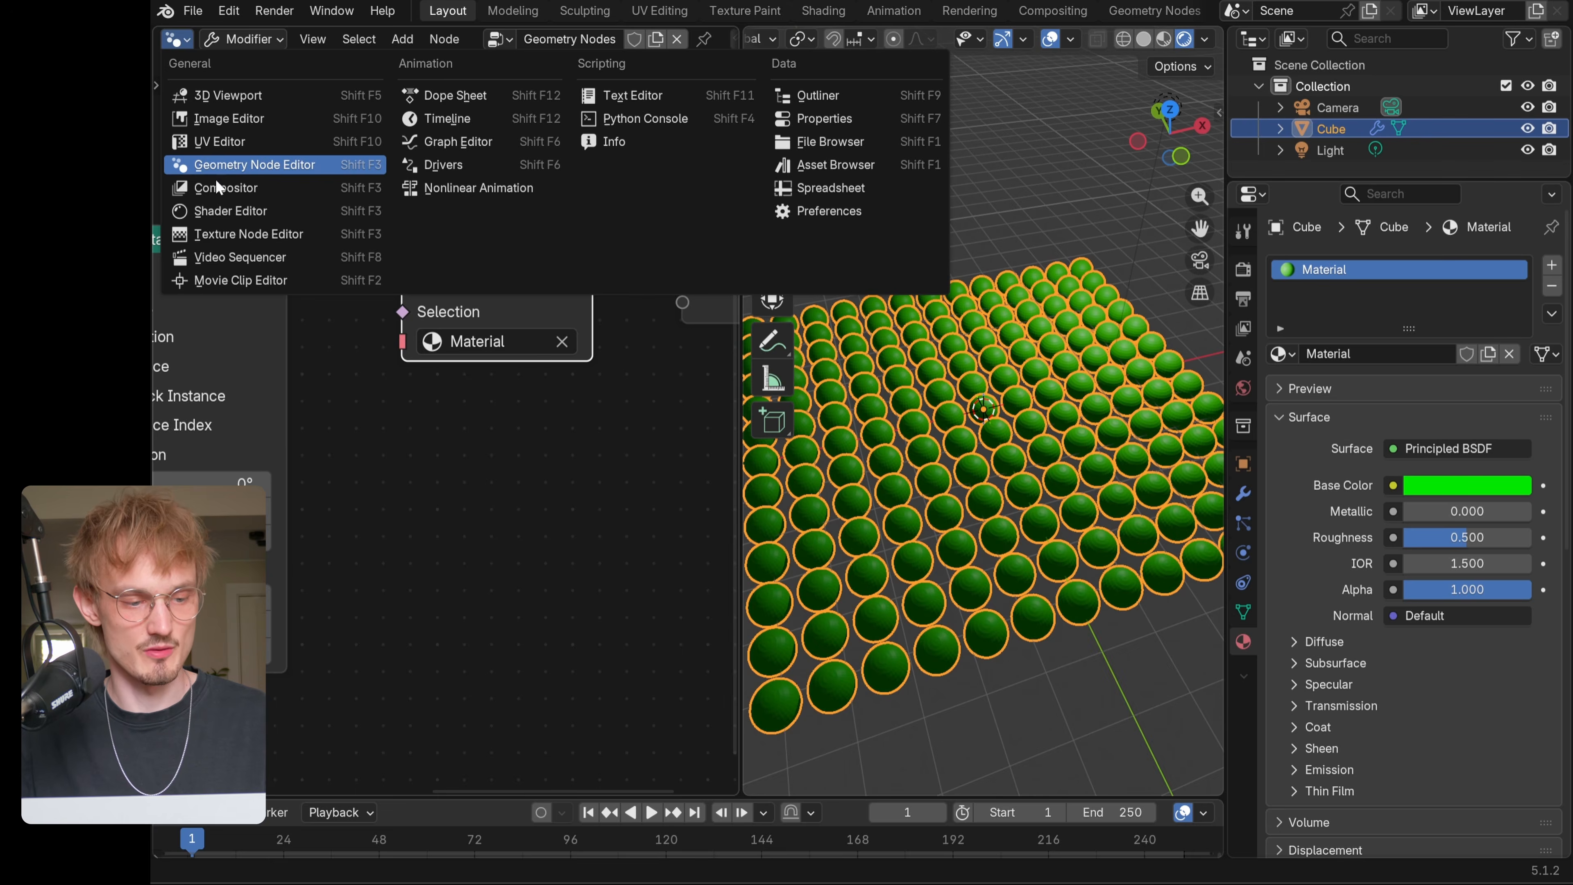
left_click(231, 210)
scroll(334, 246, "down", 3)
middle_click_drag(364, 262, 402, 262)
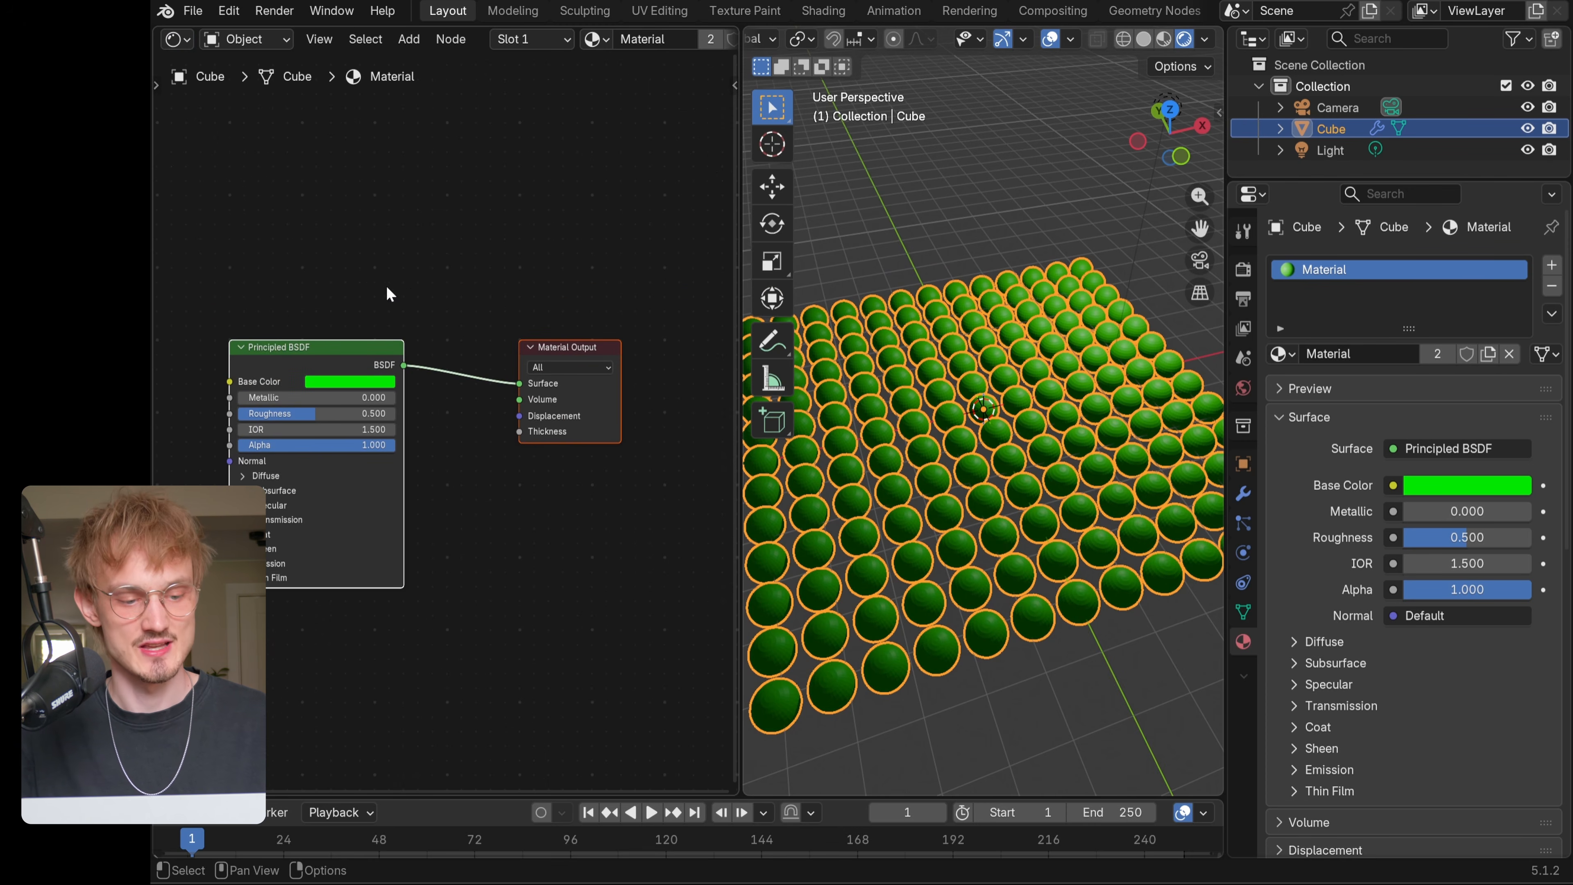
left_click_drag(349, 350, 403, 410)
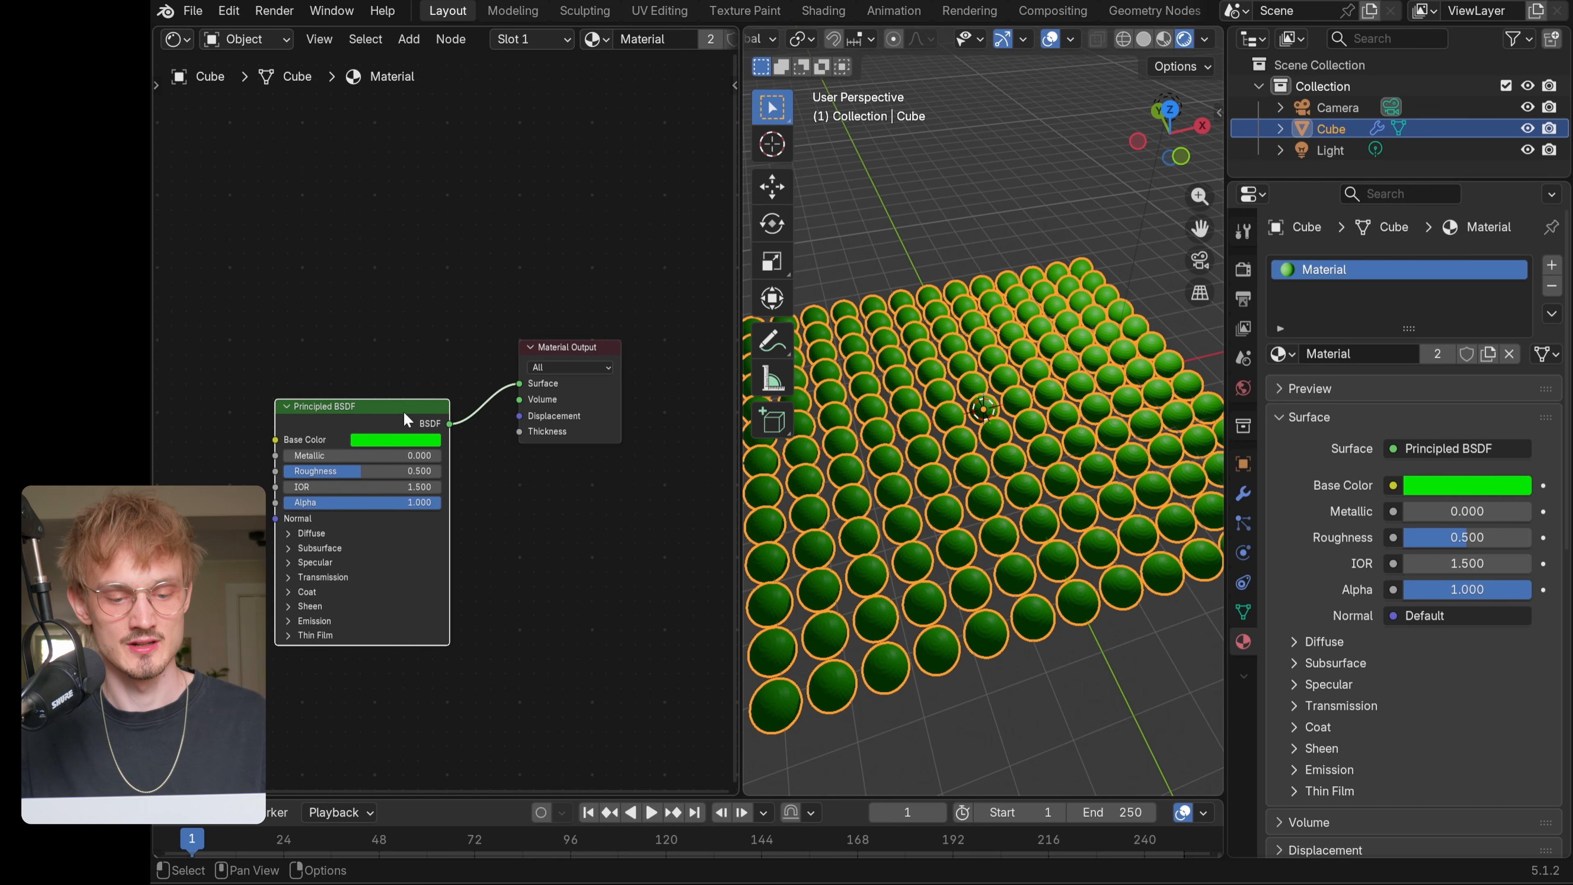
- Add an Object Info node with the Random output in front of the Principled BSDF
scroll(443, 396, "down", 2)
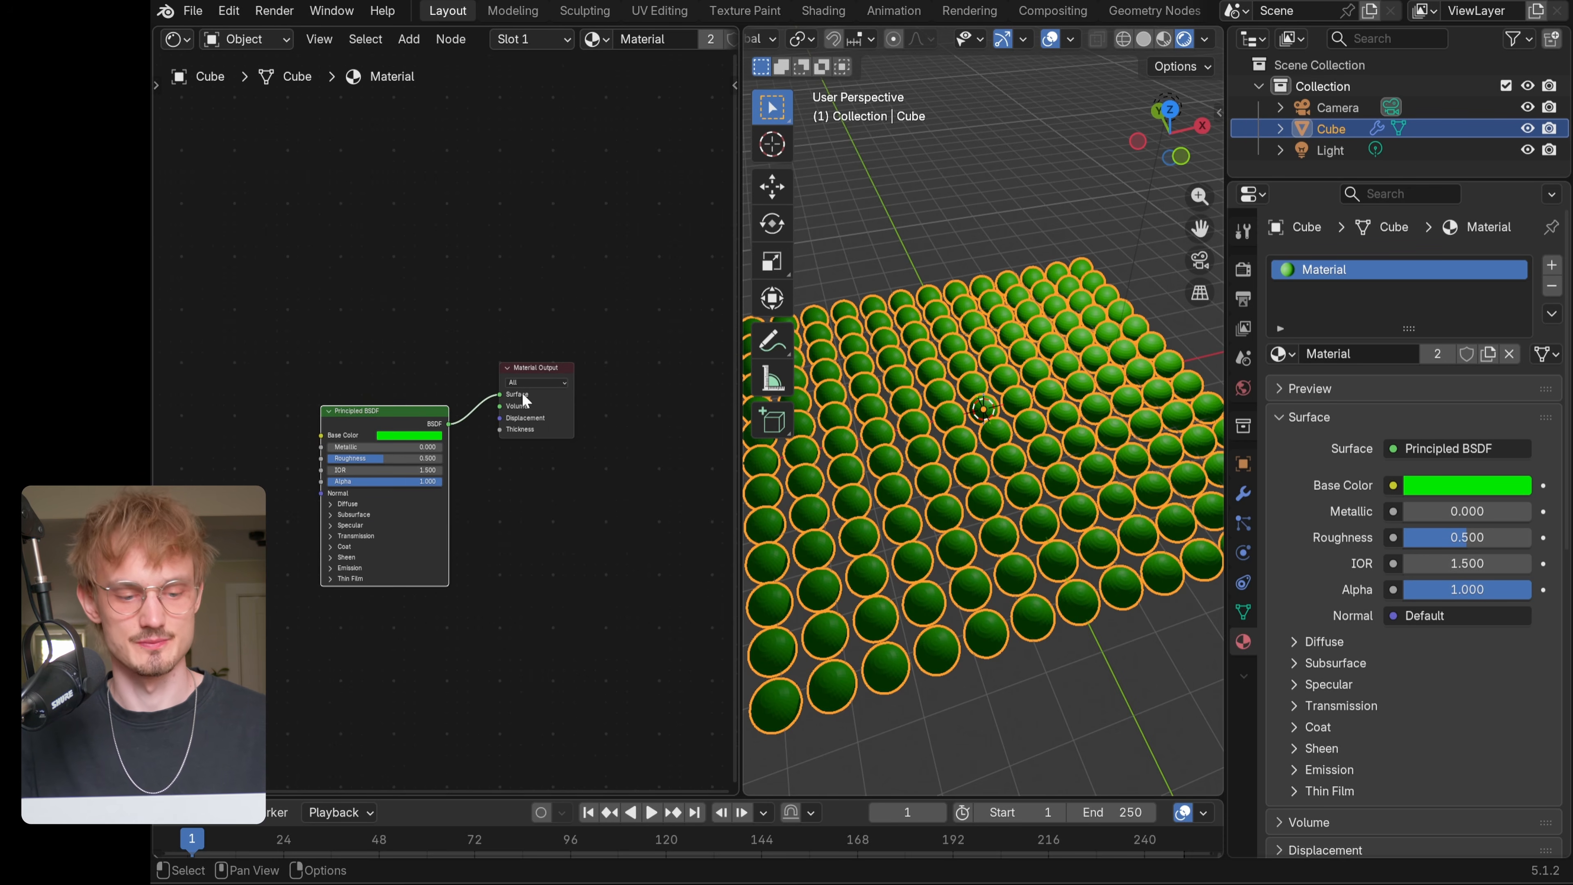
scroll(425, 365, "left", 5)
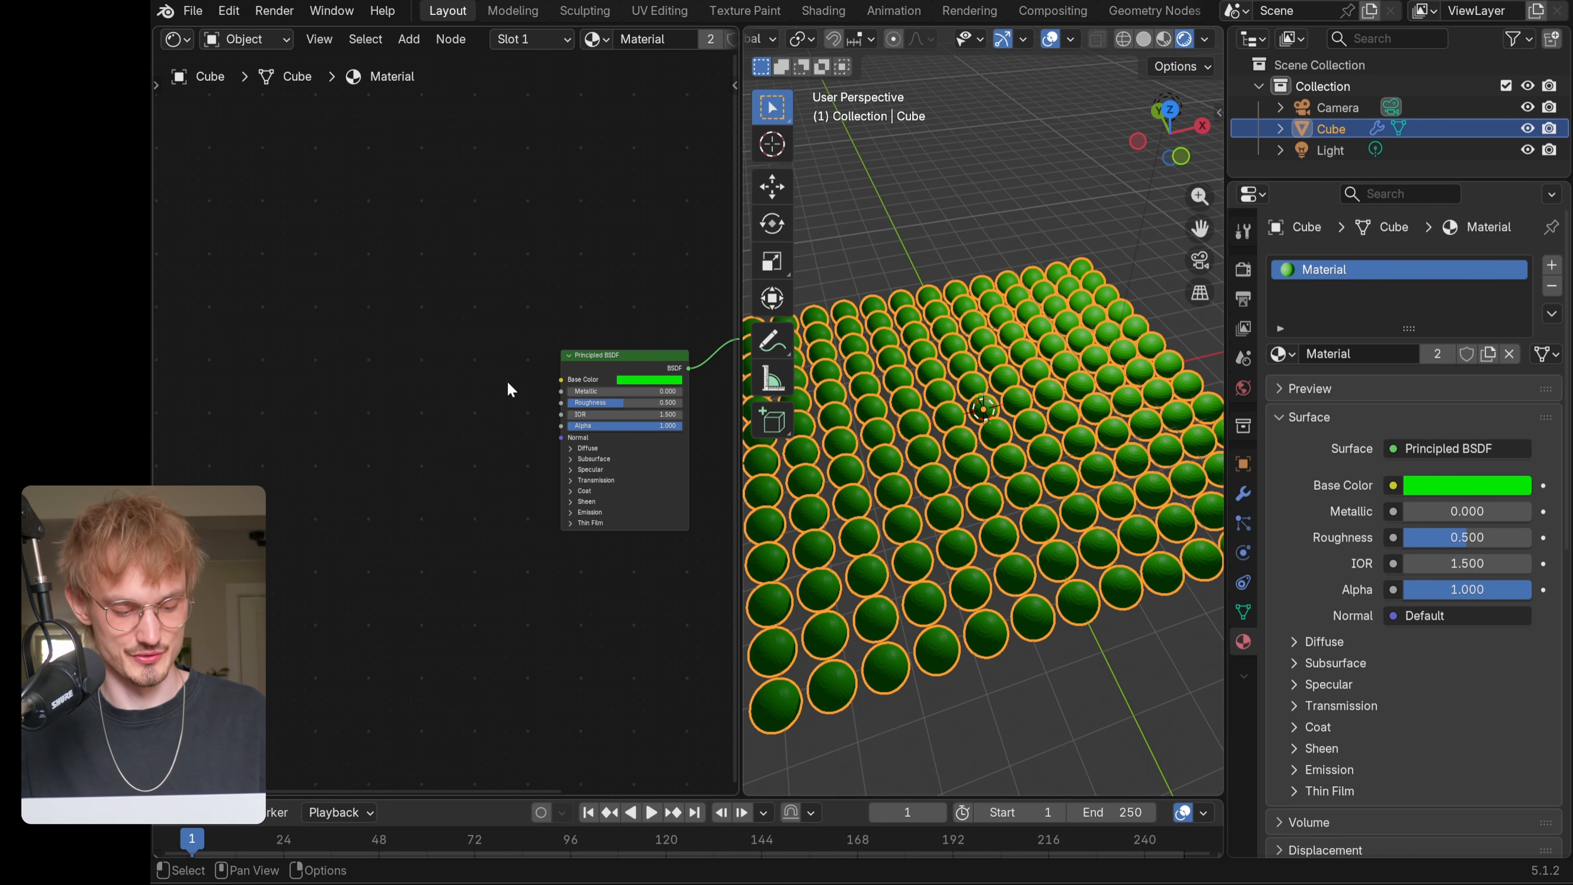
key("shift+a")
type("random")
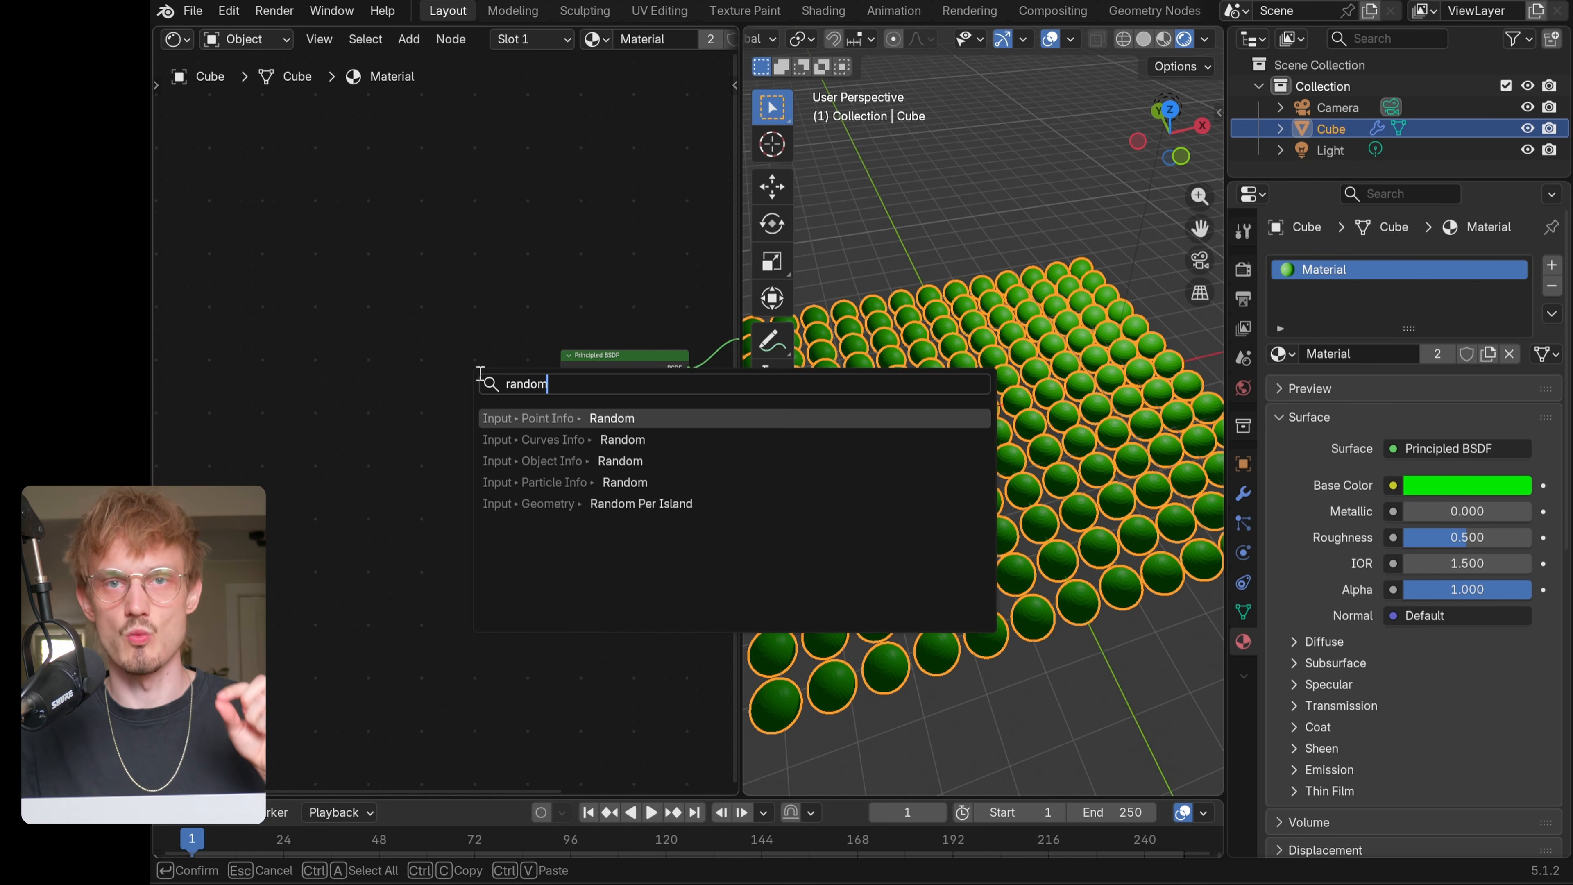
key("Down")
key("Down")
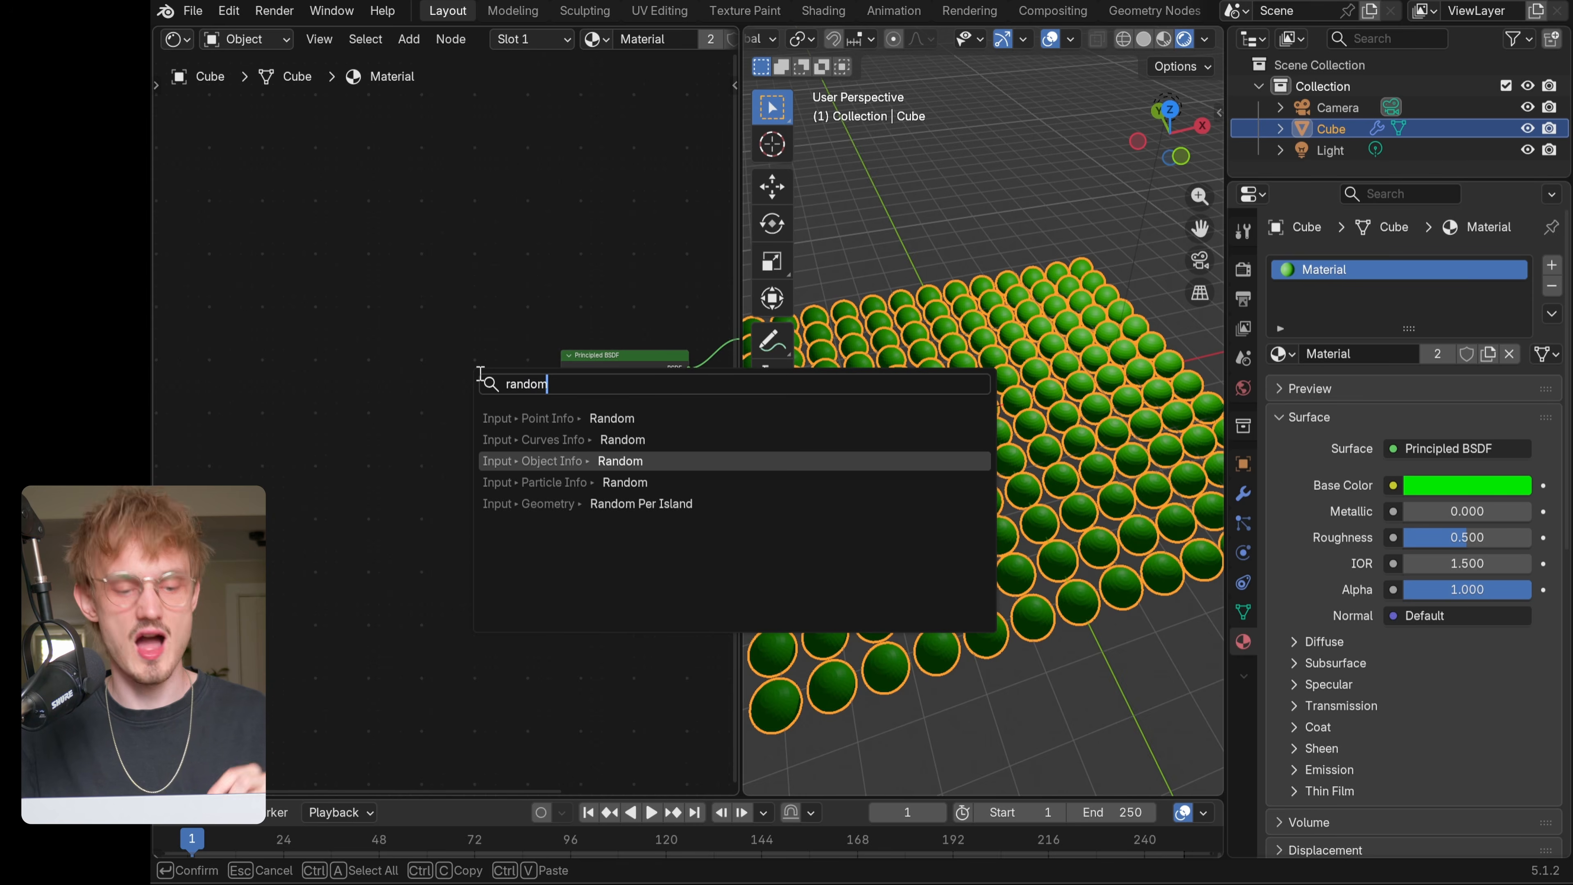
key("Return")
left_click(434, 378)
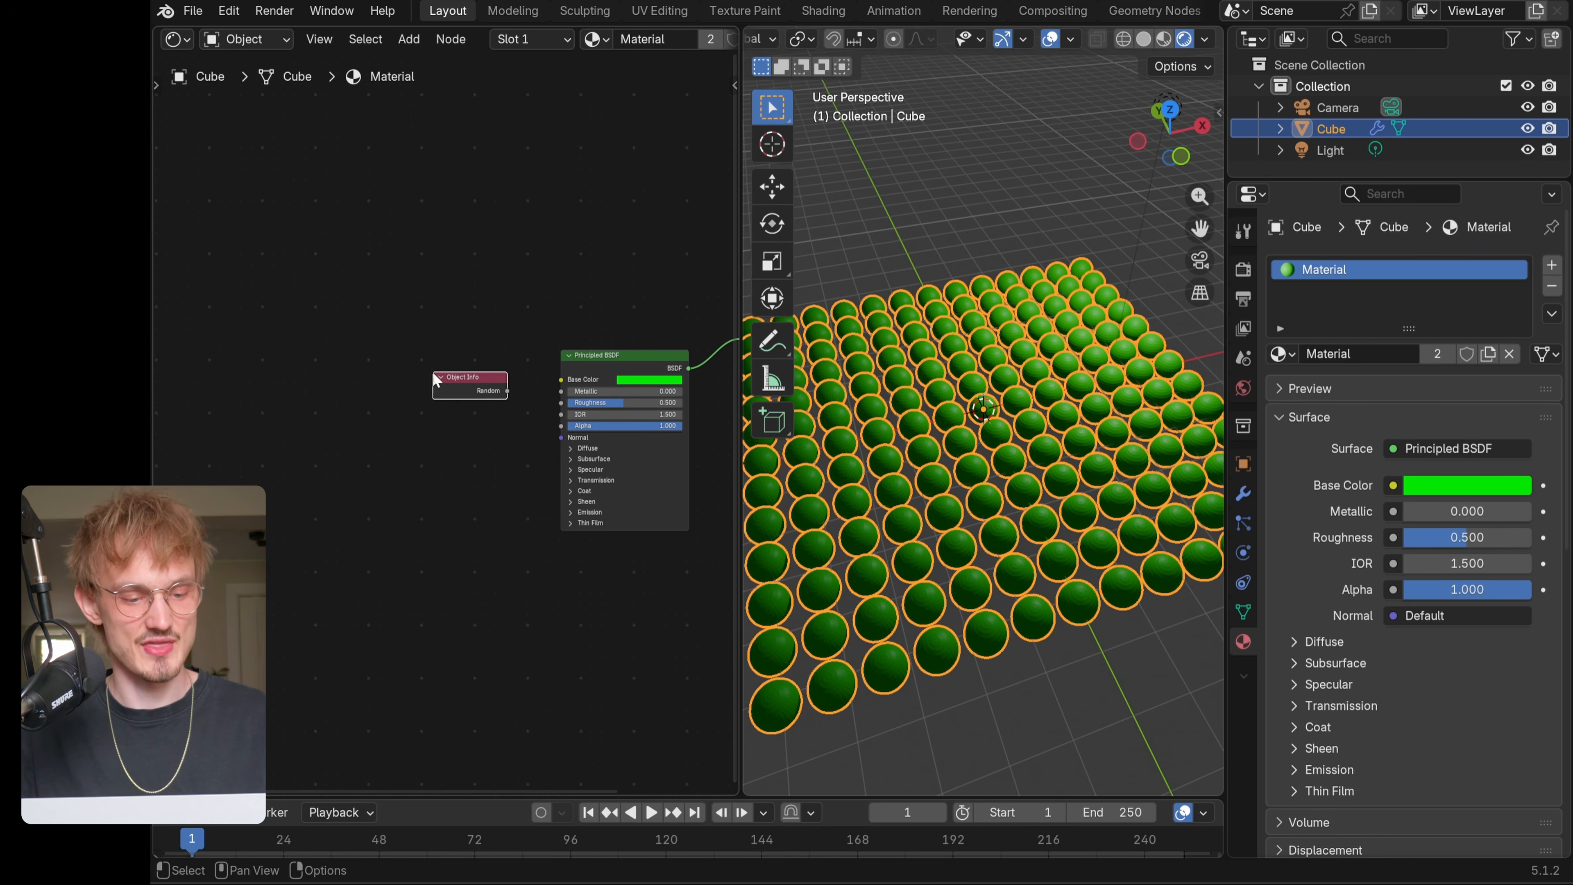
- Connect the Object Info's Random output directly to the Material Output's Surface and inspect the spheres in the viewport
key("Home")
left_click_drag(284, 437, 601, 364)
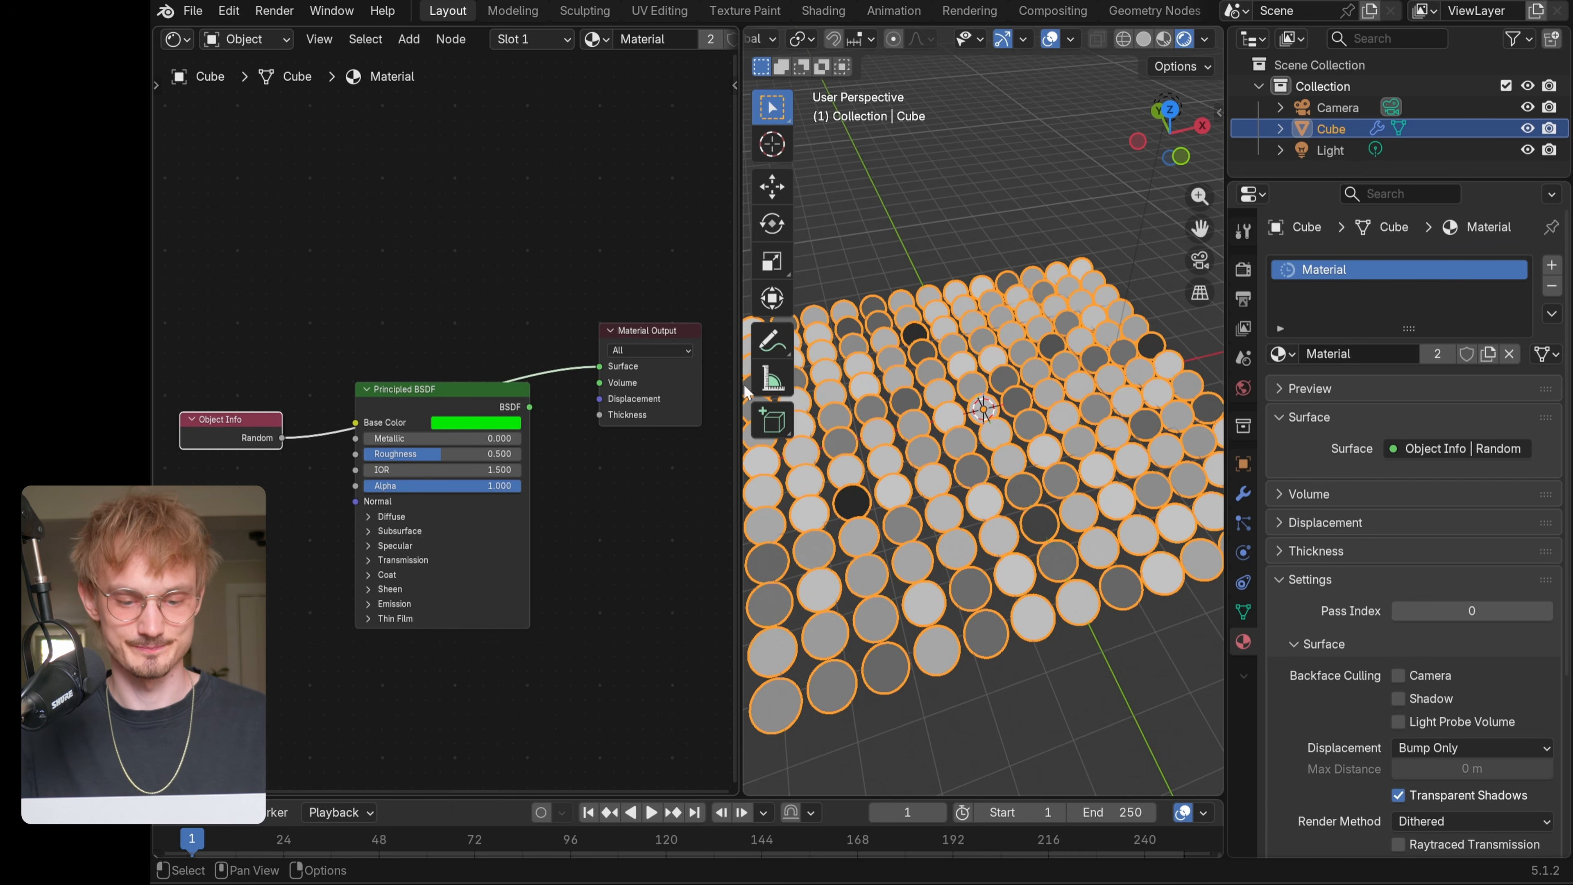
middle_click_drag(994, 449, 961, 490)
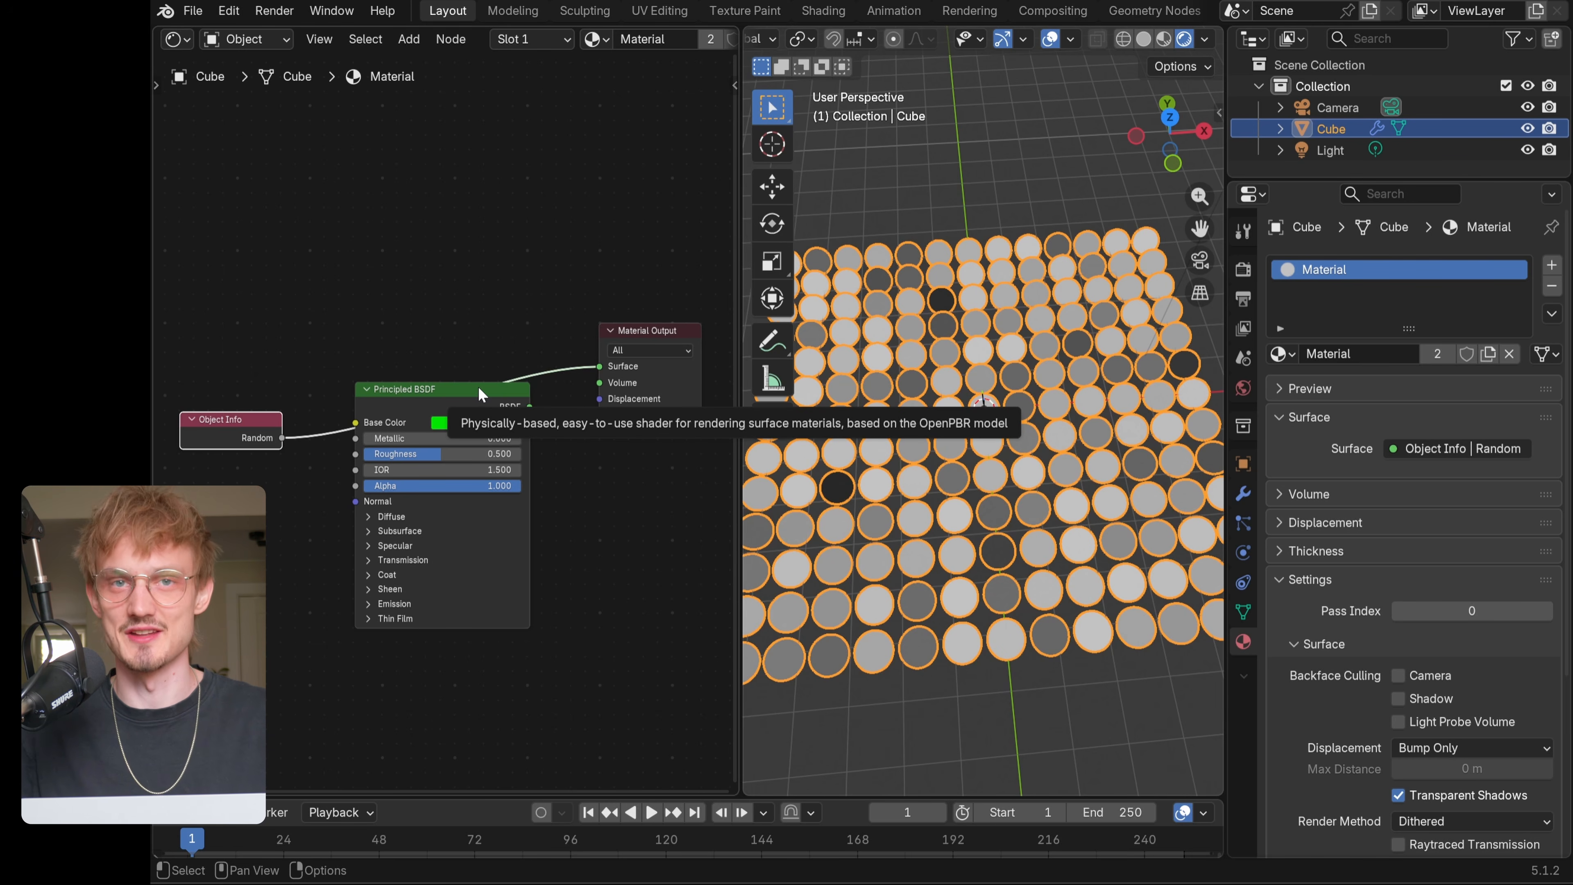
- Move the Principled BSDF below the link and insert a Color Ramp between Object Info and Material Output
left_click_drag(456, 407, 452, 548)
scroll(469, 367, "up", 1)
middle_click_drag(468, 367, 570, 329)
scroll(533, 325, "down", 1)
key("shift+a")
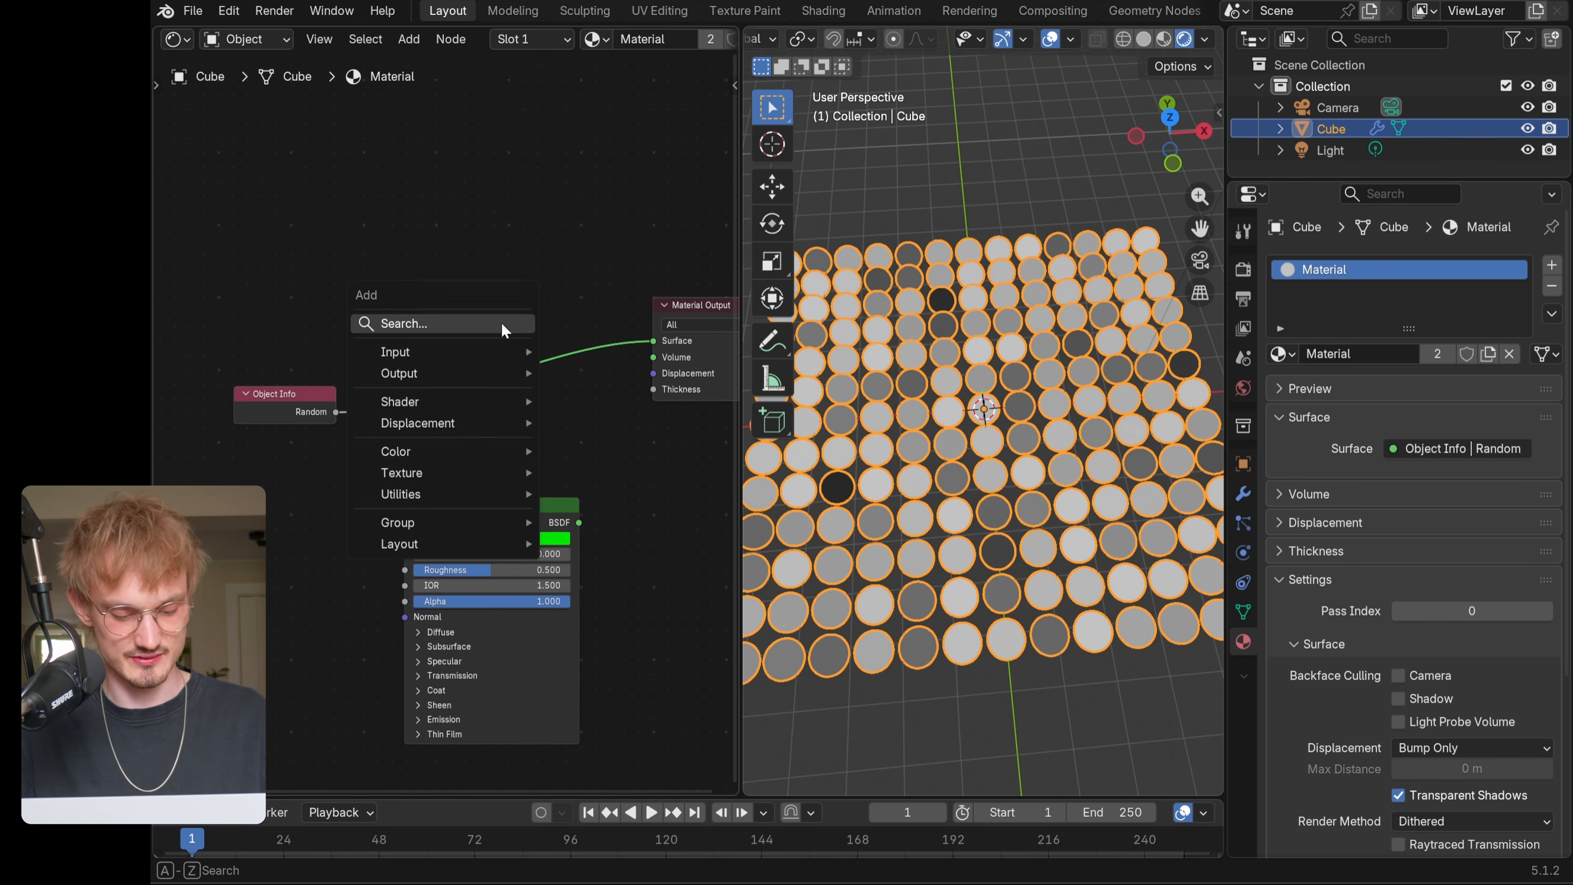
type("color ramp")
key("Return")
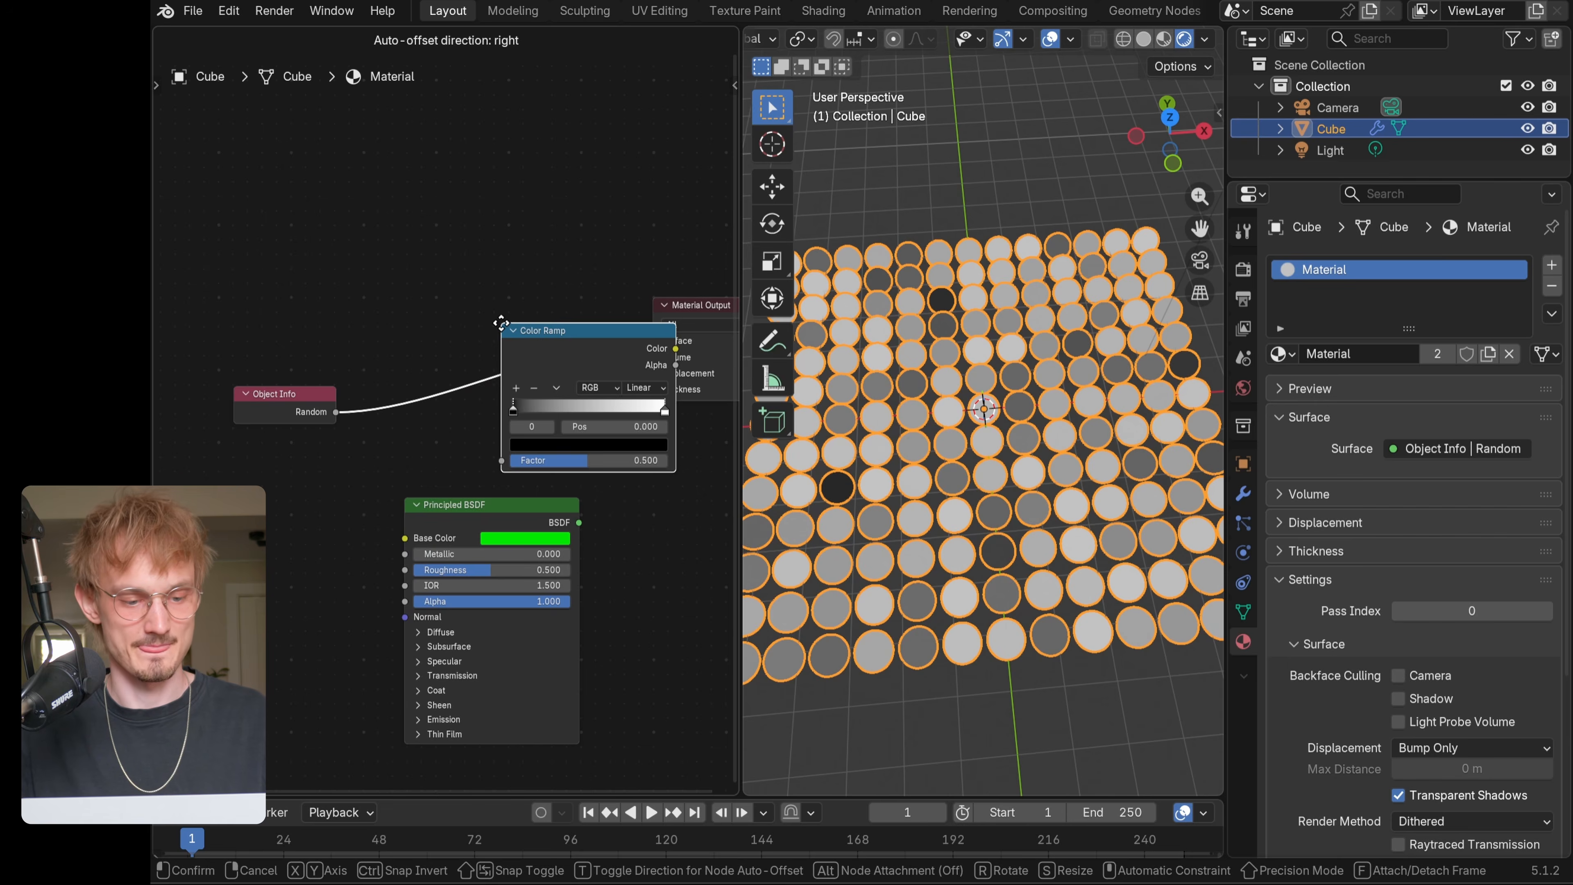
left_click(374, 287)
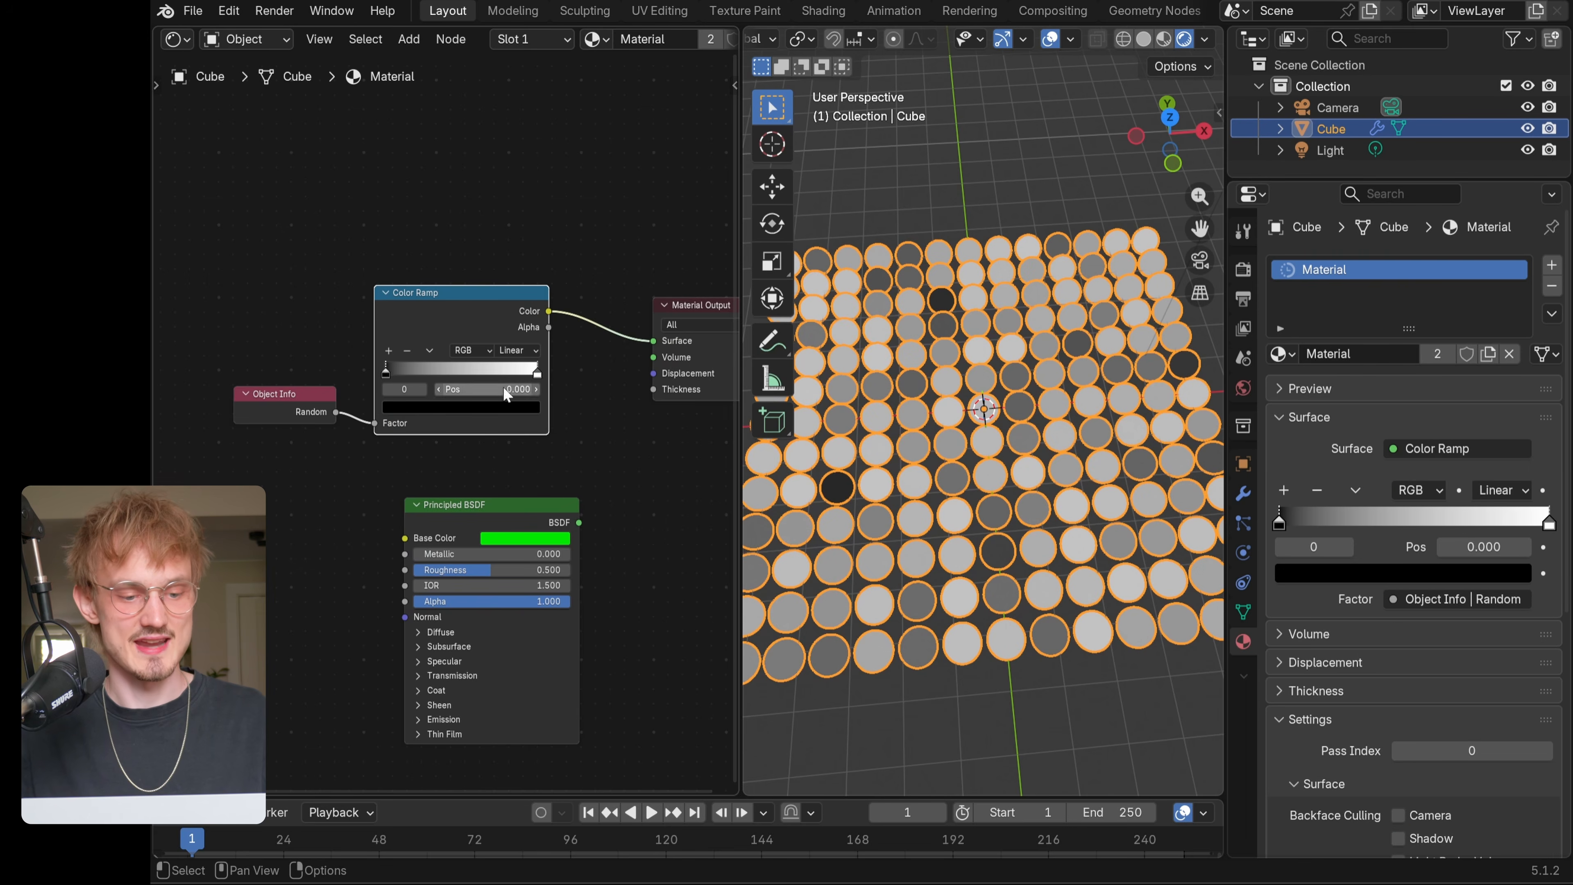
- Set the Color Ramp's first stop to a bright, saturated blue
scroll(422, 375, "up", 3)
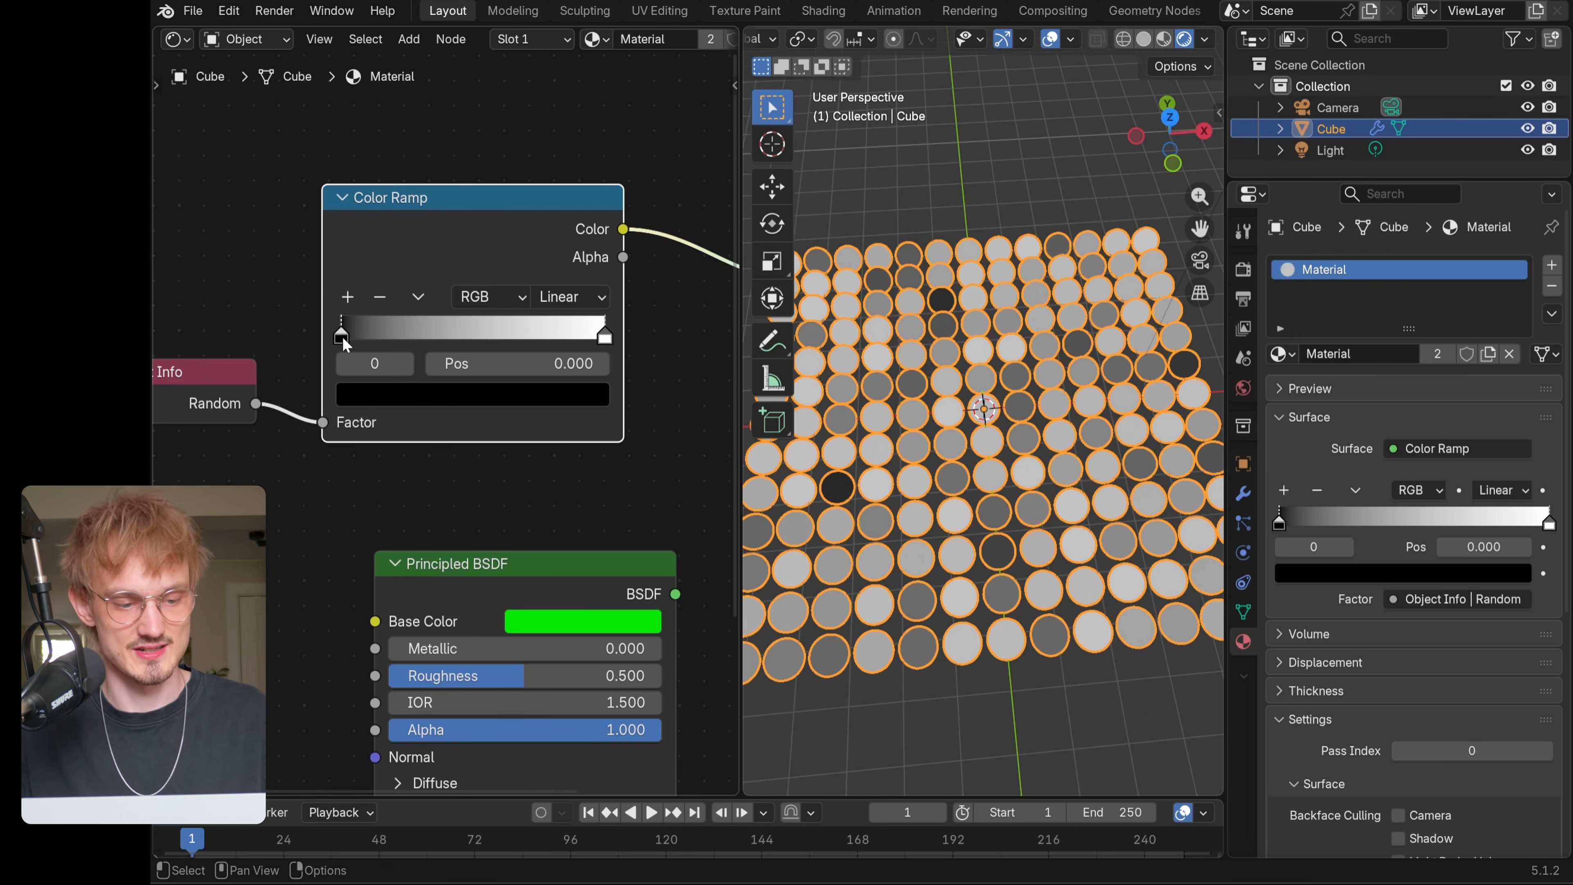
left_click(442, 397)
left_click_drag(564, 579, 563, 422)
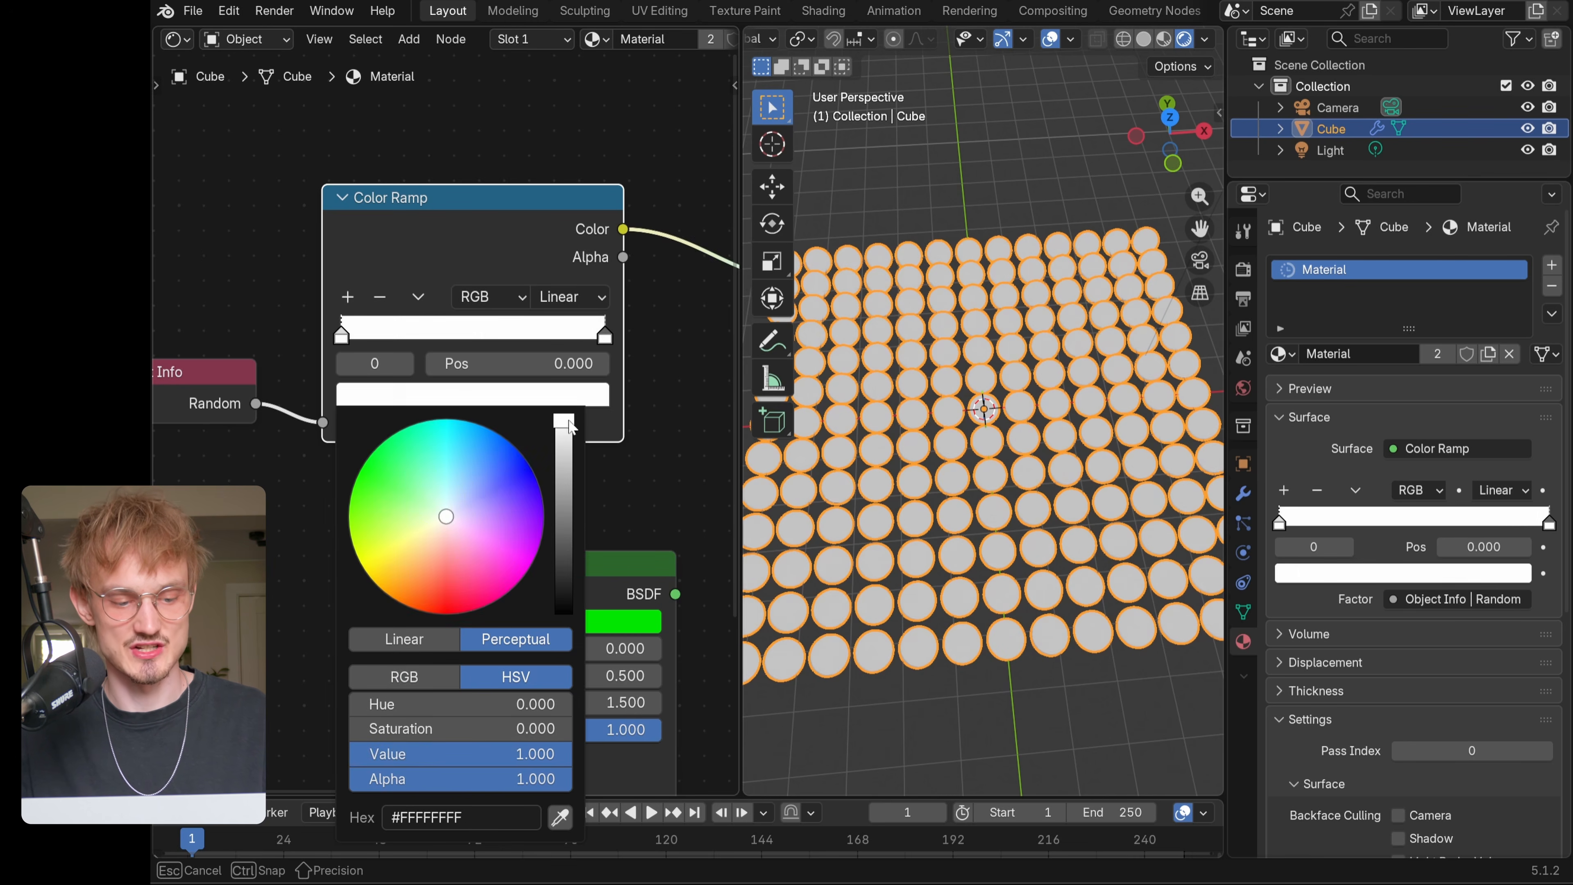
left_click(526, 452)
- Set the Color Ramp's last stop to a bright, saturated red
left_click(605, 335)
left_click(573, 396)
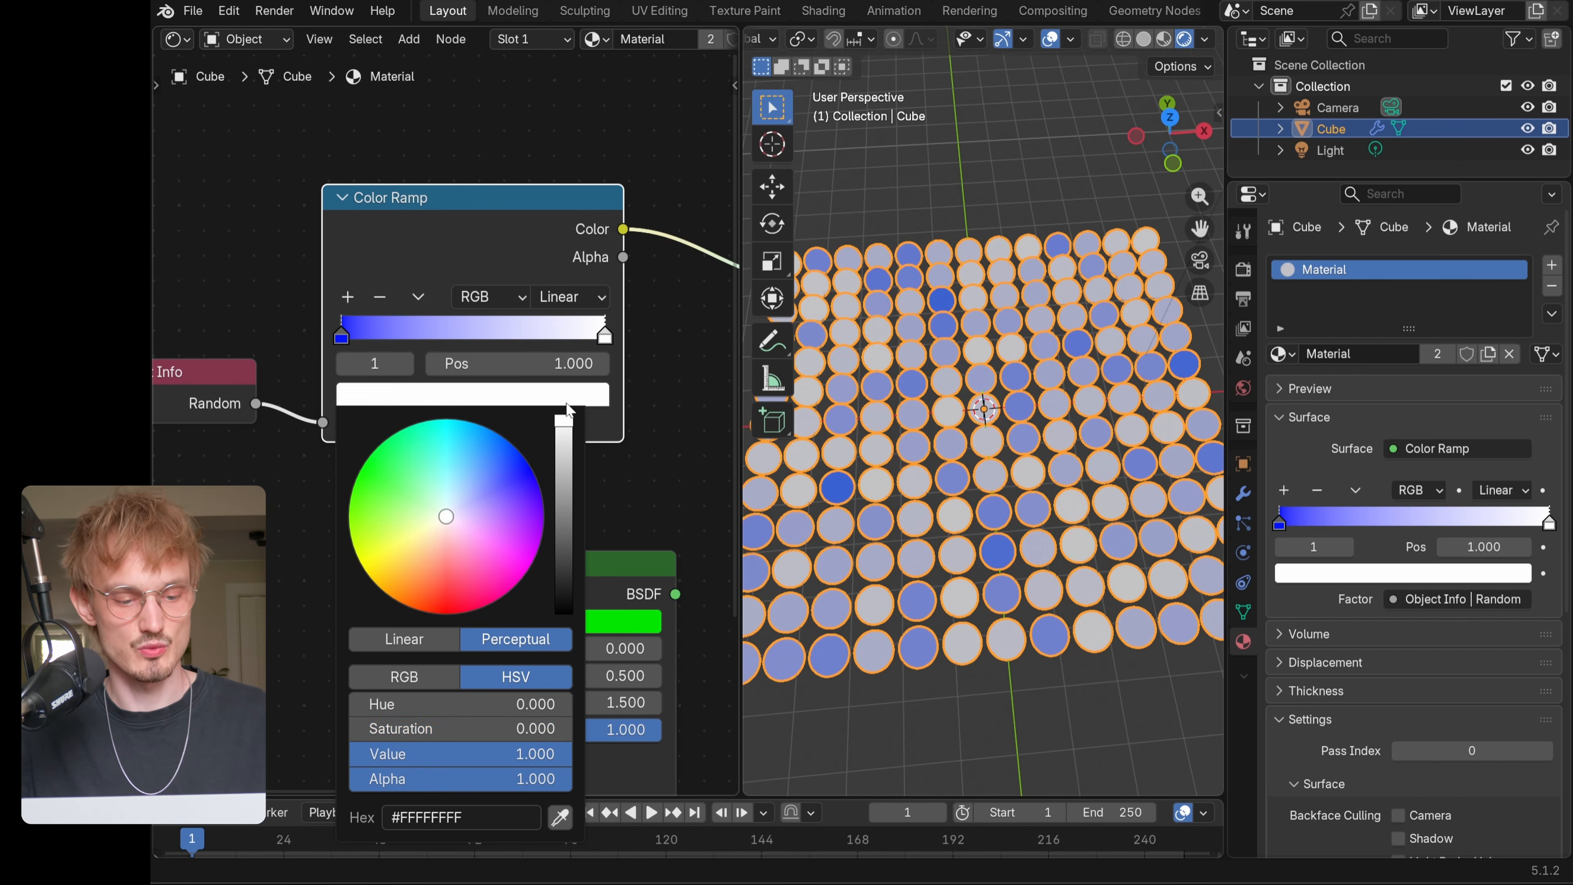
left_click_drag(495, 514, 443, 615)
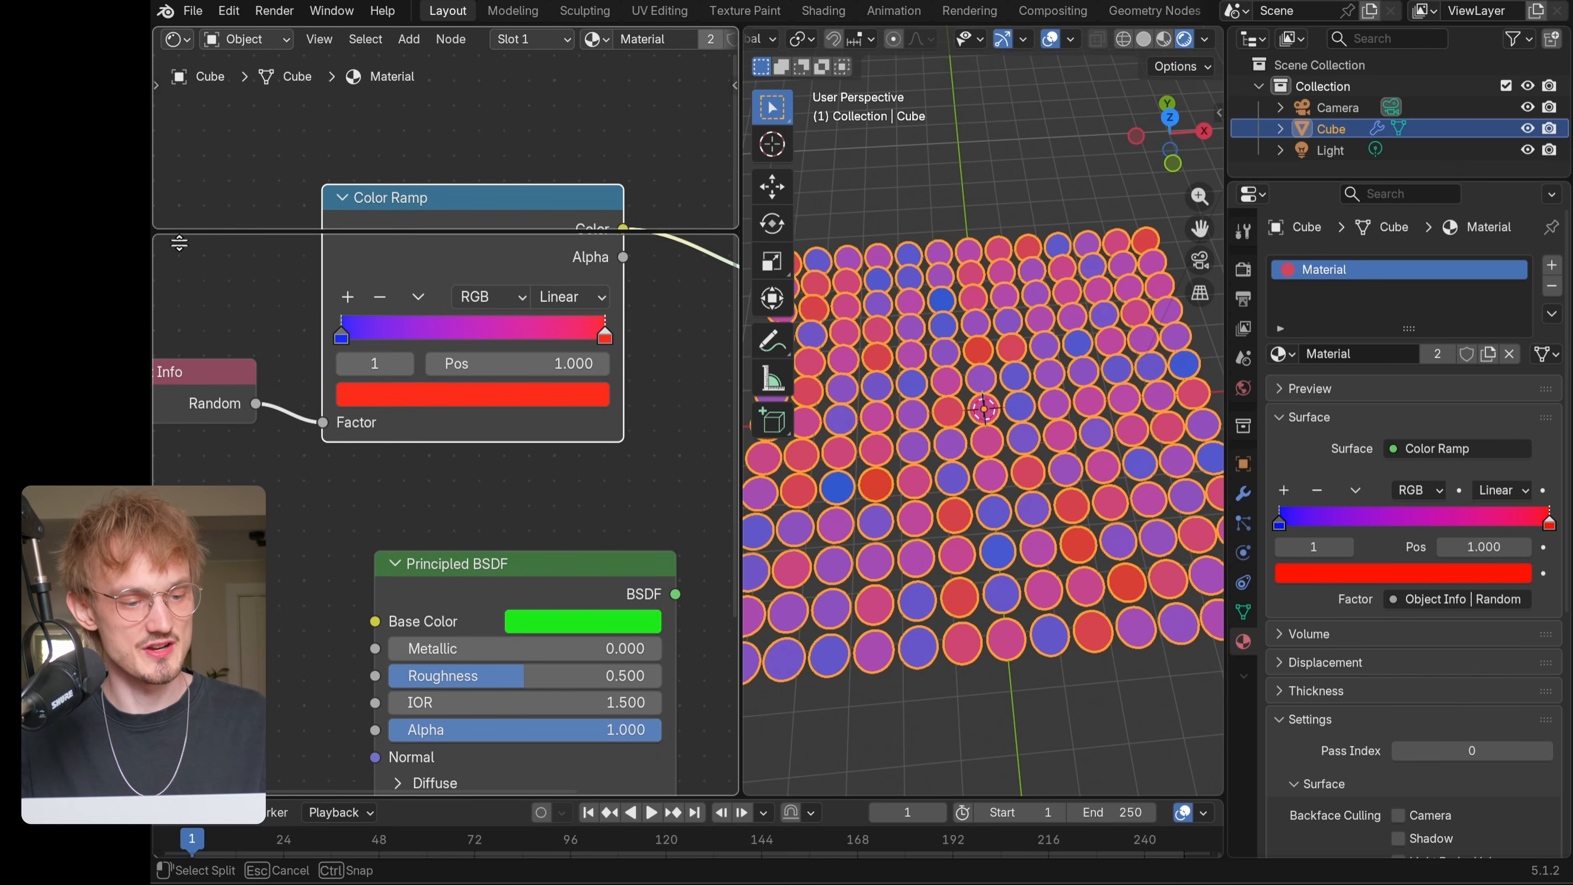
- Split the shader editor horizontally and turn the upper area into an Image Editor
left_click(179, 290)
left_click(176, 39)
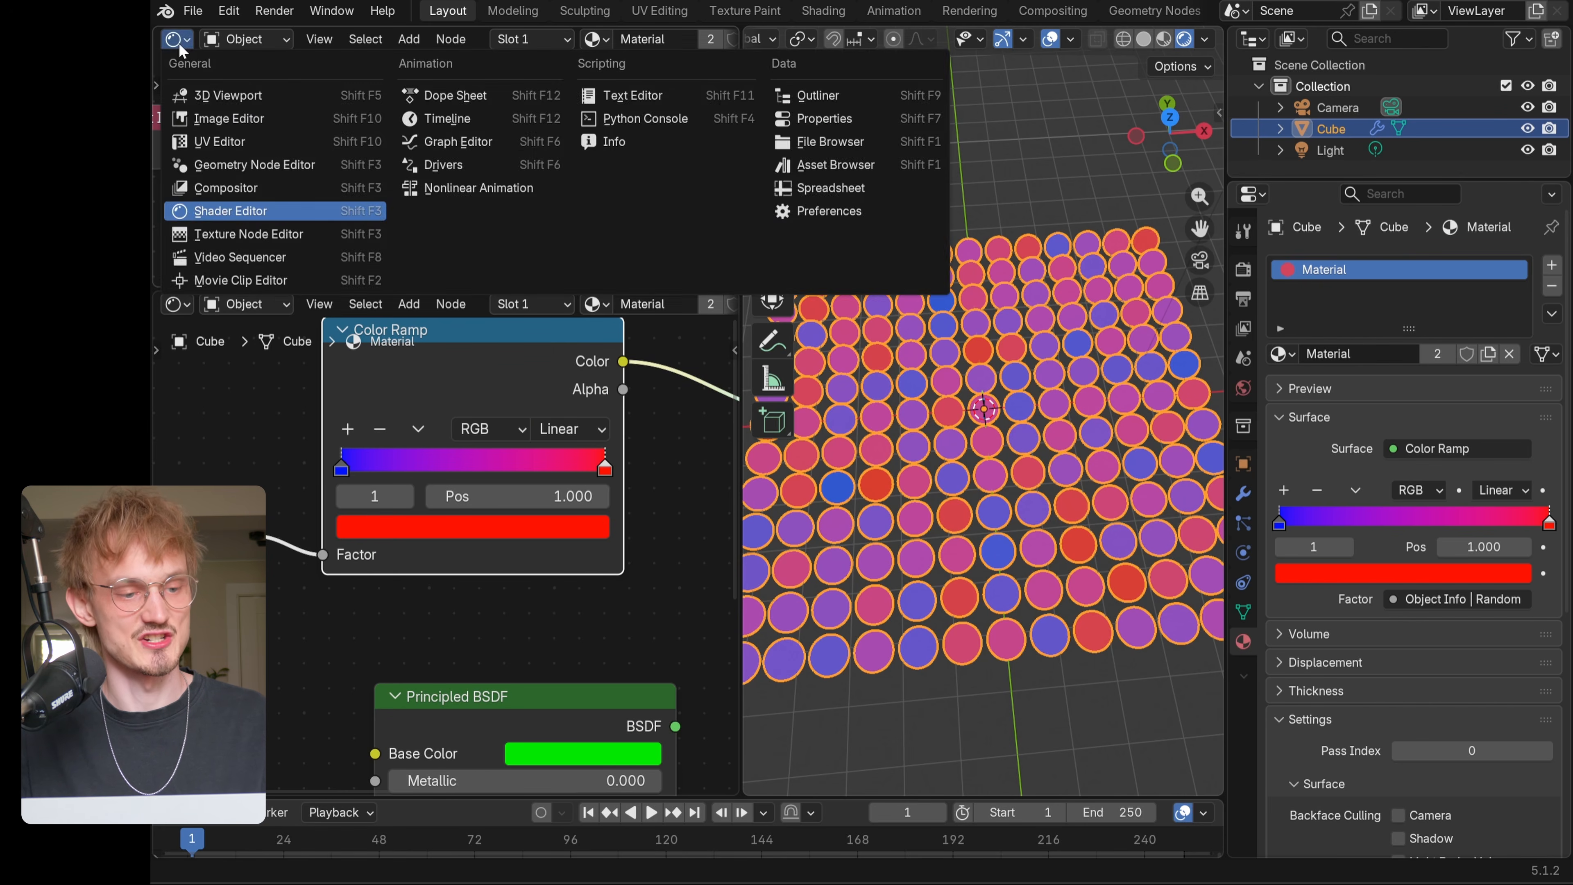
left_click(211, 120)
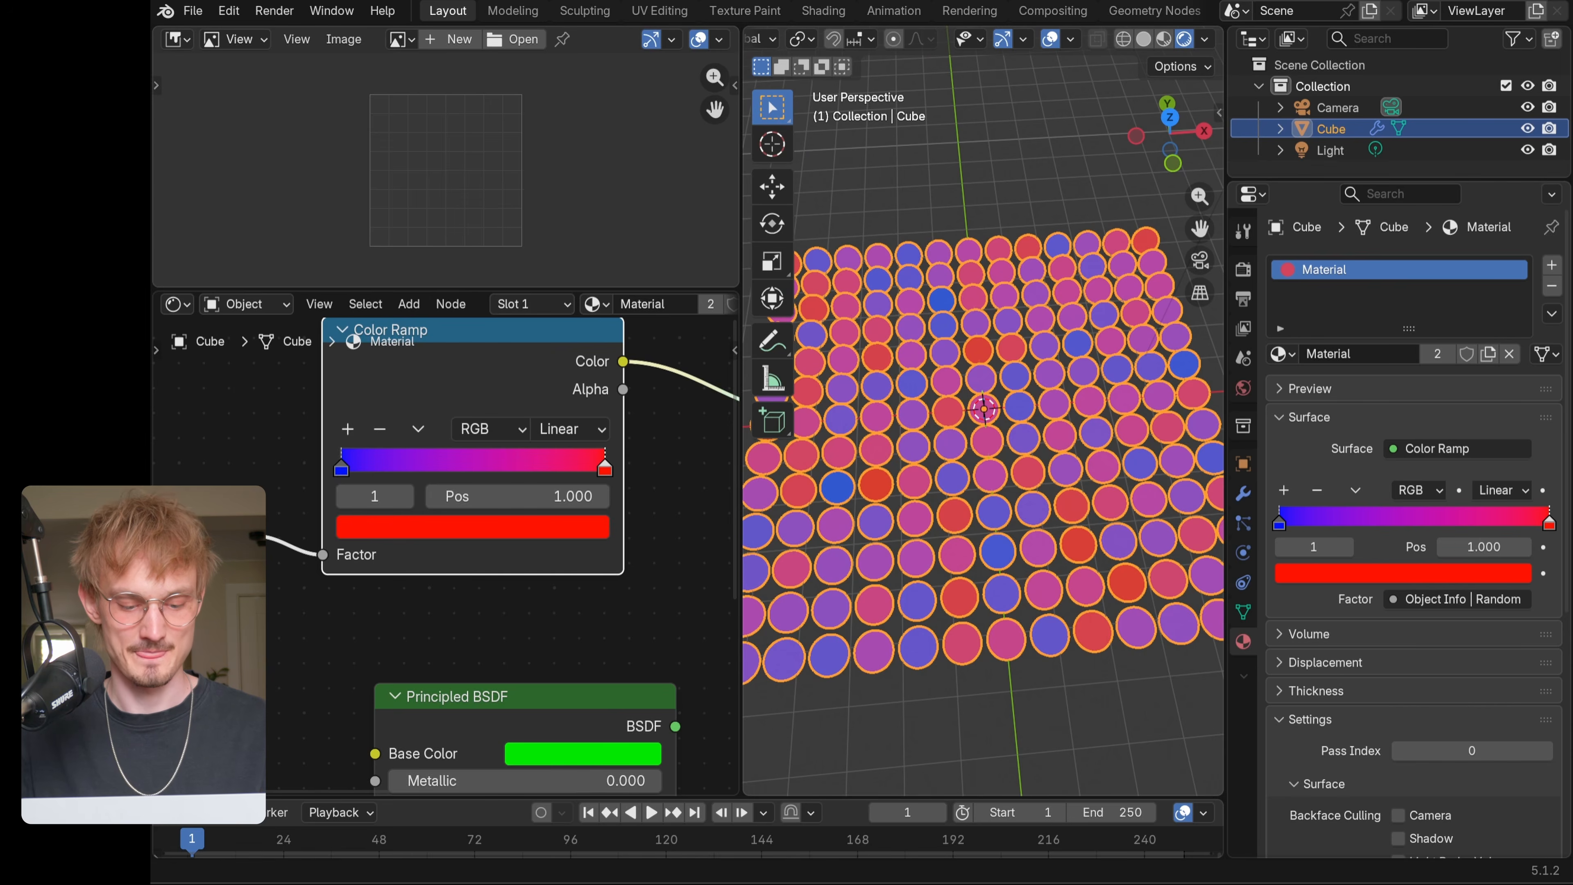
- Switch to File Explorer and load Flat color pallette.png from the Grid motion graphics folder into the Image Editor
key("alt+Tab")
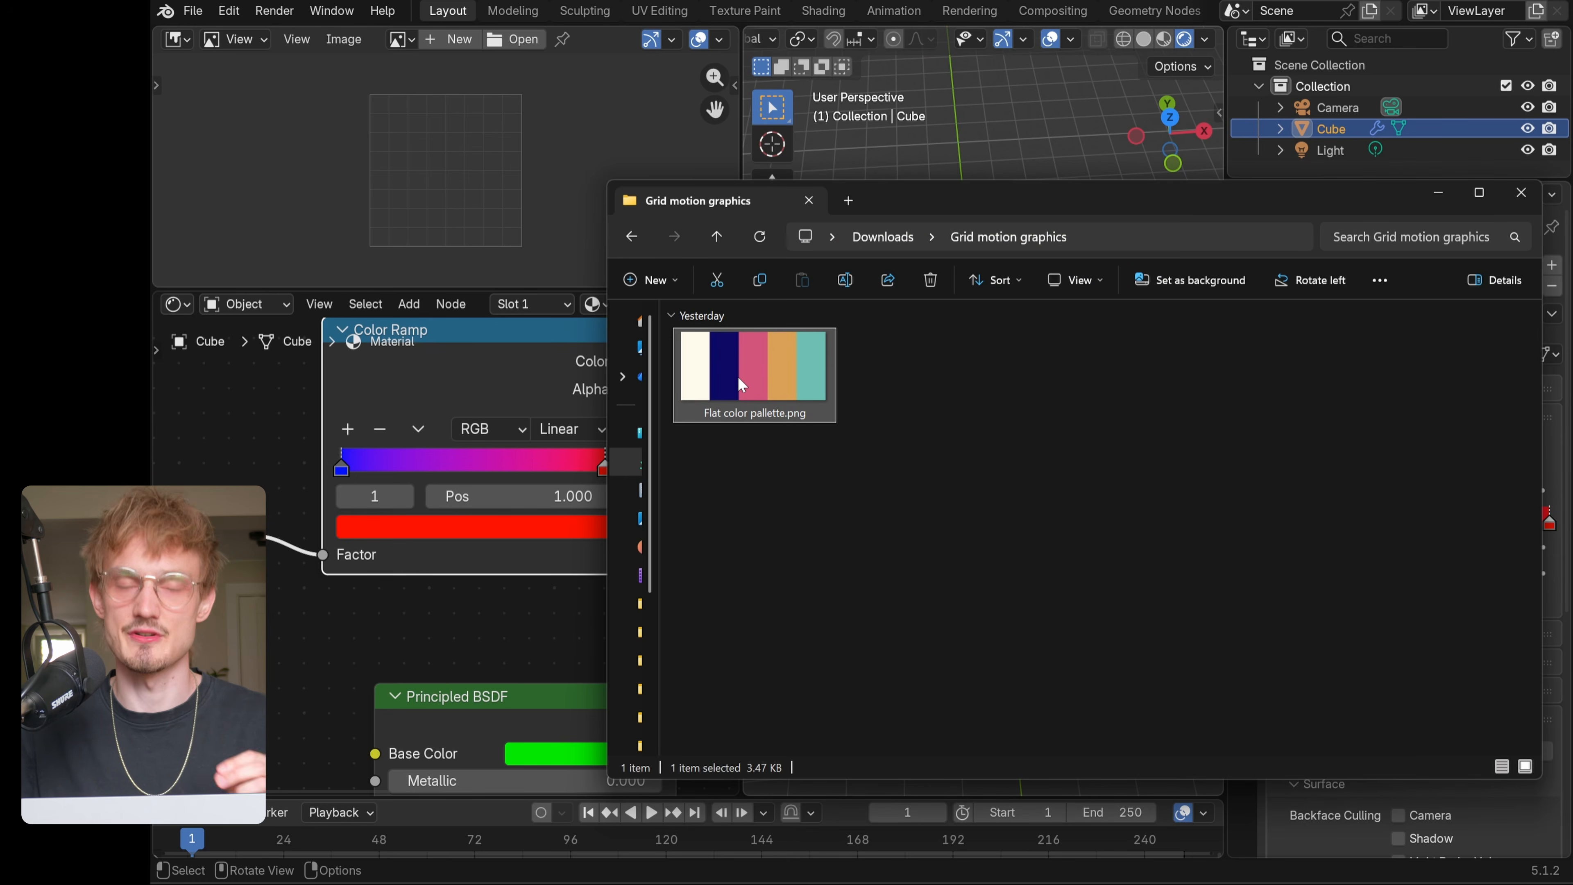
left_click_drag(742, 380, 408, 136)
left_click(444, 179)
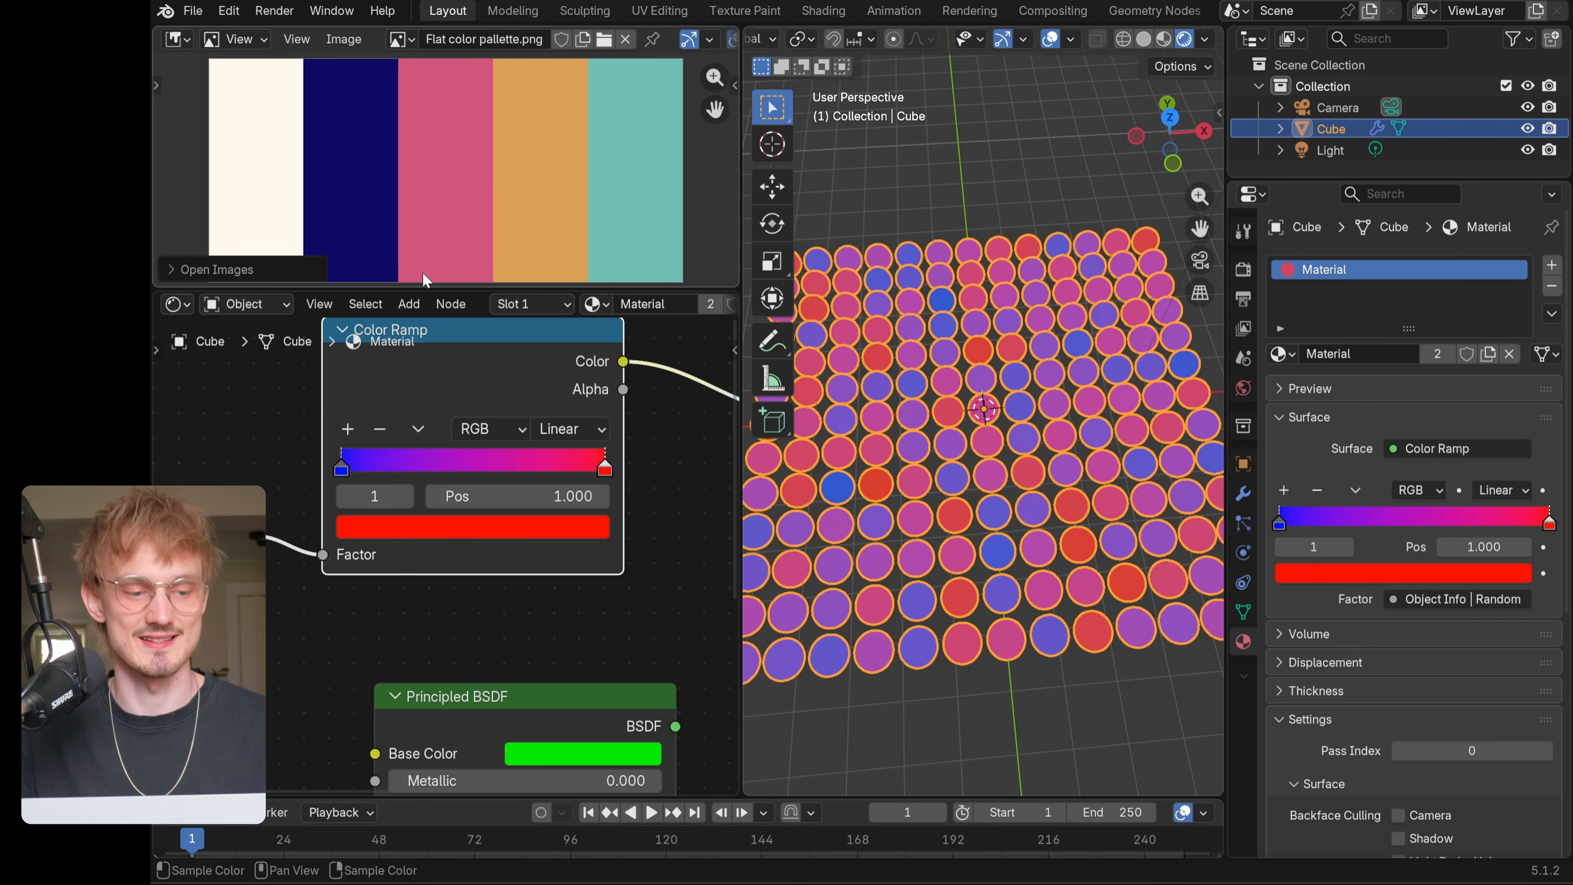
- Sample the palette's dark navy for the Color Ramp's first stop and its teal for the last stop
left_click(341, 469)
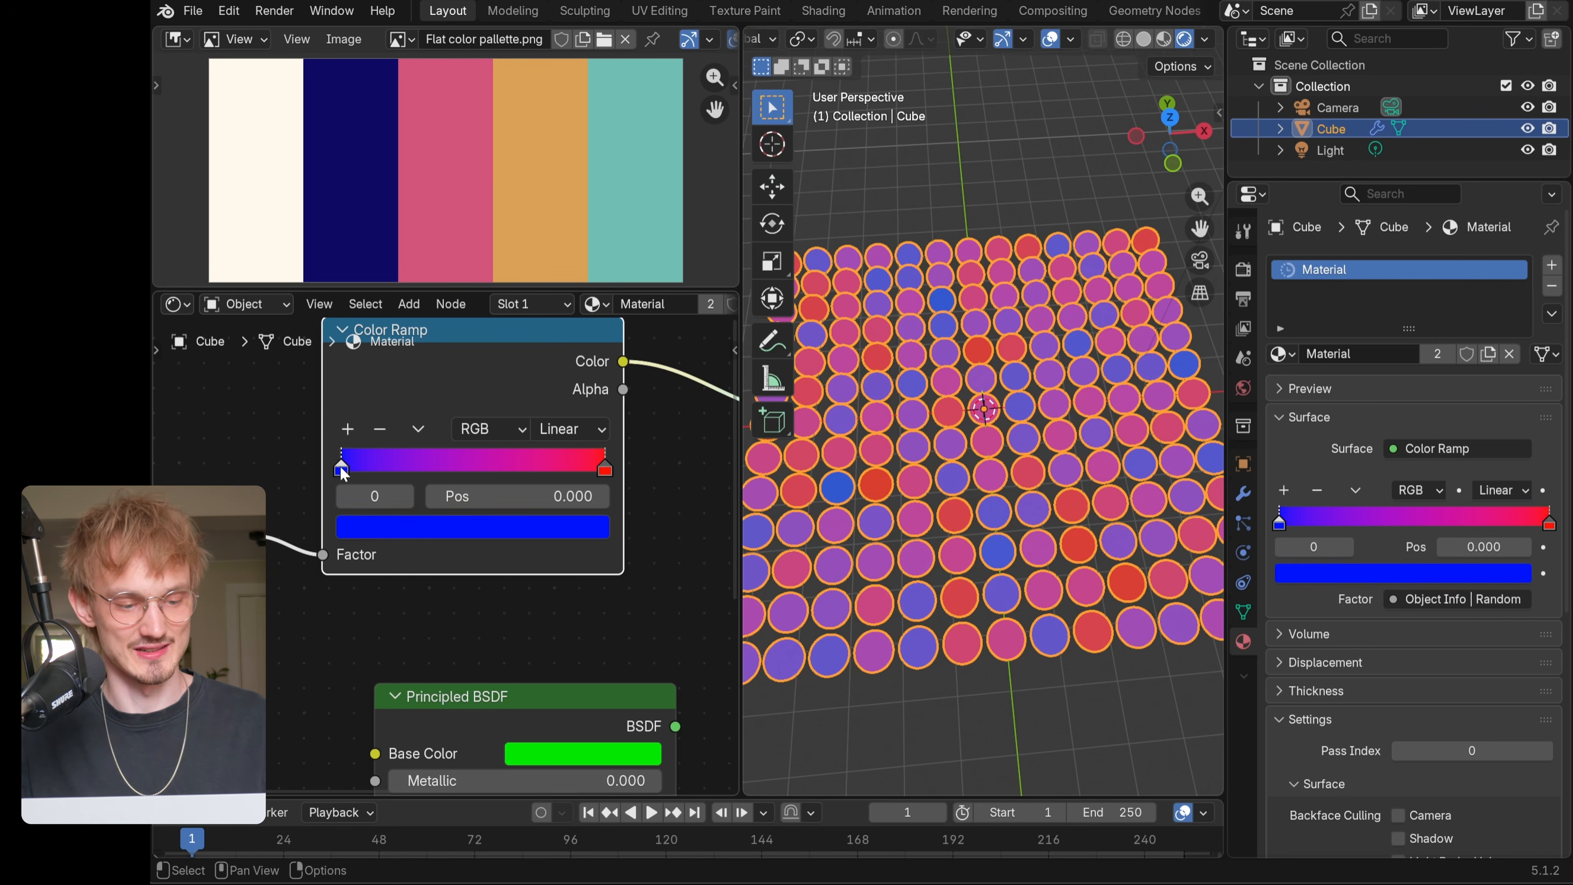
left_click(401, 532)
left_click(563, 490)
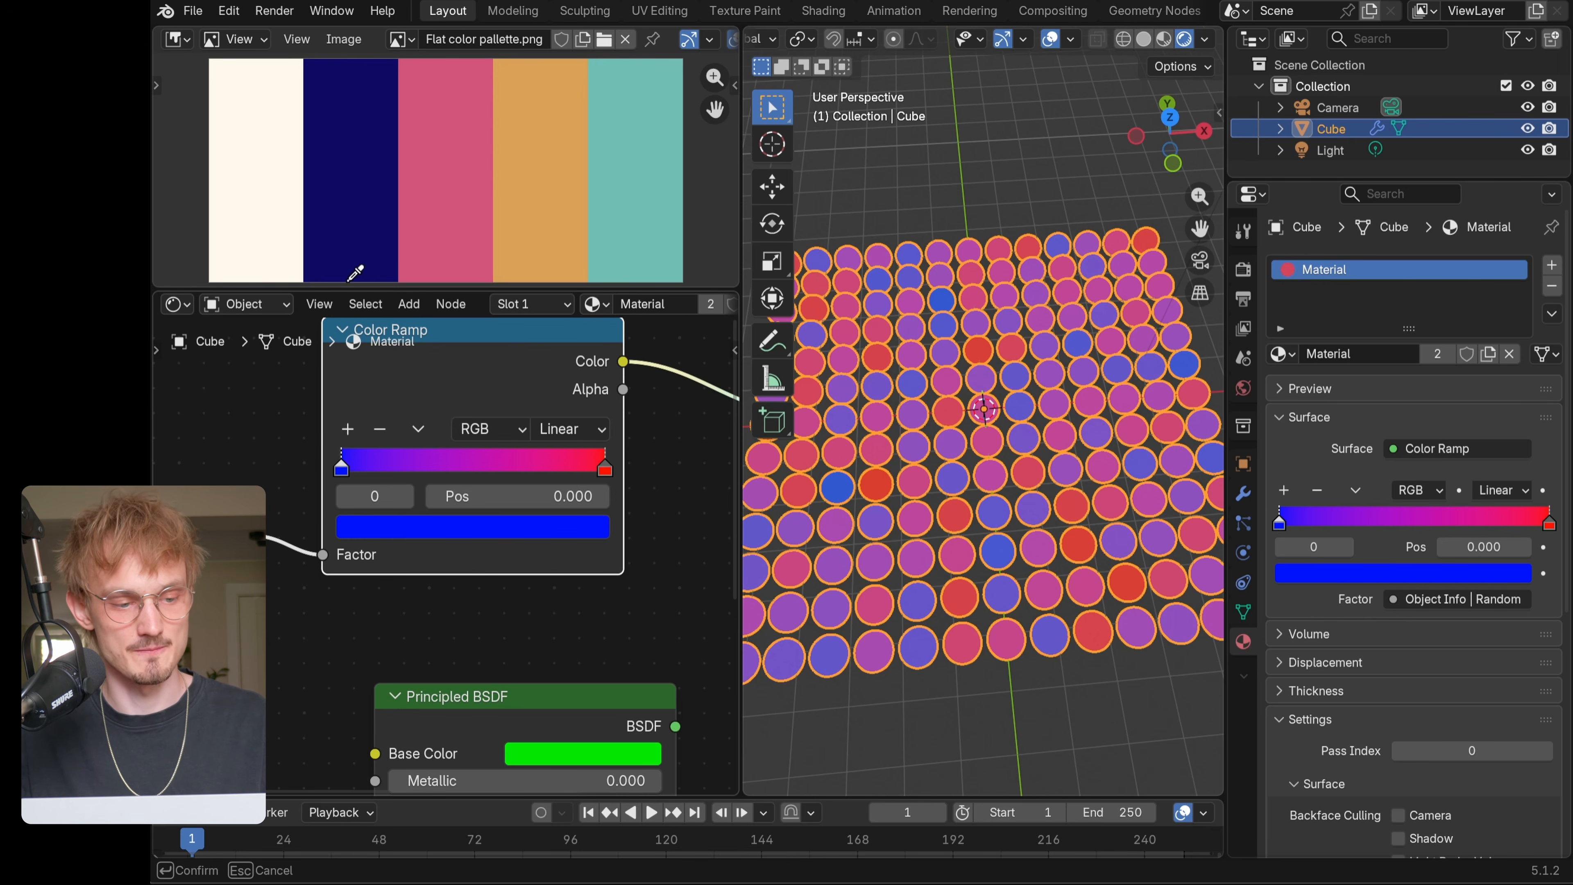
left_click(361, 146)
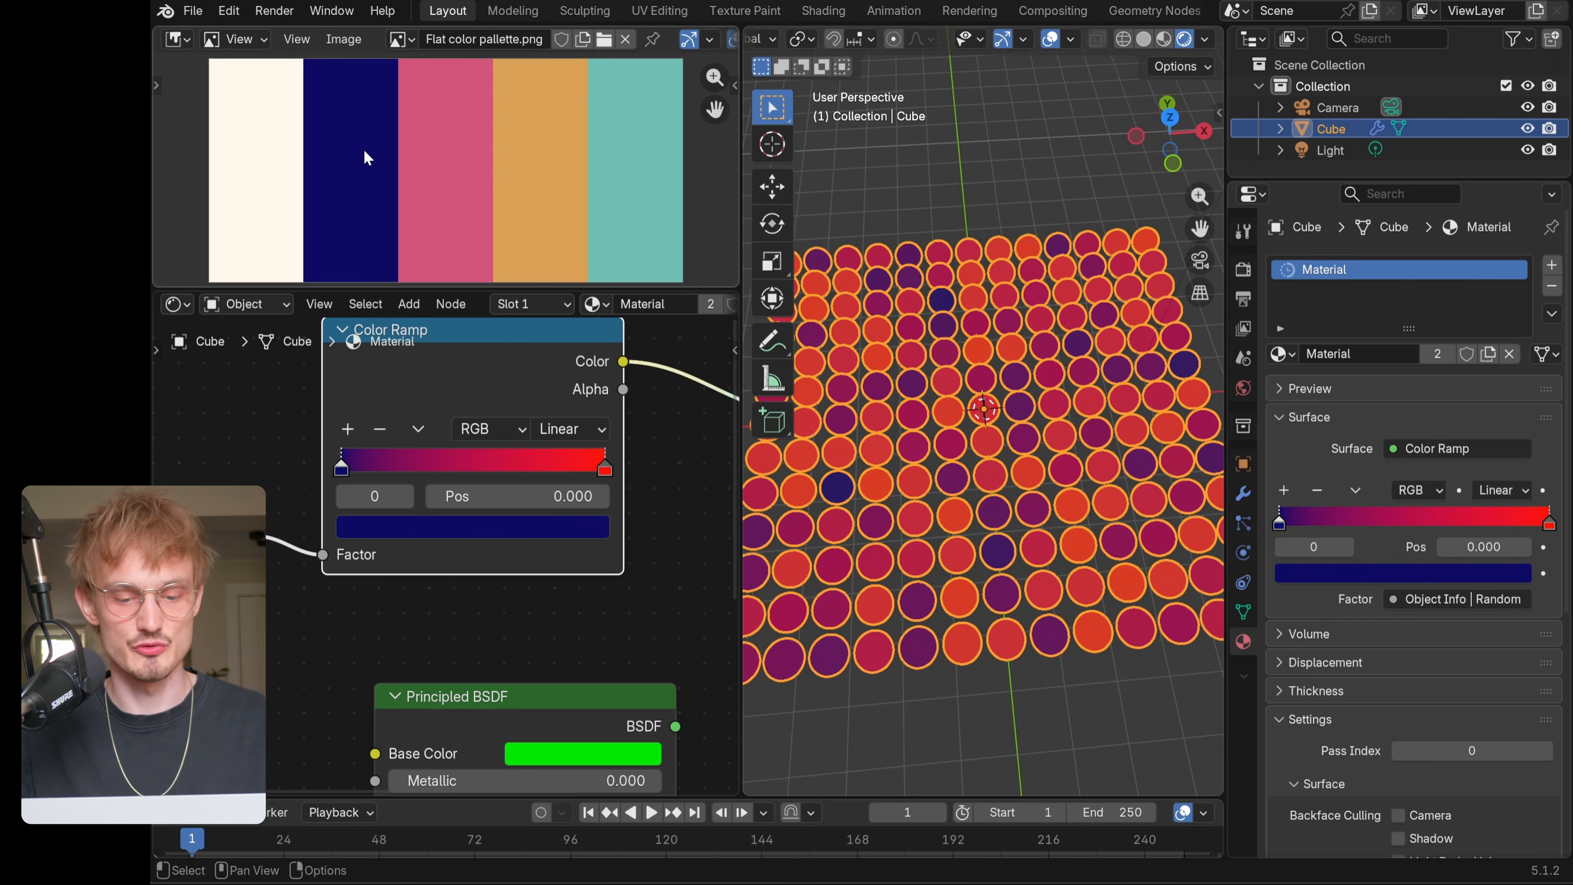
left_click(605, 470)
left_click(582, 531)
left_click(563, 490)
left_click(675, 231)
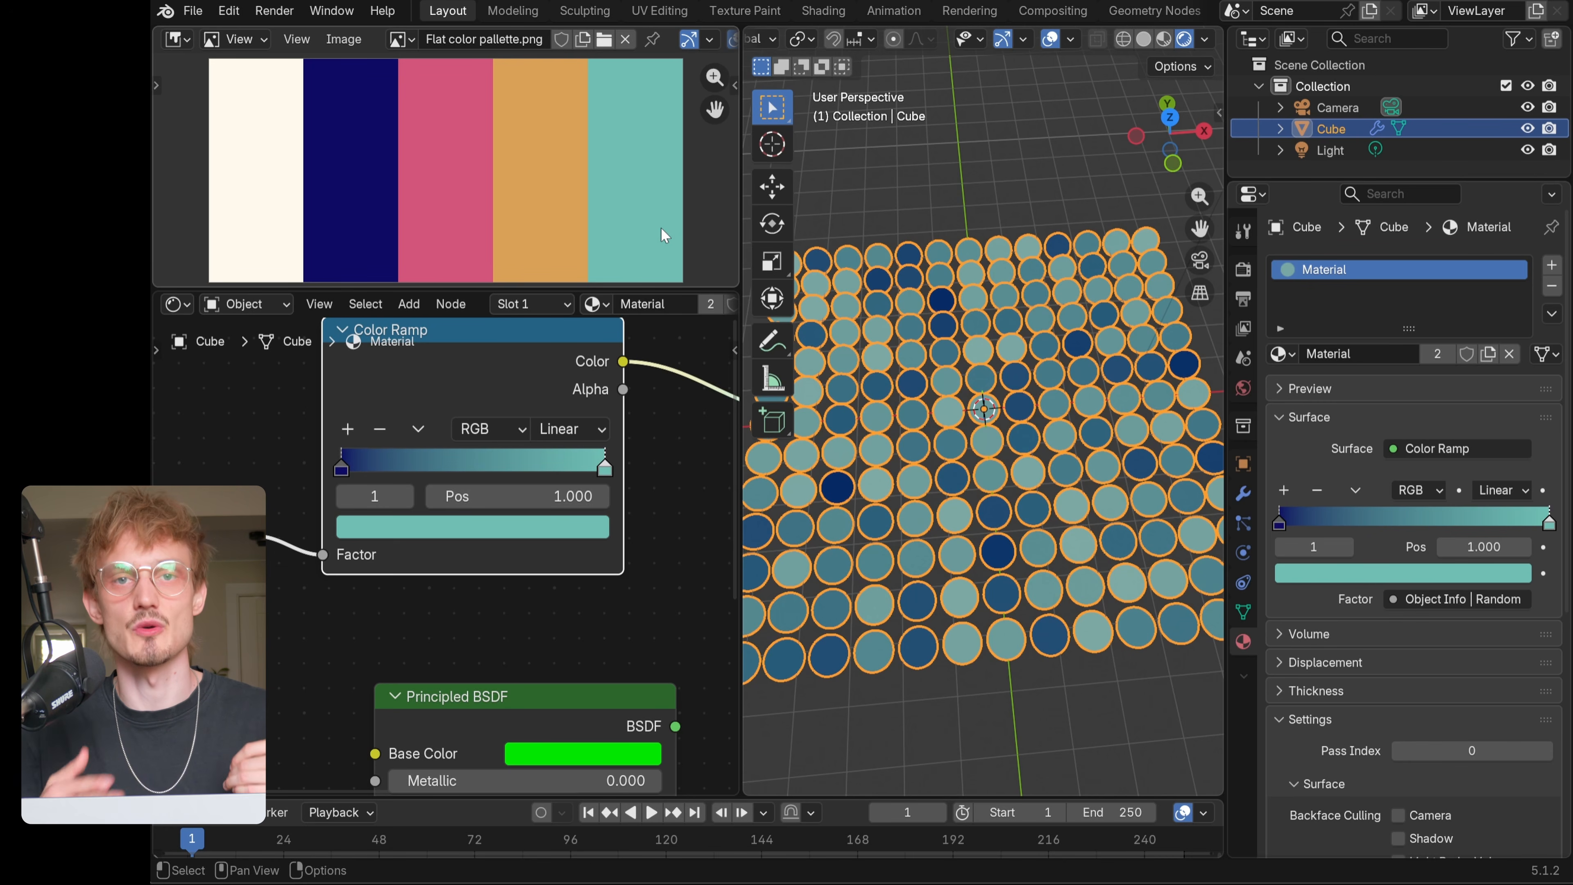
- Set the Color Ramp's interpolation to Constant and move the teal stop to position 0.820
left_click(565, 429)
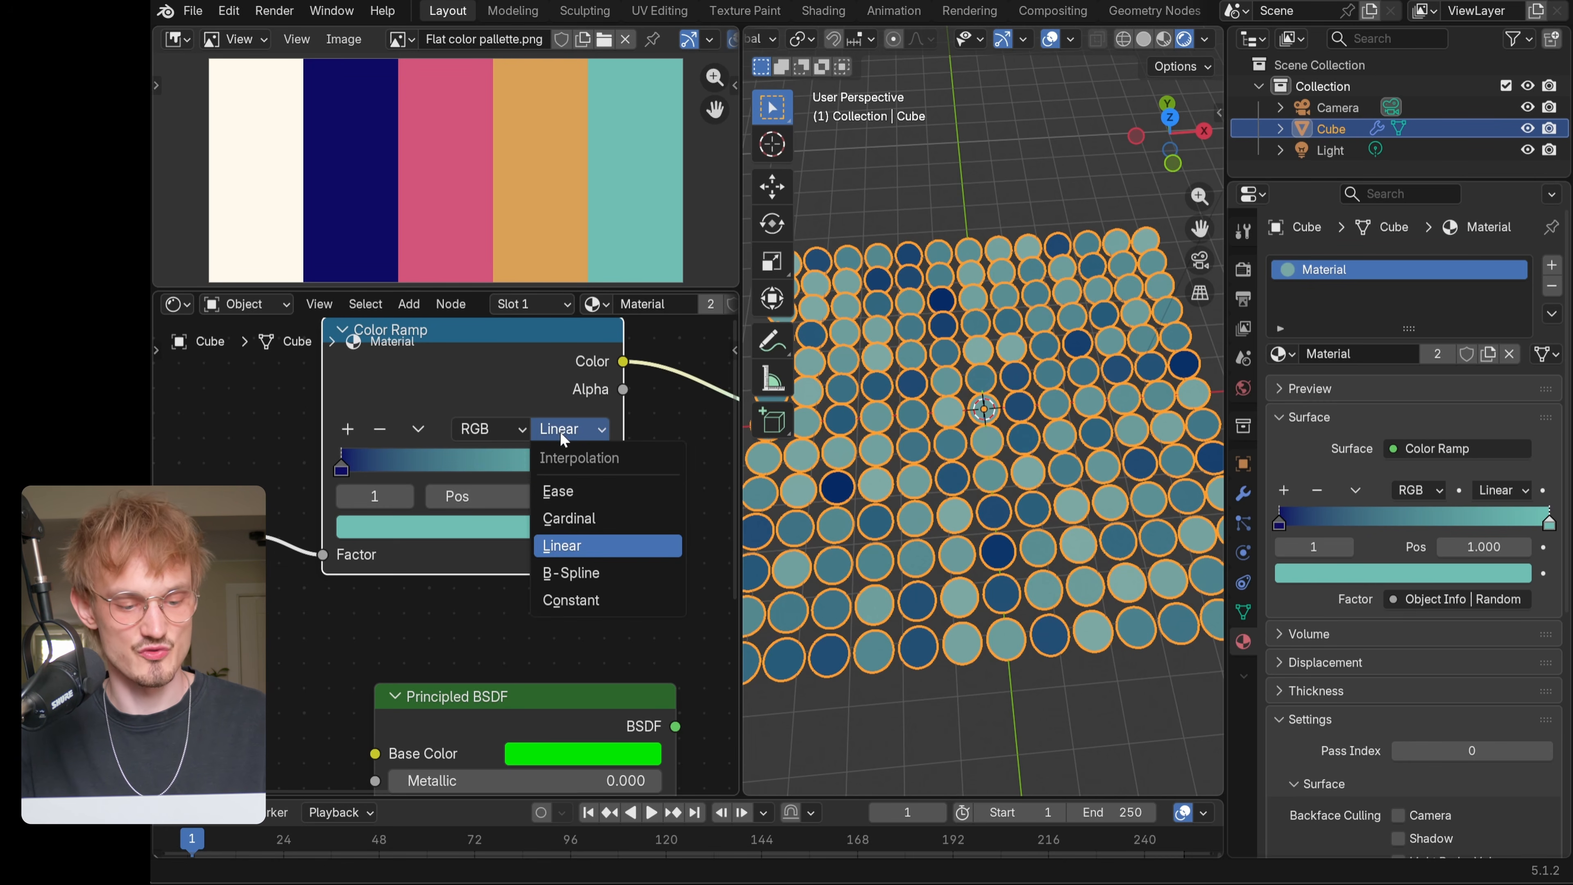
left_click(582, 598)
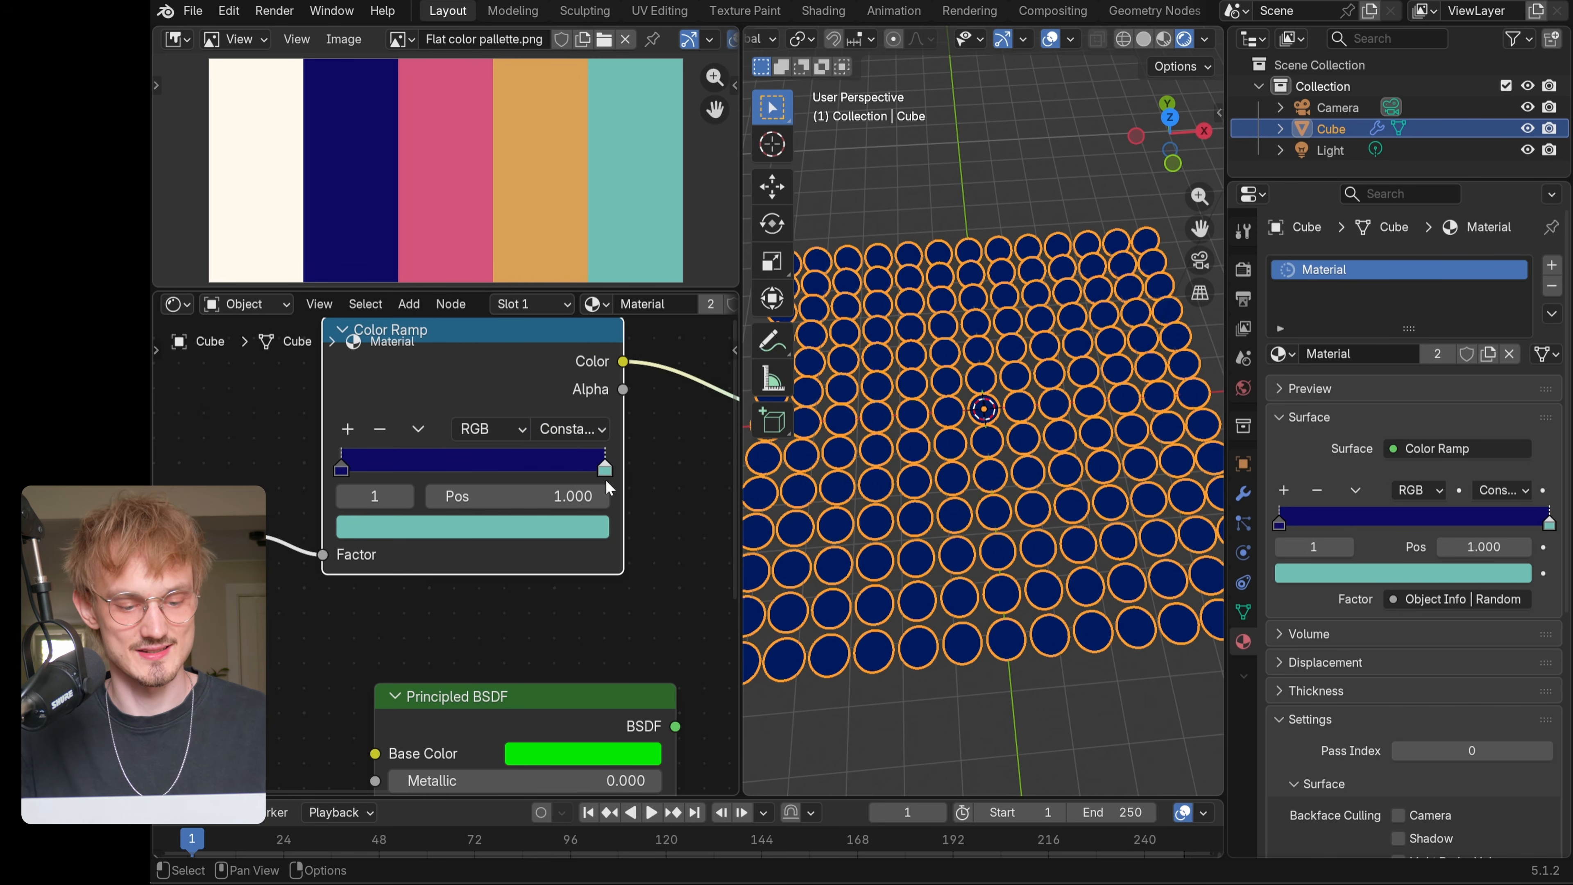
left_click_drag(605, 475, 557, 472)
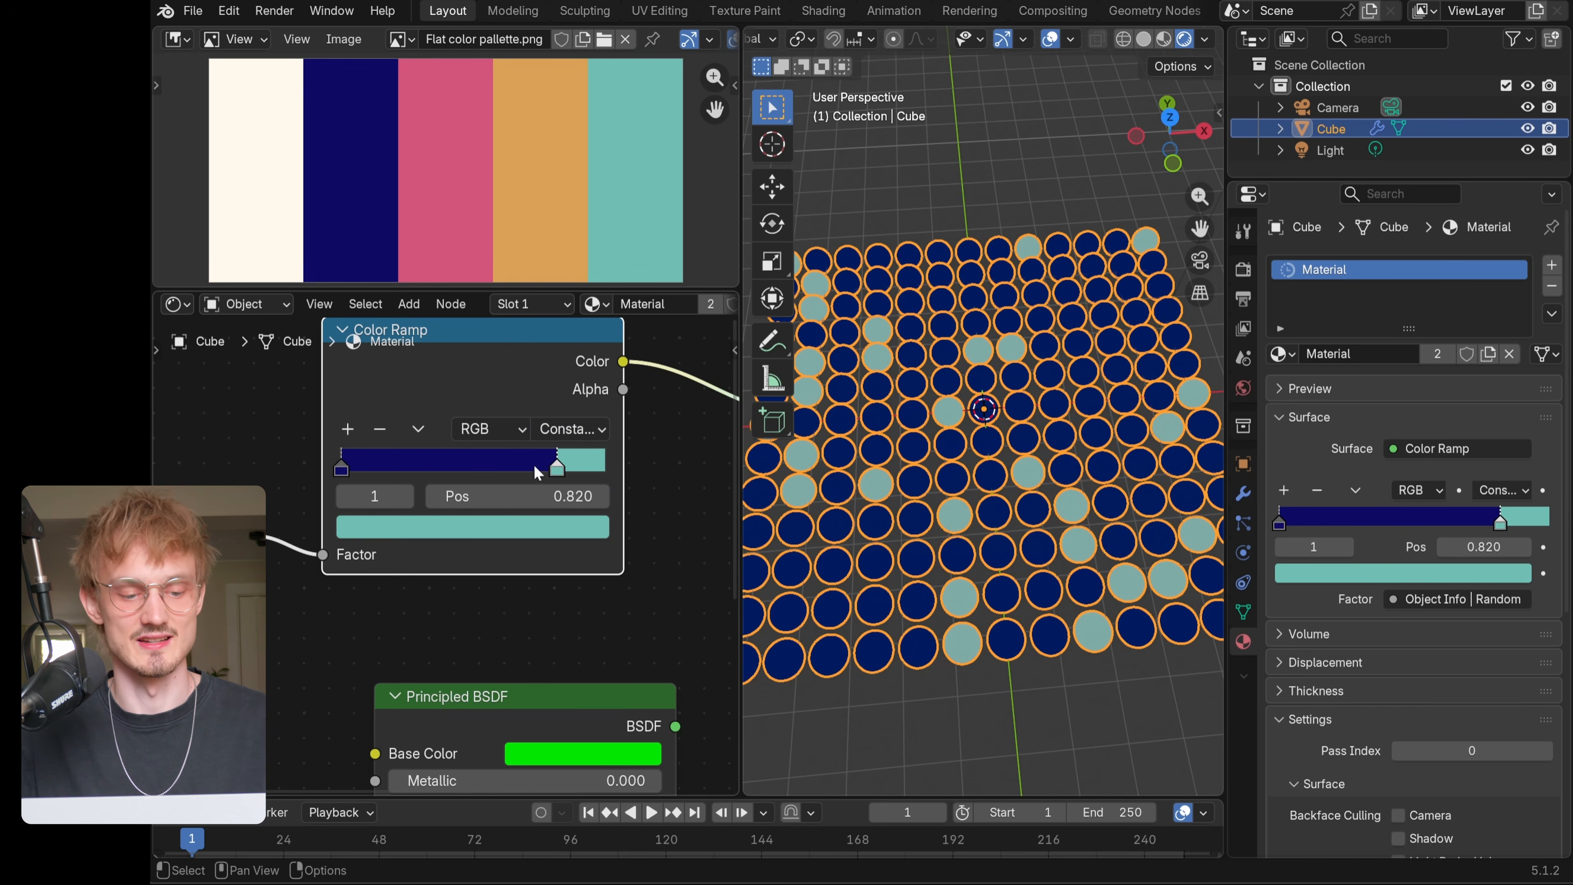
- Add two more Color Ramp stops, coloured with the pink and the orange sampled from the palette image
left_click(347, 433)
left_click(456, 526)
left_click(560, 490)
left_click(479, 244)
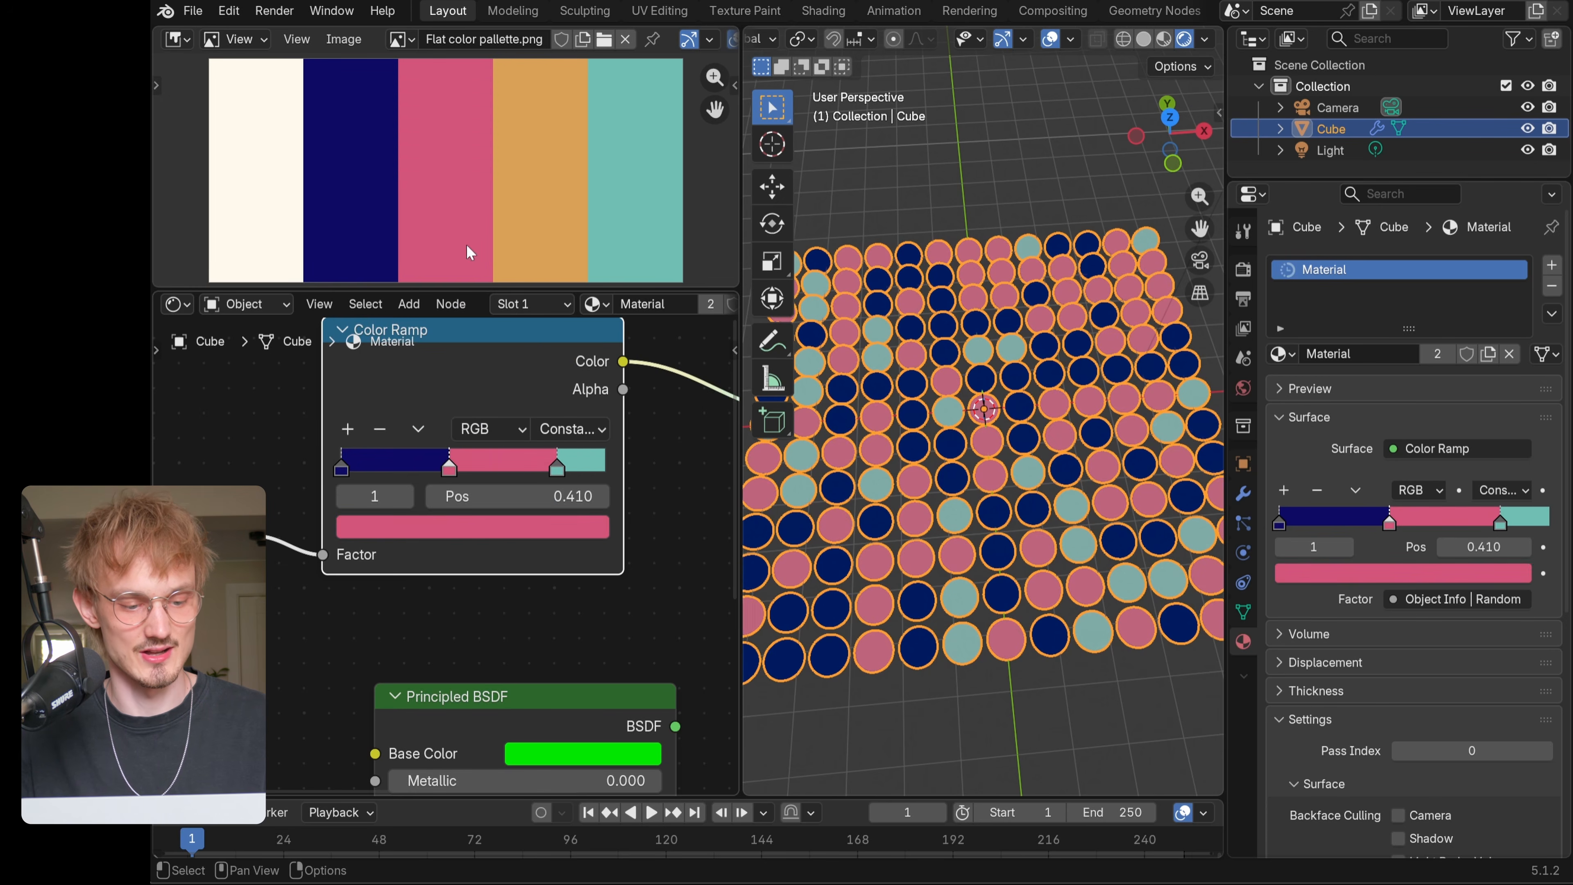
left_click(348, 433)
left_click(506, 532)
left_click(555, 492)
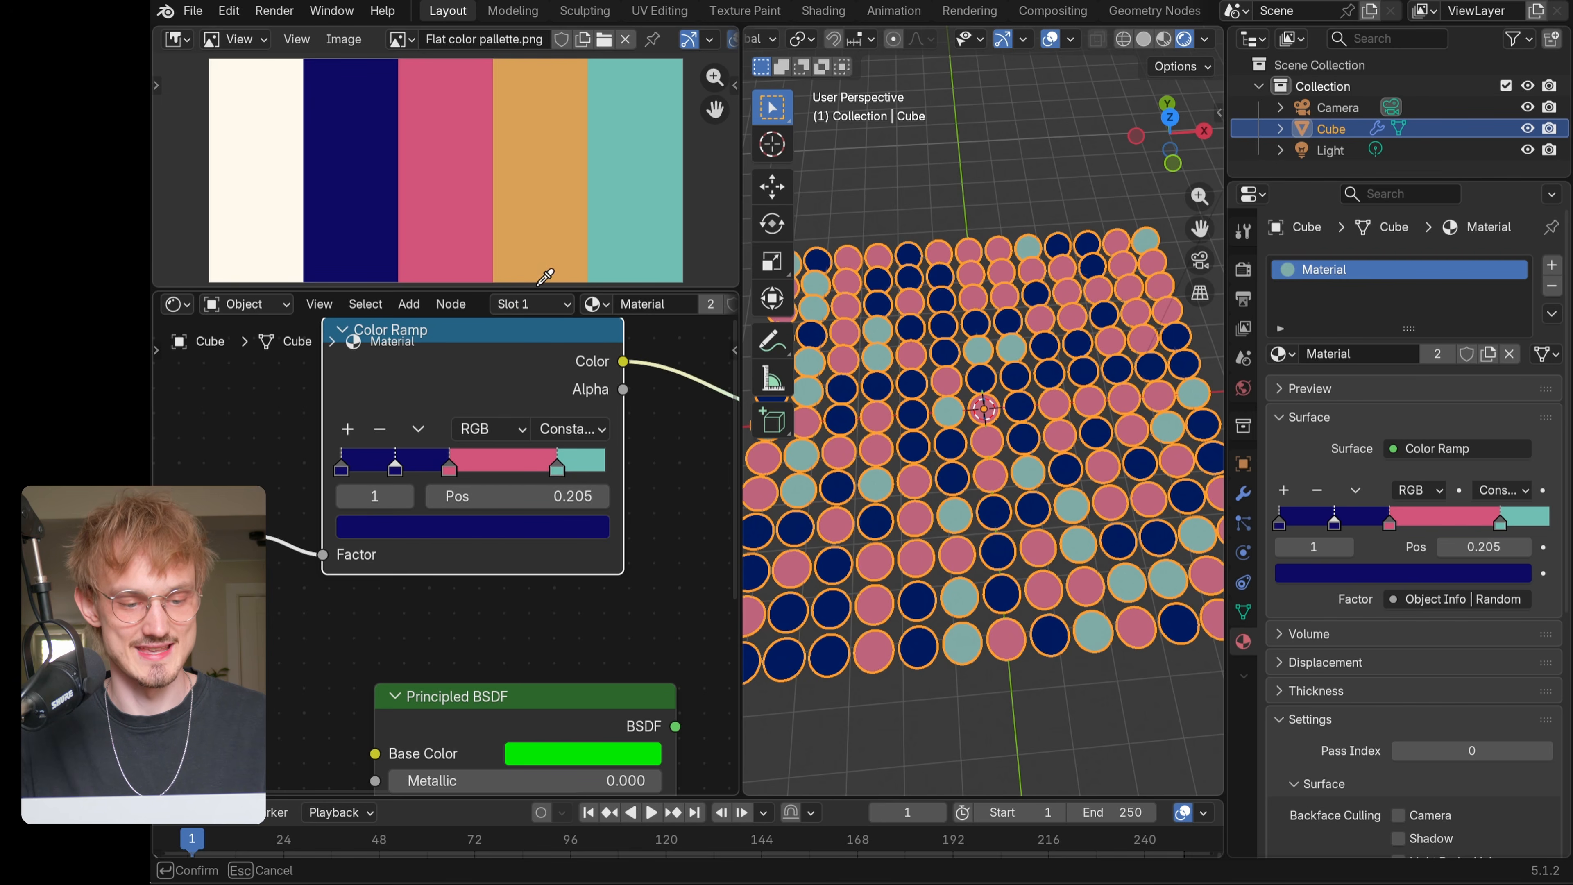
left_click(539, 280)
- Rearrange the Color Ramp stops with orange at 0.543 and pink just before teal near the end, and deselect the grid
left_click_drag(452, 481, 564, 469)
left_click_drag(417, 462, 508, 464)
left_click(1046, 177)
scroll(1000, 351, "down", 5)
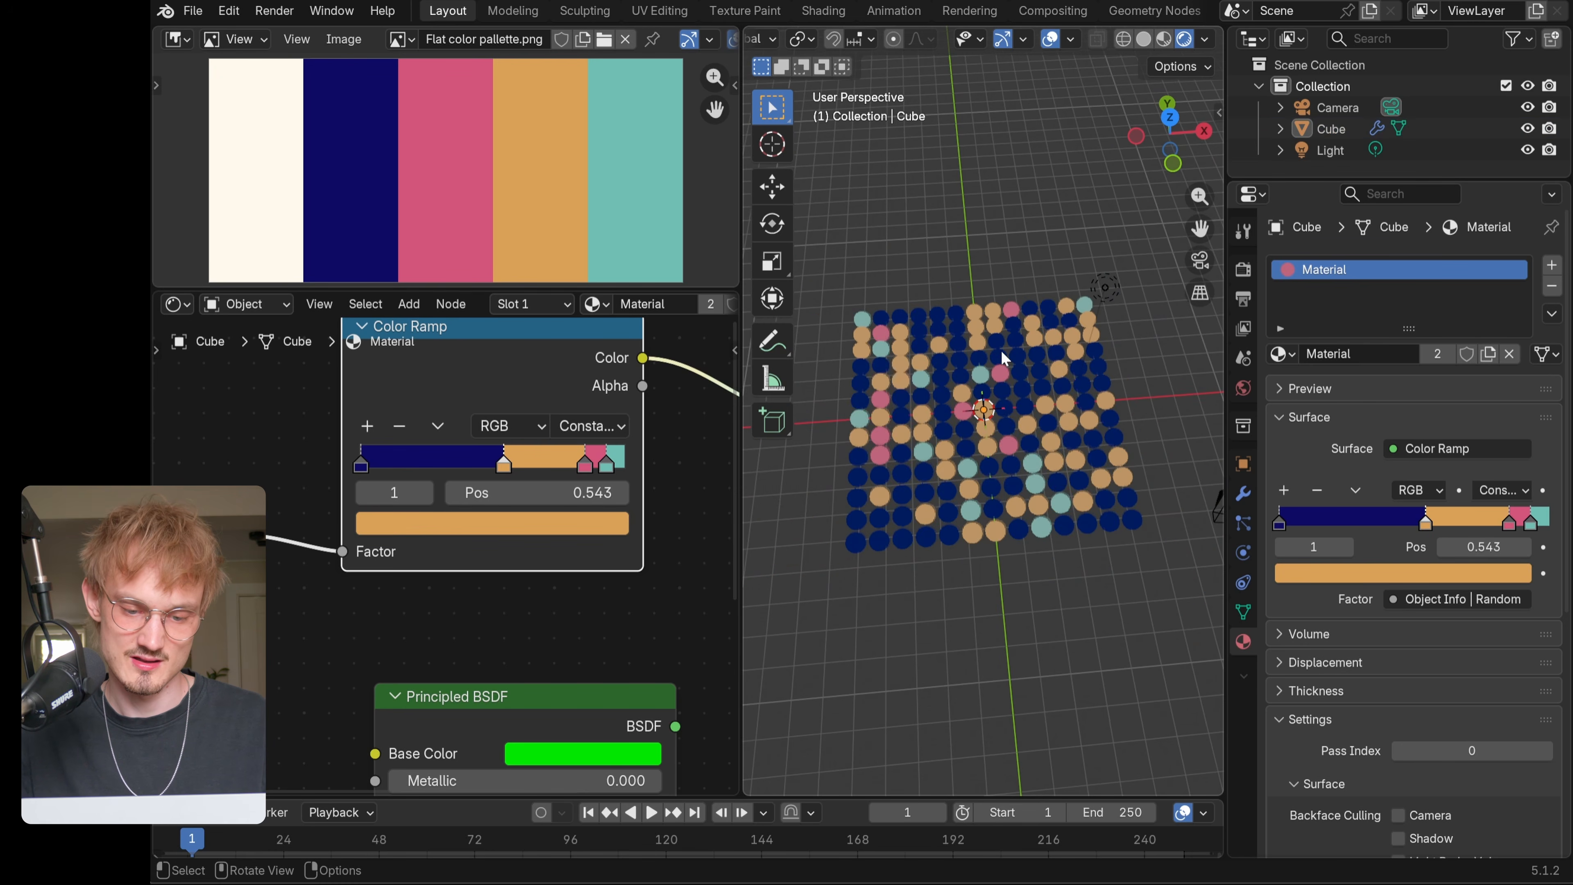
scroll(998, 462, "up", 8)
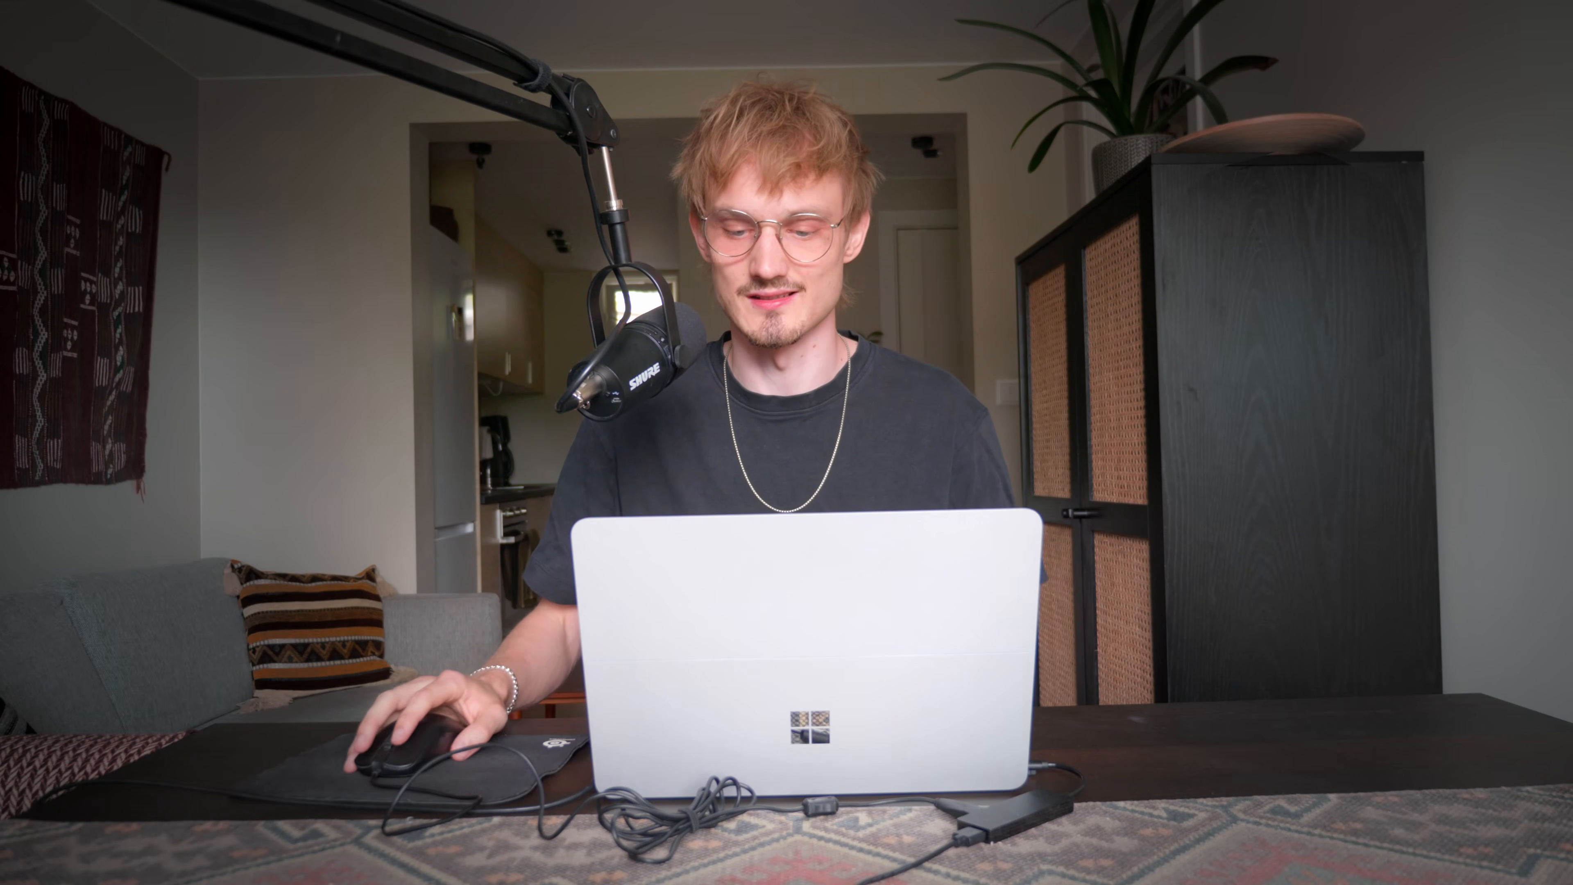
- Set the scene's Color Management view transform to Standard in the render properties
left_click(1243, 268)
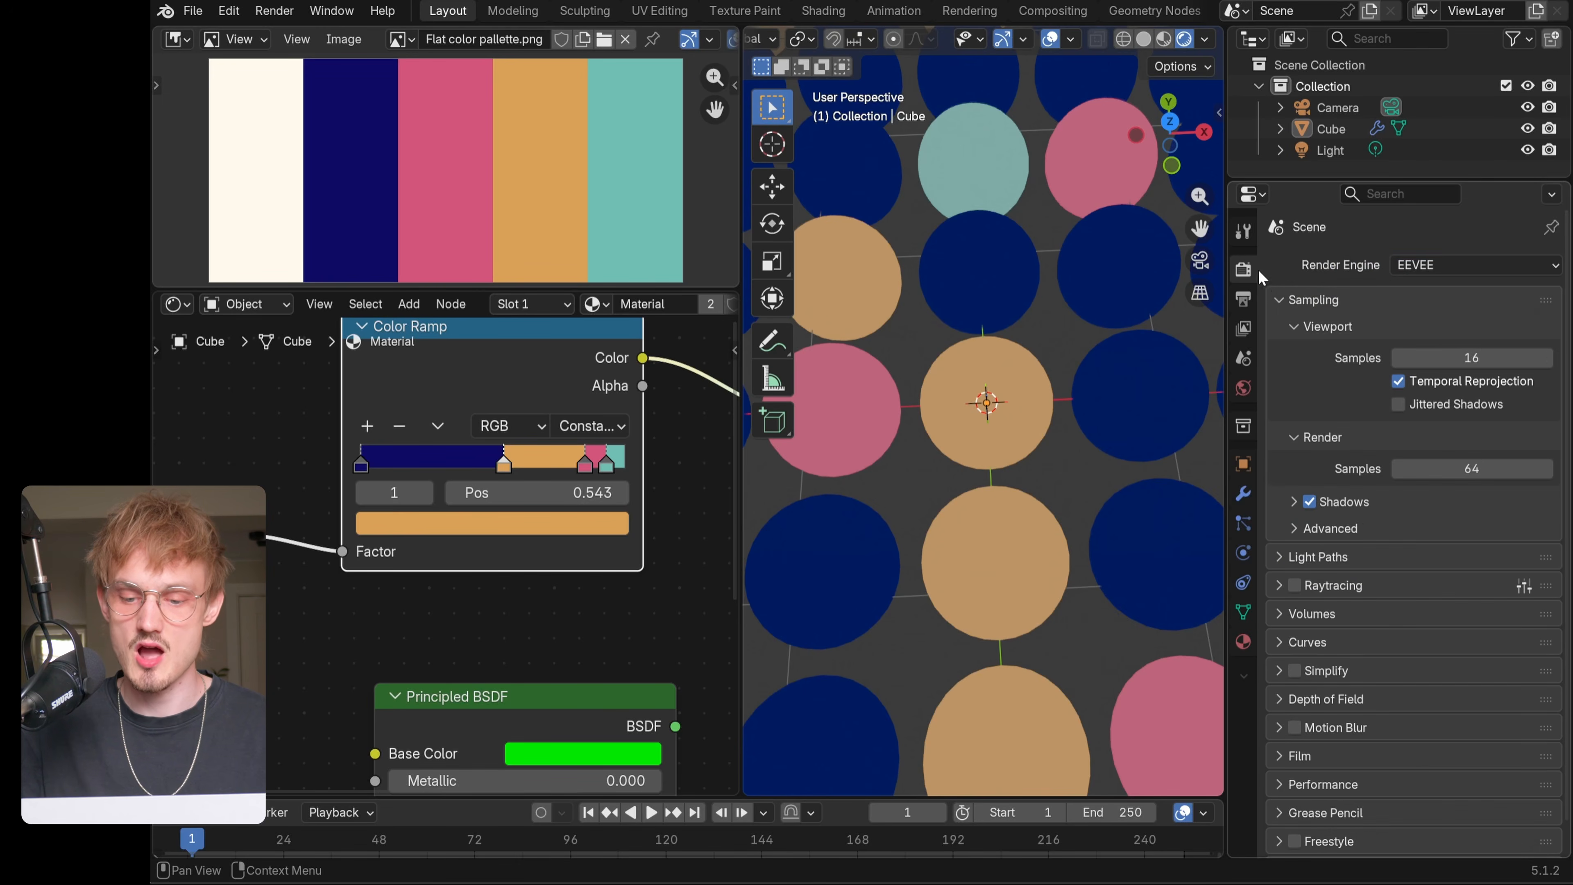
scroll(1346, 297, "down", 1)
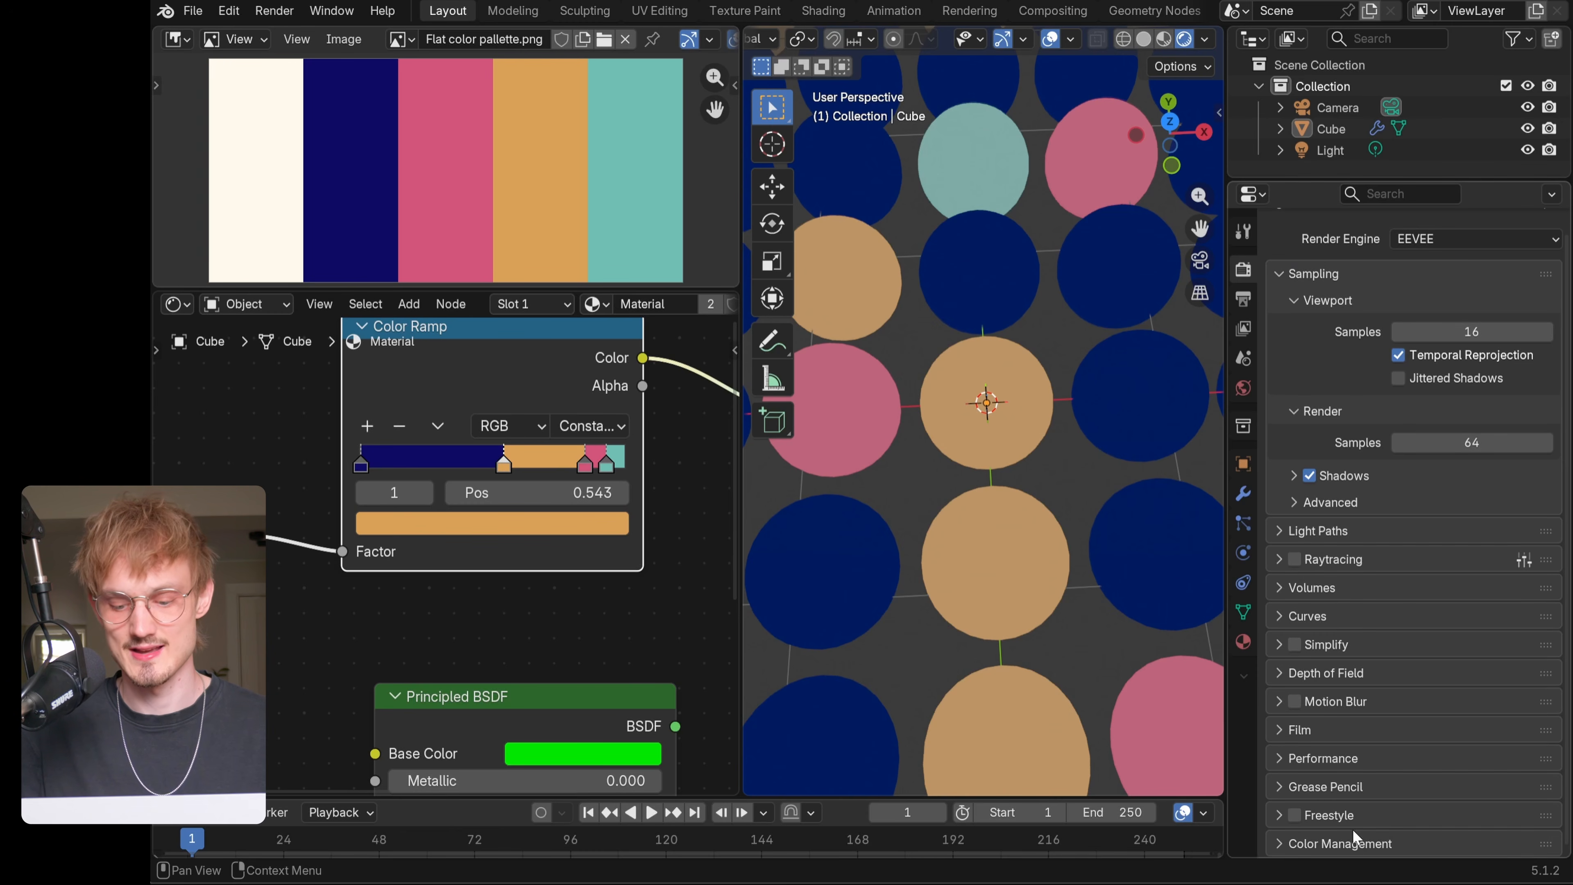
left_click(1340, 843)
middle_click_drag(1353, 834, 1353, 567)
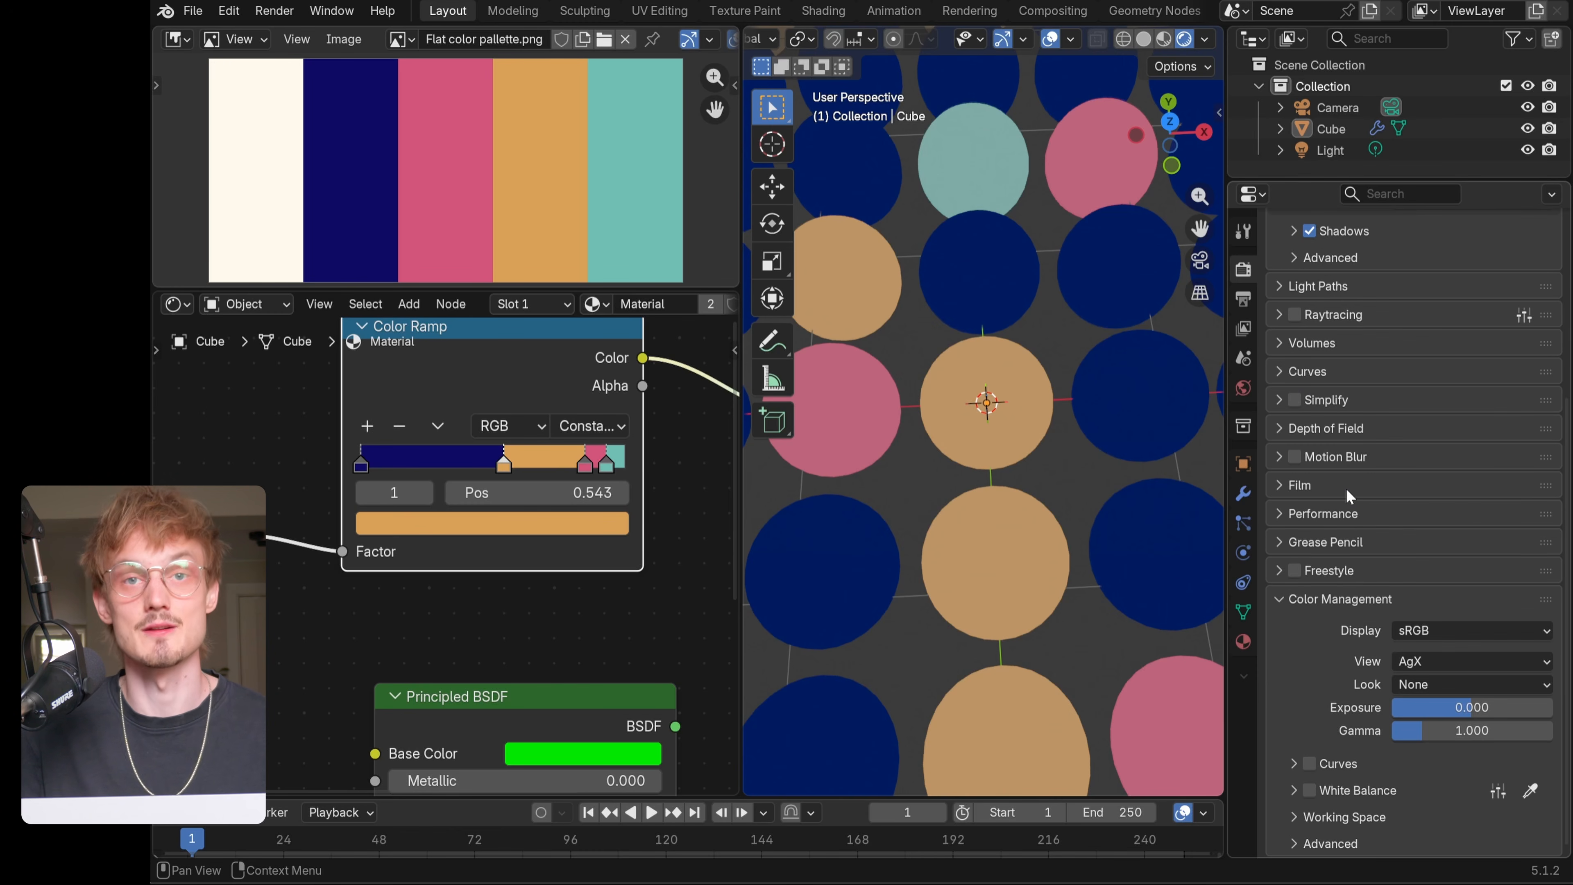
left_click(1416, 664)
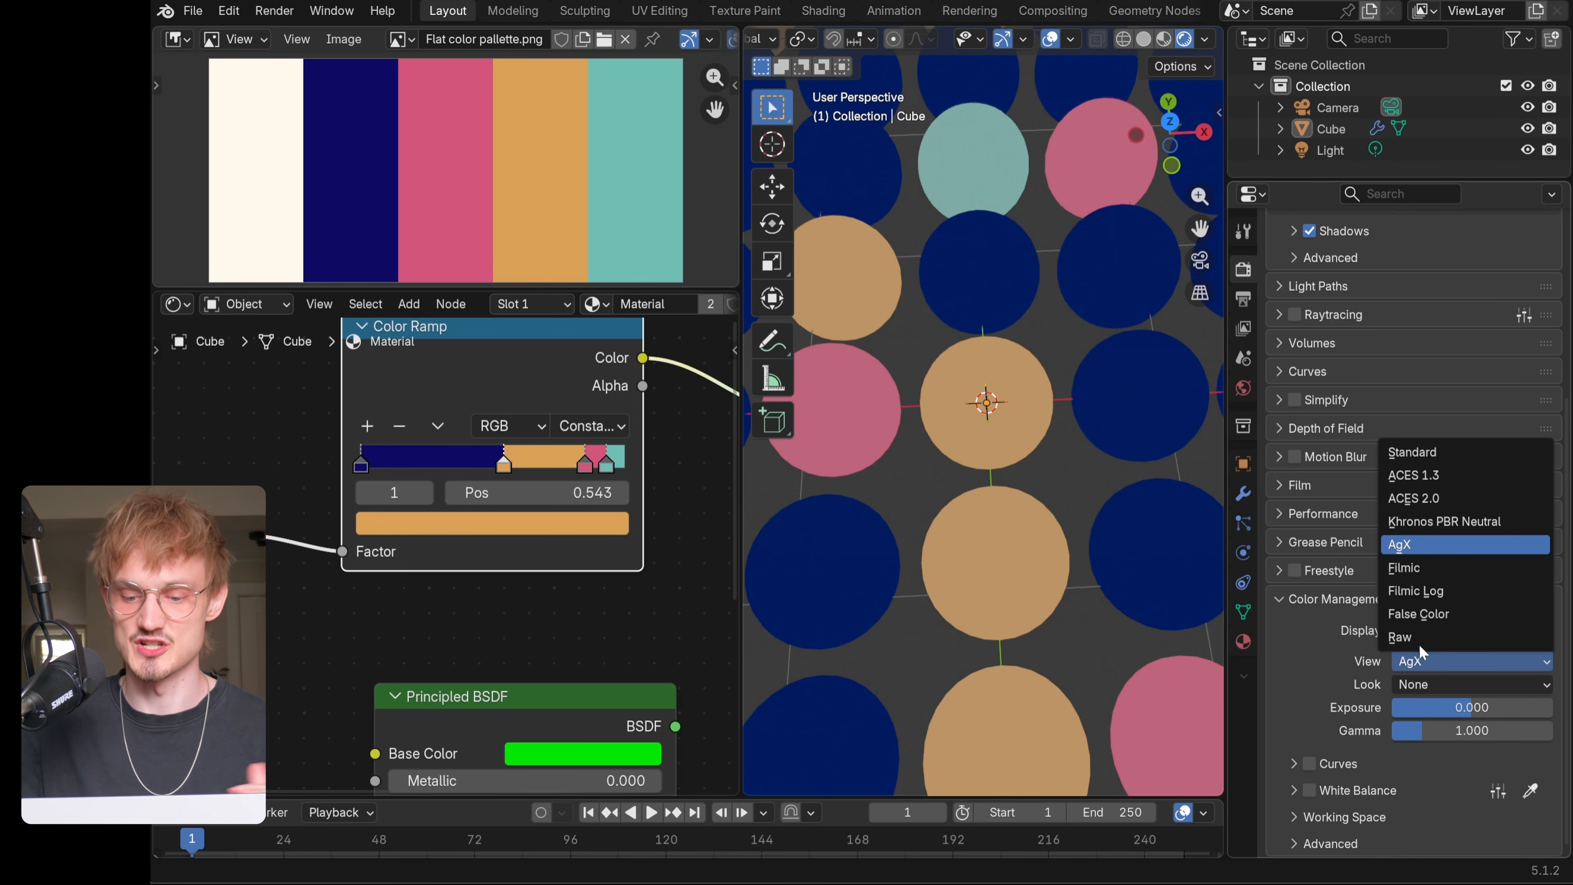
left_click(1423, 451)
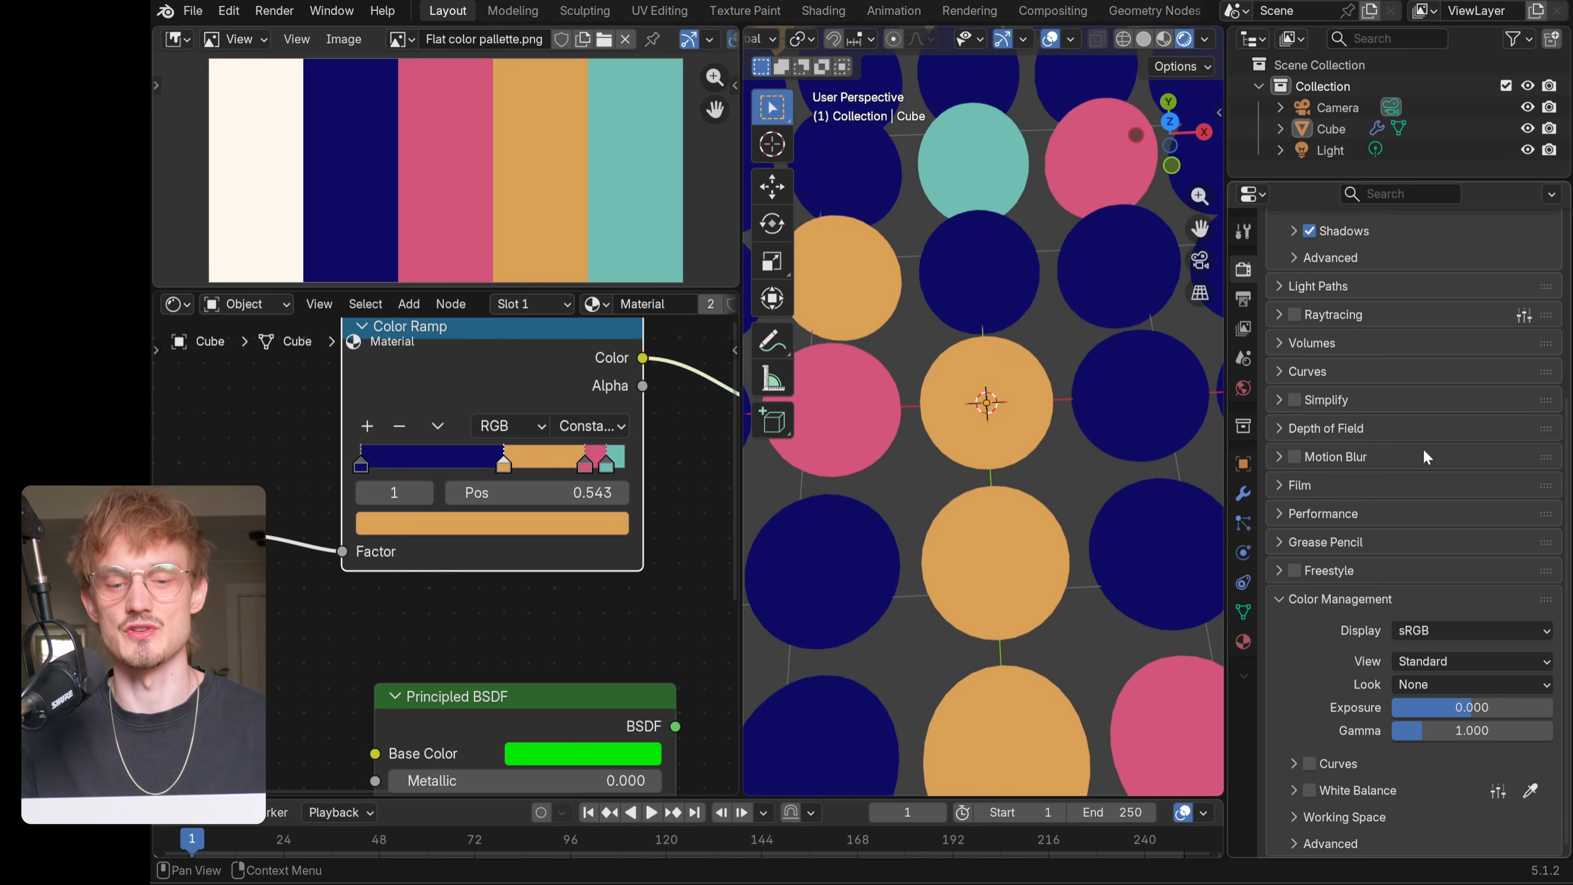
- Show the World shader nodes and set the Background colour to the cream sampled from the palette image
scroll(1003, 425, "down", 8)
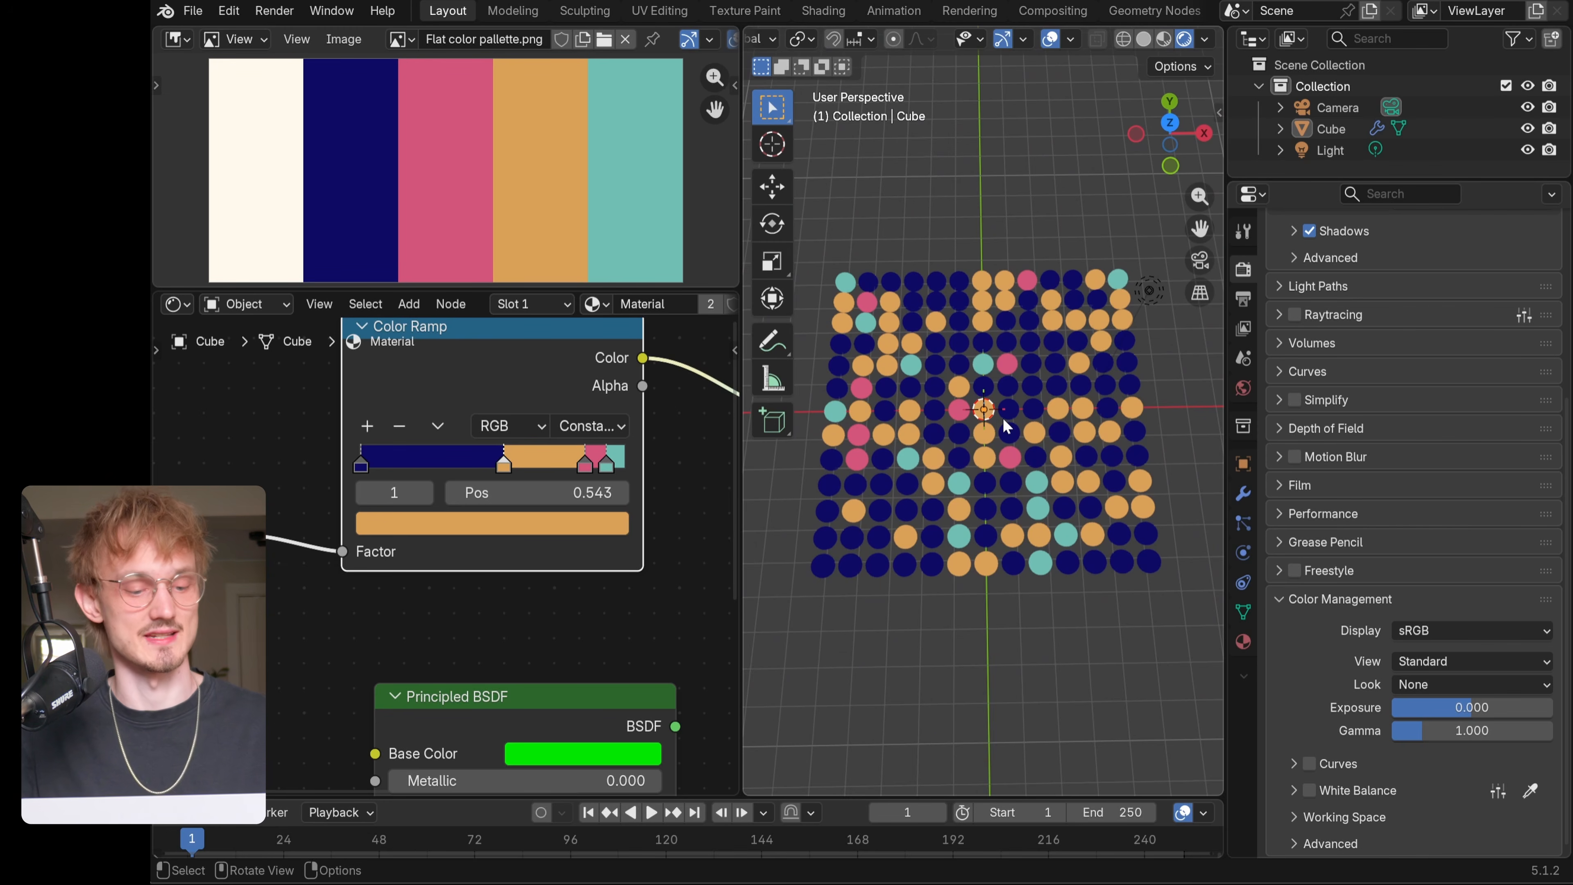
scroll(612, 469, "down", 3)
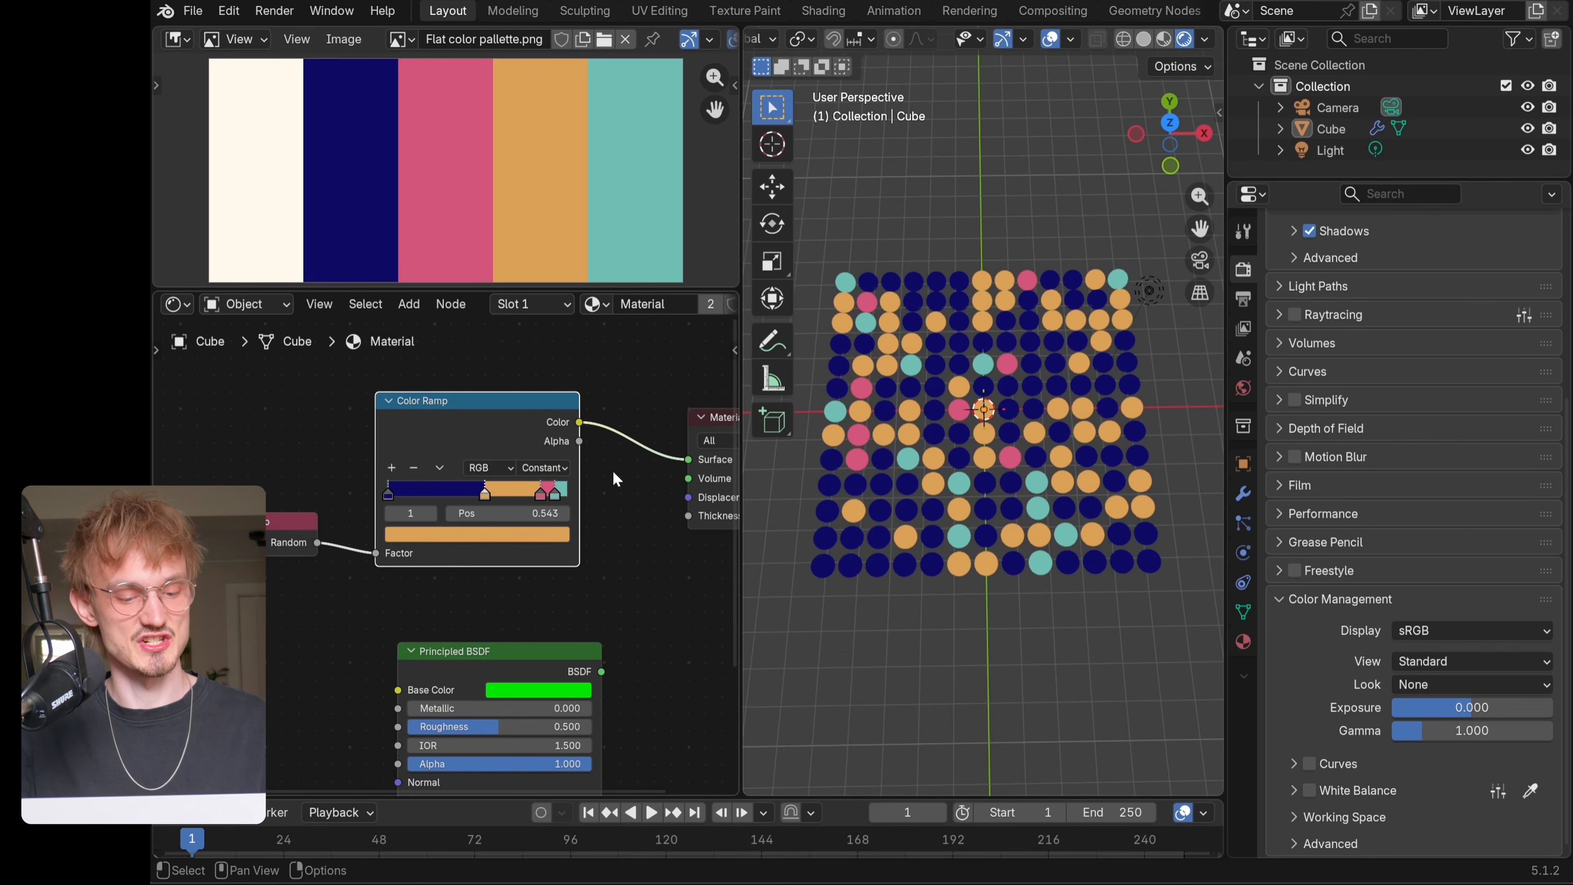
left_click(262, 304)
left_click(264, 380)
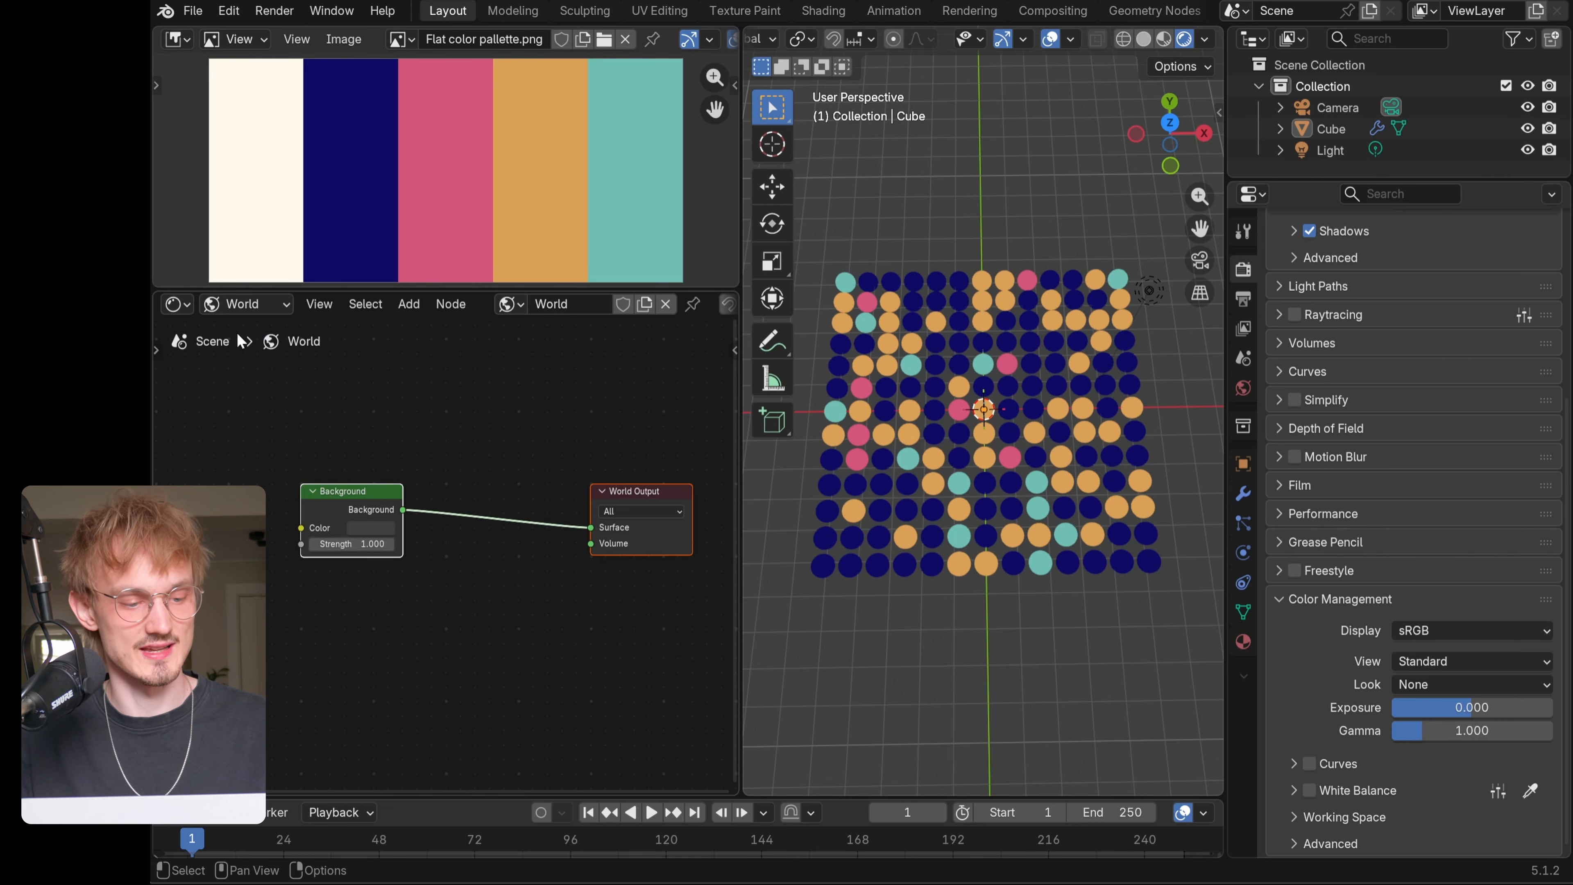
left_click(372, 528)
left_click(477, 507)
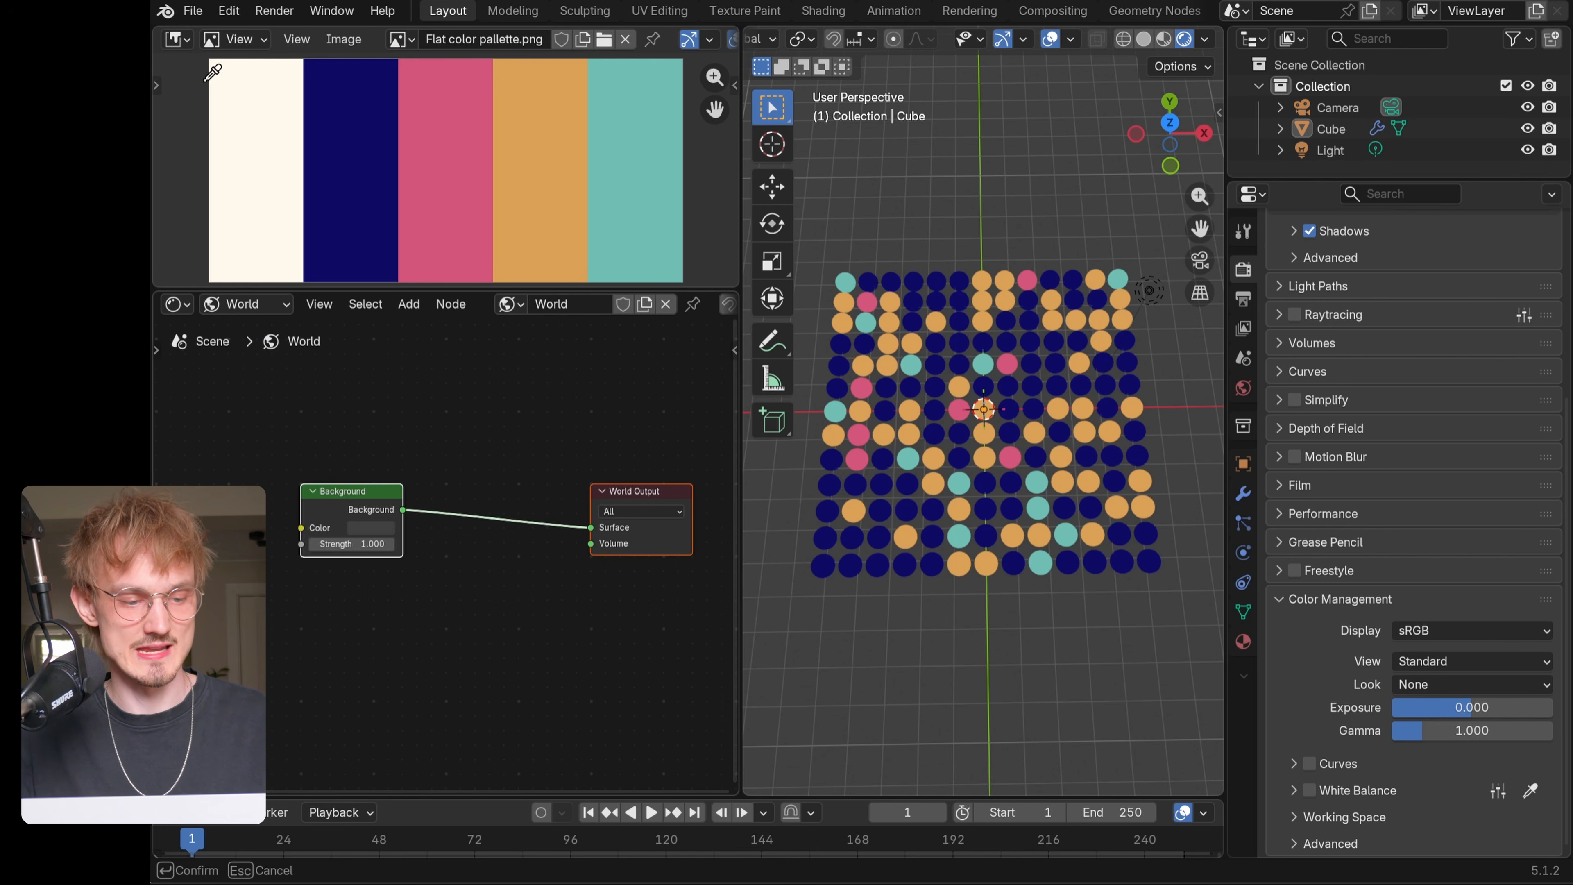
left_click(252, 111)
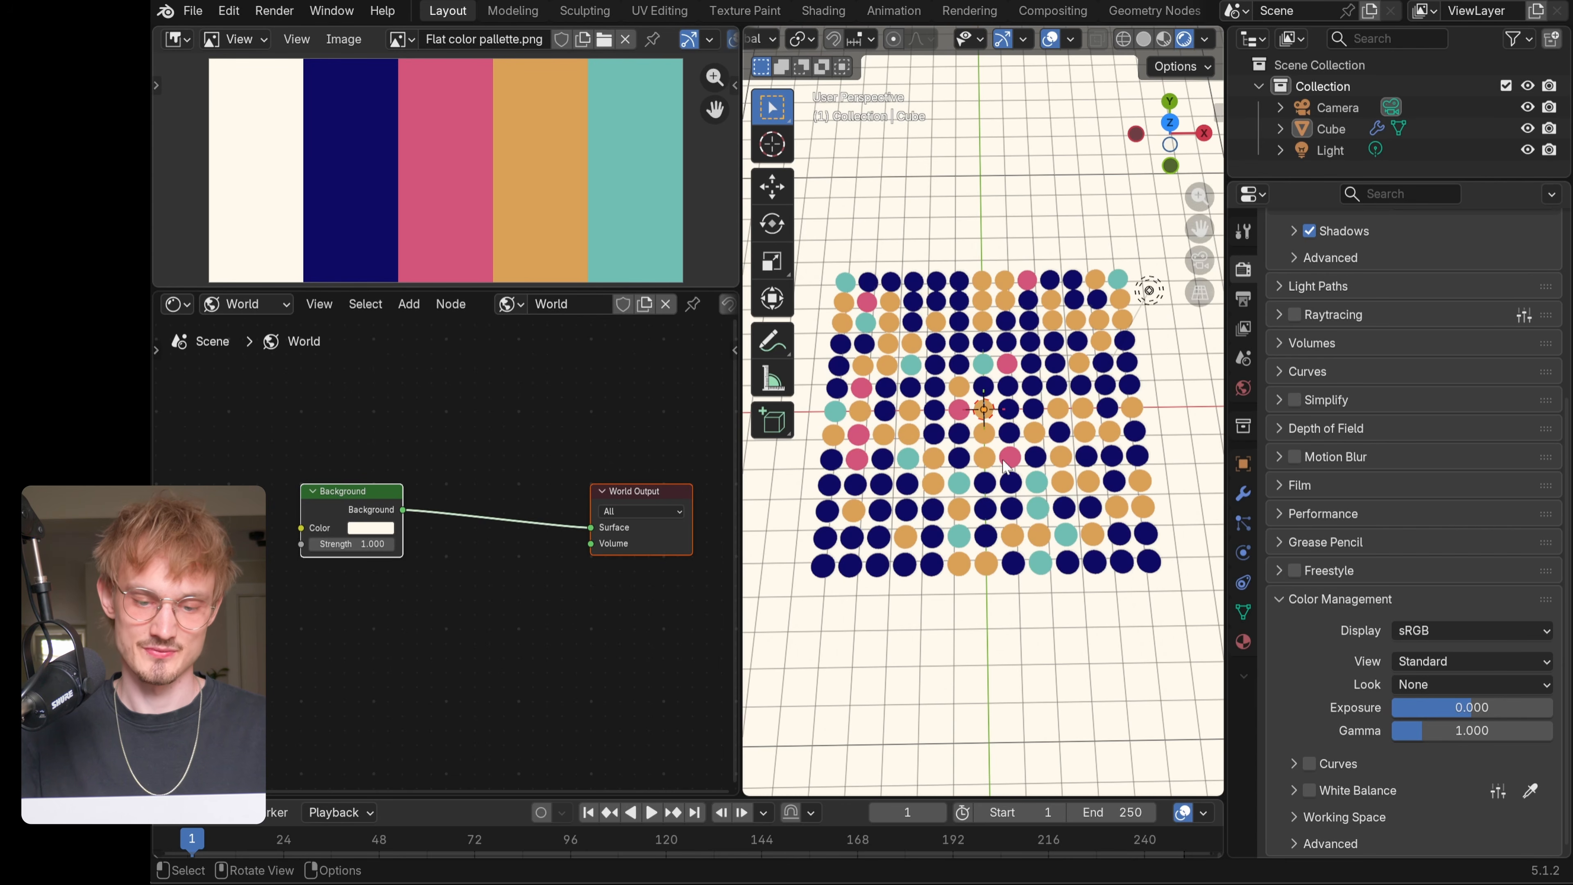
- Return the shader editor to the object's material nodes and look closer at the coloured spheres
left_click(229, 304)
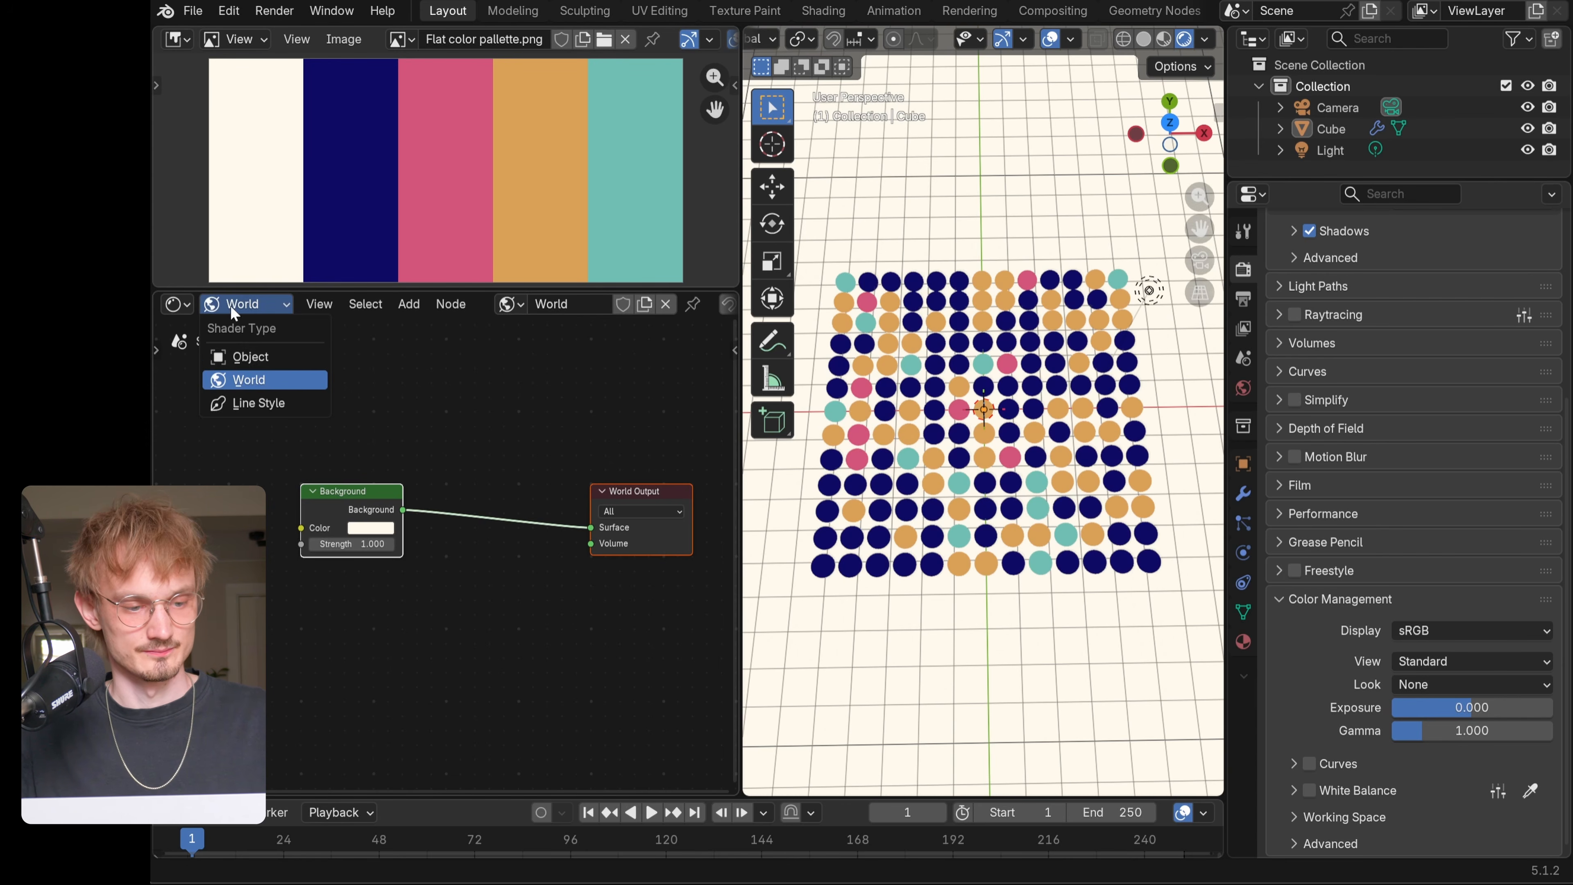
left_click(236, 356)
left_click_drag(246, 406, 459, 573)
left_click_drag(467, 465, 342, 472)
scroll(1023, 435, "up", 4)
scroll(1024, 435, "up", 4)
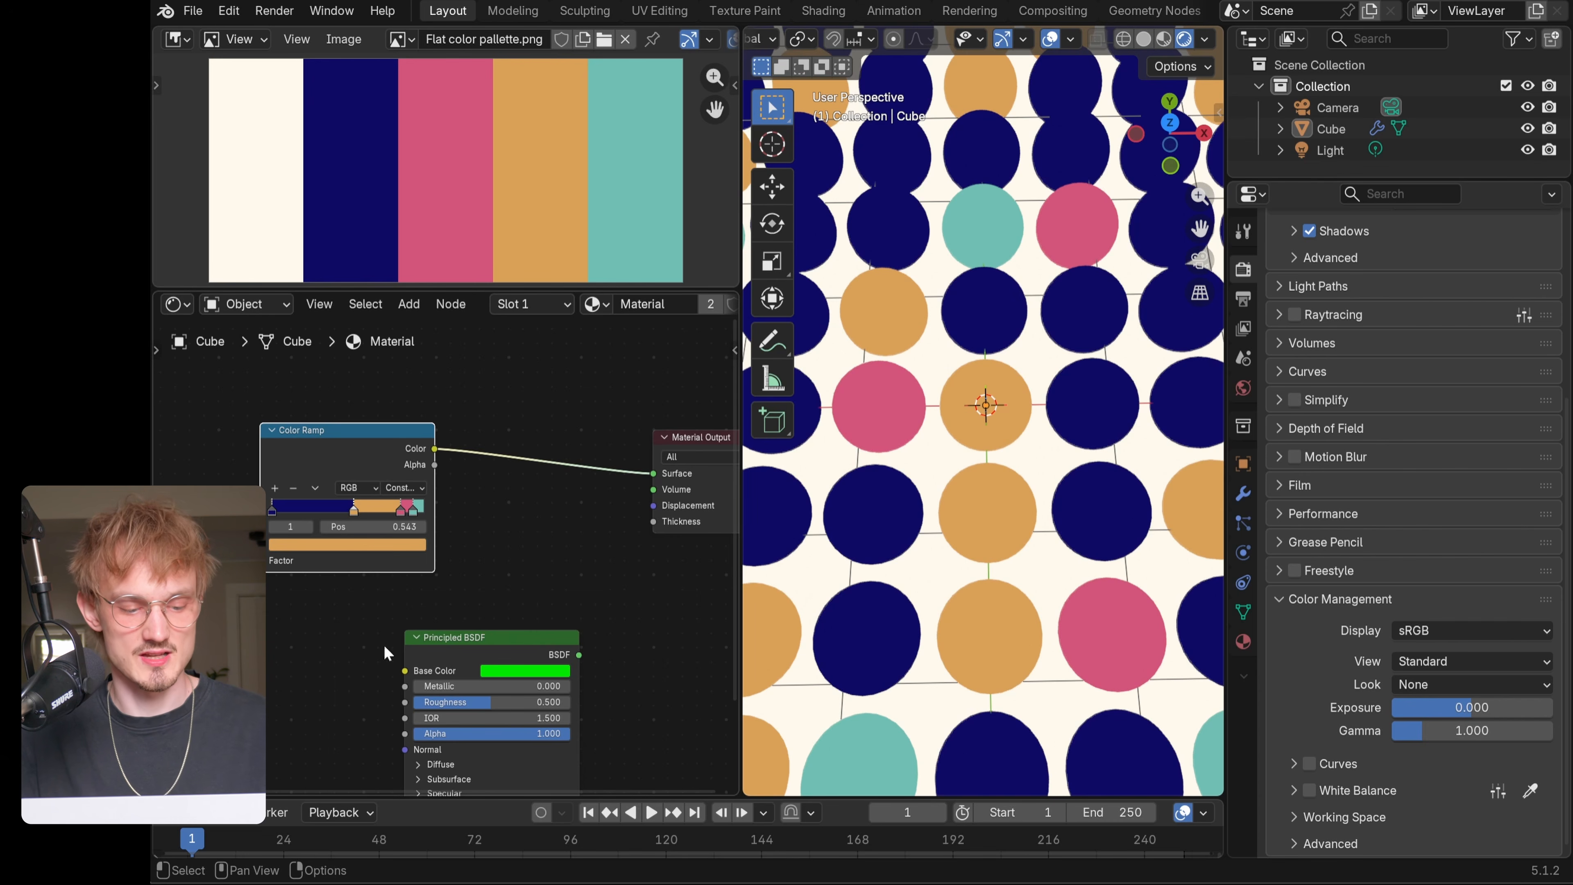
- Route the Color Ramp into the Principled BSDF's Base Color and its BSDF into Surface, and inspect the shaded spheres
left_click_drag(483, 654, 537, 528)
left_click_drag(433, 449, 457, 544)
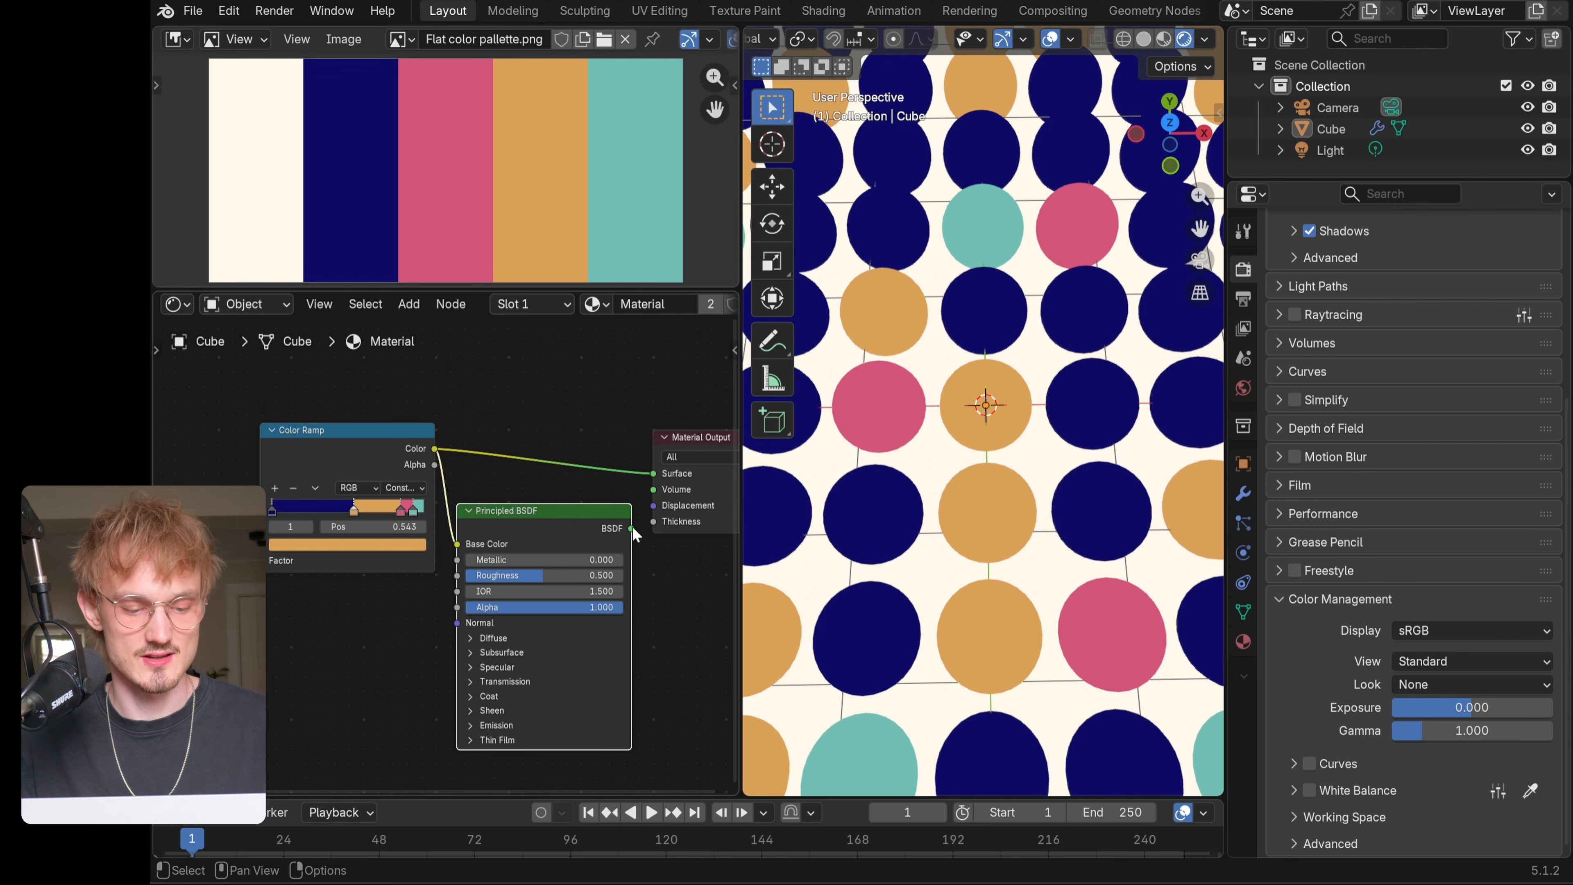
left_click_drag(648, 473, 647, 474)
mouse_move(966, 297)
middle_mouse_down()
mouse_move(951, 369)
mouse_move(1061, 450)
middle_mouse_up()
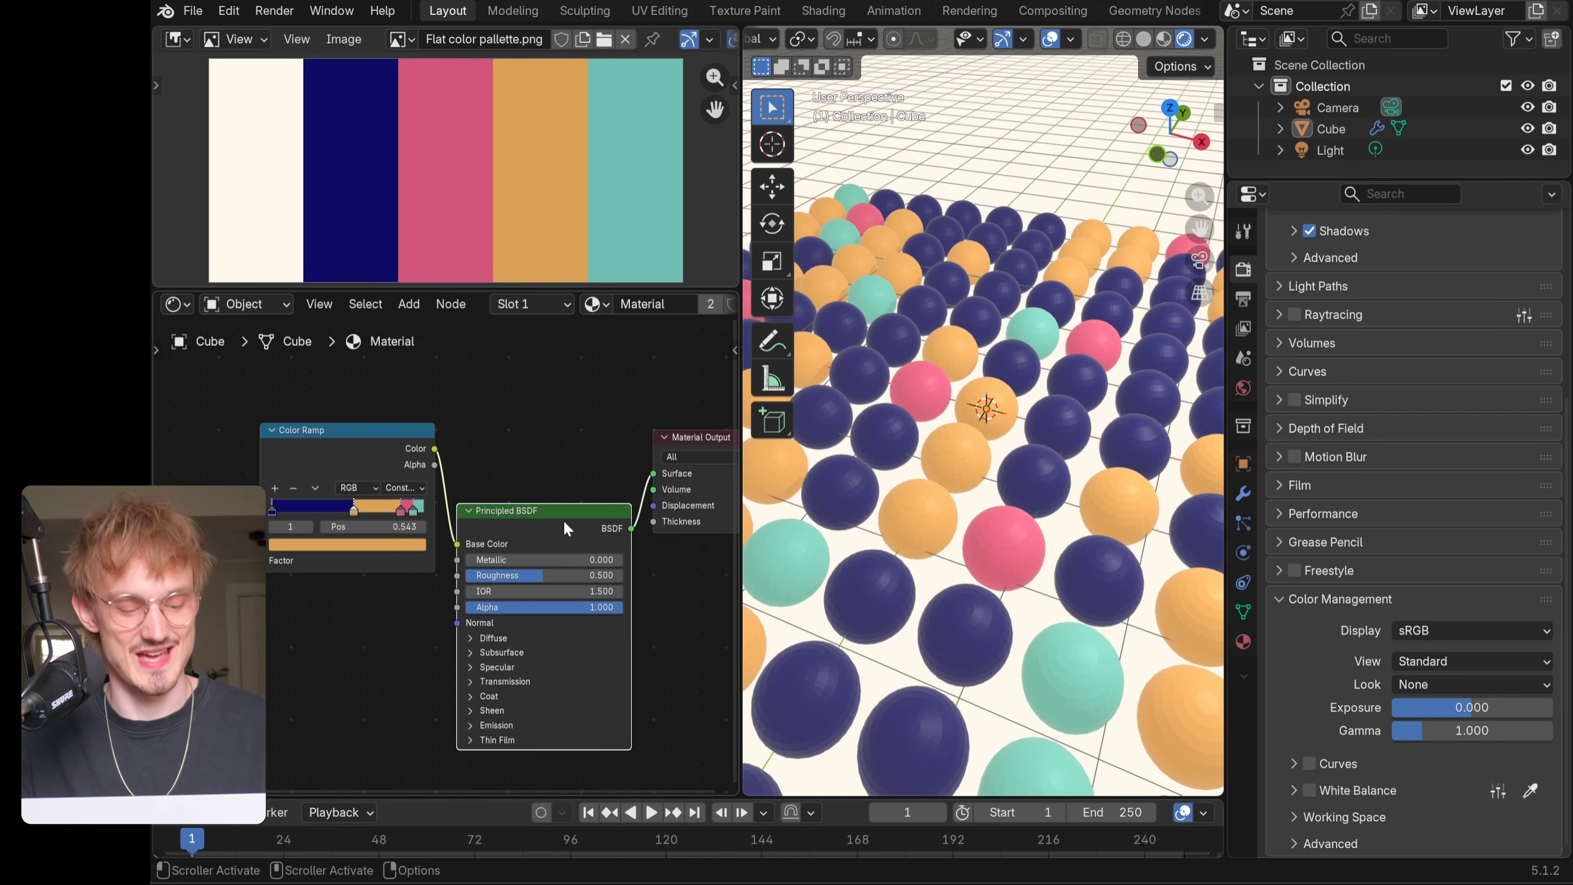
- Delete the Principled BSDF and connect the Color Ramp's Color directly to the Material Output's Surface
key("x")
left_click_drag(434, 448, 650, 467)
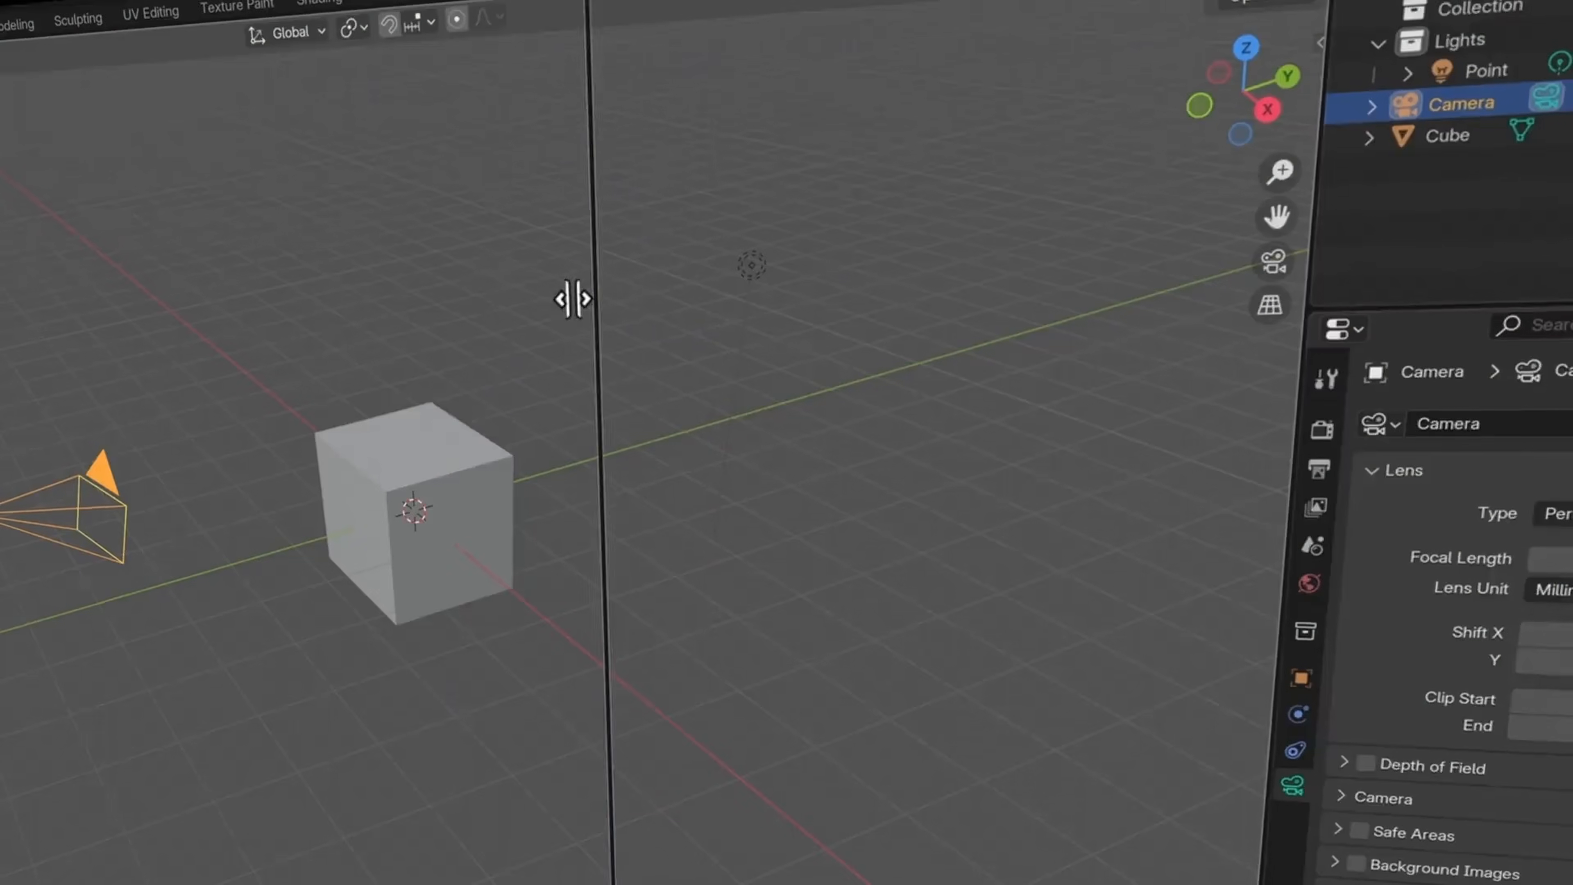
left_click_drag(573, 298, 434, 372)
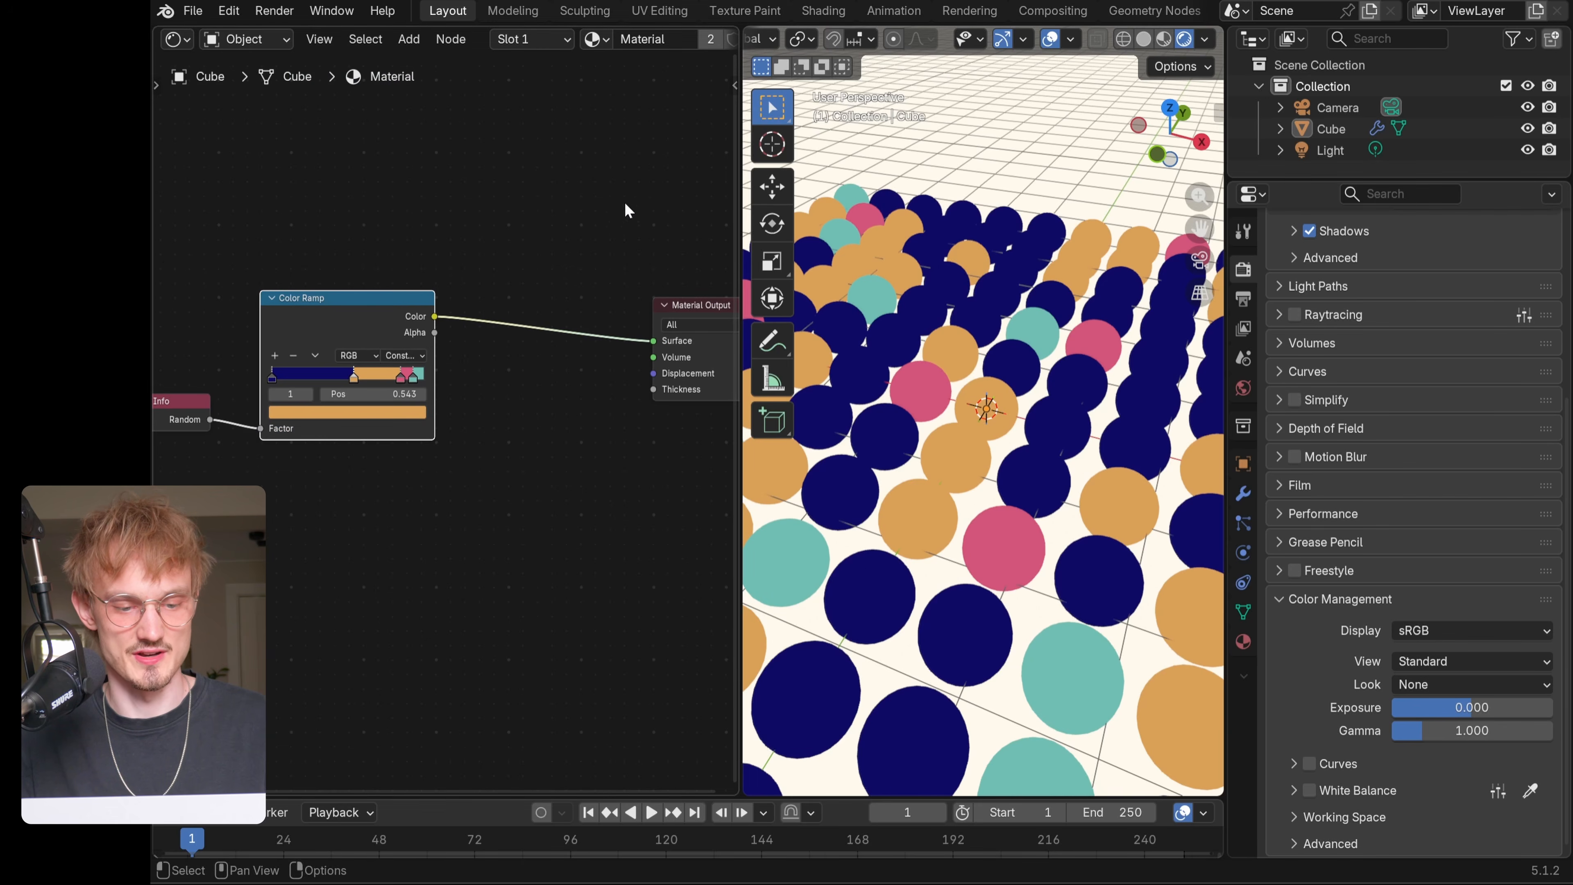
- Widen the 3D viewport and split it into two stacked viewports, framing the whole sphere grid in the lower one
left_click_drag(742, 218, 555, 218)
left_click_drag(564, 792, 594, 416)
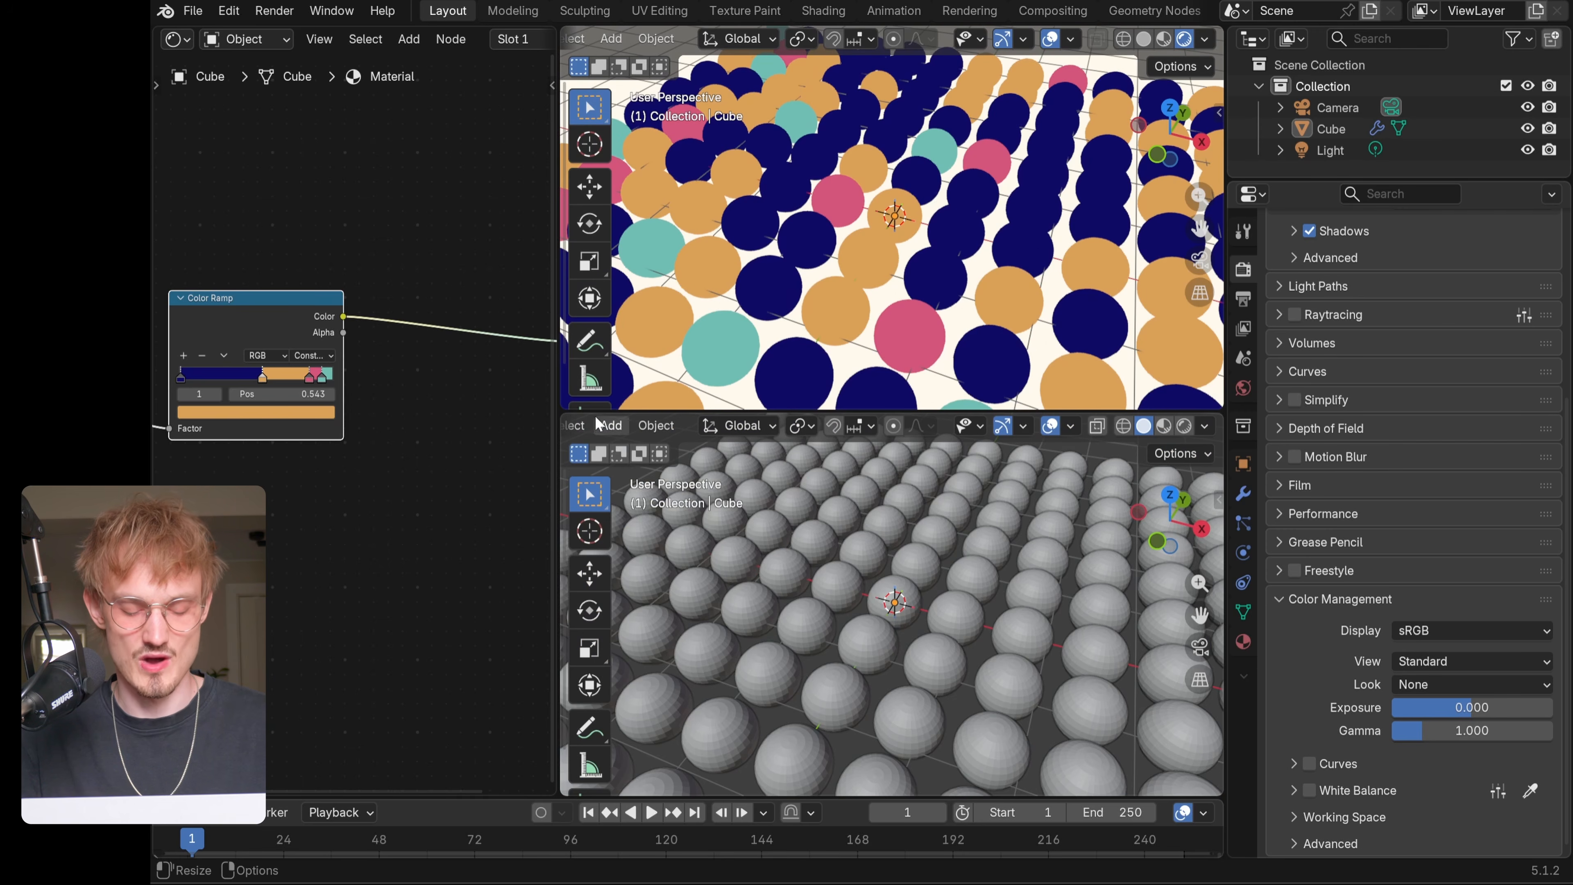
scroll(861, 627, "down", 4)
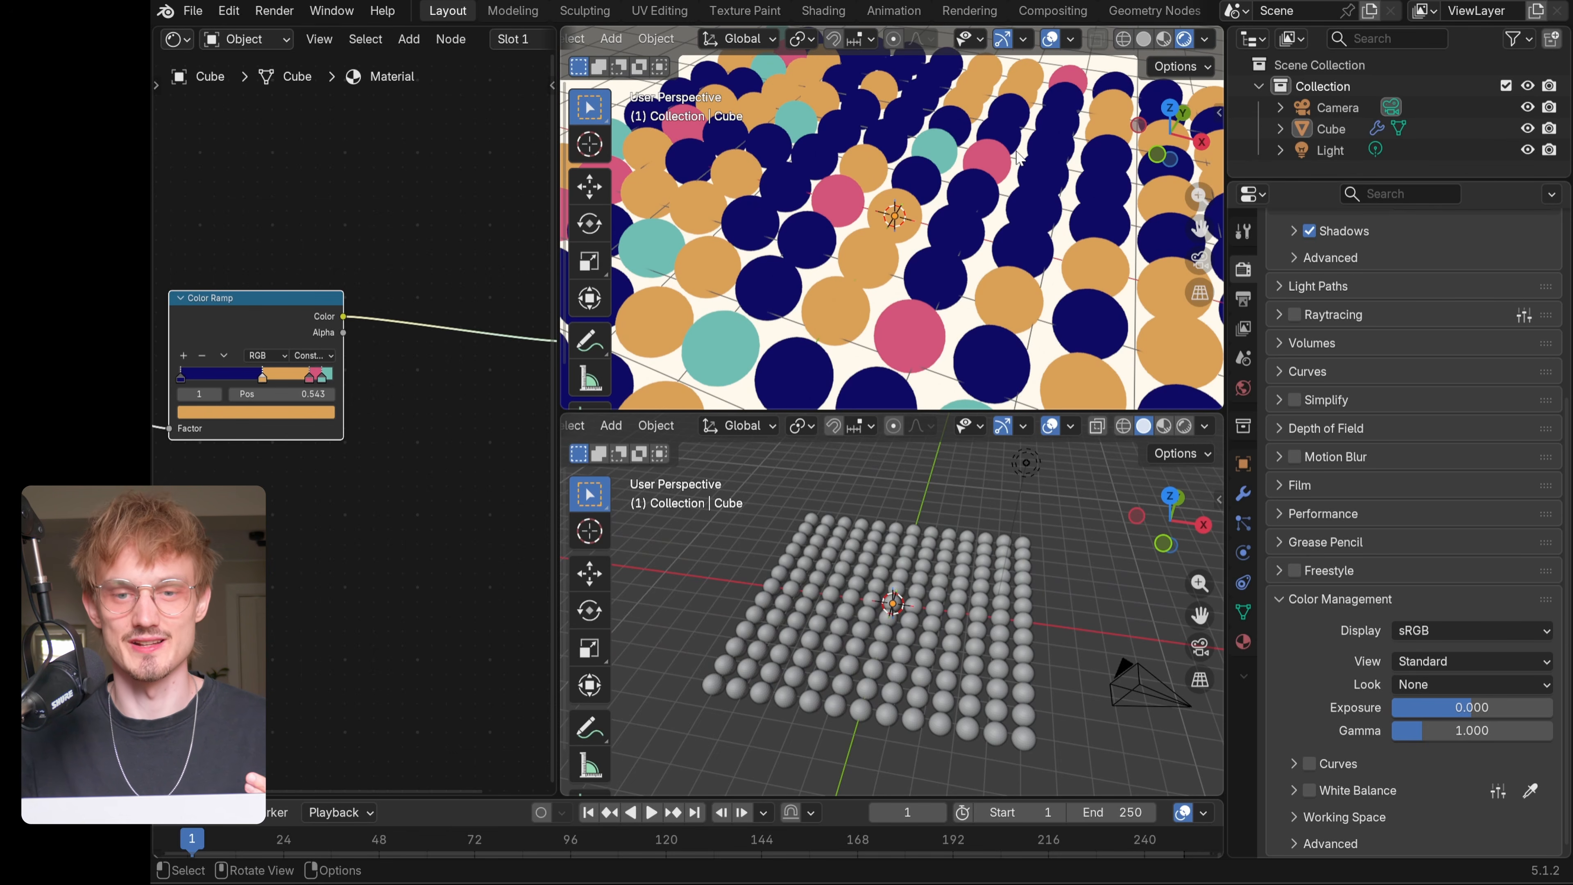
- Hide the overlays and toolbar in the upper viewport and frame the whole coloured sphere grid there
scroll(843, 162, "down", 5)
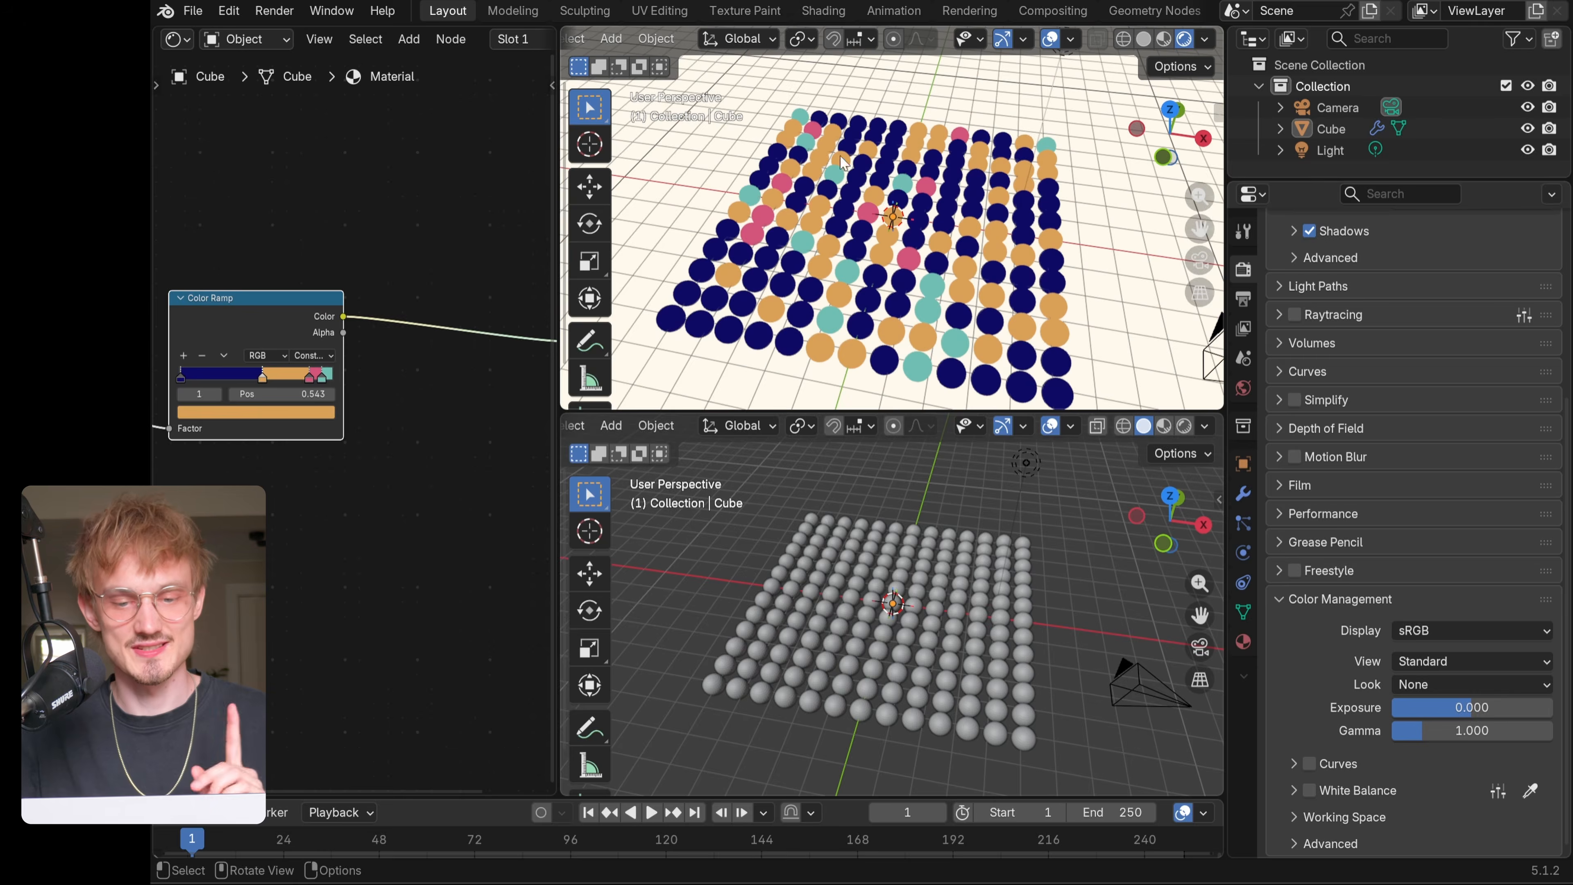
left_click(1054, 40)
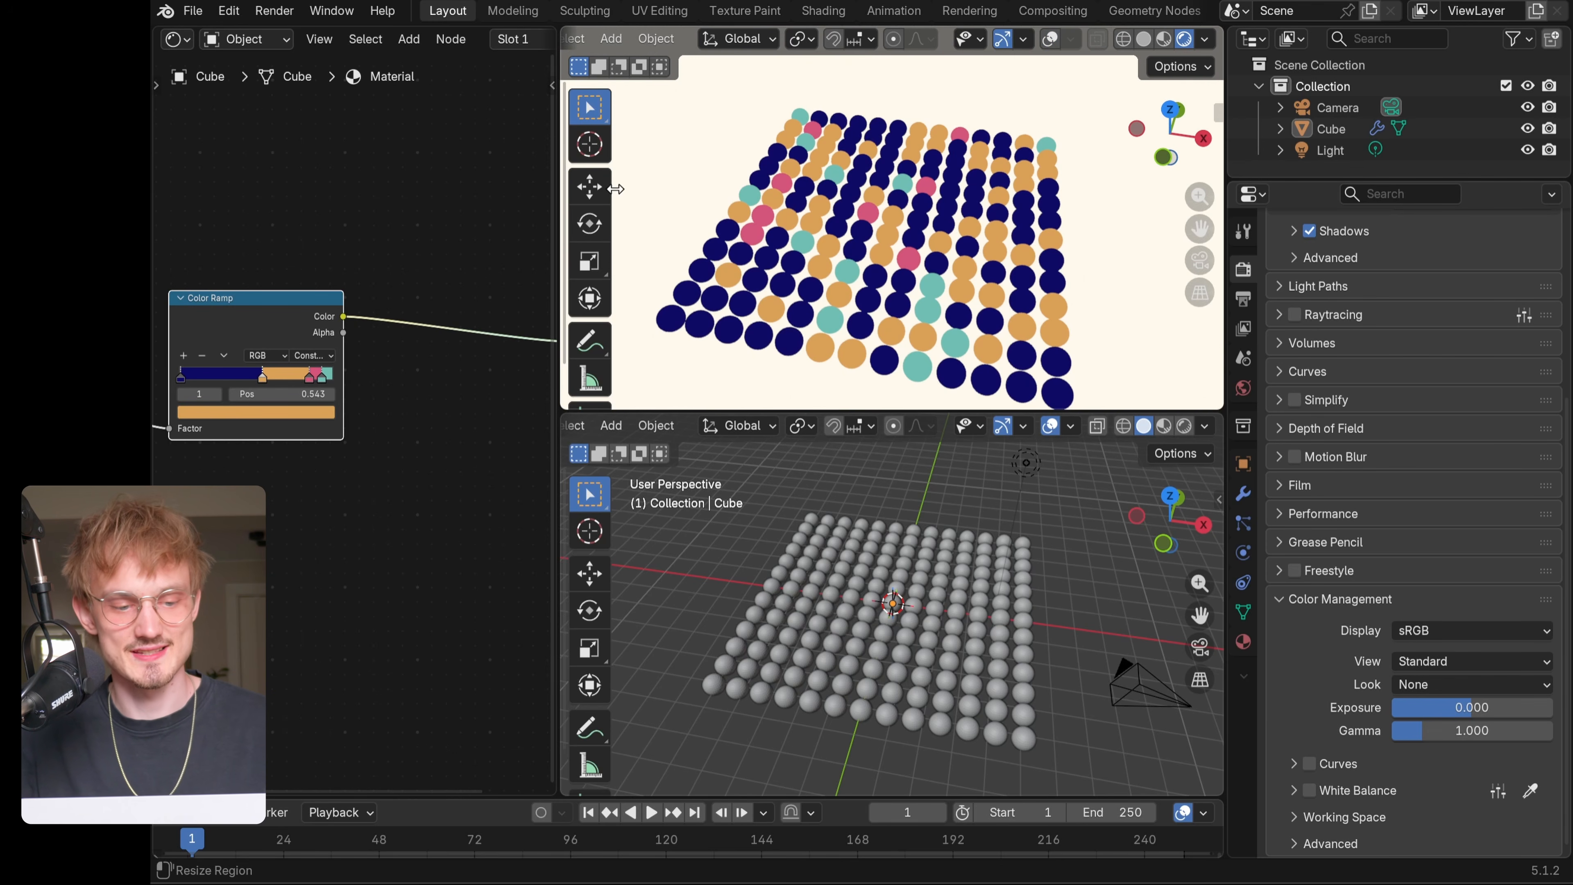
left_click_drag(608, 187, 544, 186)
scroll(885, 215, "down", 2)
middle_click_drag(885, 215, 893, 223)
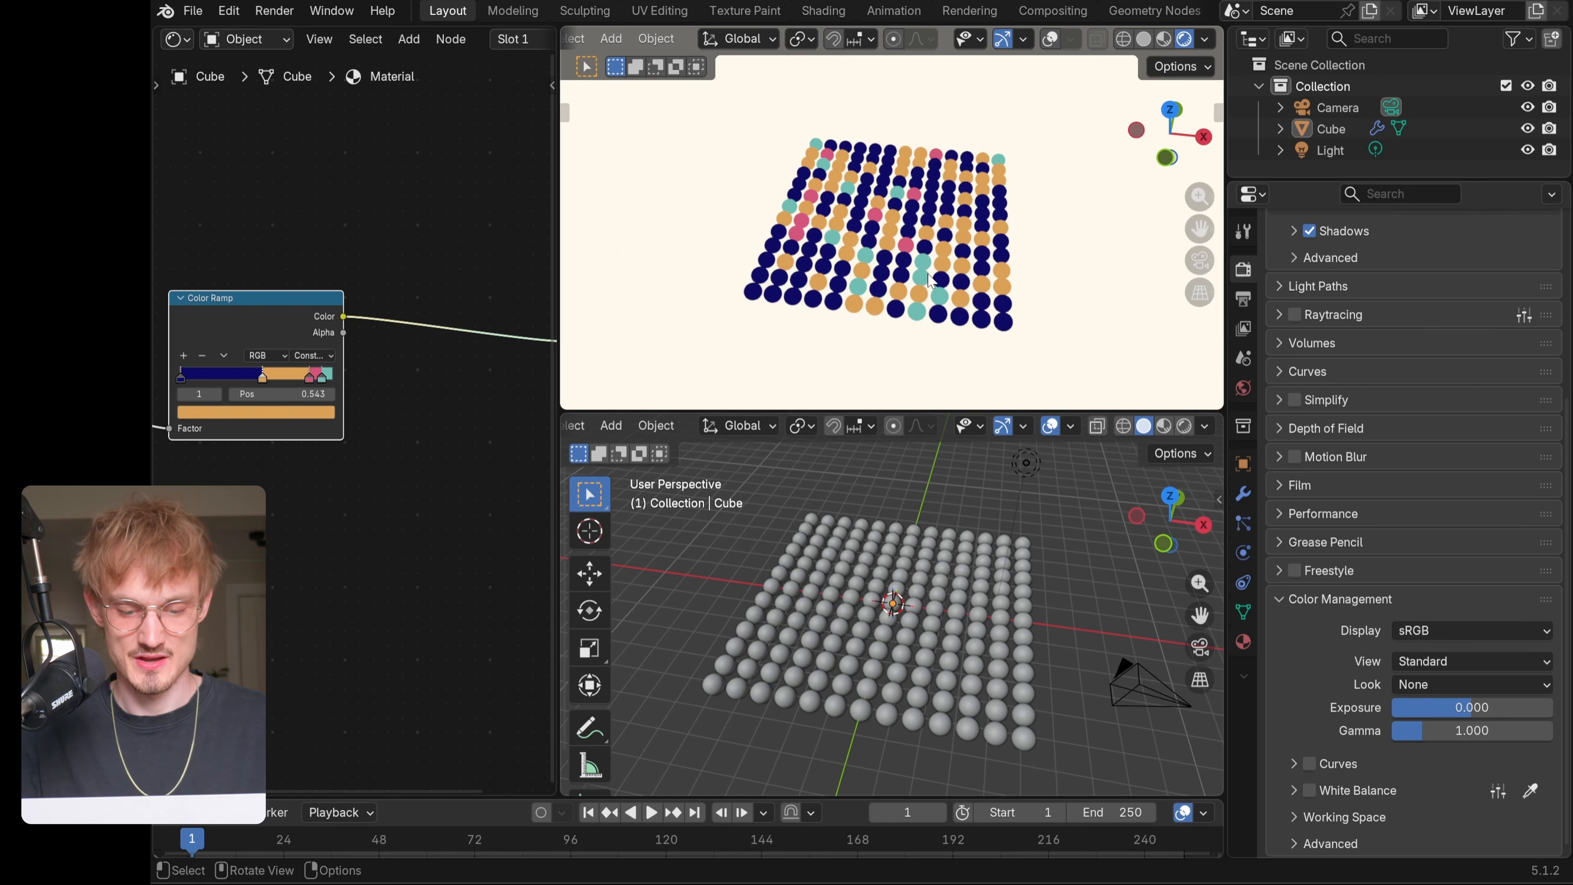
- Select the camera, look through it in the upper viewport, and hide that viewport's gizmos
left_click(1124, 673)
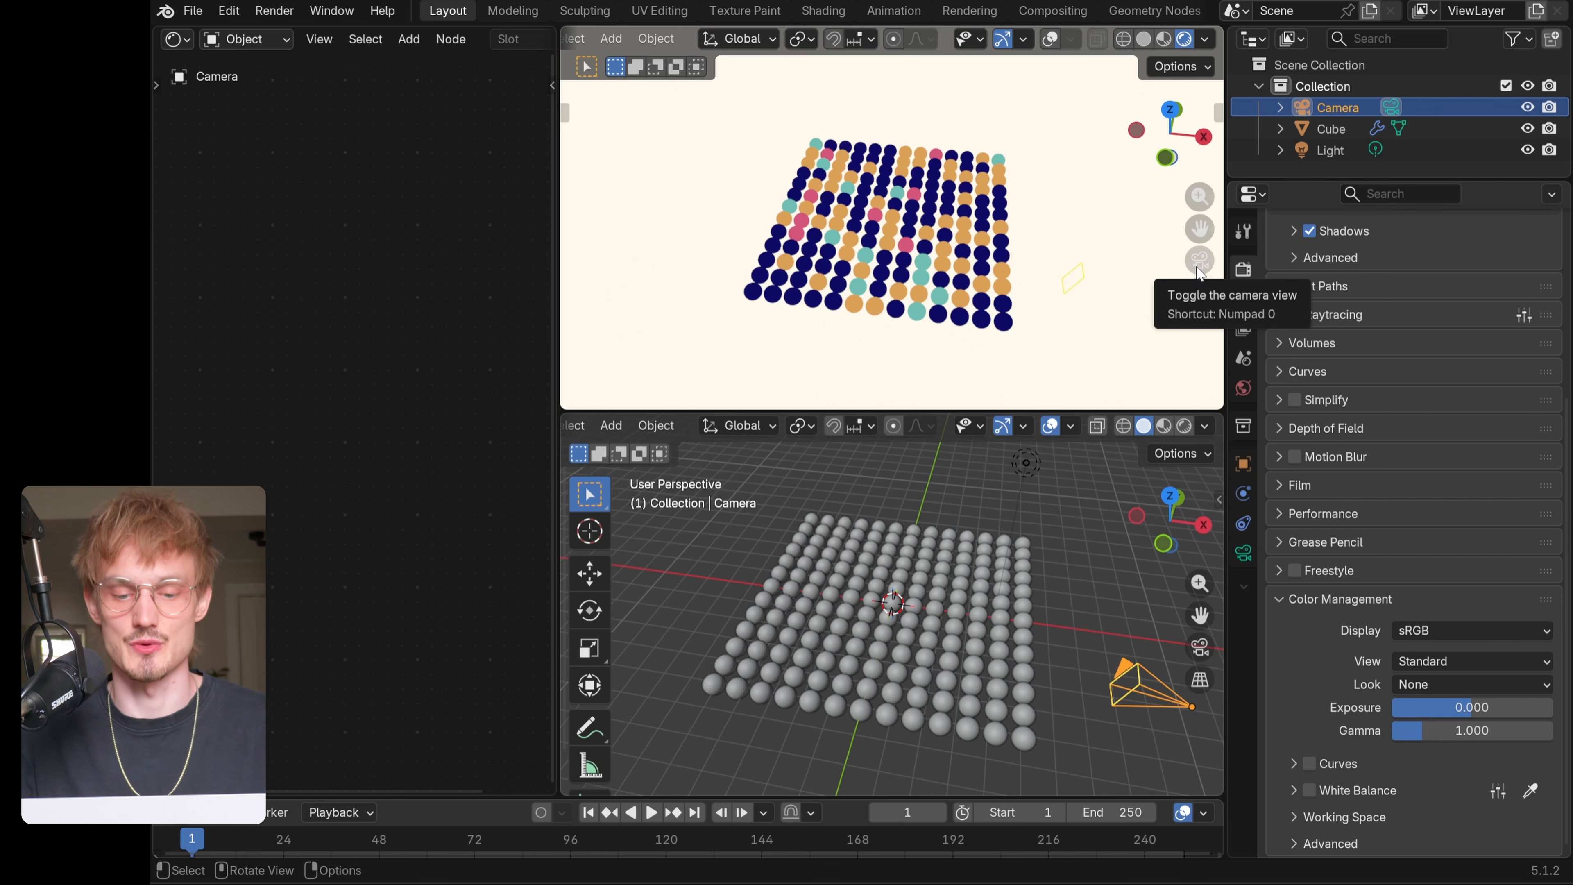
left_click(1199, 265)
scroll(965, 214, "up", 2)
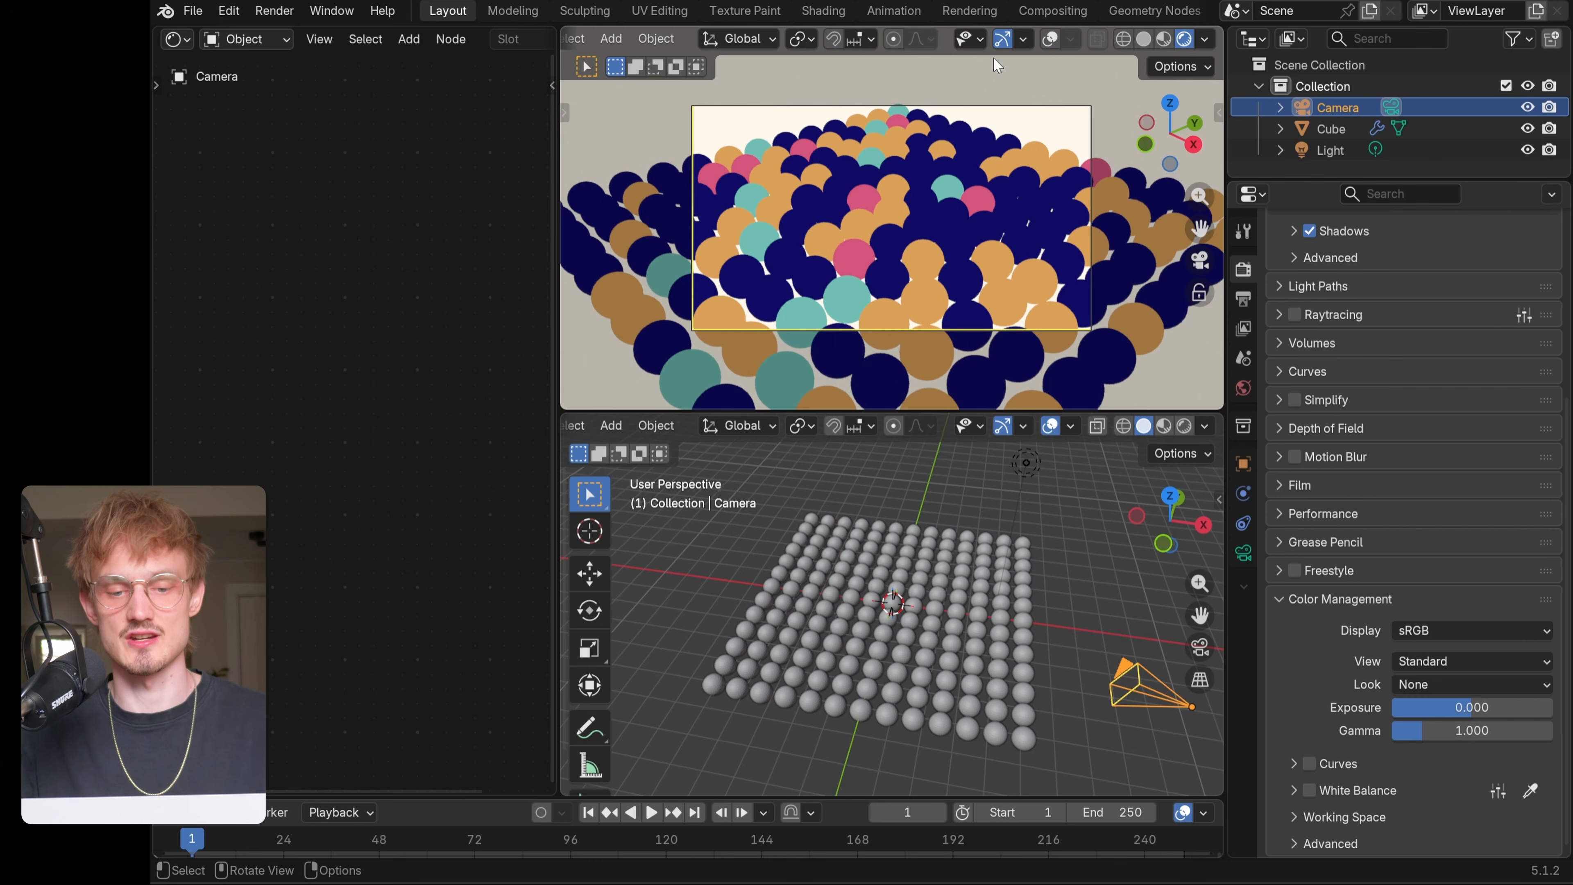
left_click(1002, 40)
scroll(1023, 152, "up", 2)
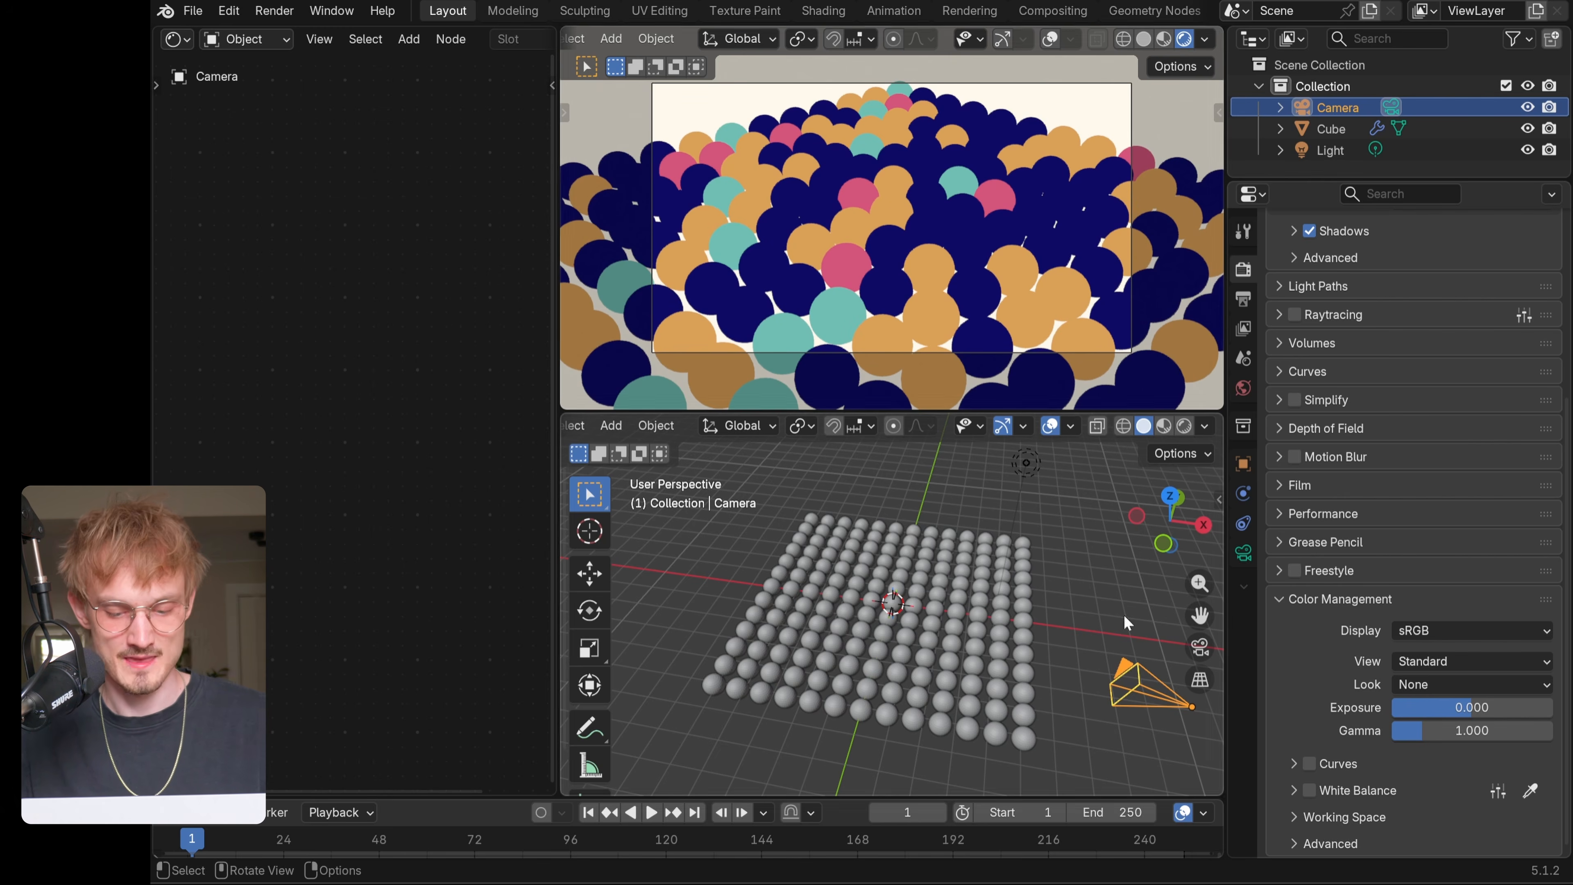
- Activate the Move tool in the lower viewport and shift the camera along X to about 4.08 m
scroll(1078, 654, "down", 1)
middle_click_drag(1119, 676, 1045, 643, "shift")
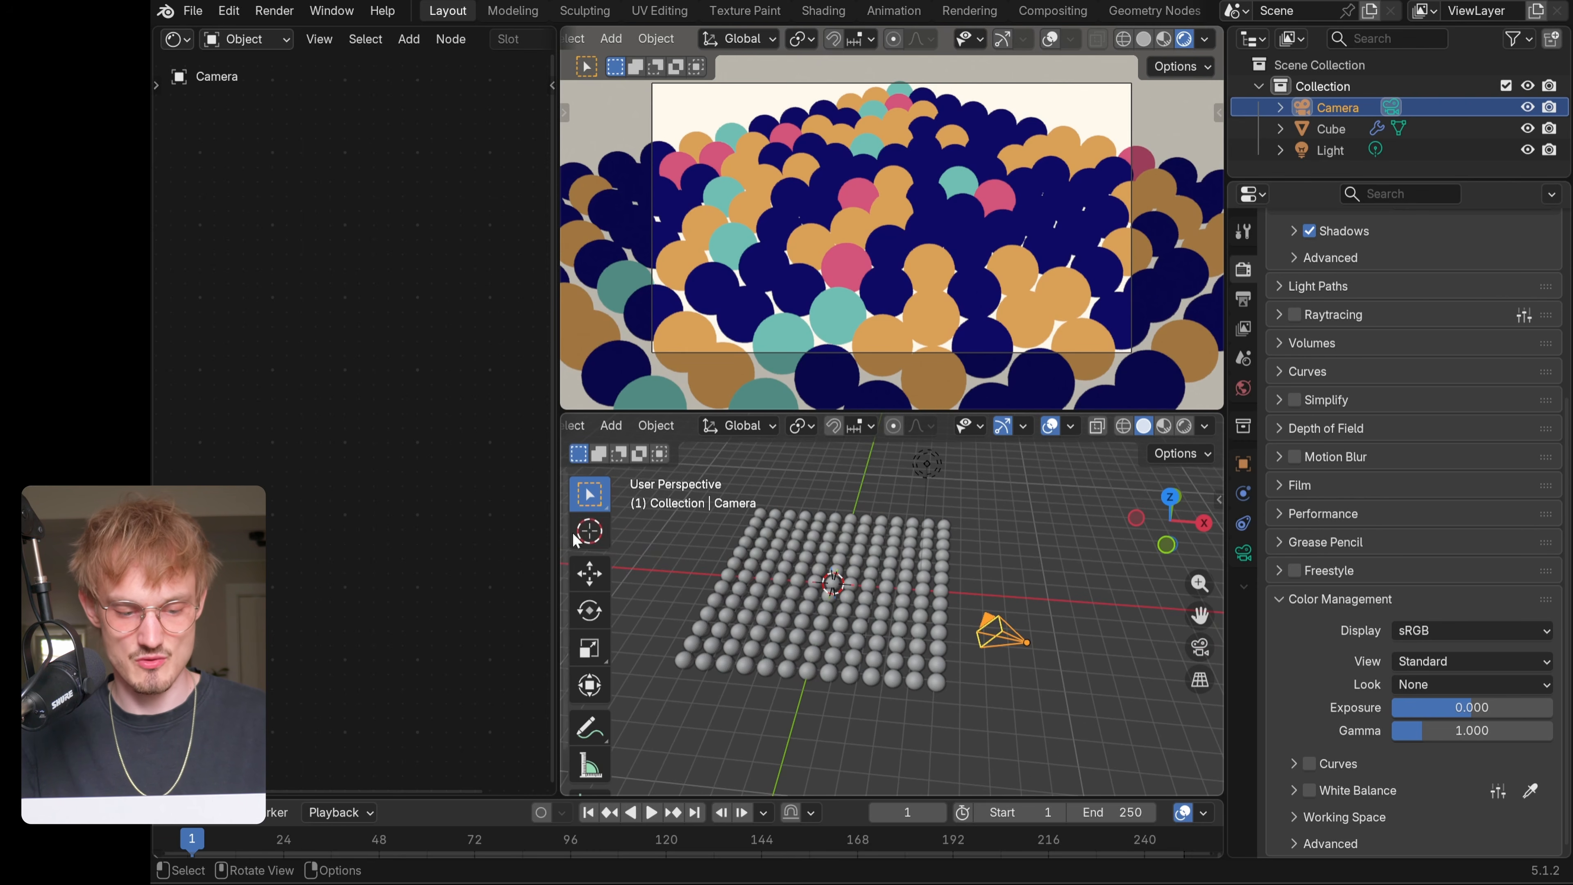
left_click(598, 576)
left_click_drag(1100, 650, 954, 637)
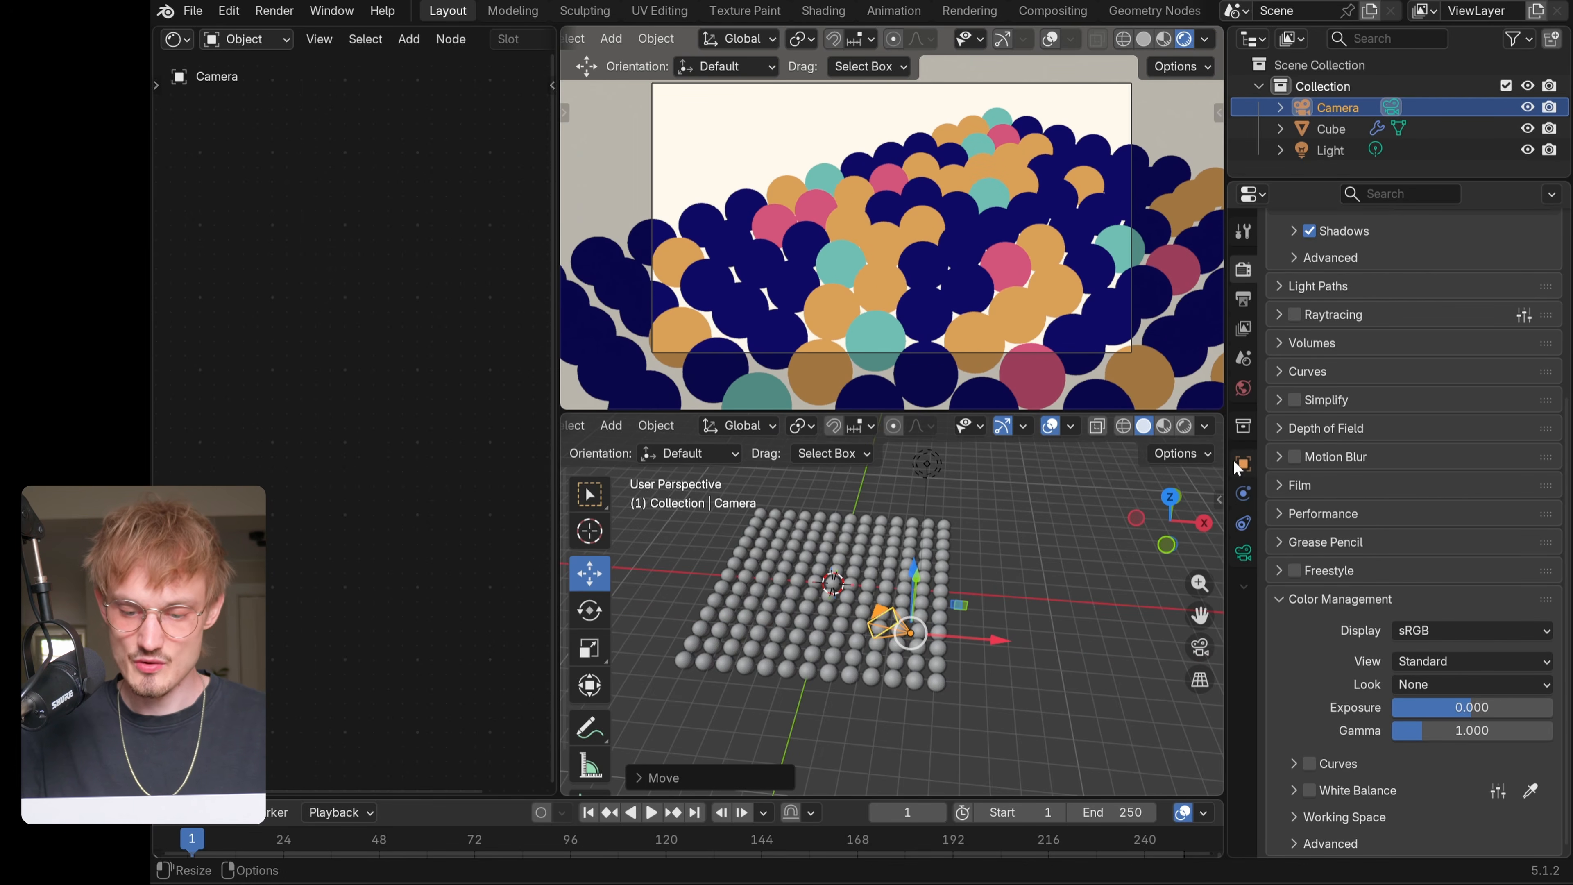
- Set the camera's X, Y and Z rotation to 0° in its object transform
left_click(1241, 466)
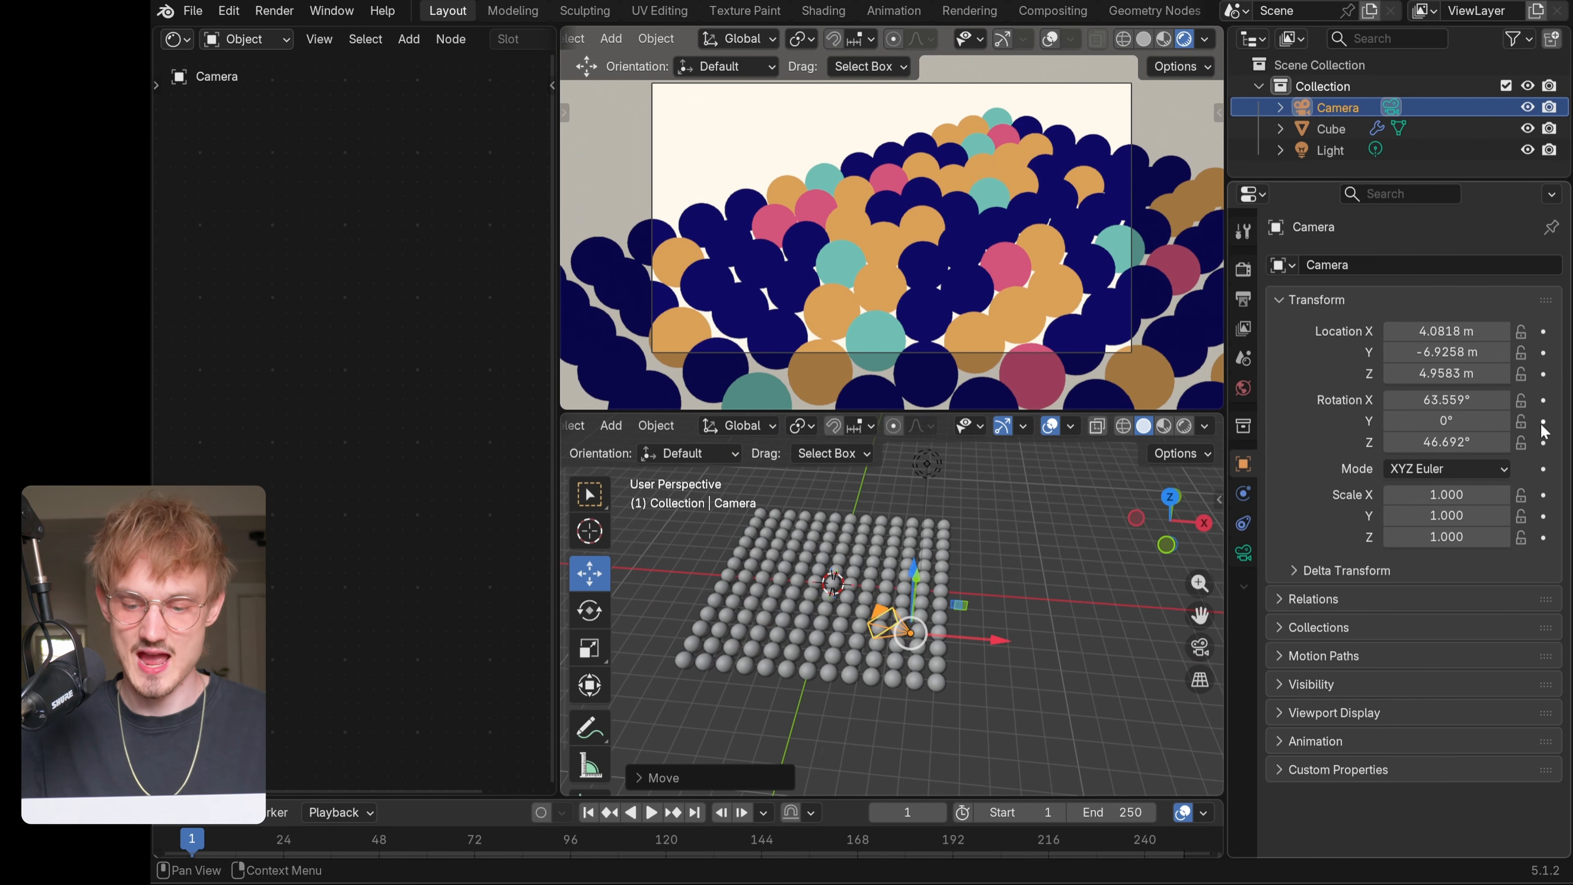
mouse_move(1443, 400)
left_mouse_down()
mouse_move(1443, 442)
mouse_move(1438, 401)
left_mouse_up()
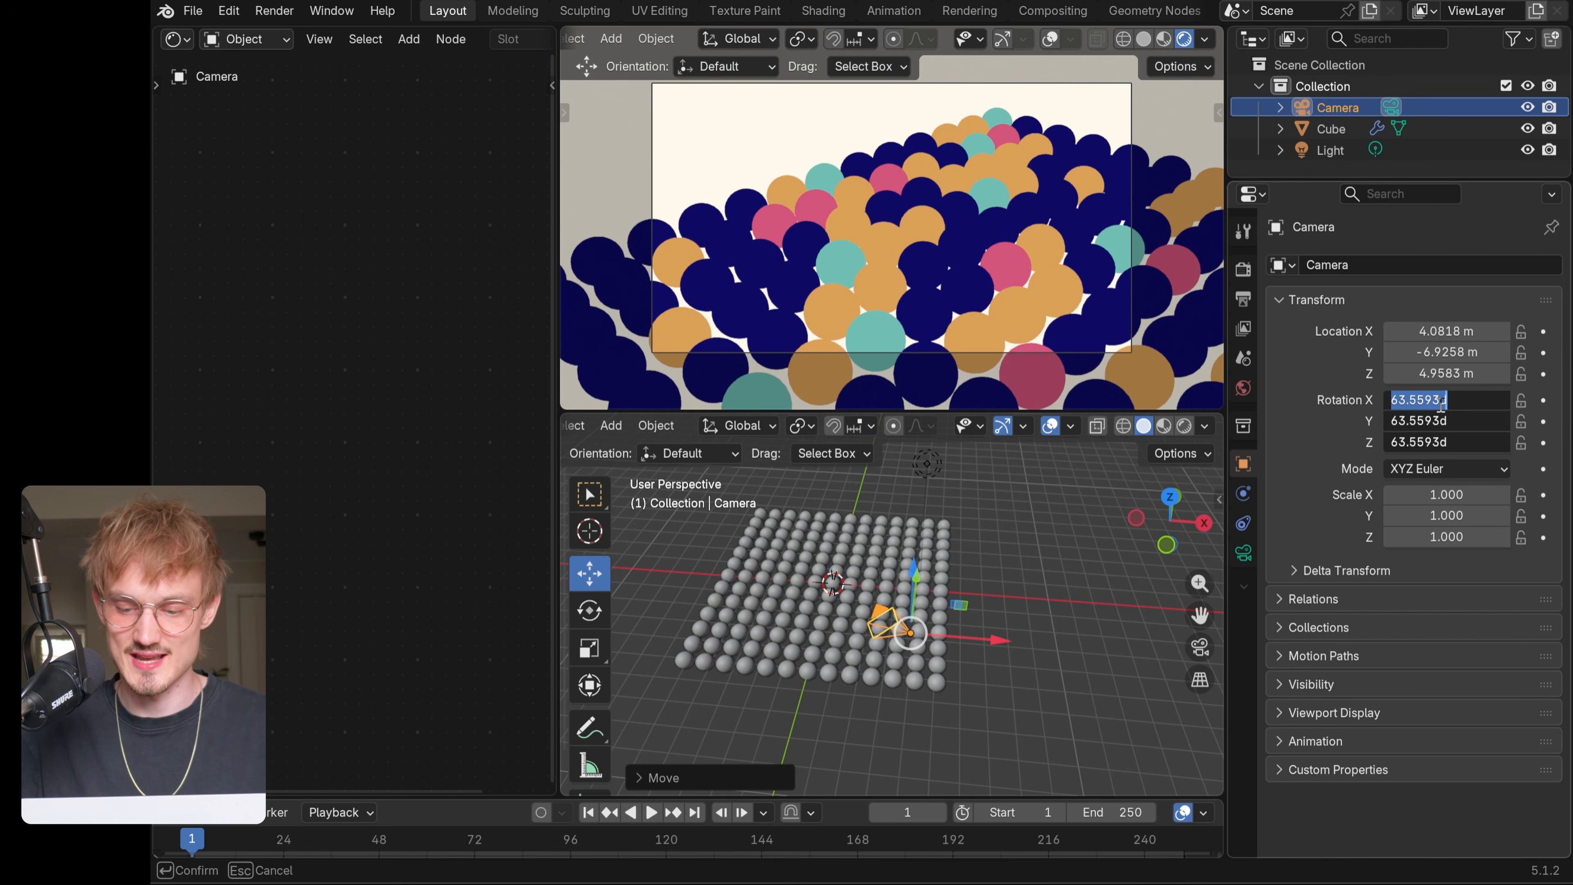
type("0")
key("Return")
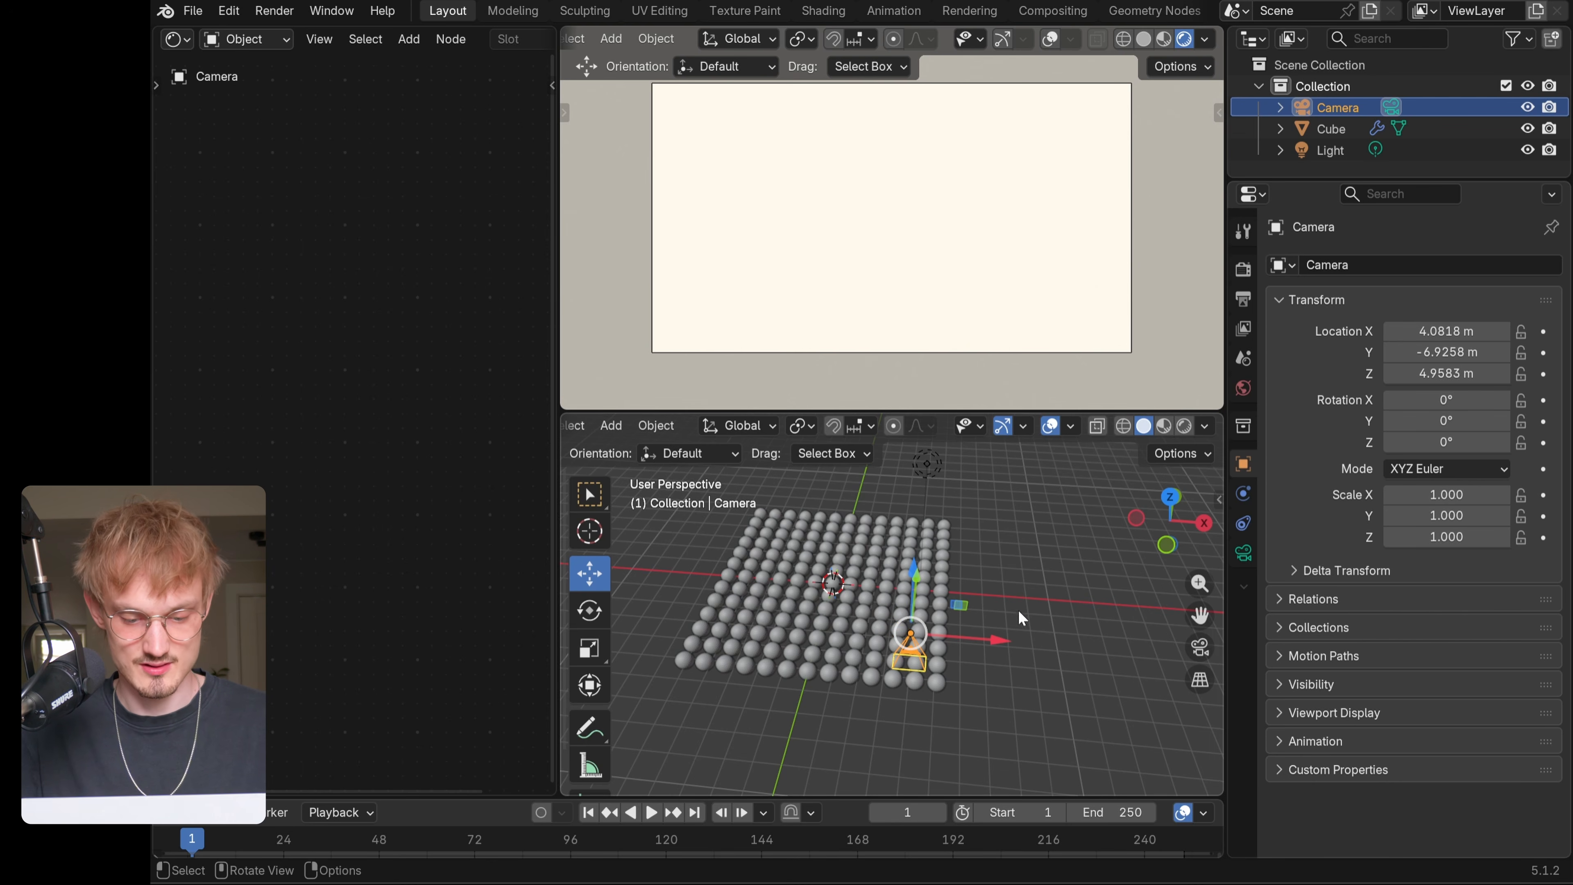
- Move the camera over the sphere grid and set its X, Y and Z location to 0 m
middle_click_drag(1017, 609, 931, 639)
key("g")
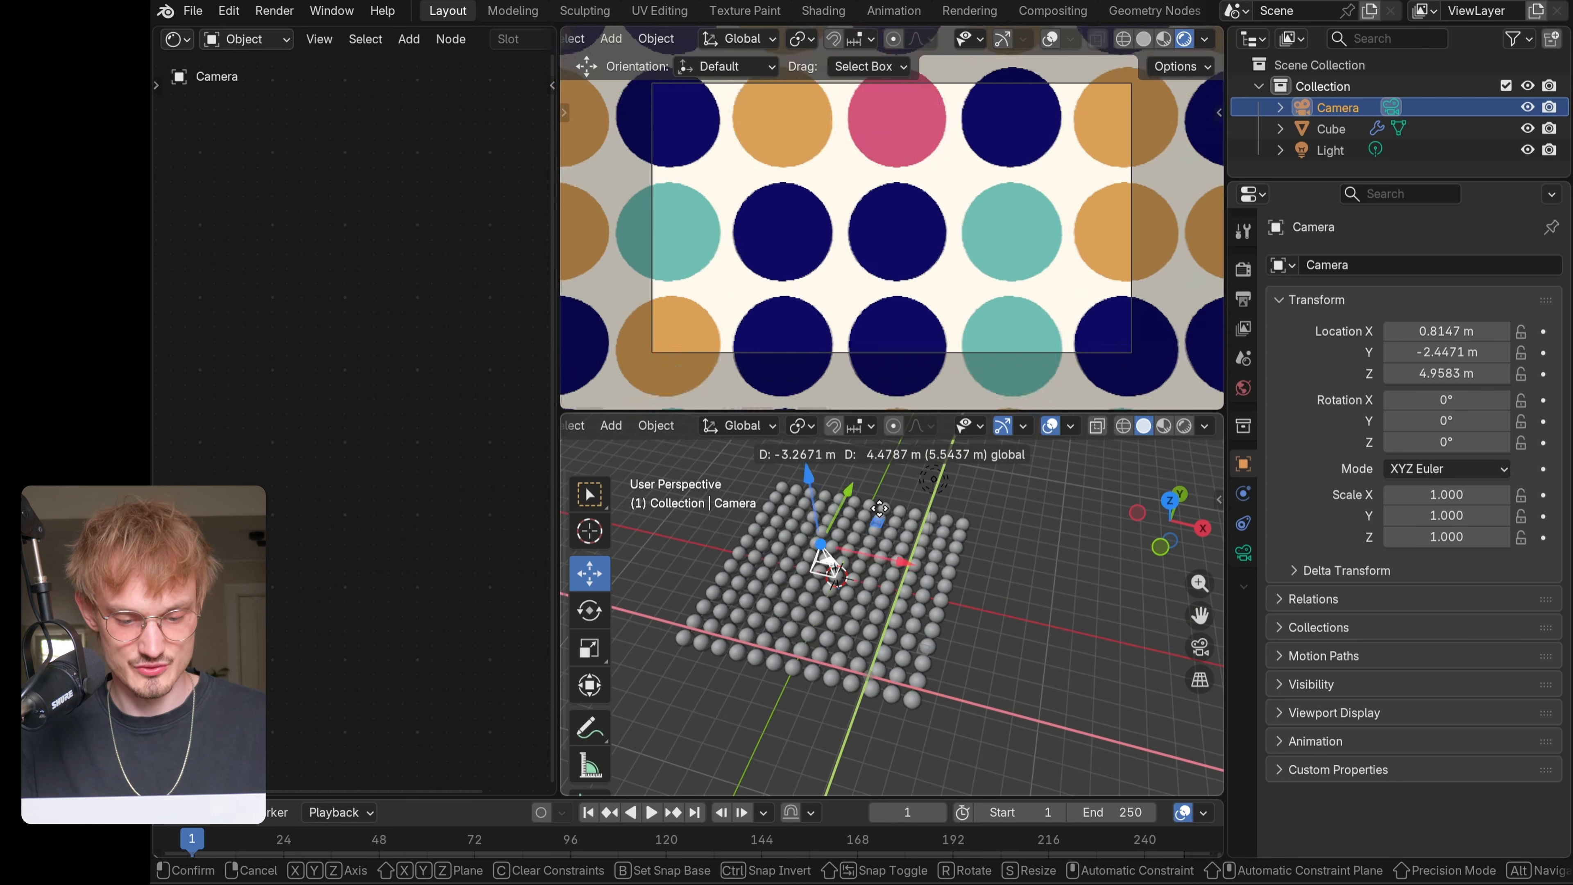
left_click(871, 492)
left_click_drag(1446, 331, 1446, 373)
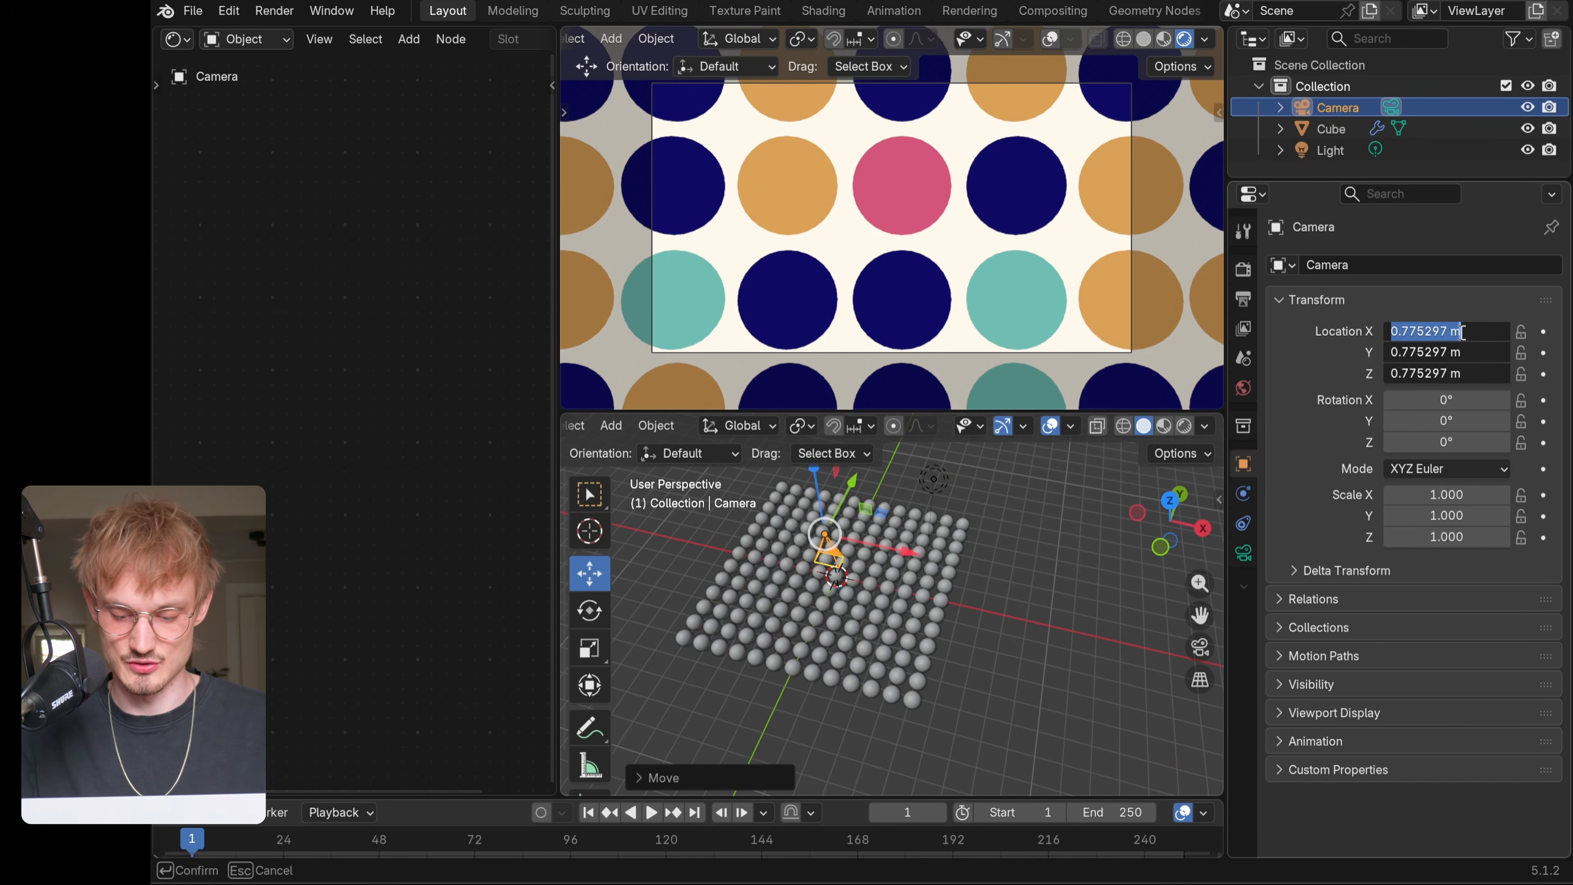
type("0")
key("Return")
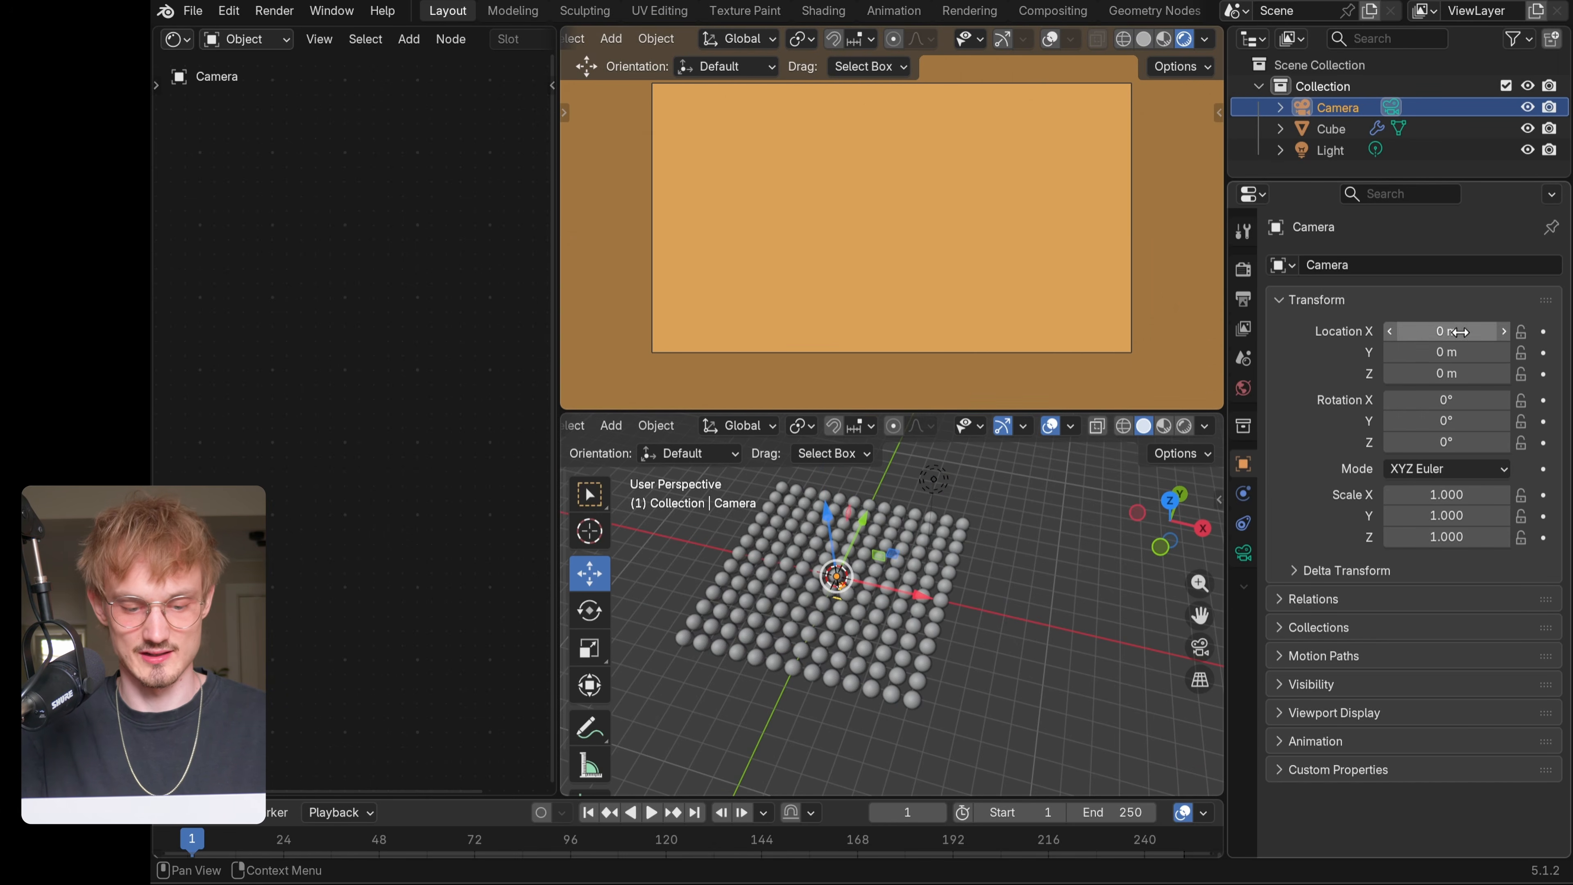
- Raise the camera straight up along Z to about 63.25 m above the sphere grid
left_click_drag(817, 517, 824, 471)
scroll(910, 579, "down", 6)
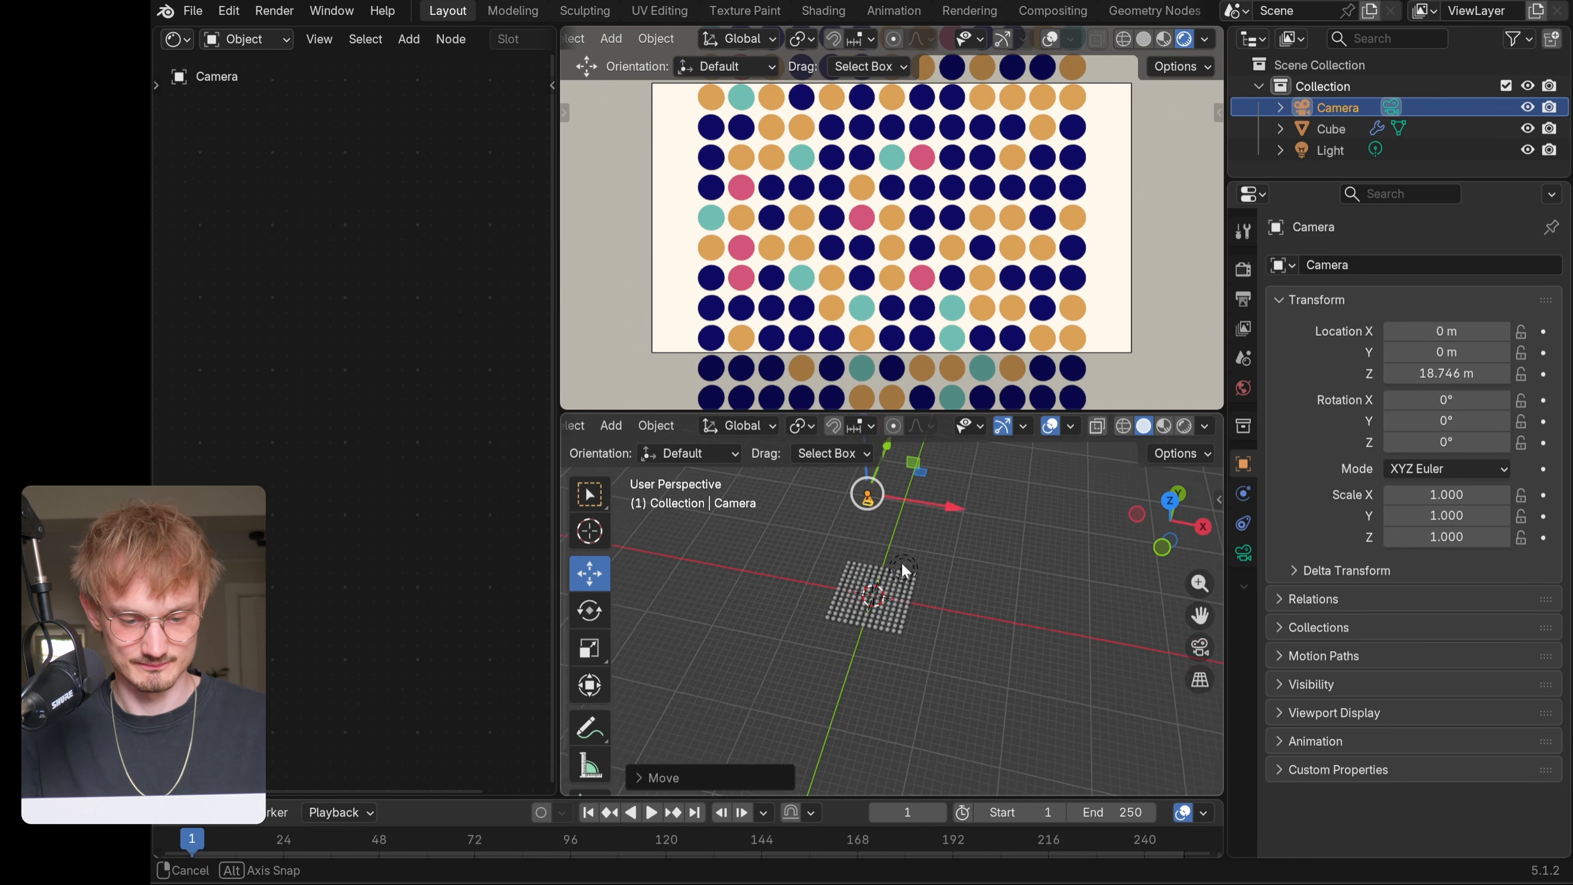
middle_click_drag(923, 519, 937, 616)
left_click_drag(914, 527, 943, 626)
scroll(977, 303, "up", 3, "shift")
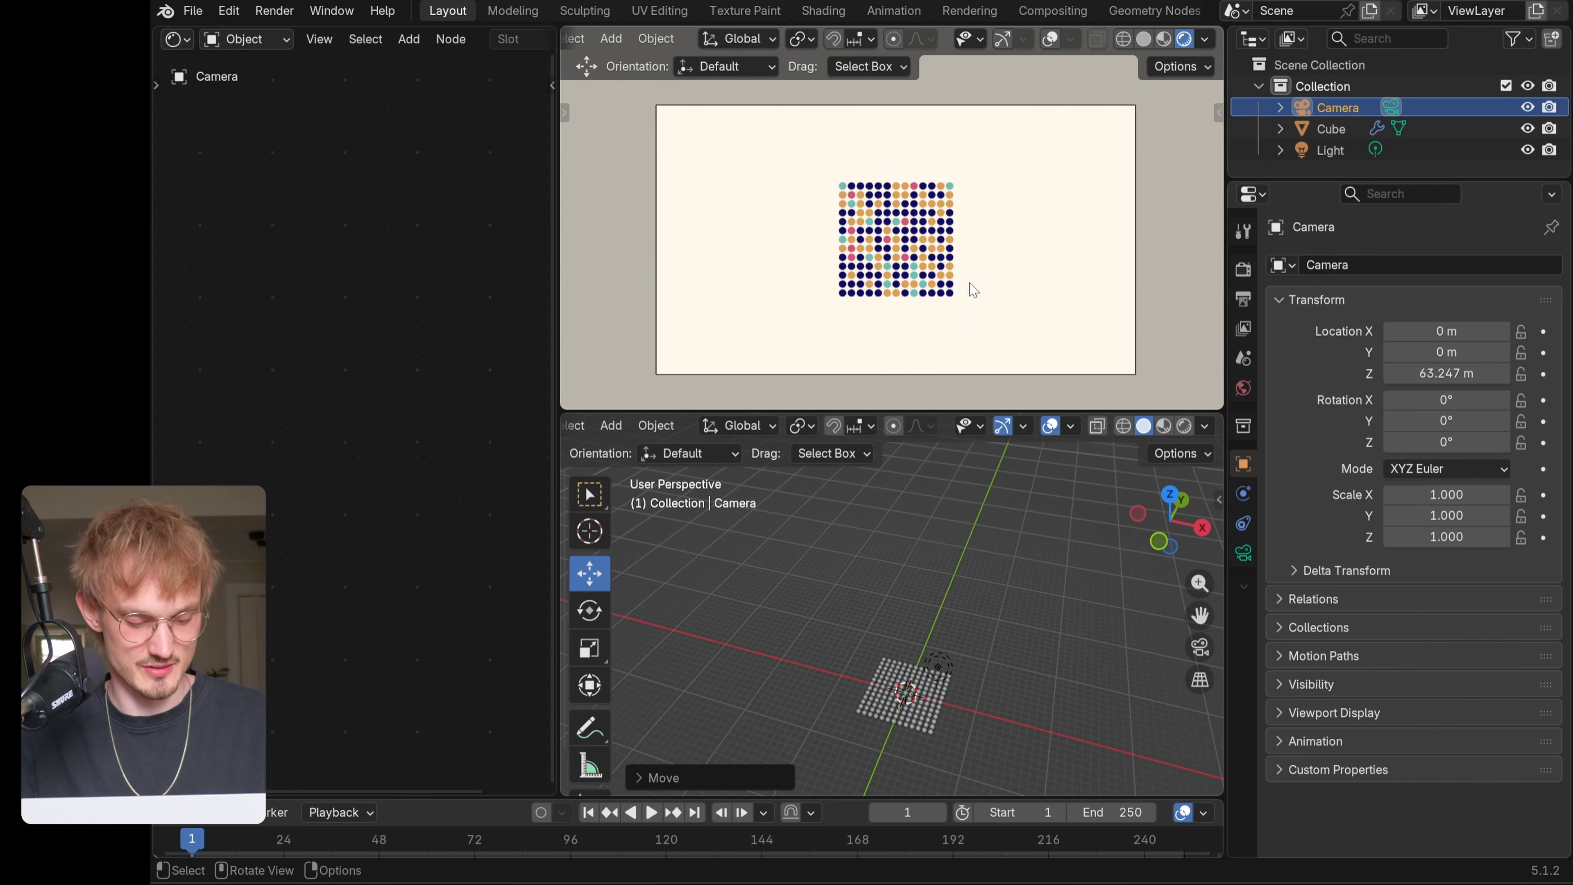
- Check the camera framing in a maximized upper viewport and raise the camera further to about 72.63 m on Z
key("ctrl+space")
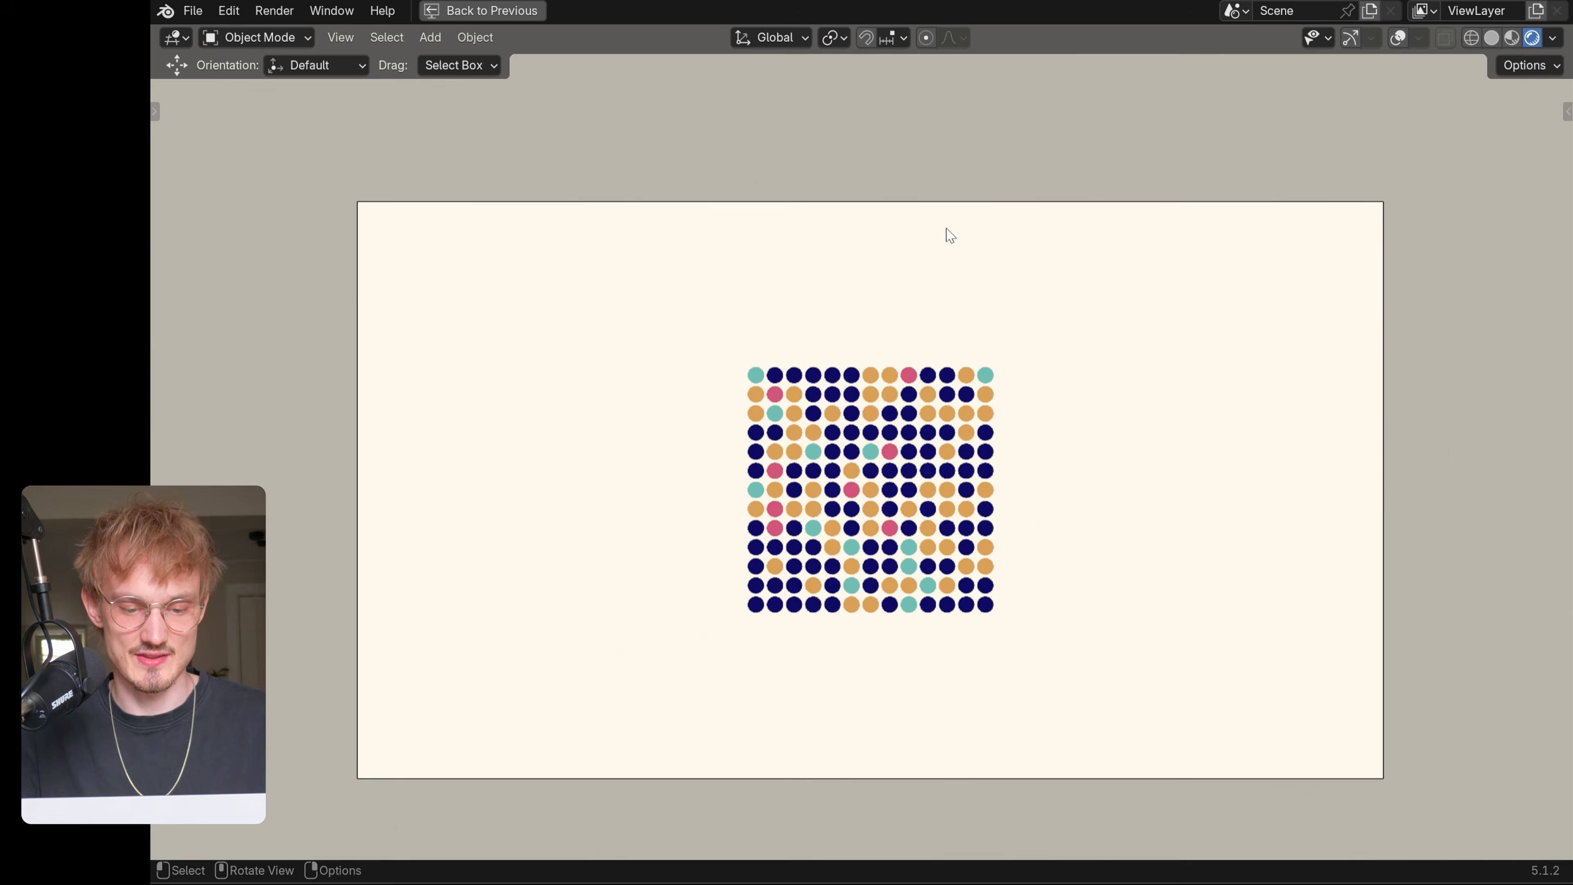
scroll(970, 372, "up", 1)
middle_click_drag(812, 294, 777, 222, "shift")
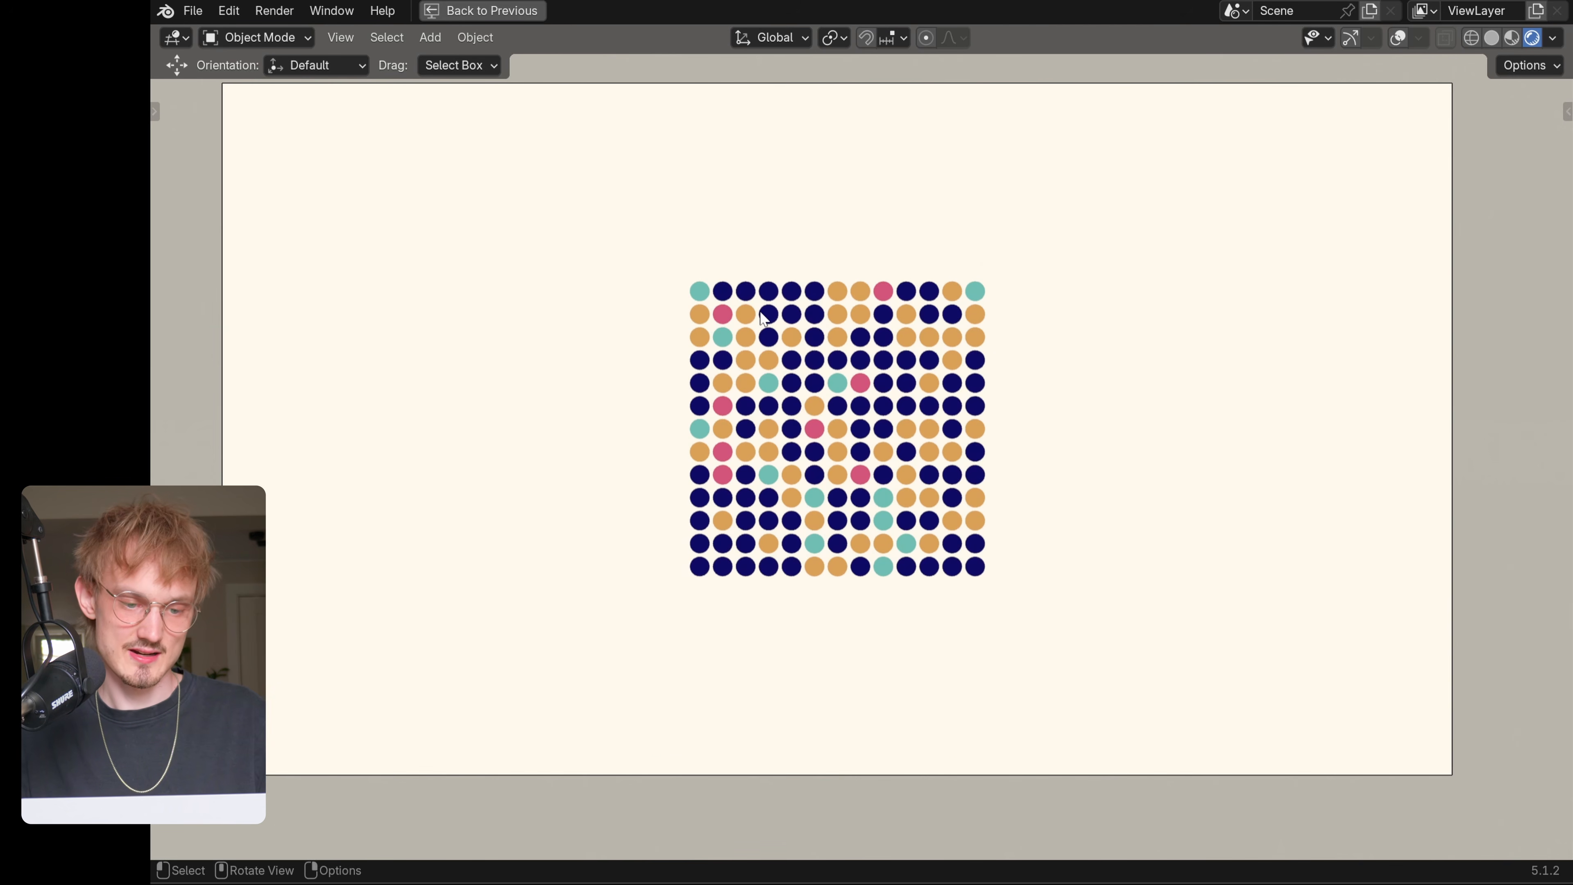
key("ctrl+space")
scroll(932, 617, "up", 2)
left_click_drag(900, 506, 902, 478)
scroll(930, 525, "up", 2)
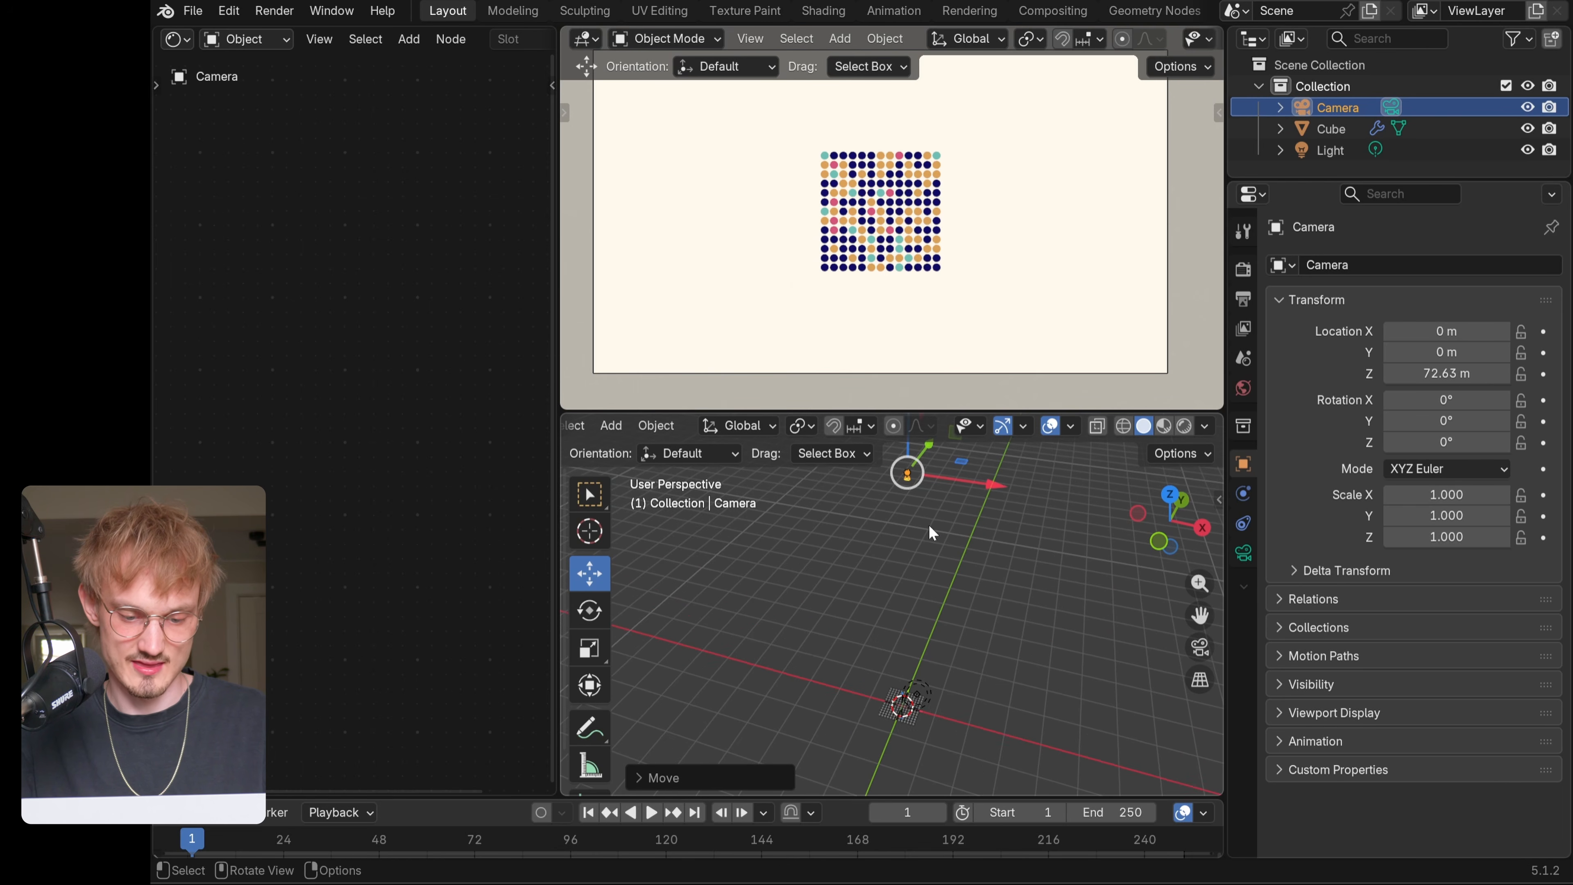
- Select the sphere grid object, widen the node editor, and switch it to the Geometry Node Editor
left_click(892, 711)
left_click_drag(561, 304, 719, 305)
left_click(175, 39)
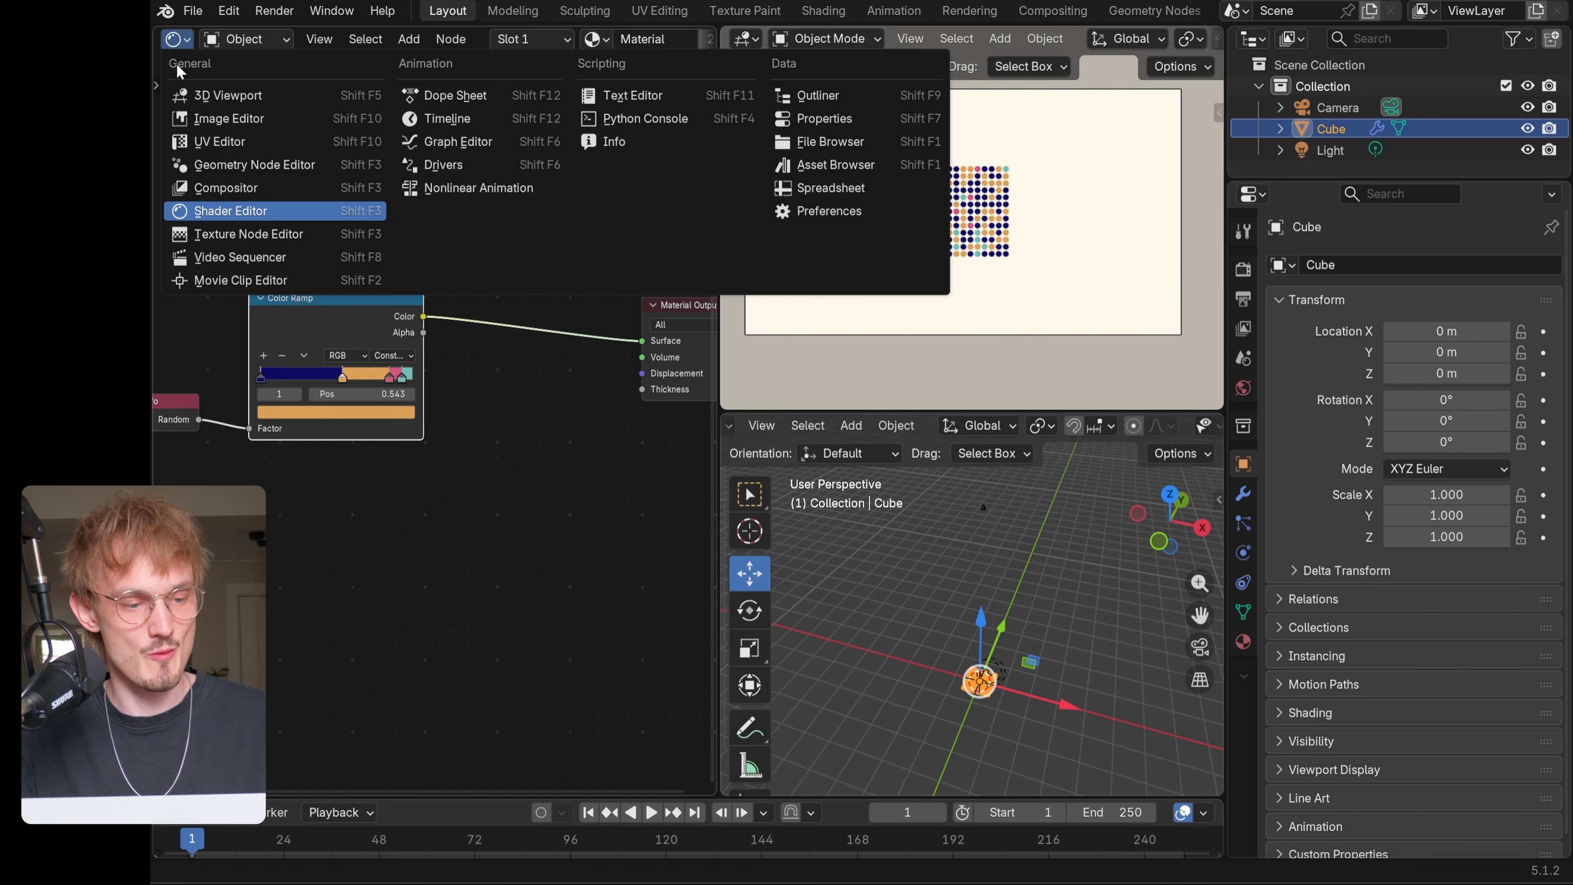
left_click(231, 164)
- Set the Grid node to Size X 48 m, Size Y 23.5 m, Vertices X 55 and Vertices Y 27
middle_click_drag(312, 348, 530, 412)
scroll(530, 413, "up", 3)
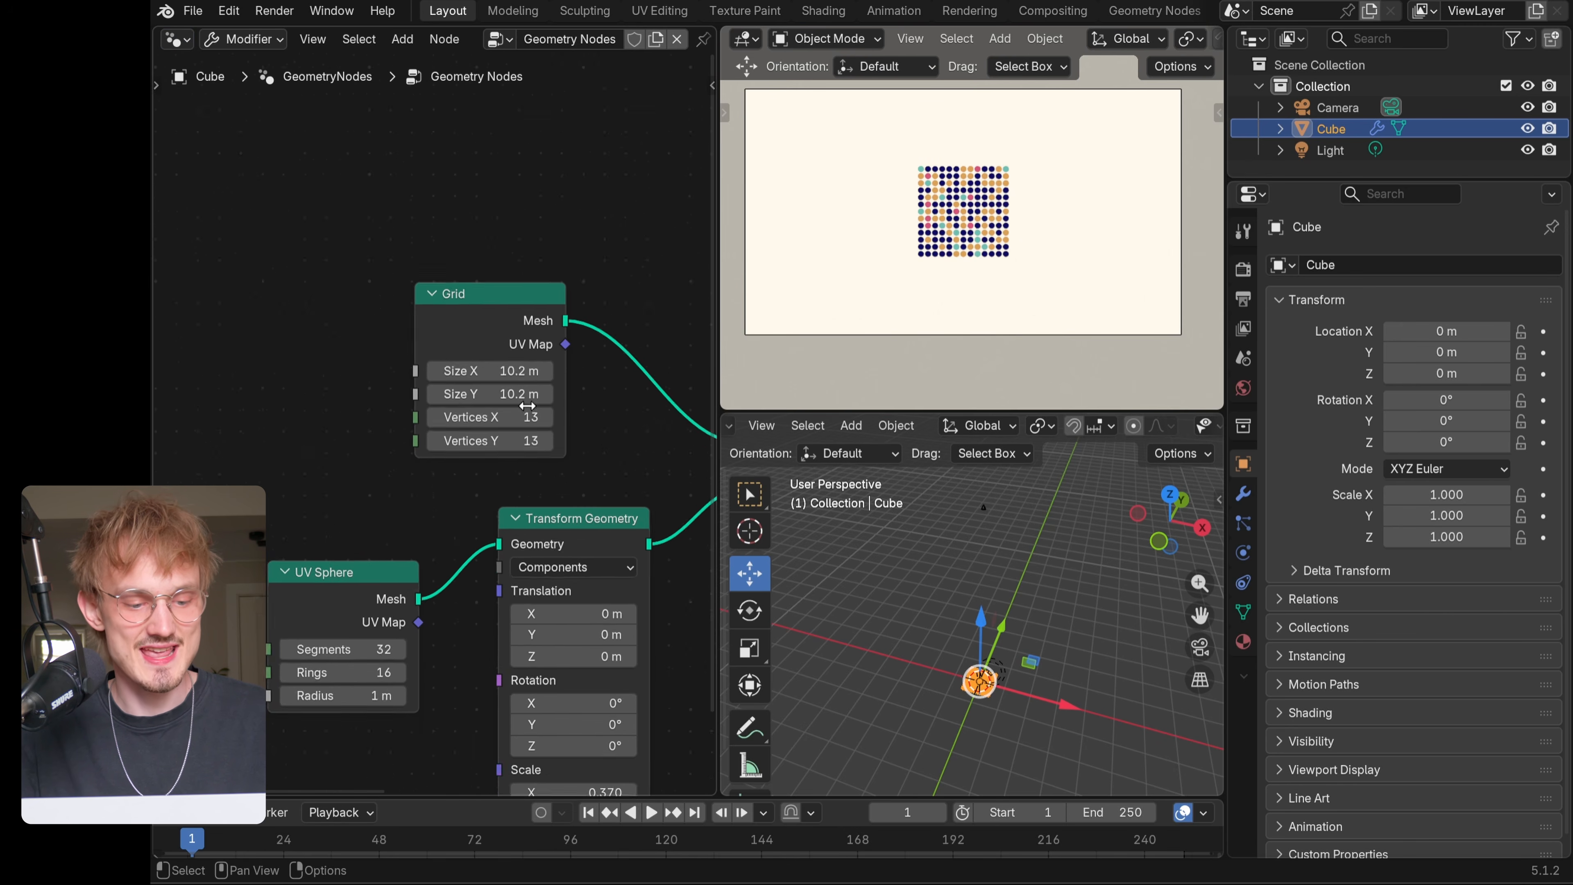
left_click_drag(513, 372, 560, 441)
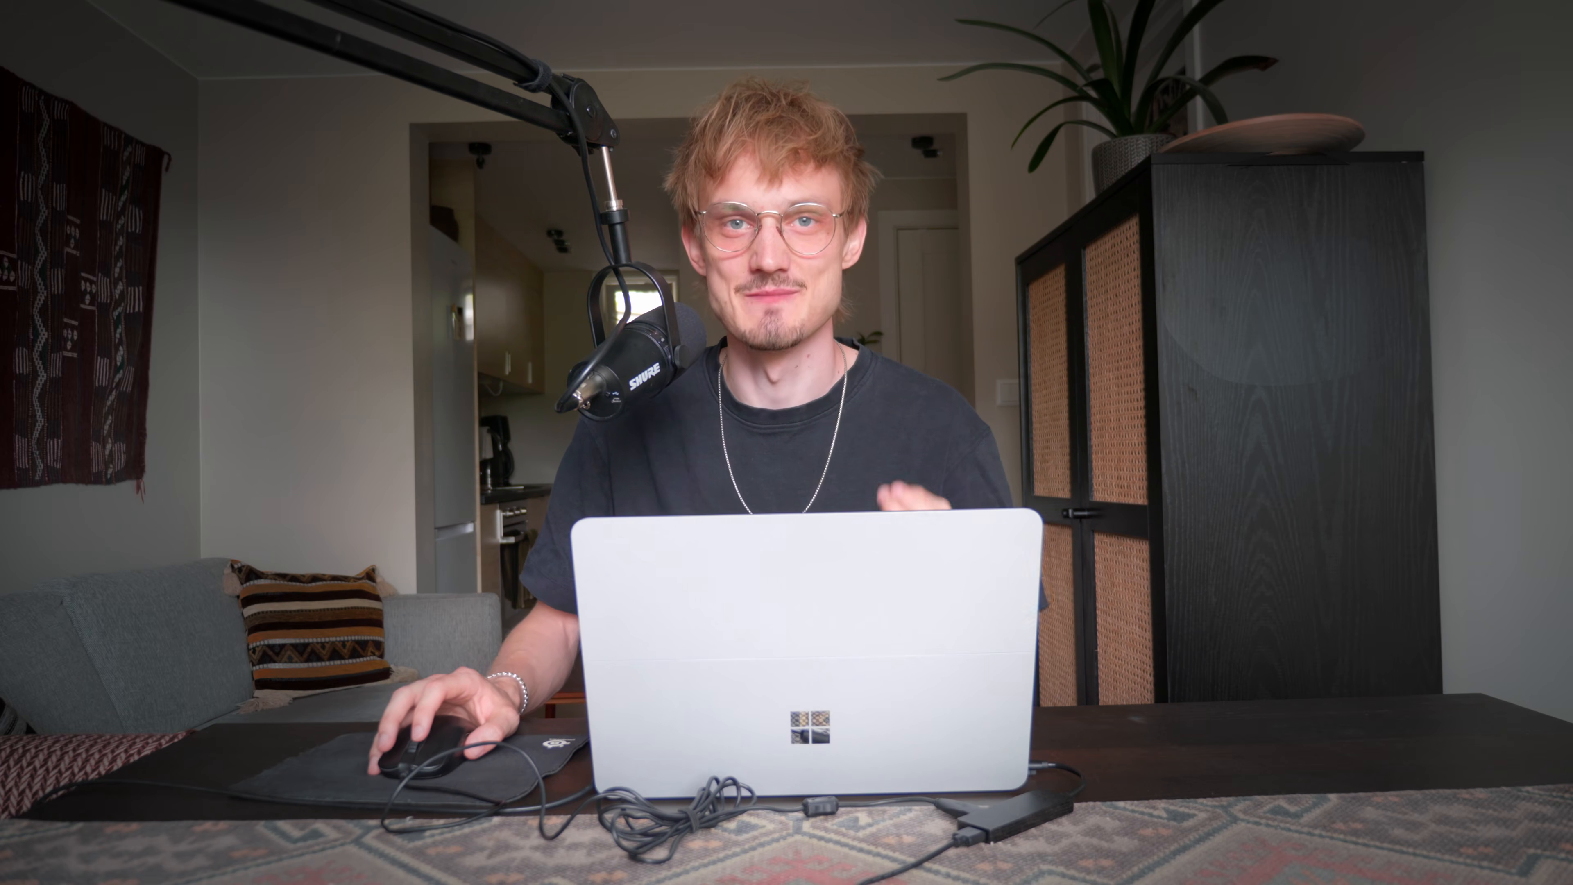
key("g")
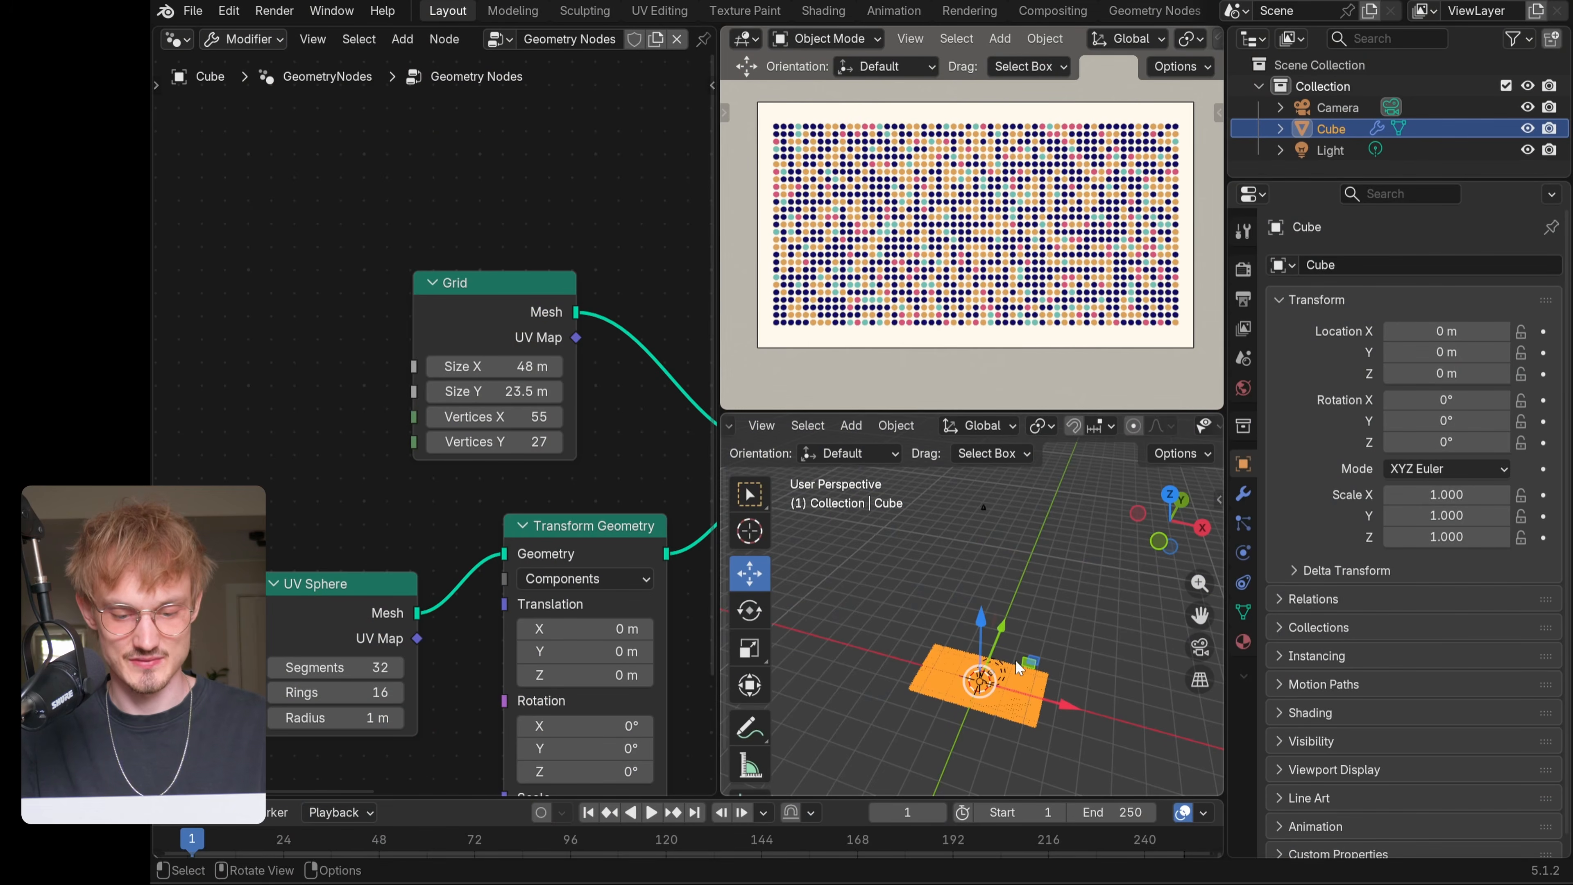
- Add a Text object at the centre of the sphere grid and frame it in the lower viewport
middle_click_drag(1019, 668, 916, 594)
key("shift+a")
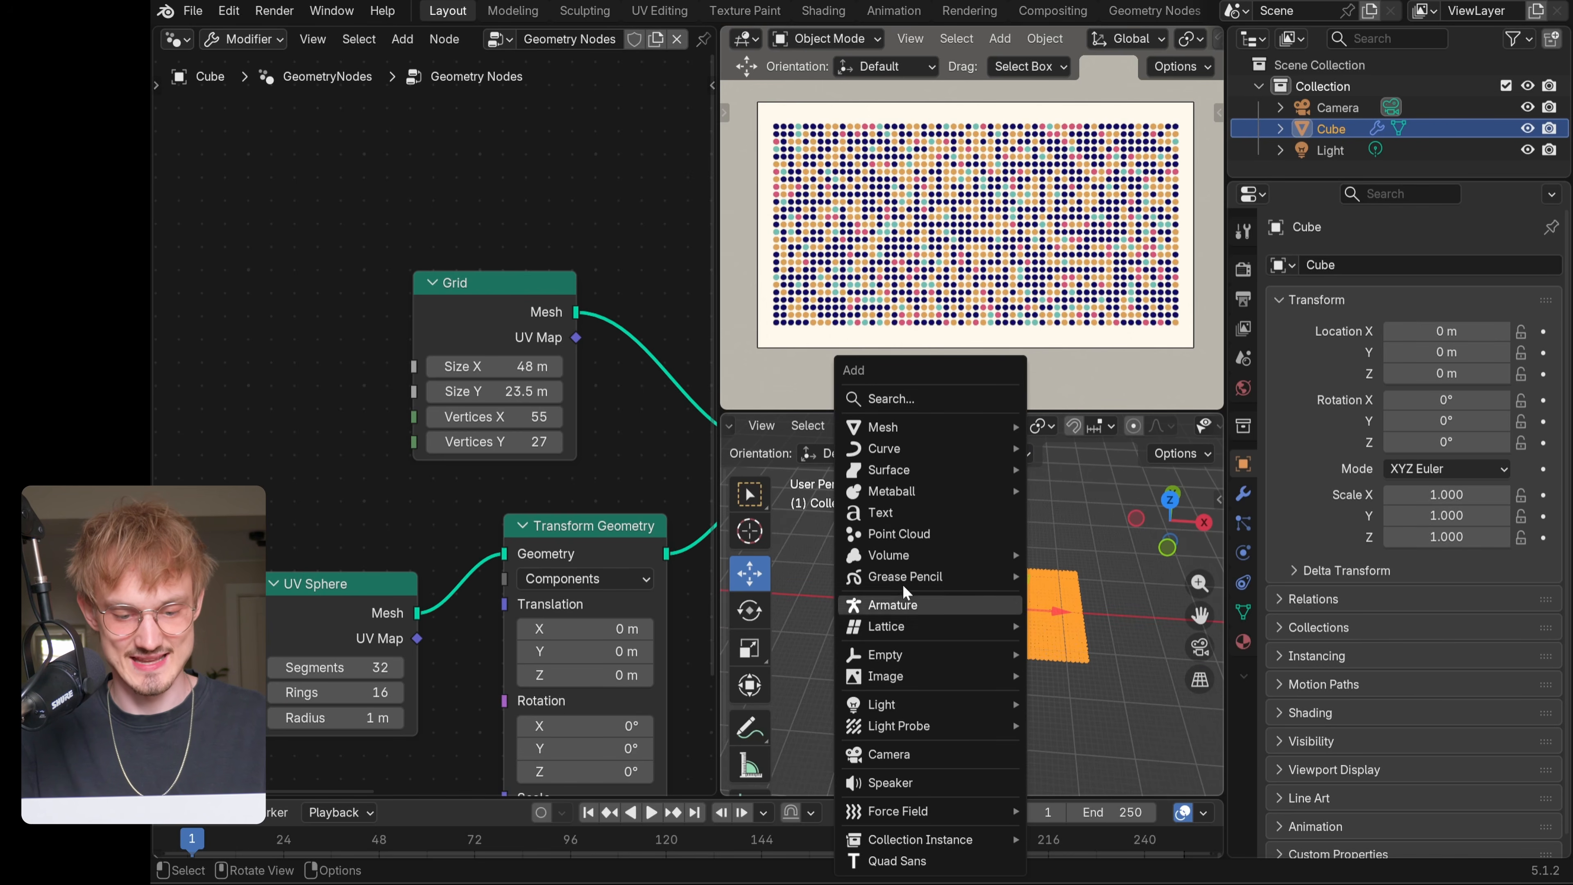
left_click(896, 512)
scroll(979, 634, "up", 8)
middle_click_drag(984, 632, 1005, 666)
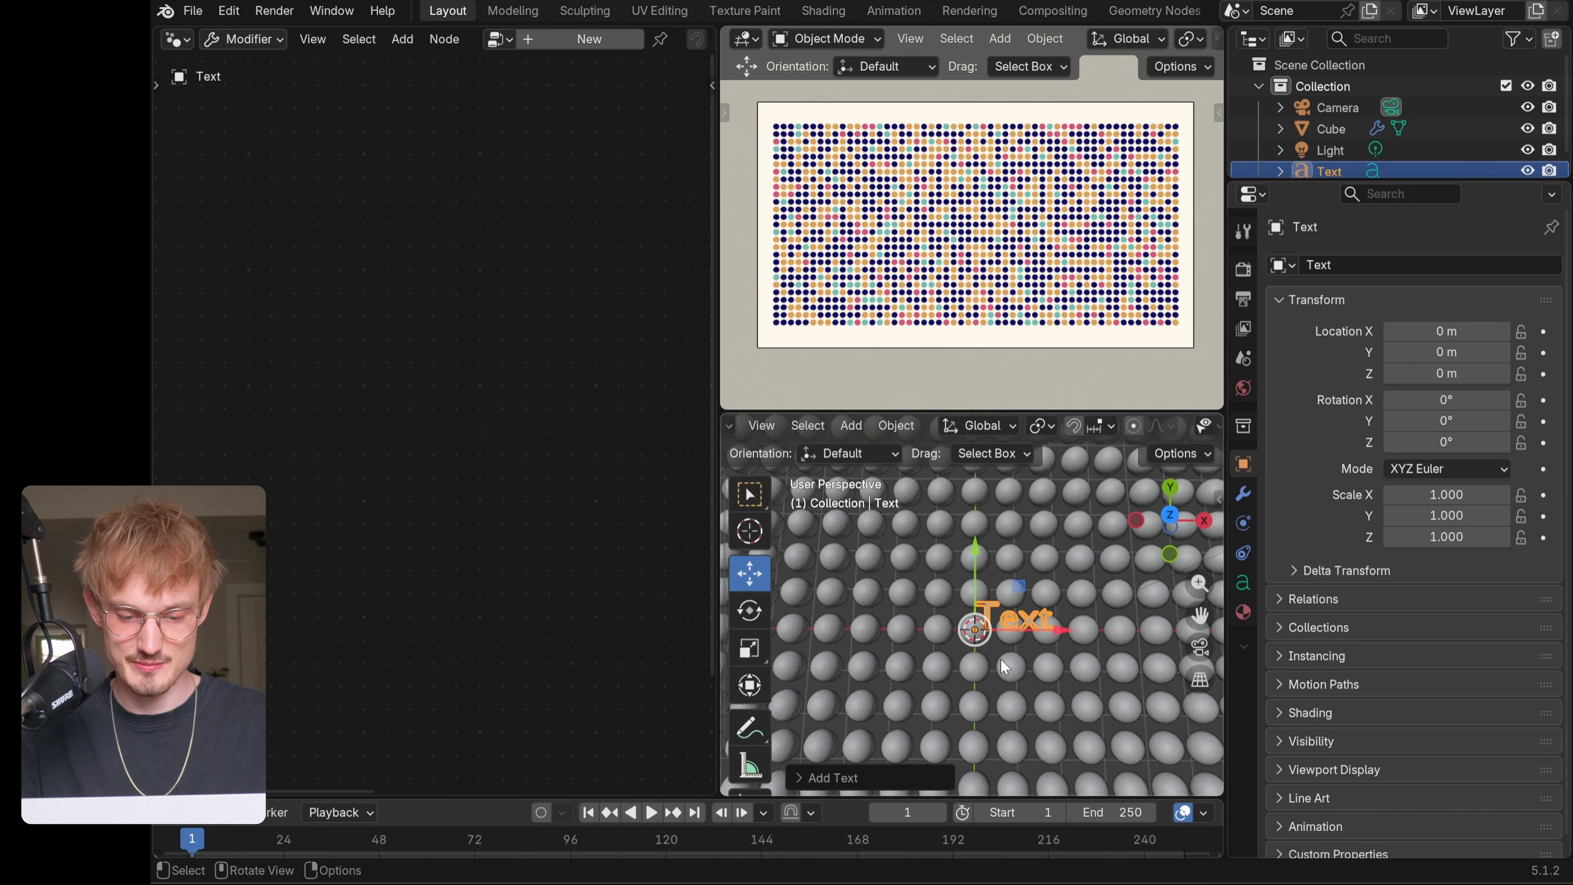
scroll(1005, 664, "up", 3)
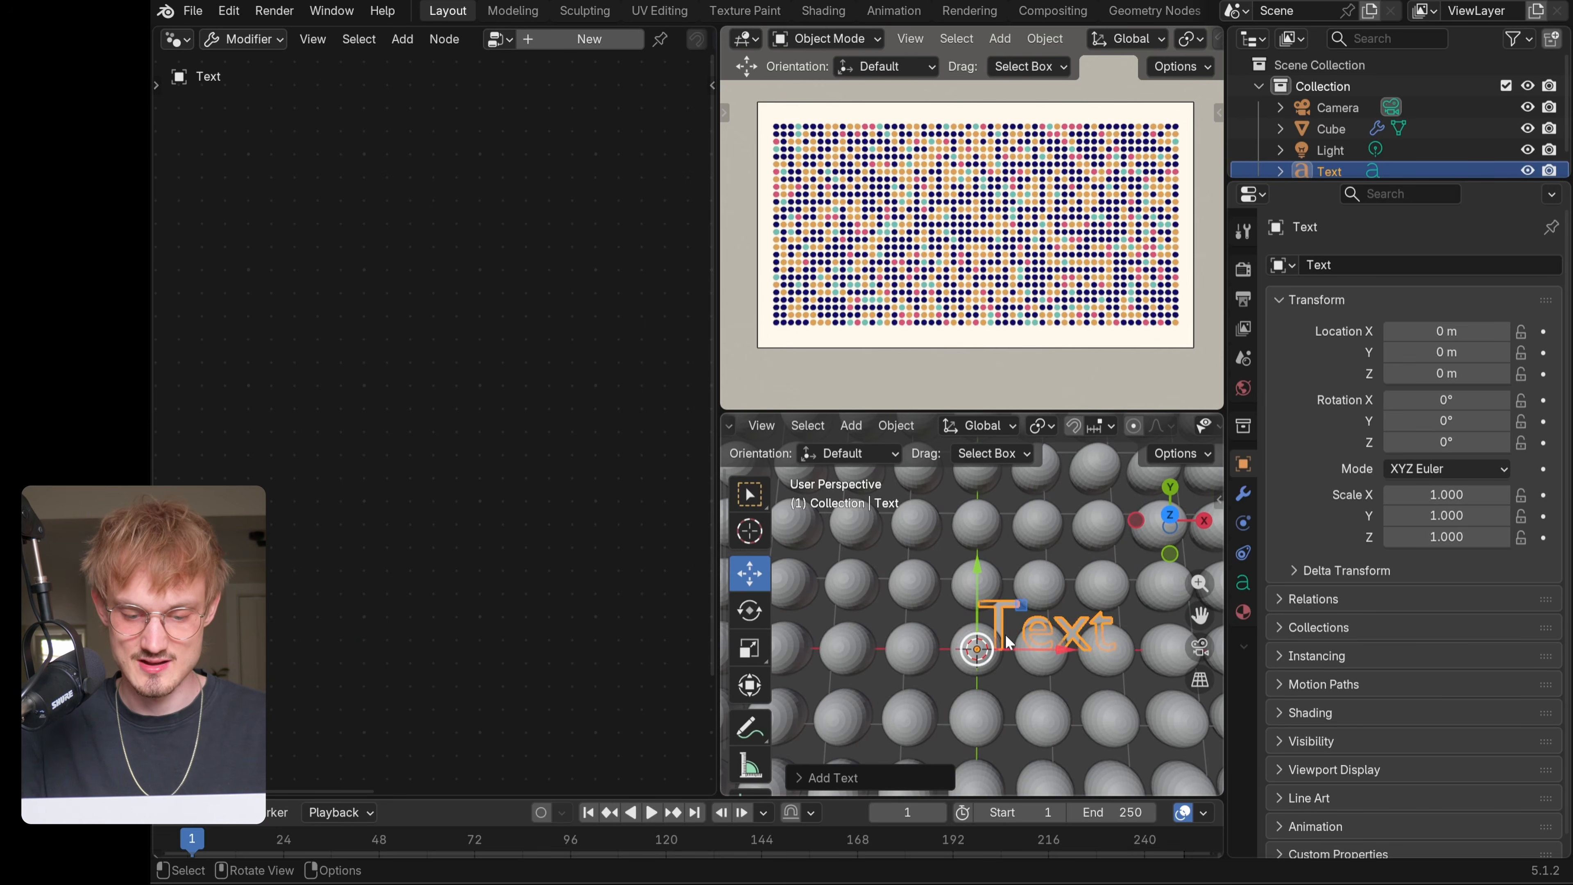
scroll(1007, 641, "down", 2)
- Set the text's font size to 20 and move the text so it lies roughly centred over the sphere grid
left_click(1242, 583)
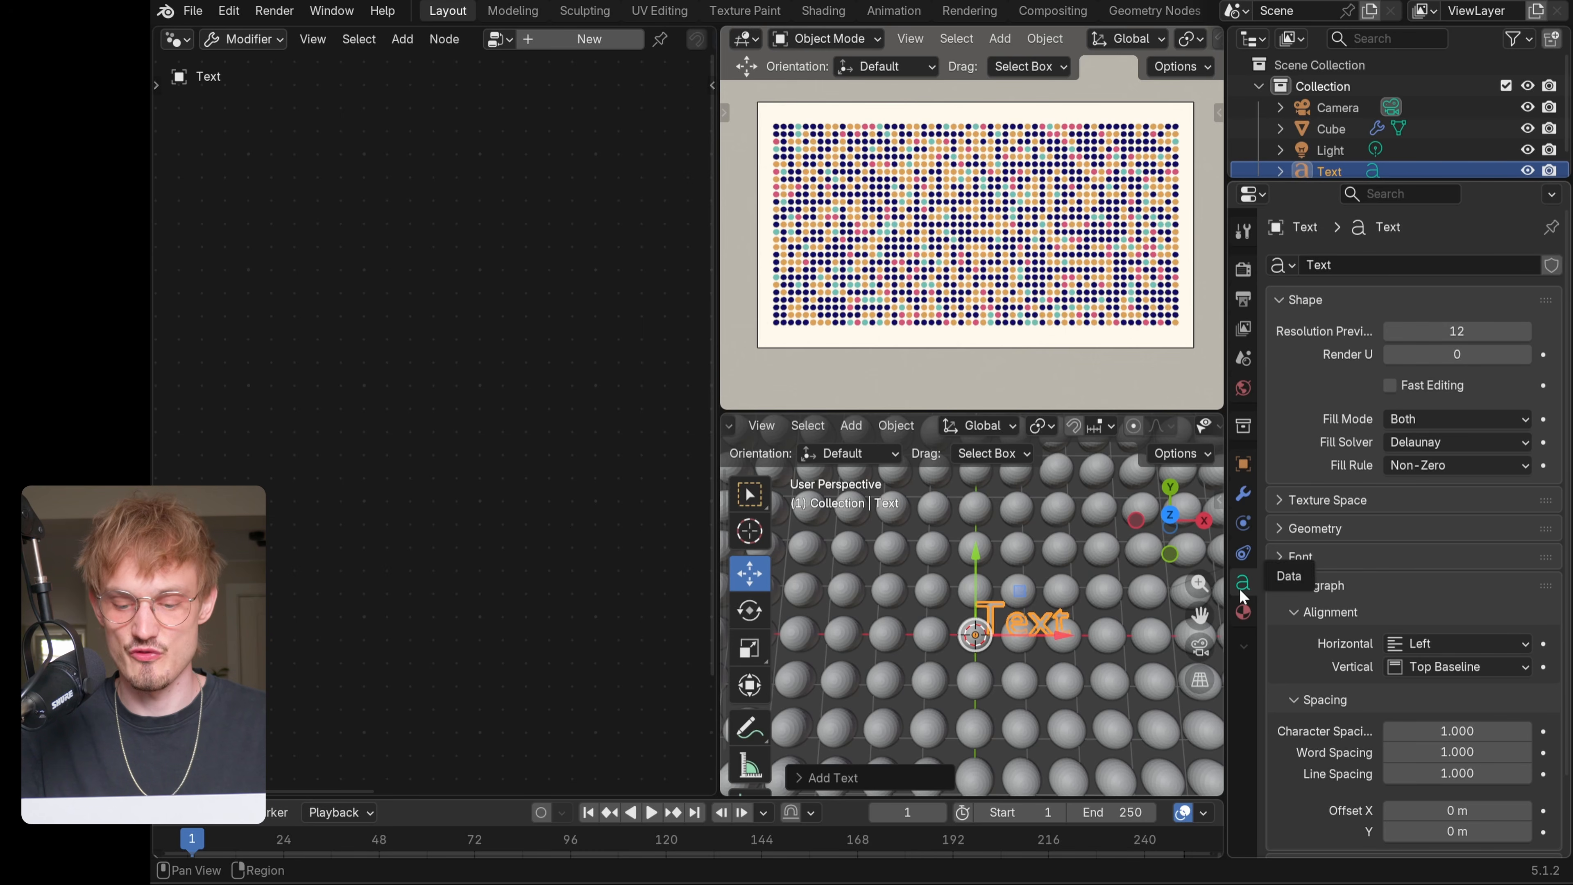
left_click(1307, 556)
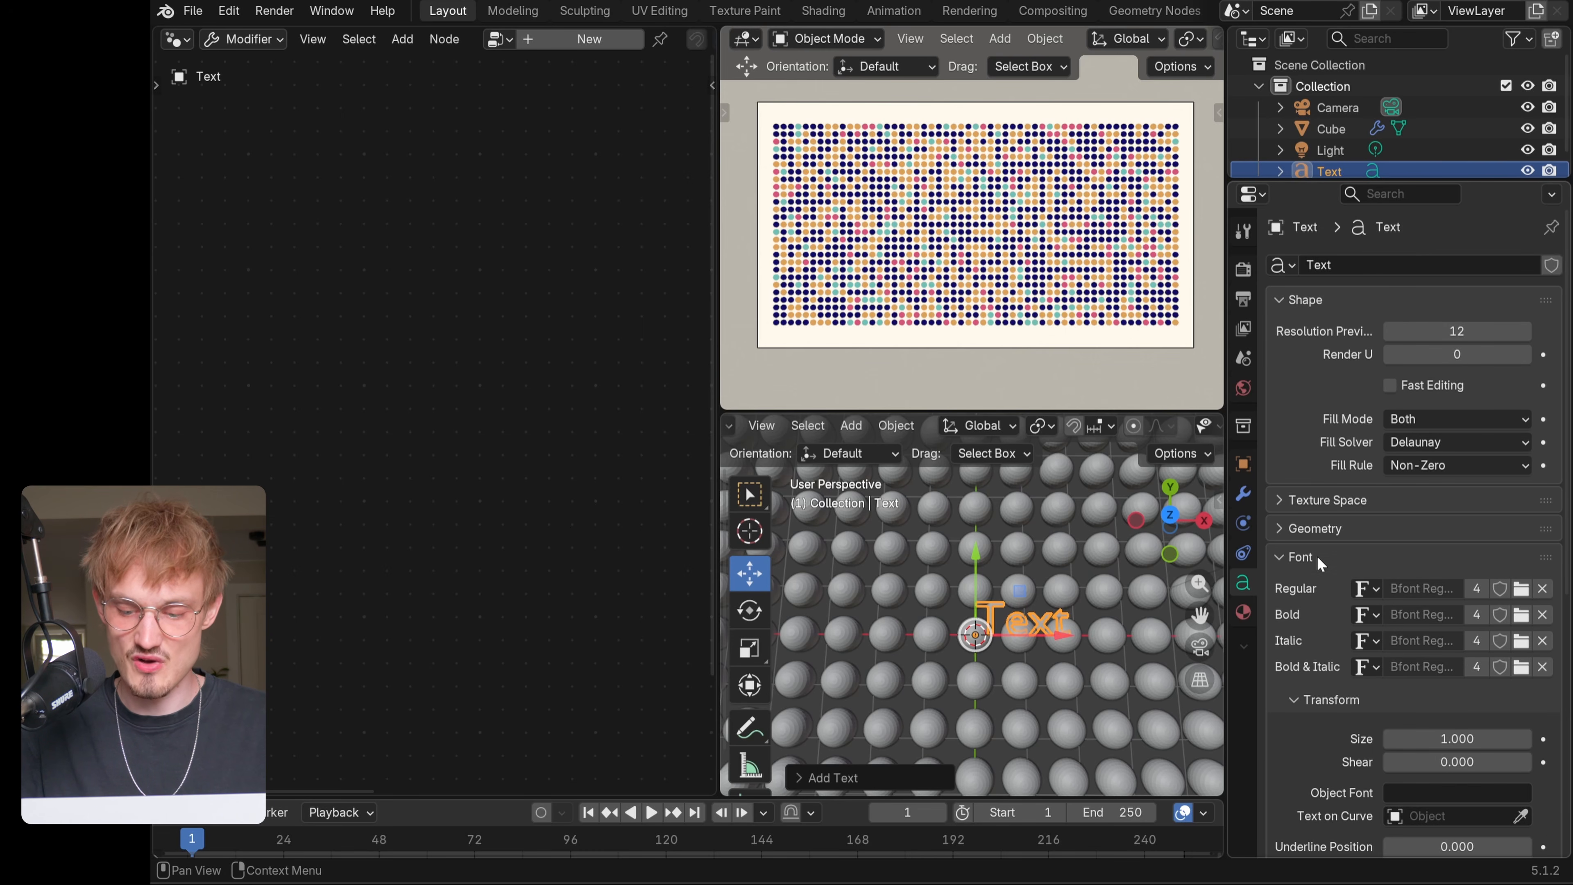
mouse_move(1446, 738)
left_mouse_down()
mouse_move(1518, 737)
mouse_move(1436, 738)
left_mouse_up()
scroll(1001, 594, "down", 4)
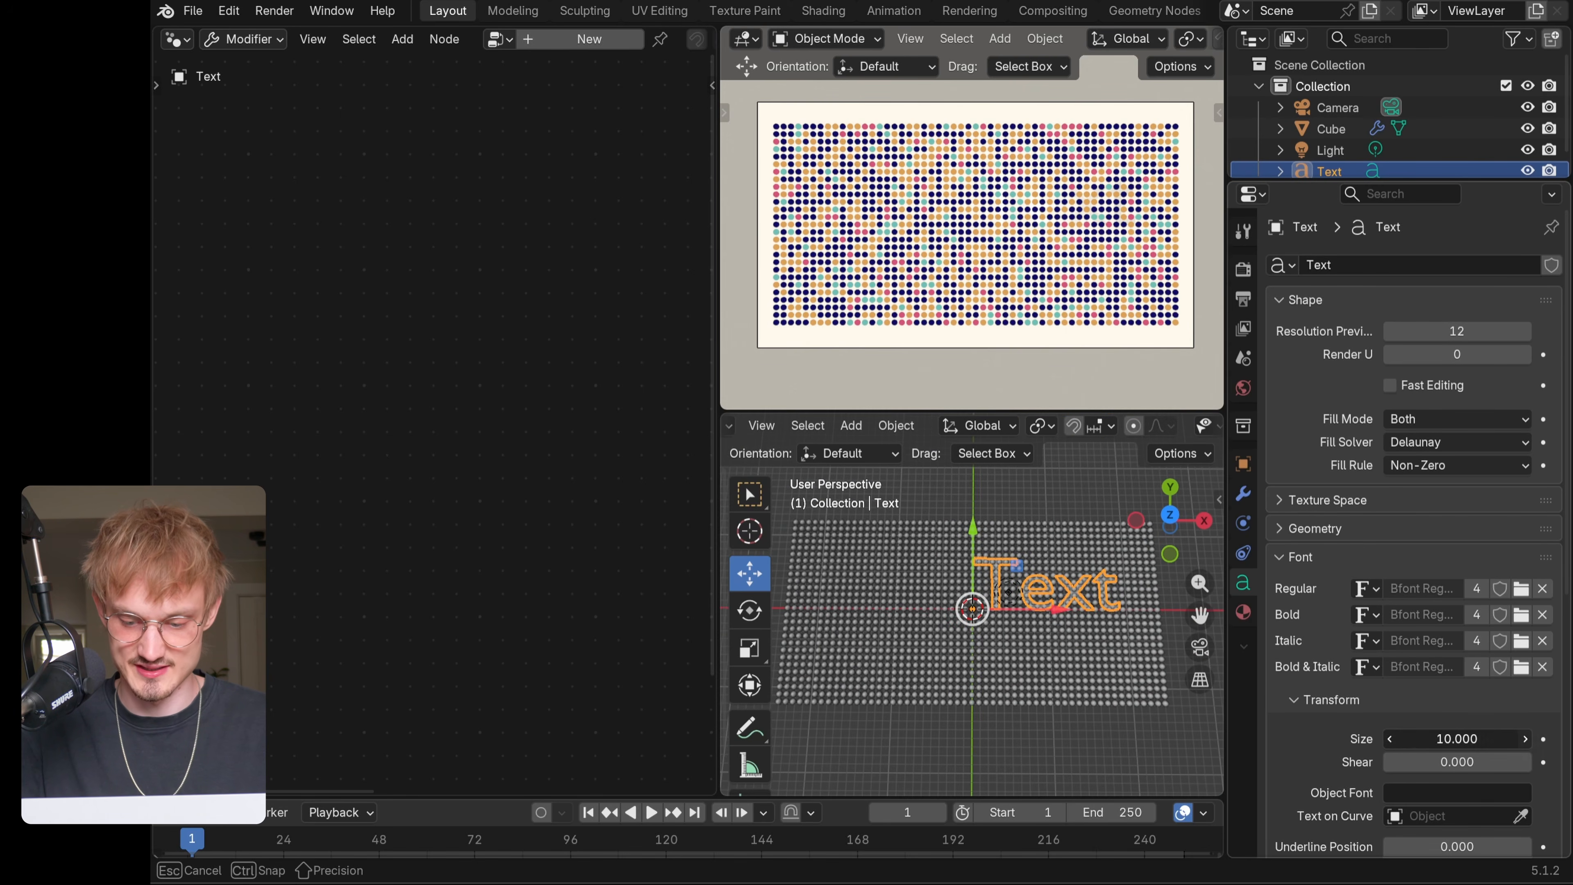
left_click(1465, 741)
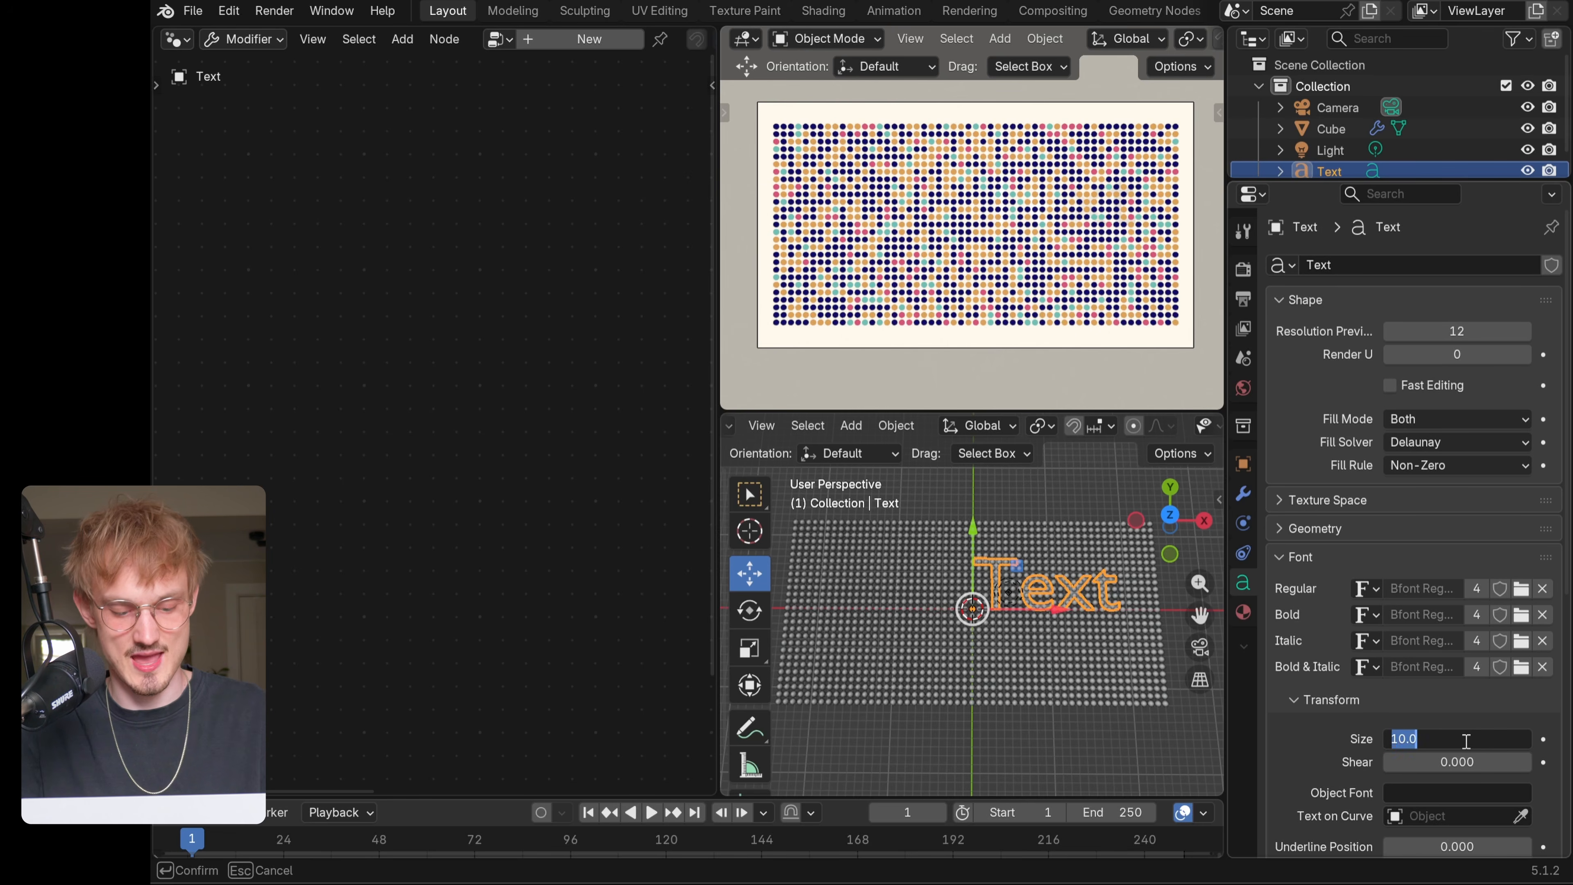
type("15")
key("Return")
left_click(1464, 739)
type("20")
key("Return")
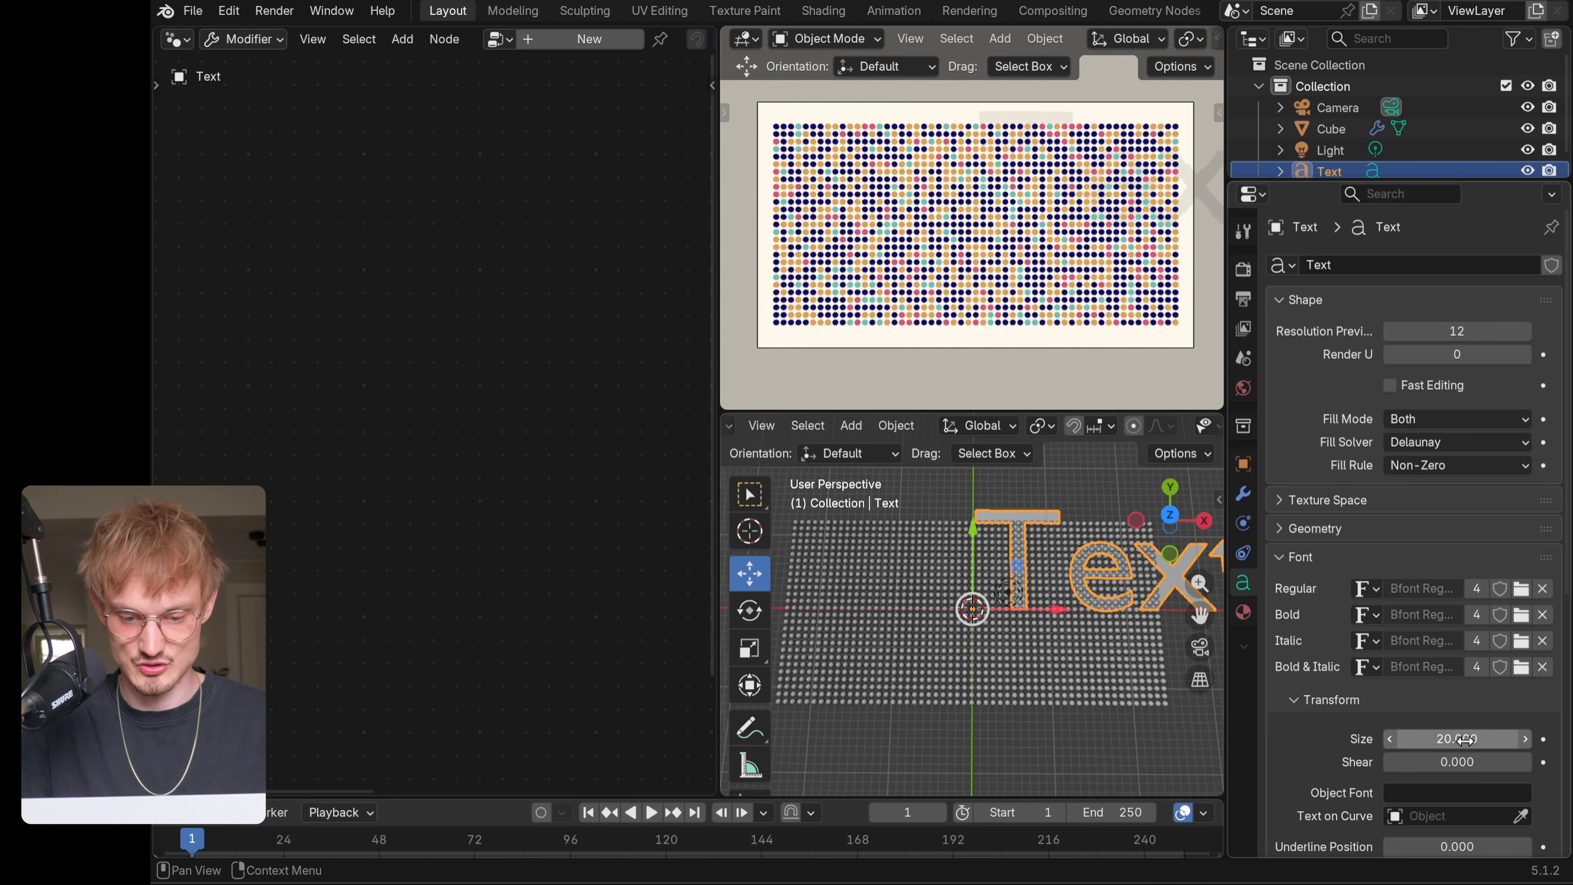
key("g")
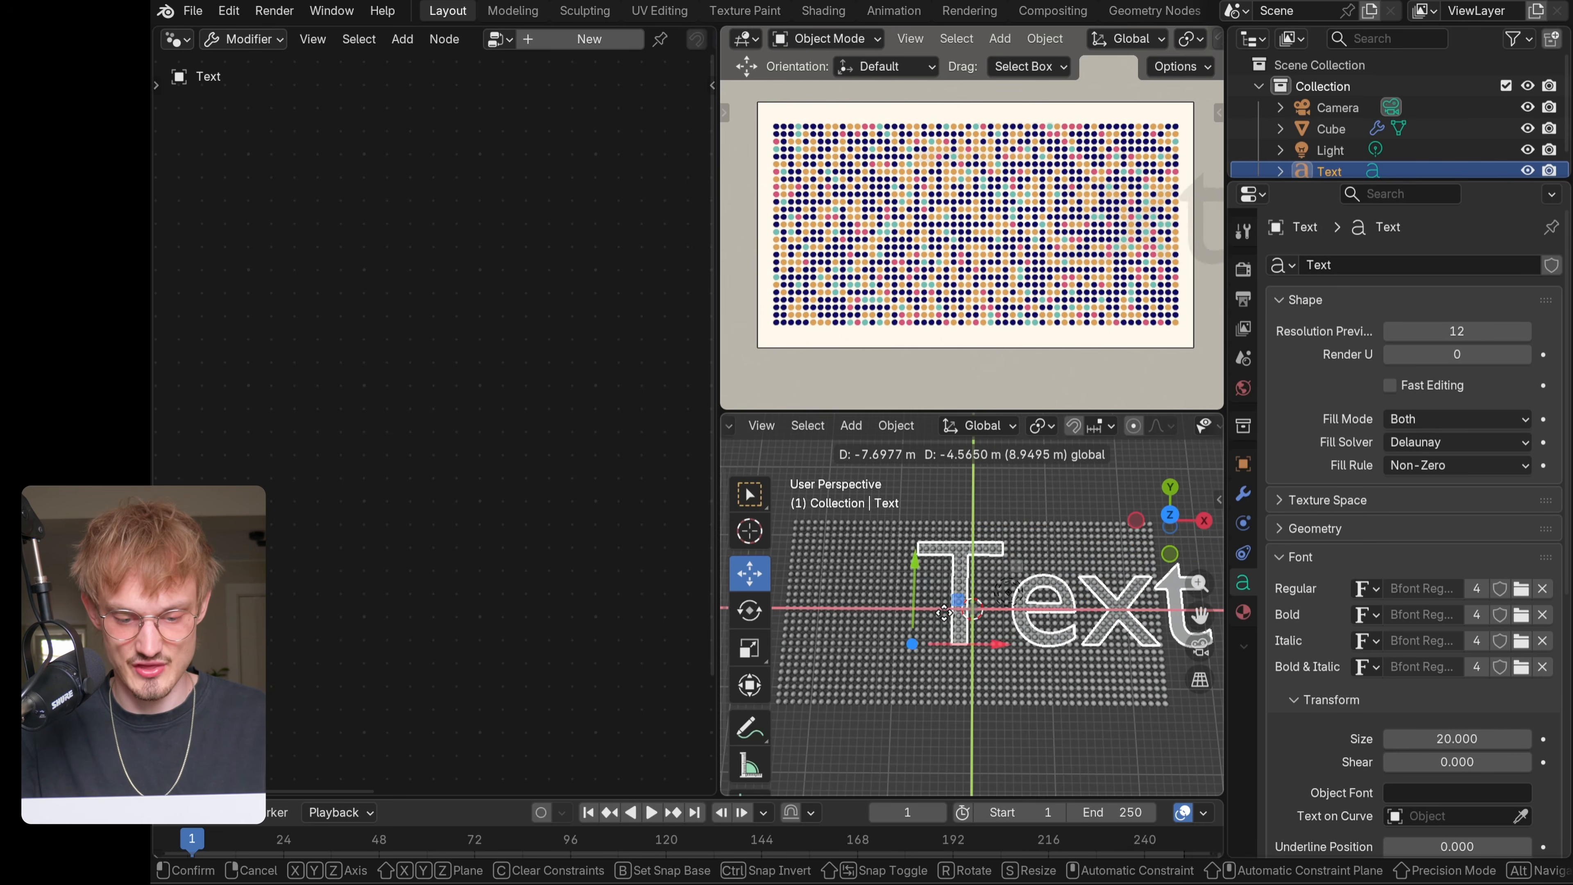
left_click(957, 632)
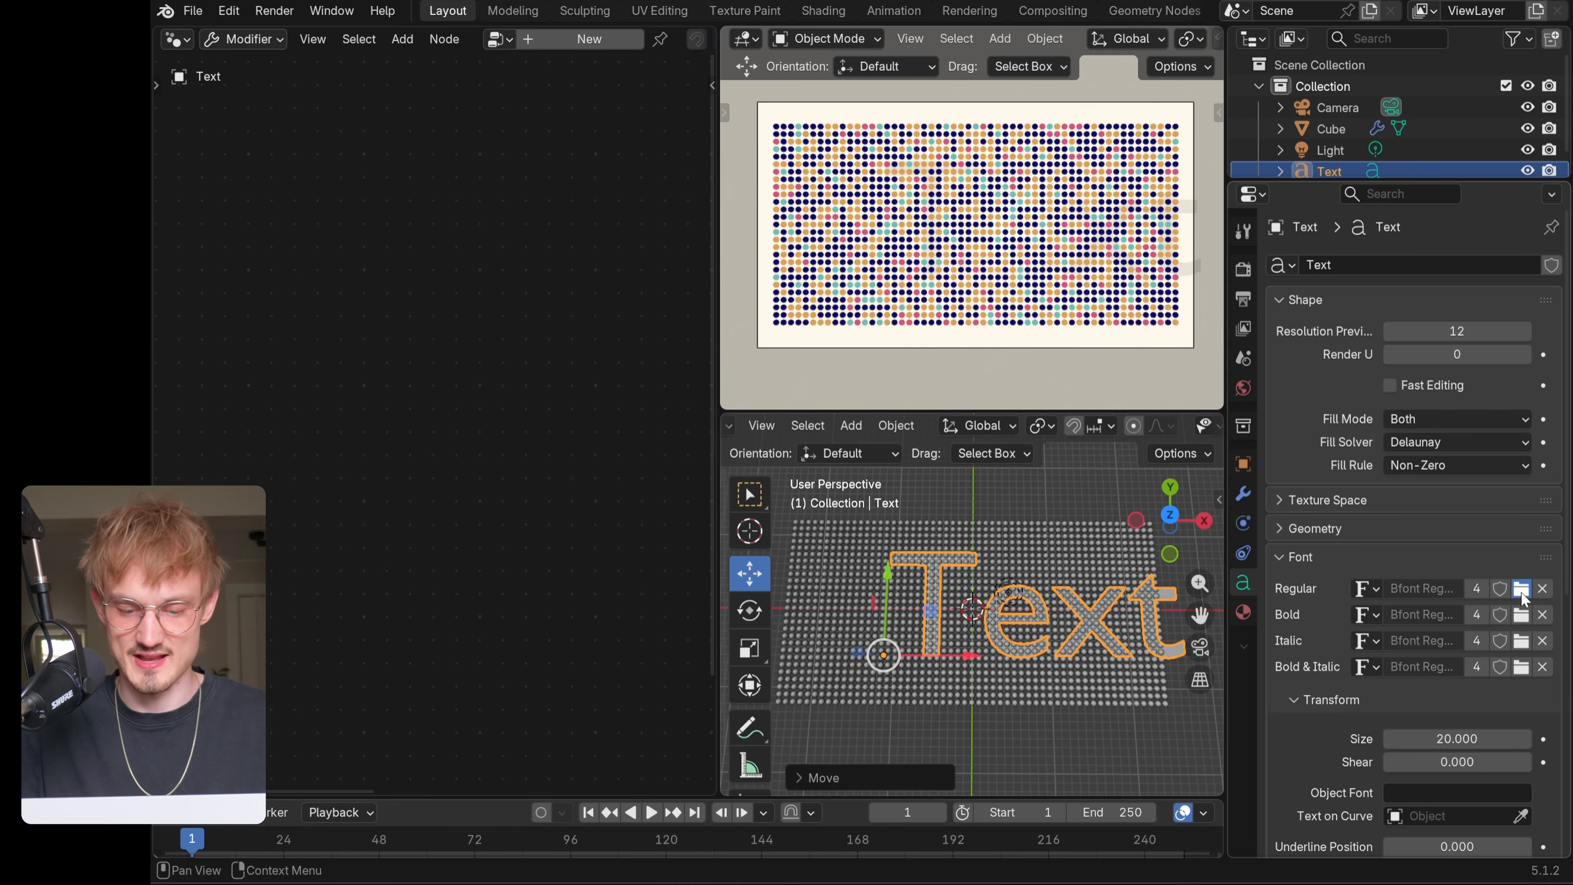
- Load Arial Rounded MT Bold Regular as the text object's regular font
left_click(1521, 589)
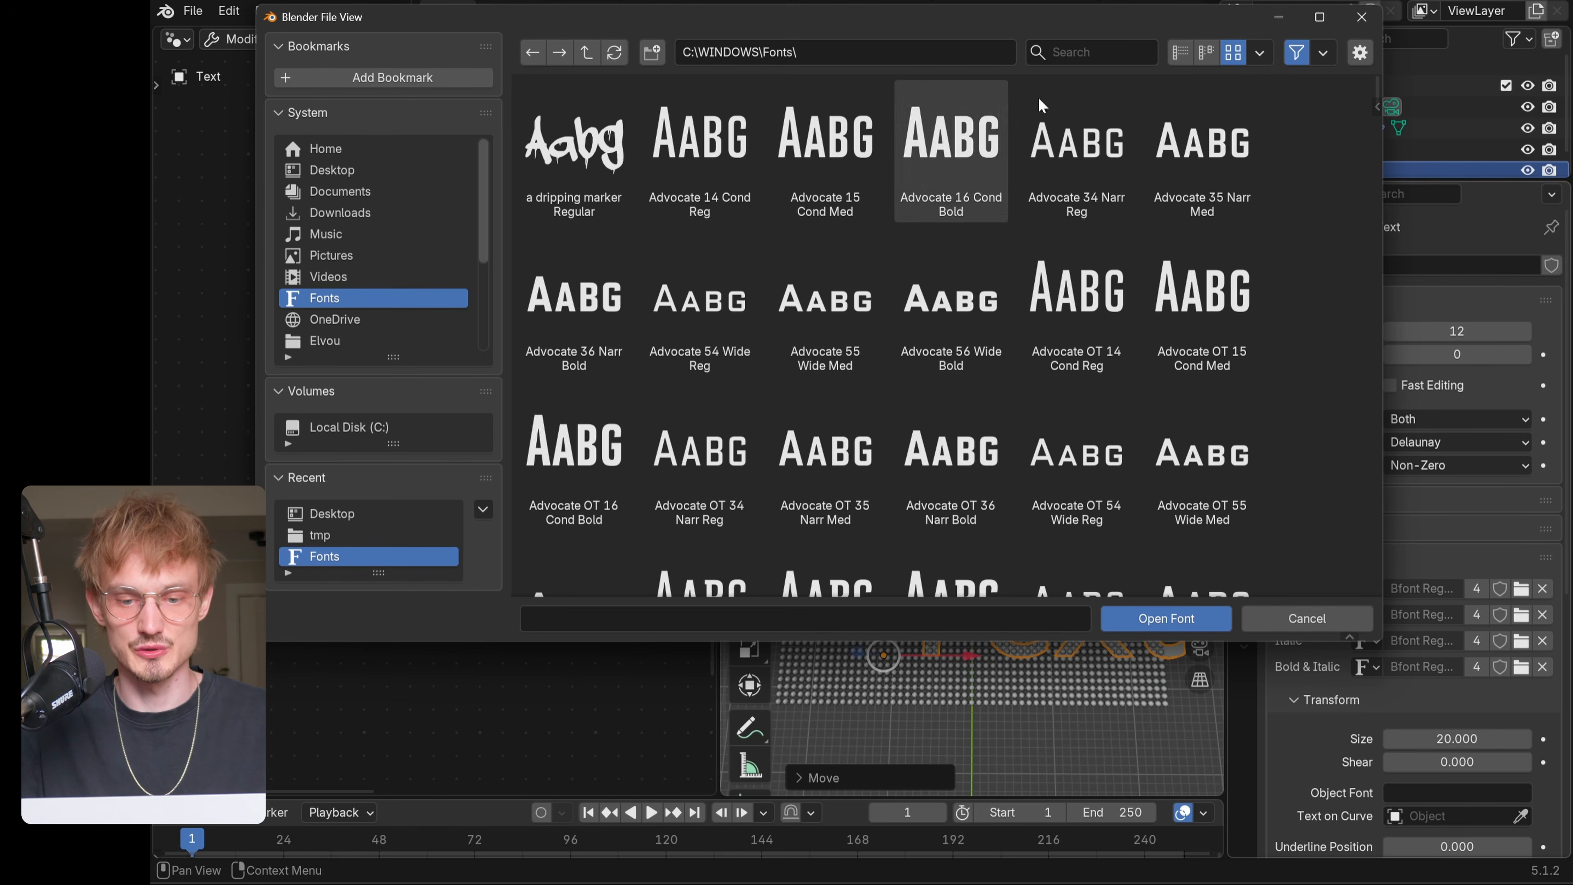
left_click(1113, 49)
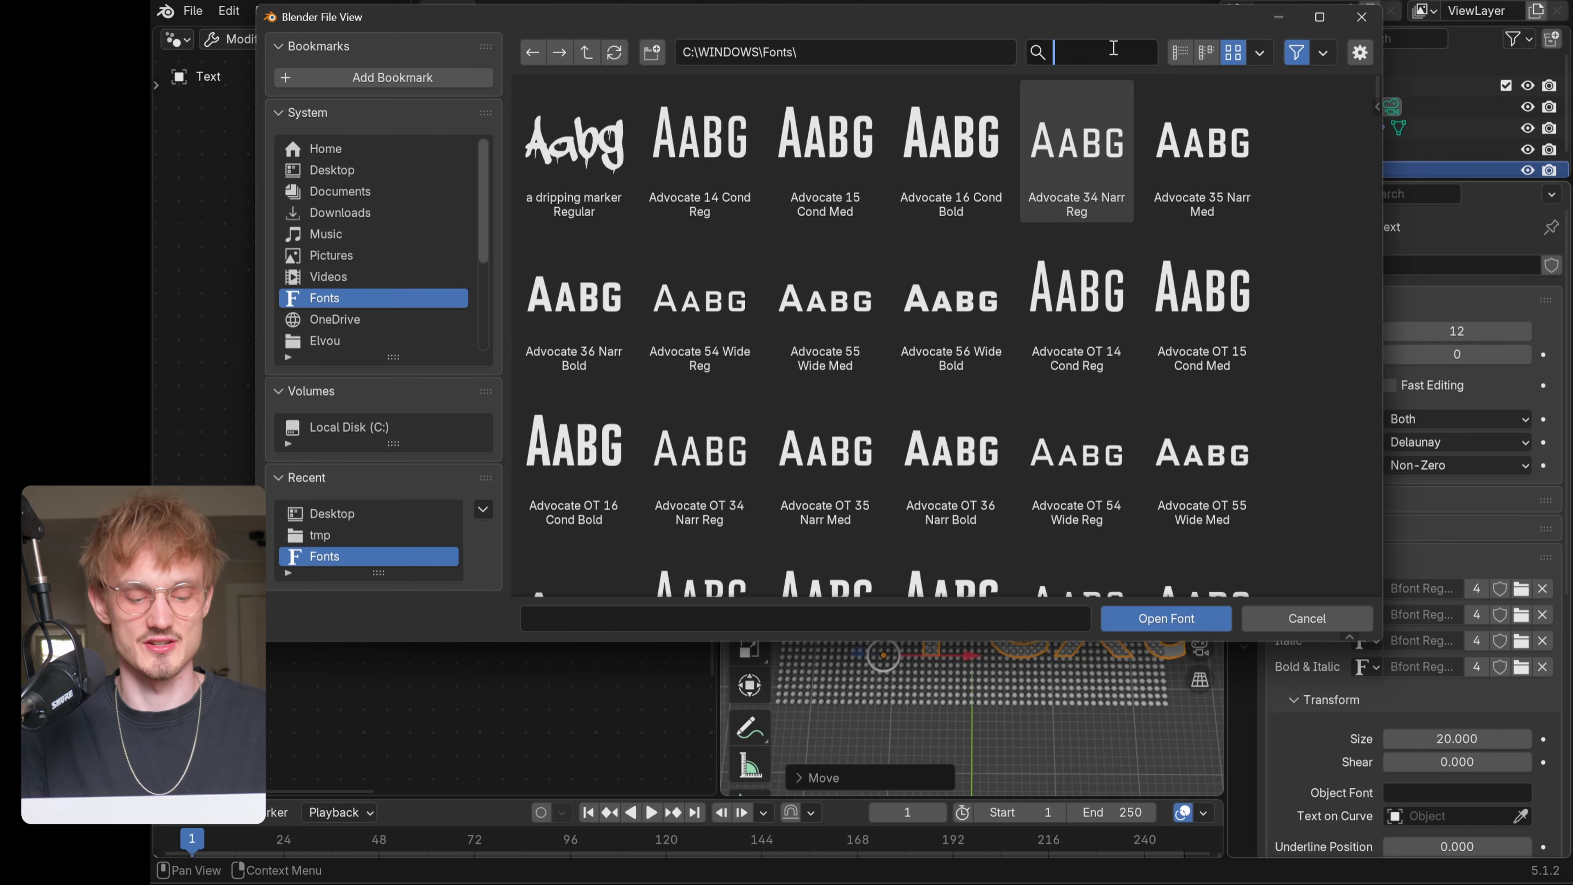
type("round")
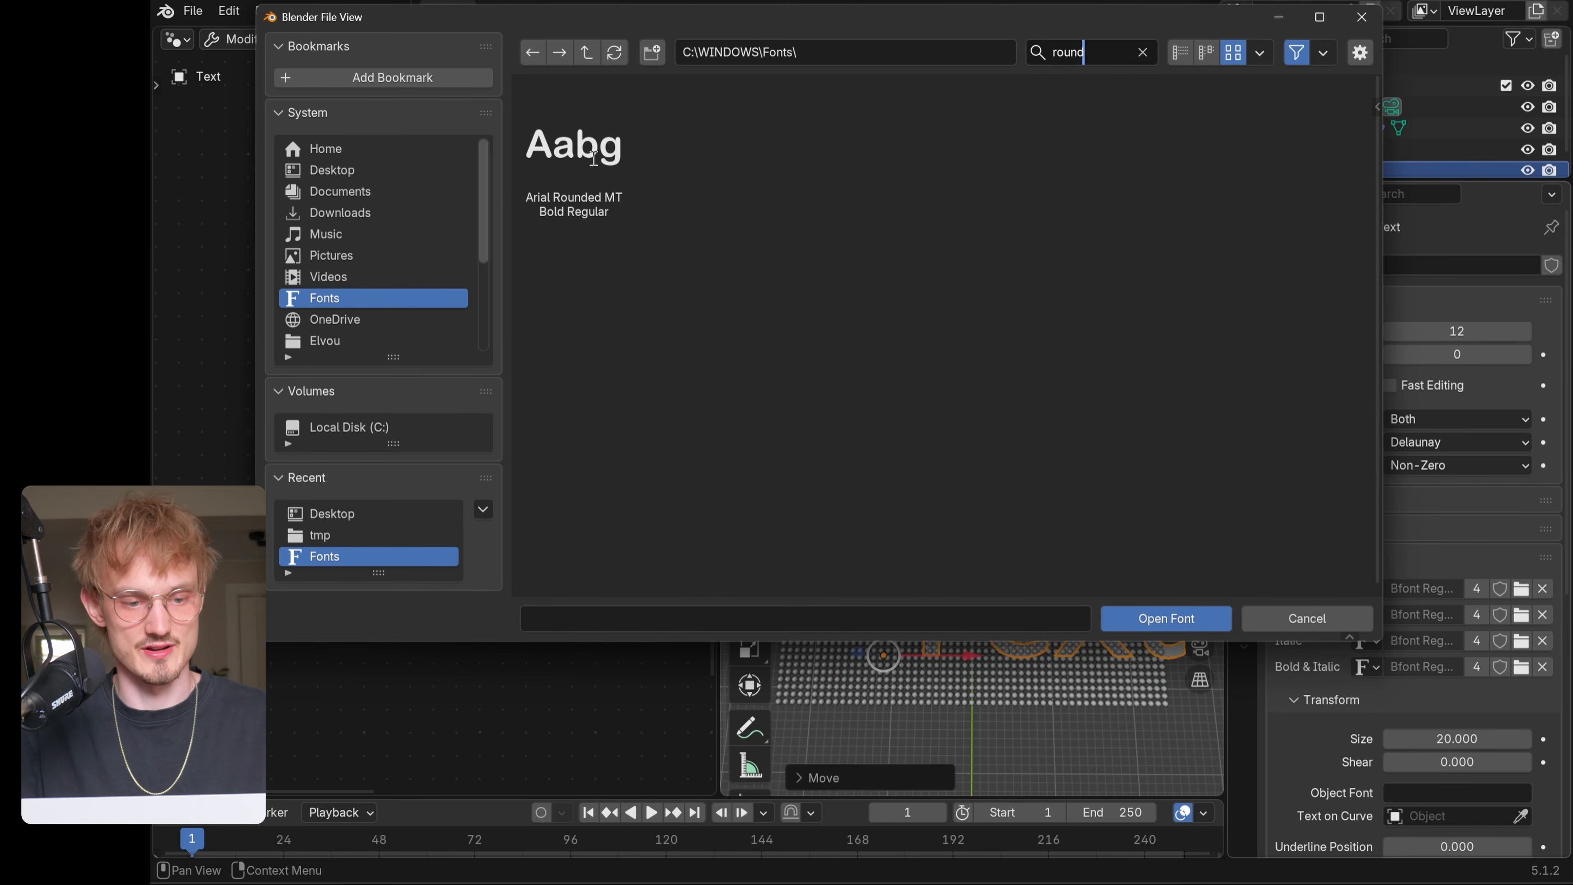
double_click(593, 159)
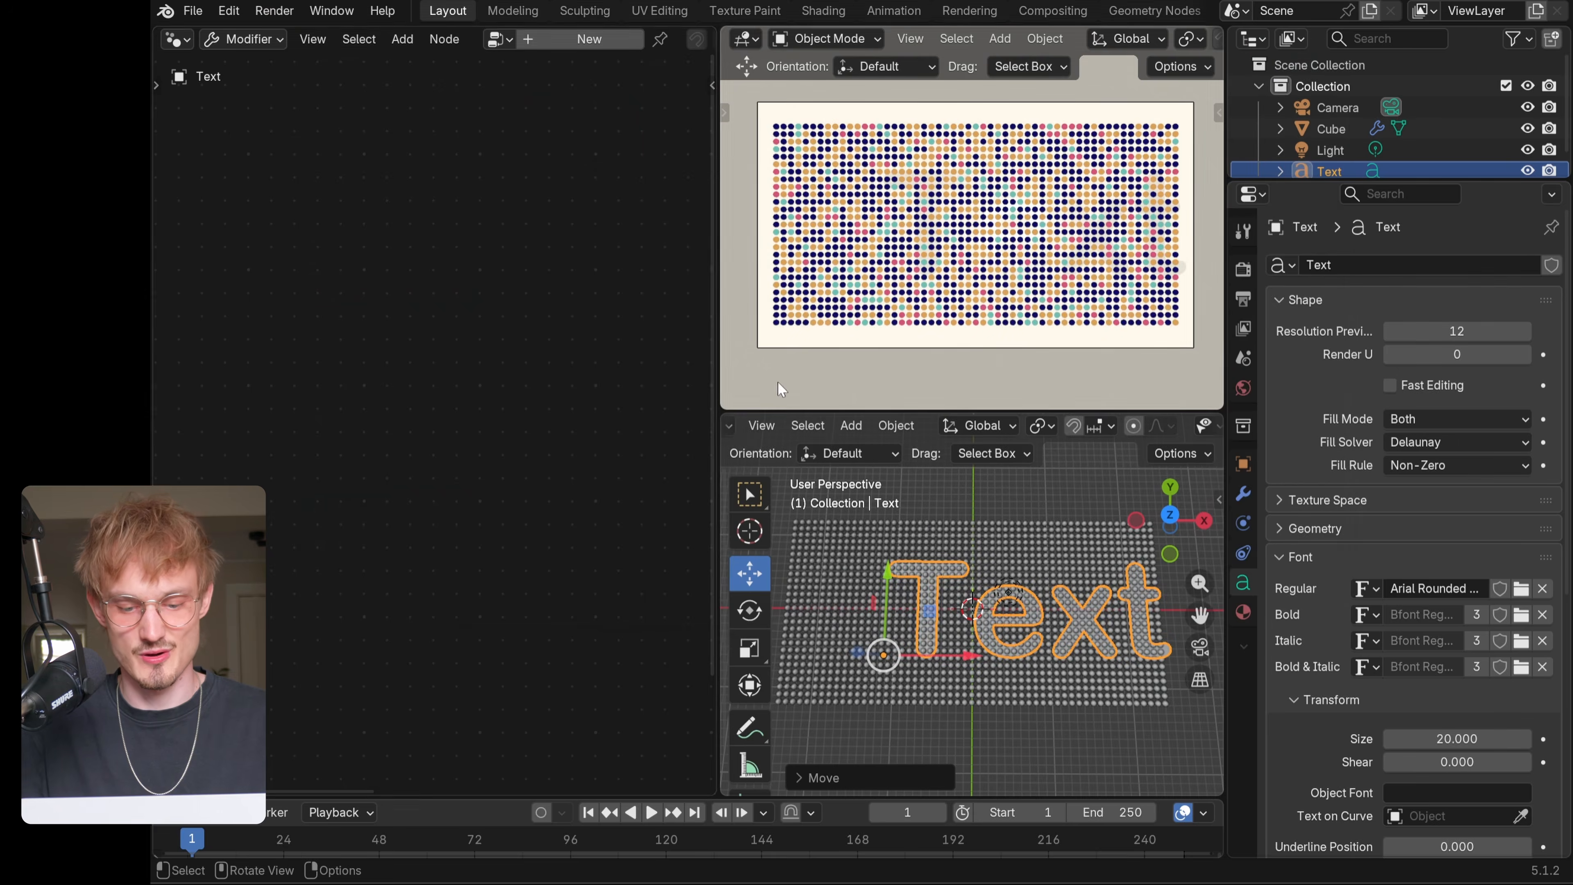
- Move the text along negative X so it sits roughly centred over the sphere grid
left_click_drag(924, 616, 932, 611)
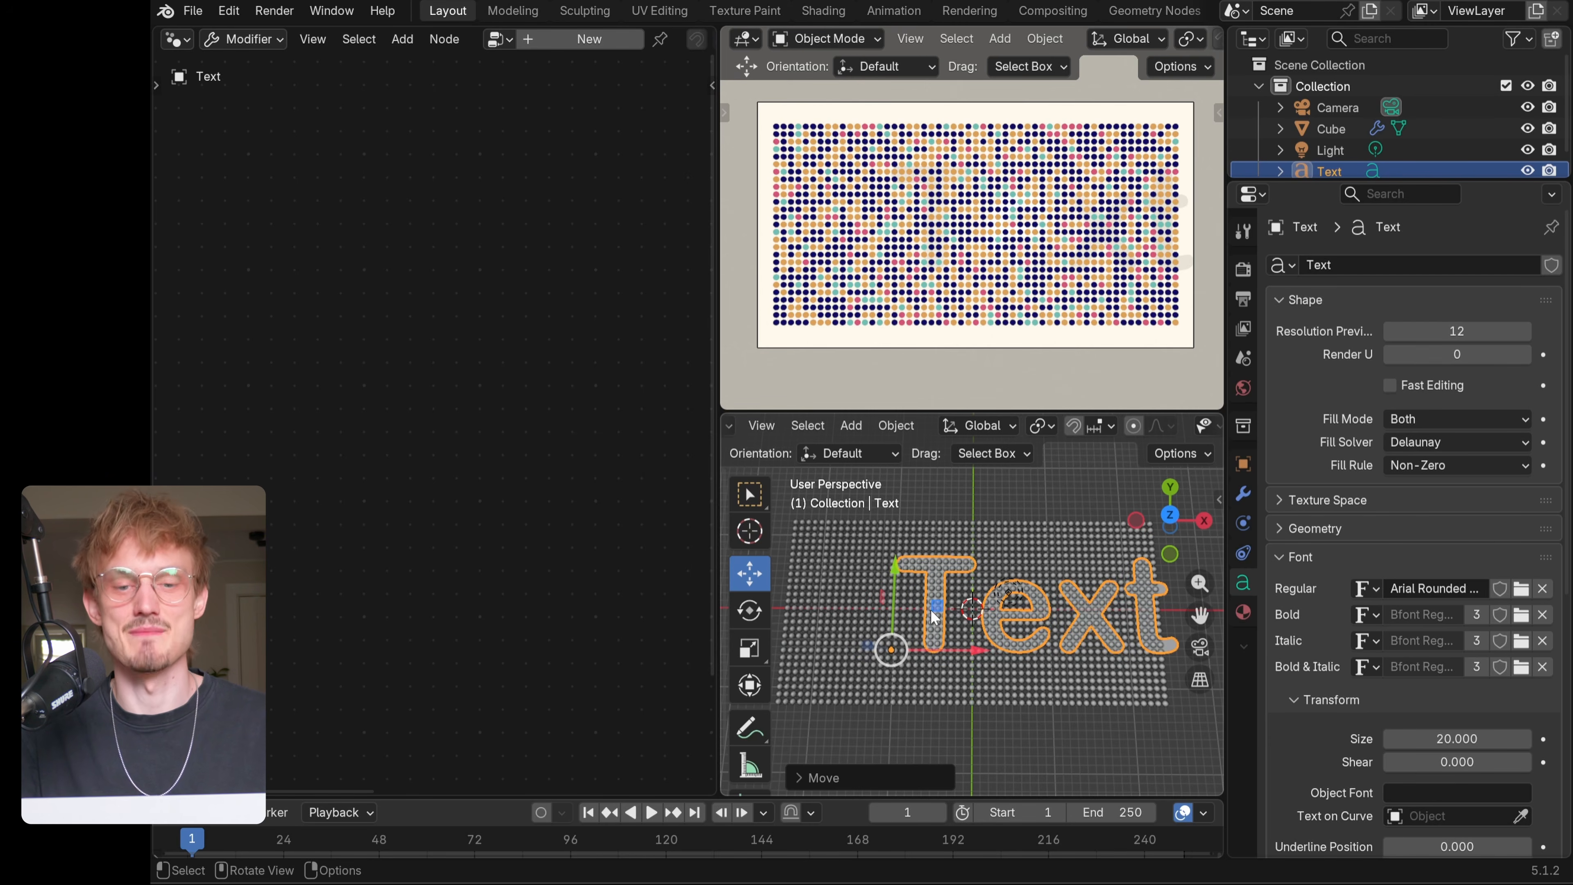
left_click_drag(968, 654, 906, 643)
left_click(751, 650)
left_click(749, 610)
left_click(750, 574)
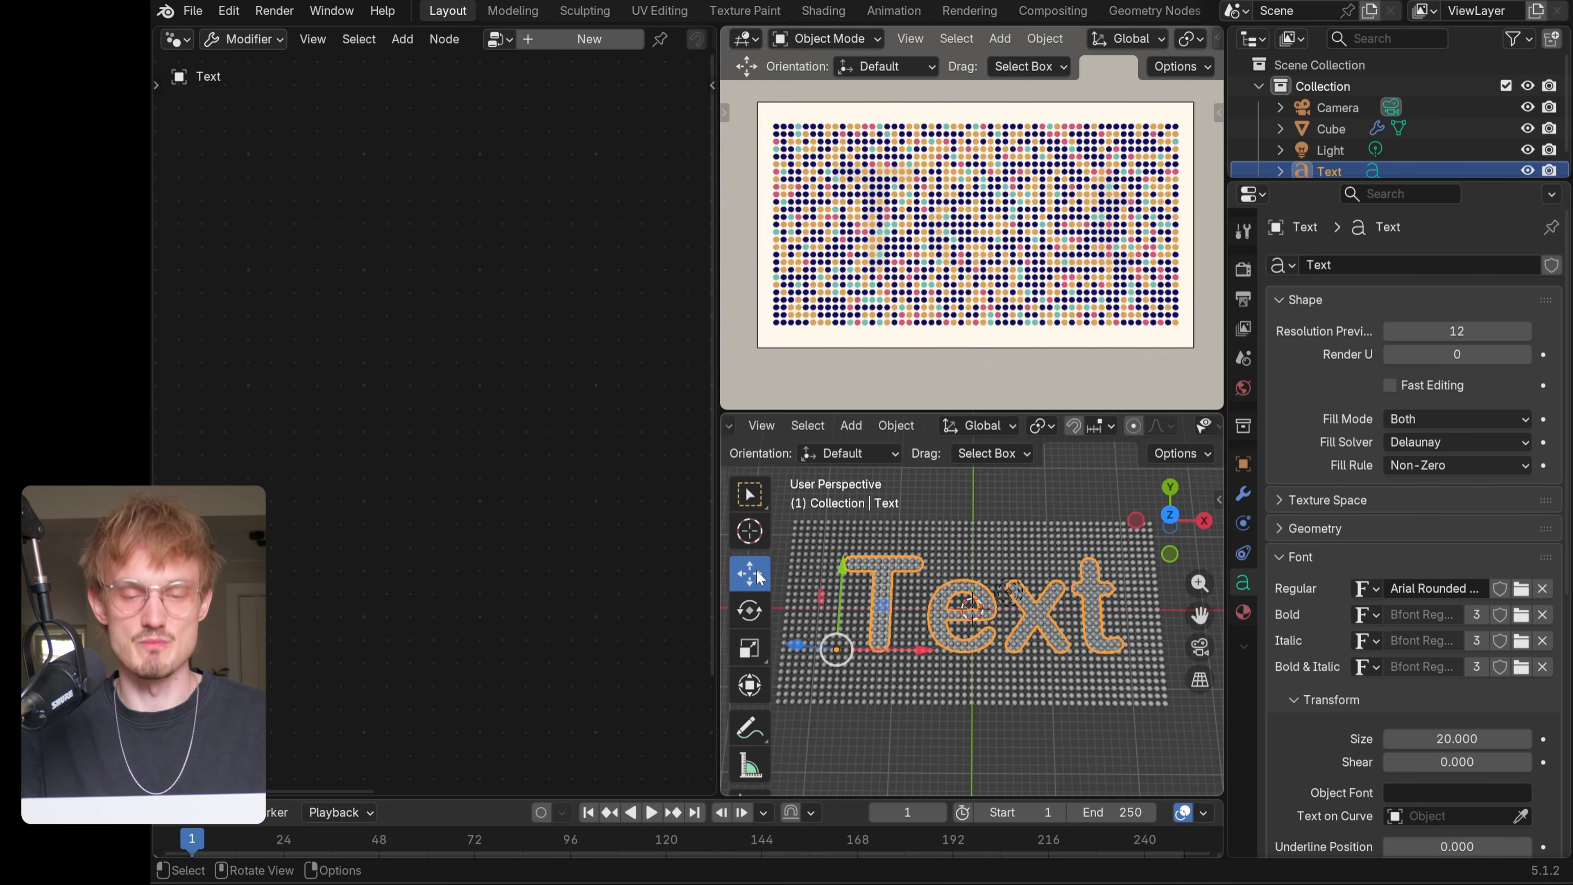
- Enlarge the timeline and the lower viewport, and show the text's object transform properties
left_click_drag(854, 795, 842, 764)
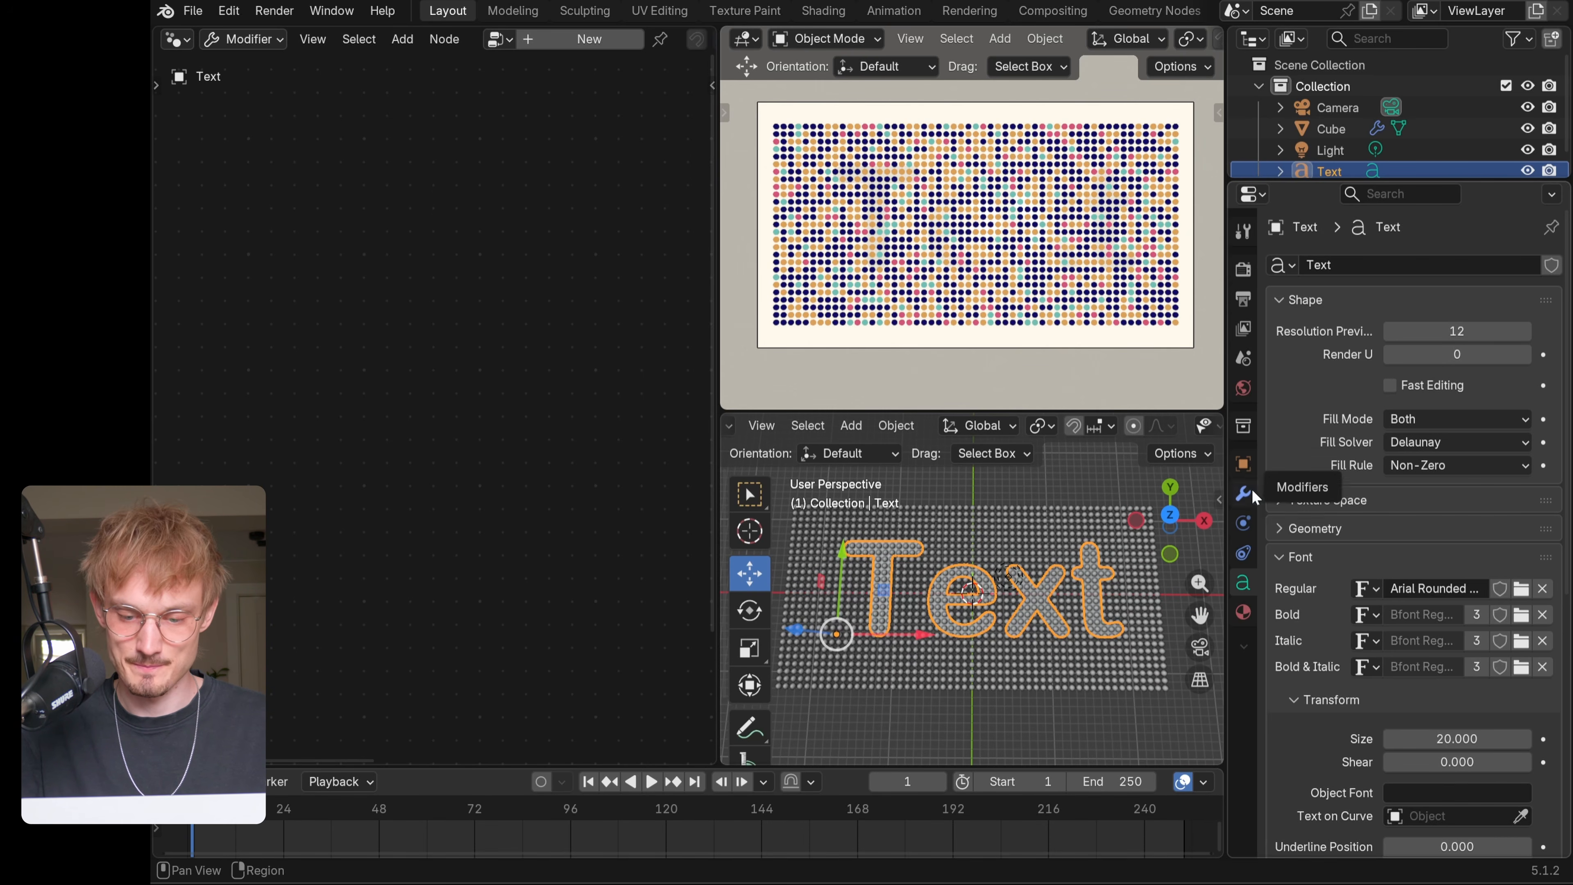
left_click(1243, 463)
left_click_drag(1127, 406, 1114, 189)
left_click_drag(672, 238, 448, 241)
left_click_drag(471, 186, 324, 192)
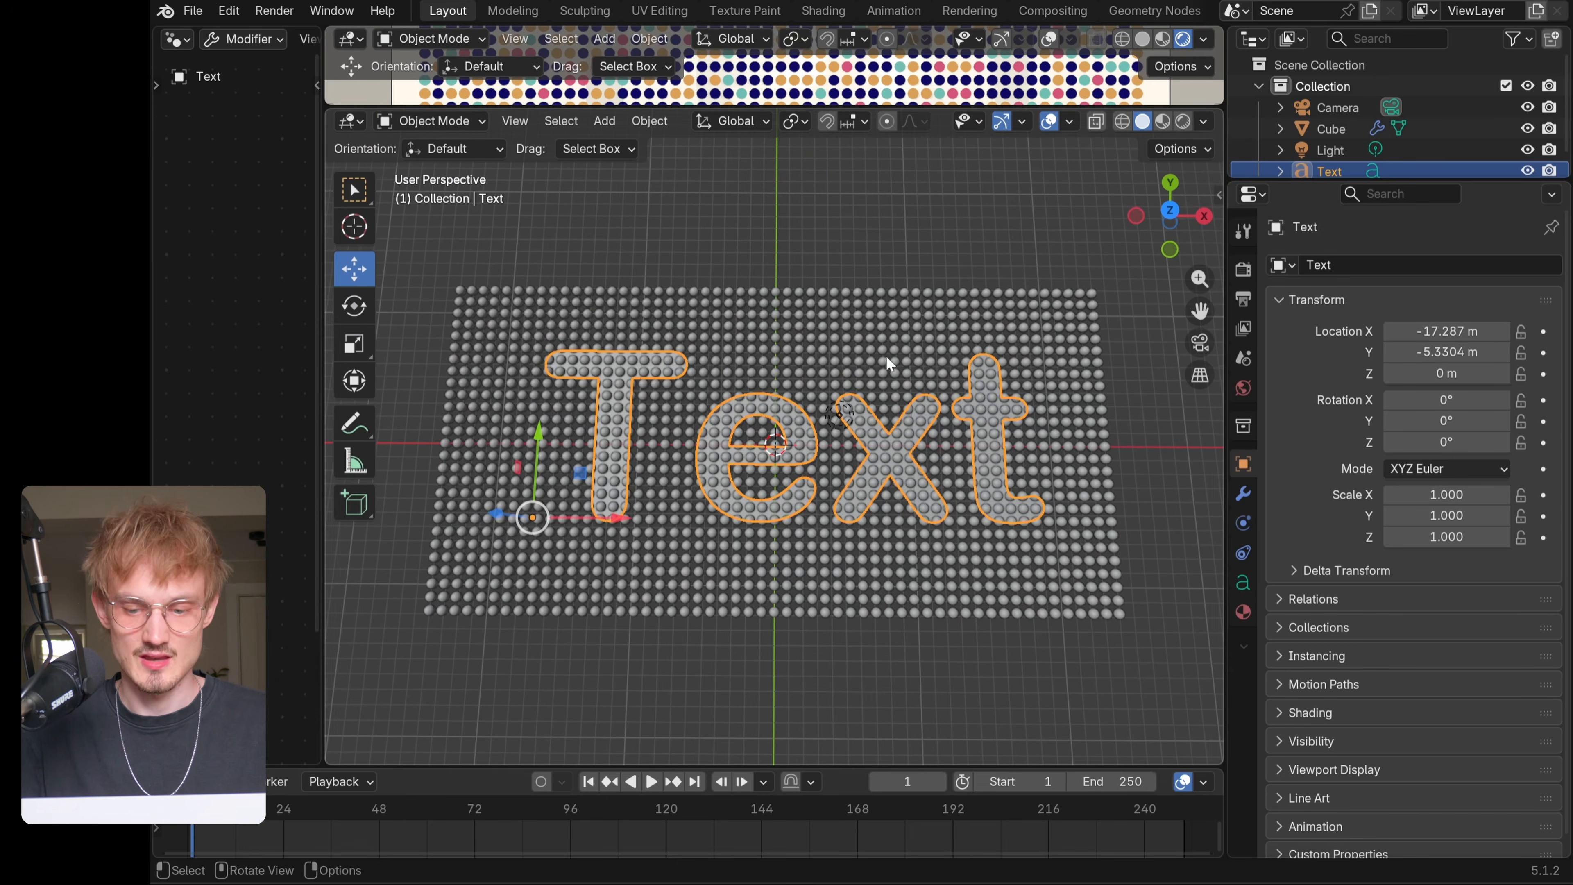
- Keyframe the text's X location at 24.783 m on frame 1 and -61.997 m on frame 250, and preview the motion
left_click_drag(1434, 335, 1542, 335)
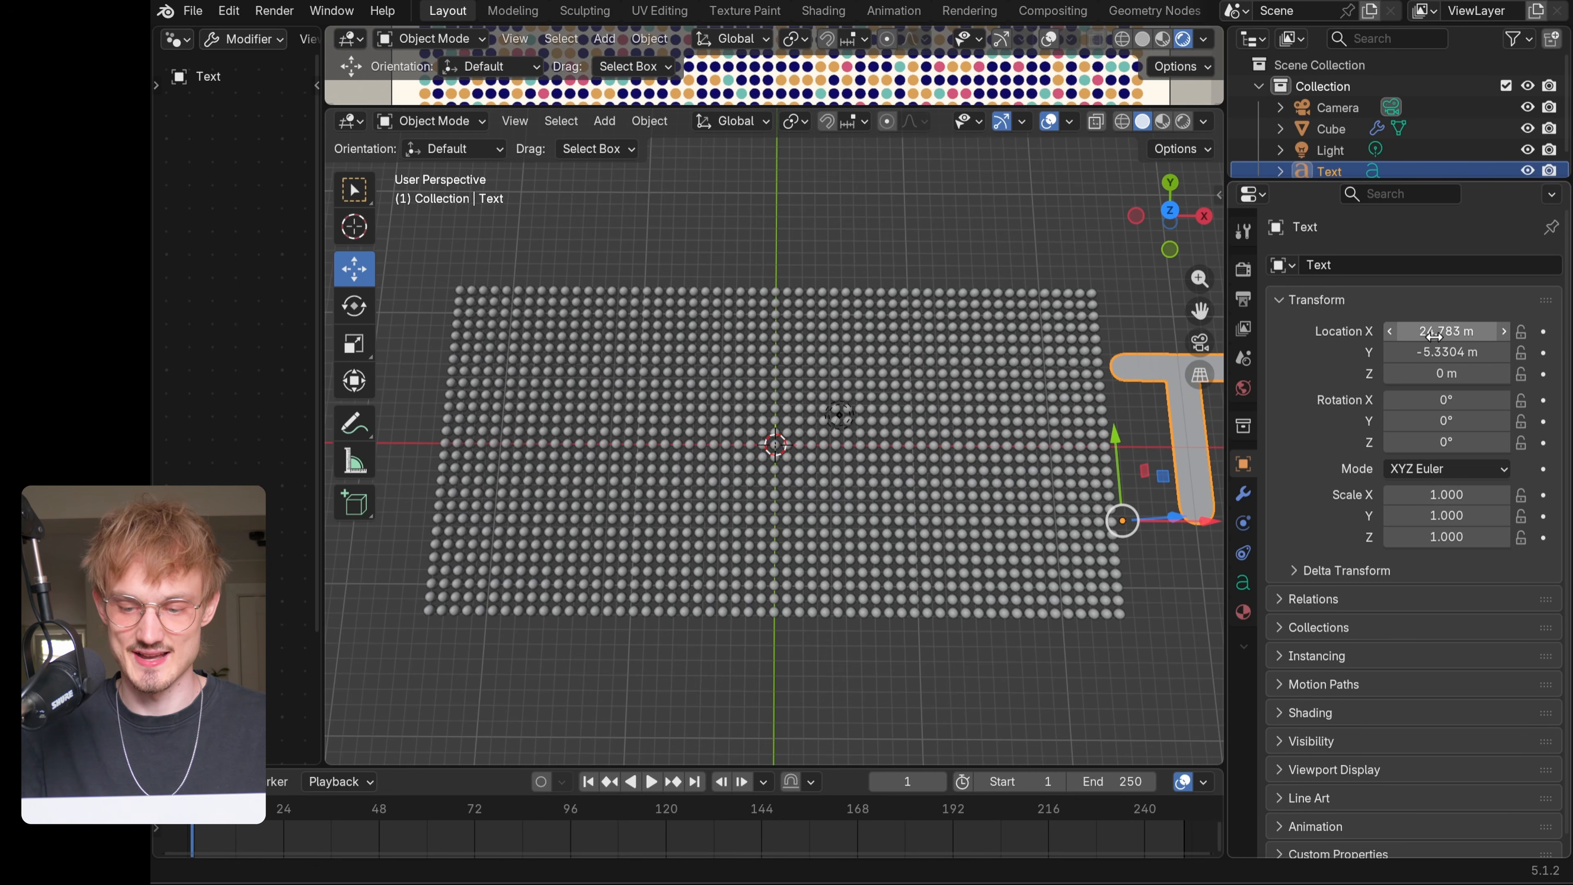
left_click(1543, 334)
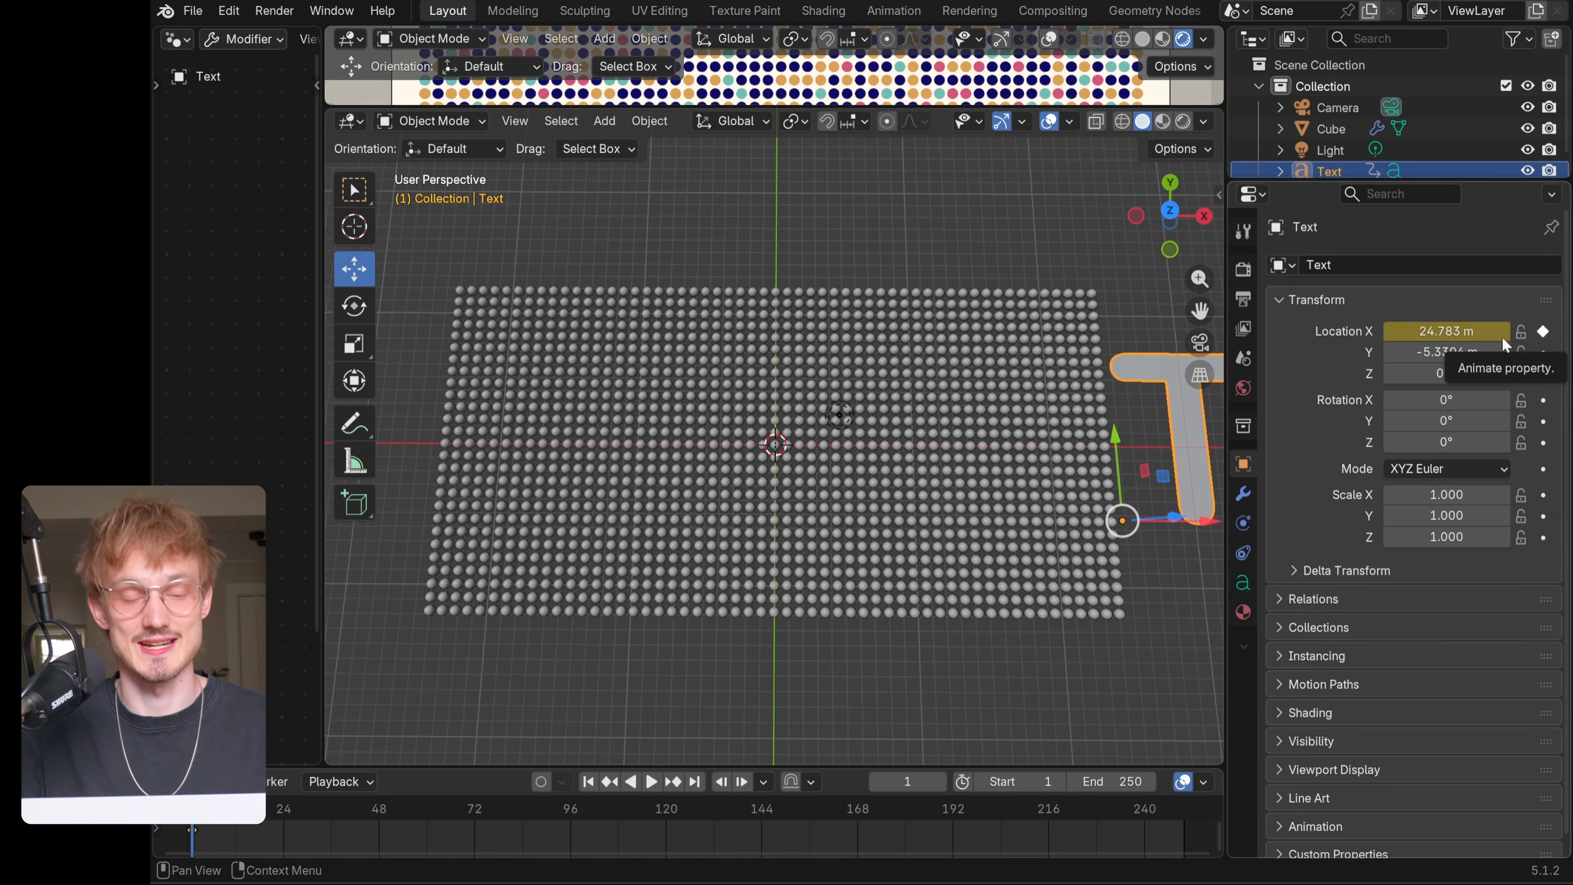
left_click(1183, 809)
left_click_drag(1446, 331, 1277, 331)
left_click(1543, 331)
left_click_drag(1182, 810, 187, 808)
key("space")
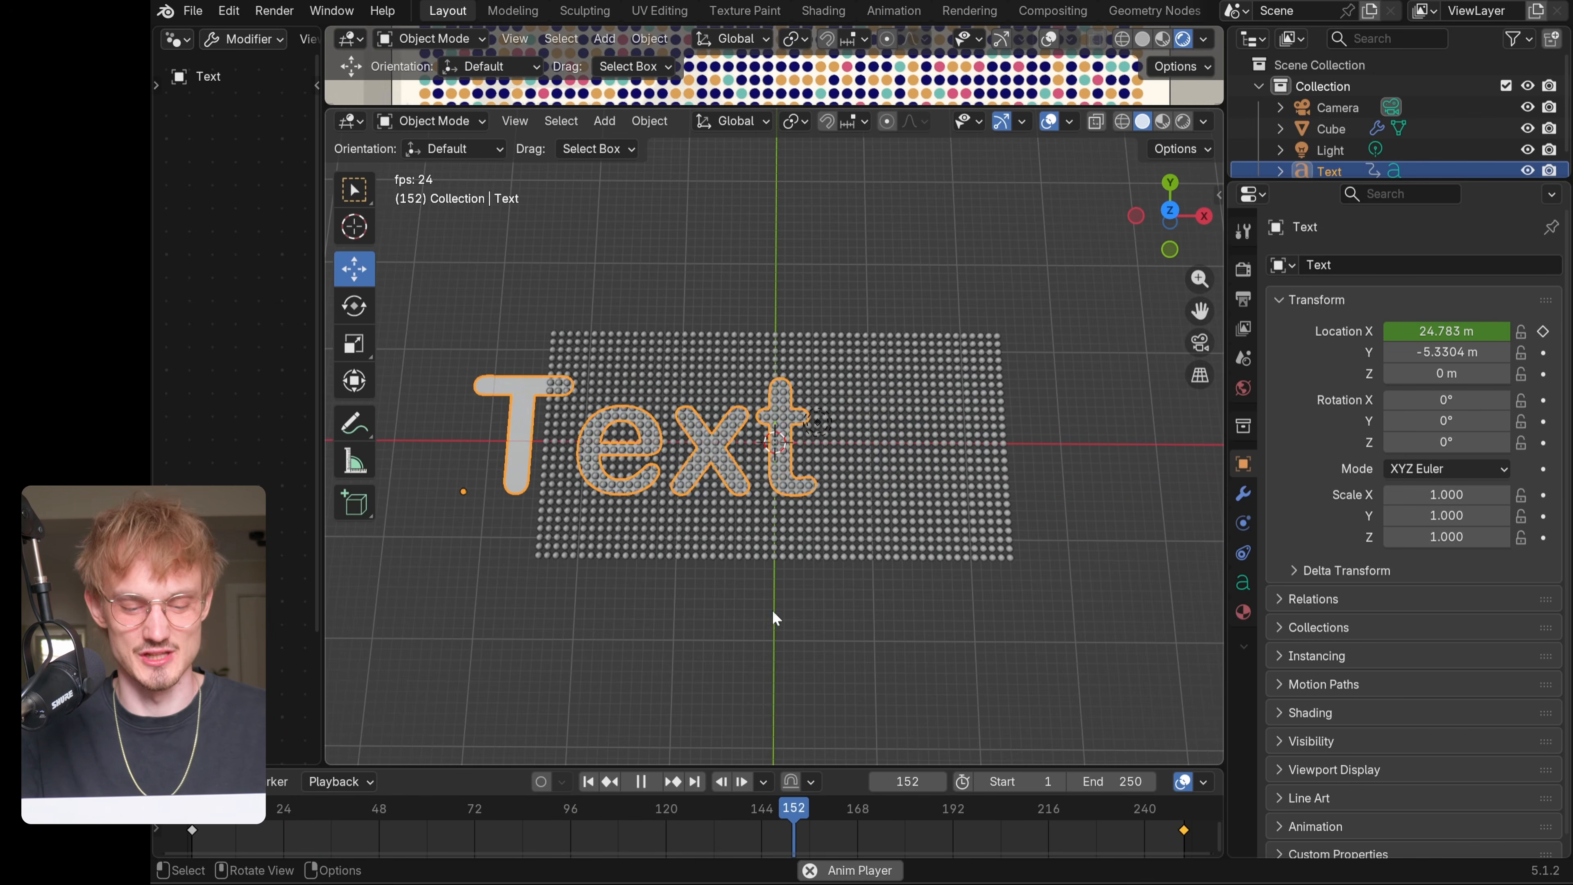
left_click_drag(886, 814, 758, 819)
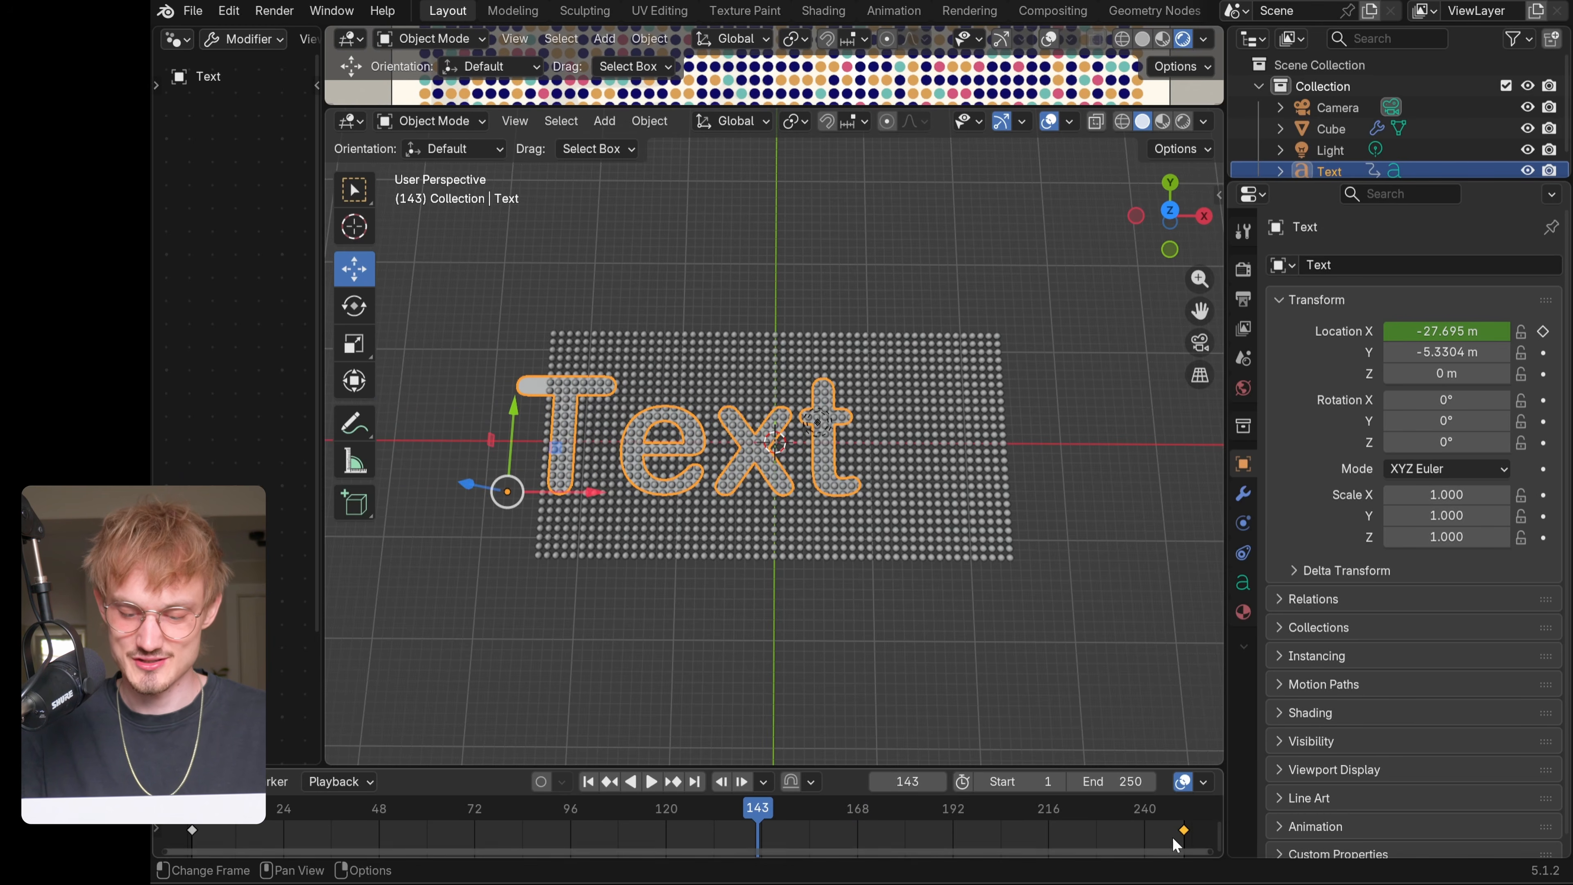
- Move the text's last location keyframe to frame 144 and set the scene's end frame to 144
left_click_drag(1180, 832, 193, 829)
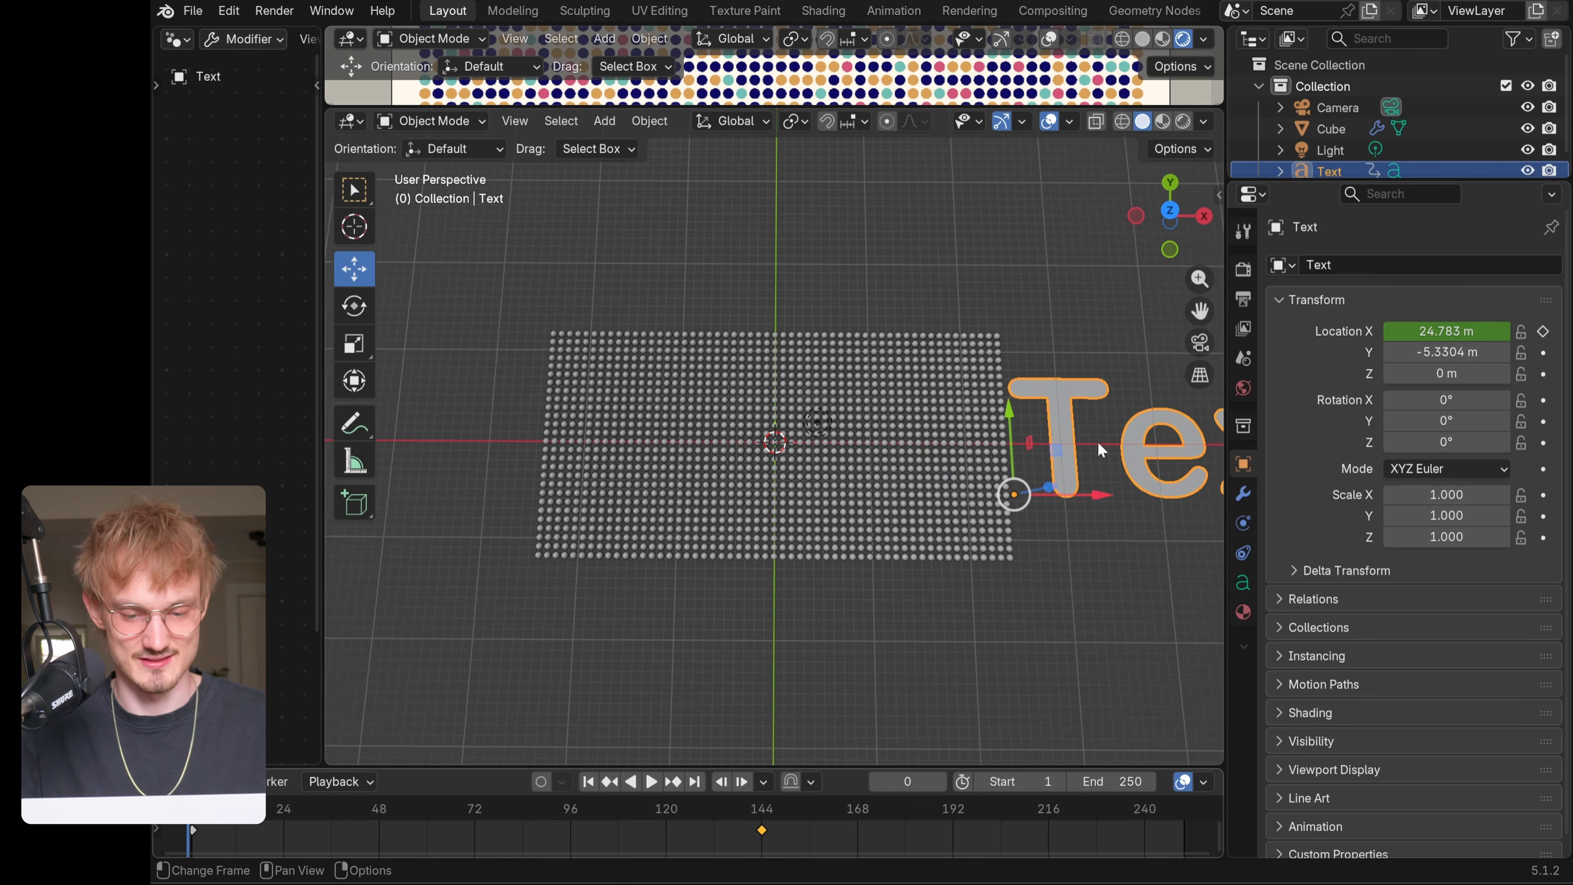
key("space")
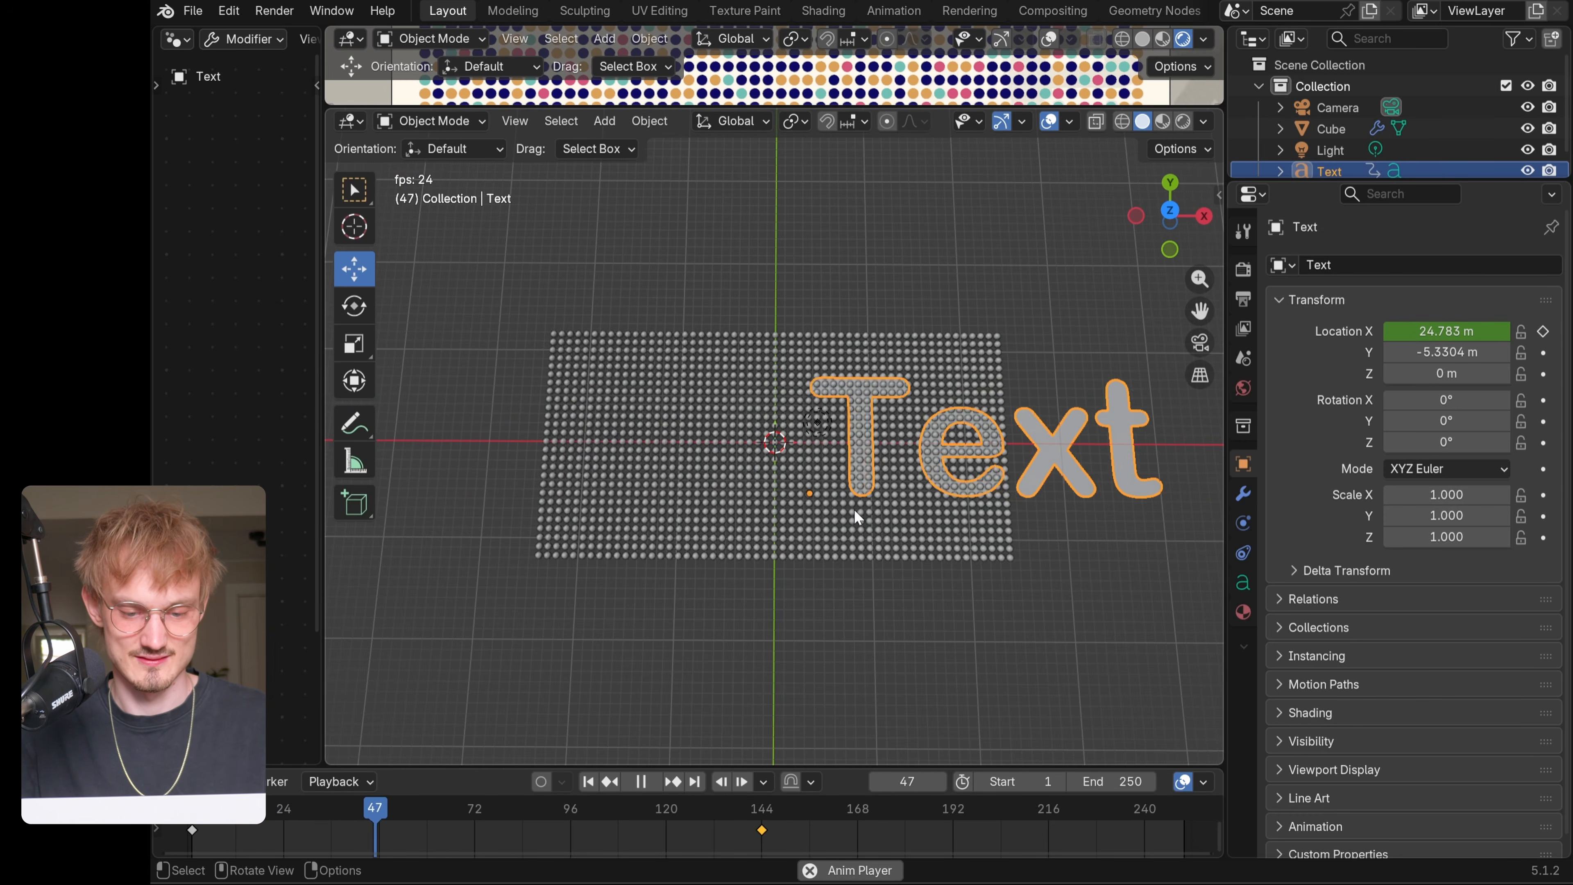
left_click_drag(590, 817, 1012, 821)
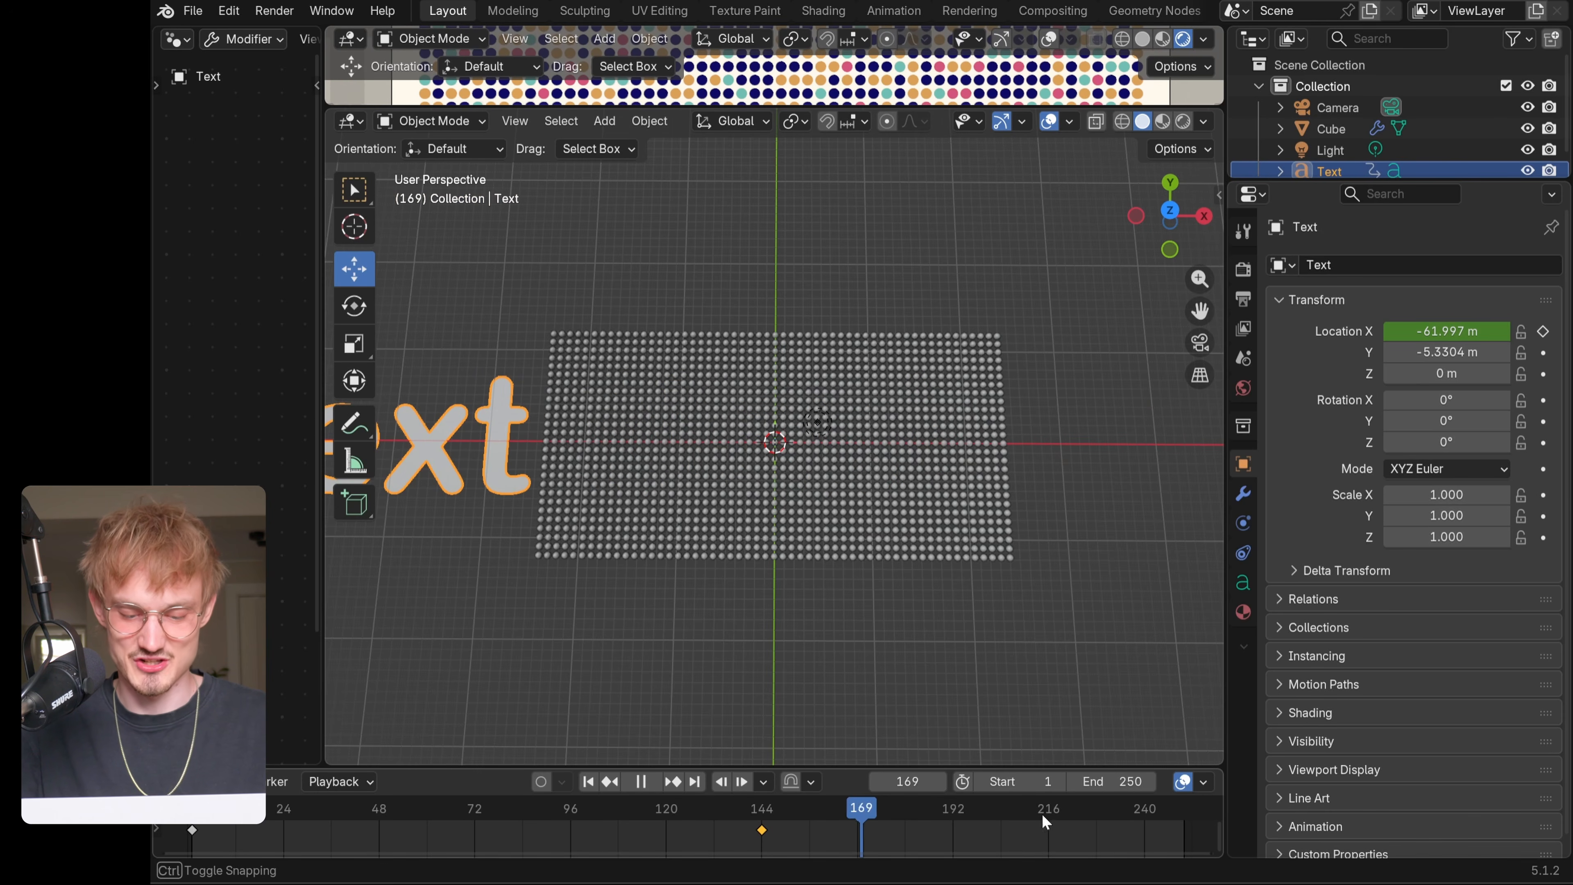
left_click_drag(764, 831, 764, 831)
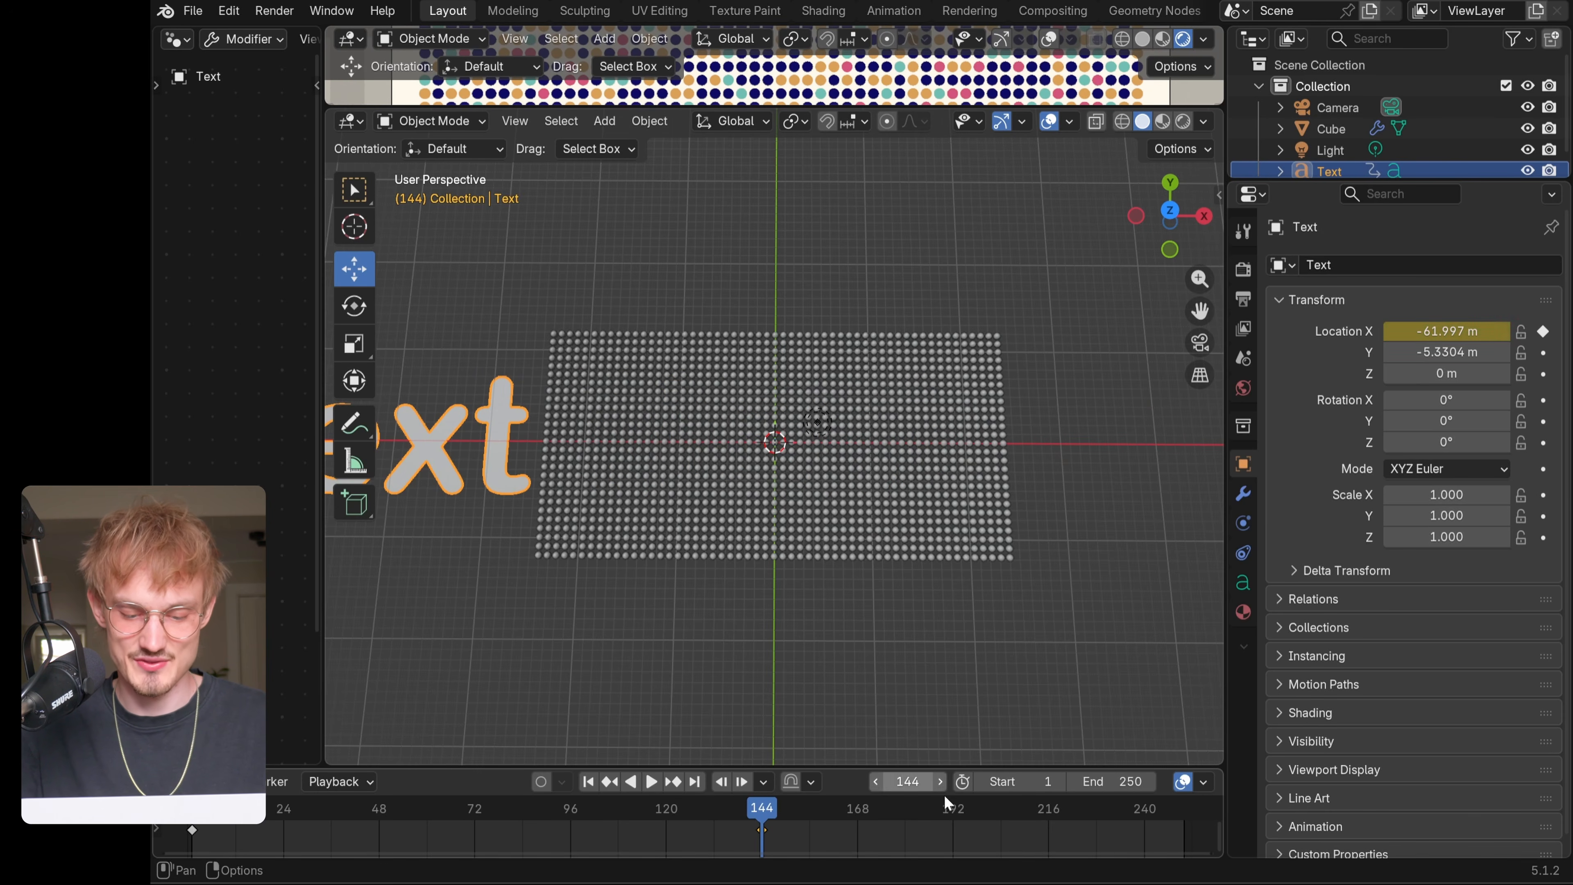
left_click(1108, 782)
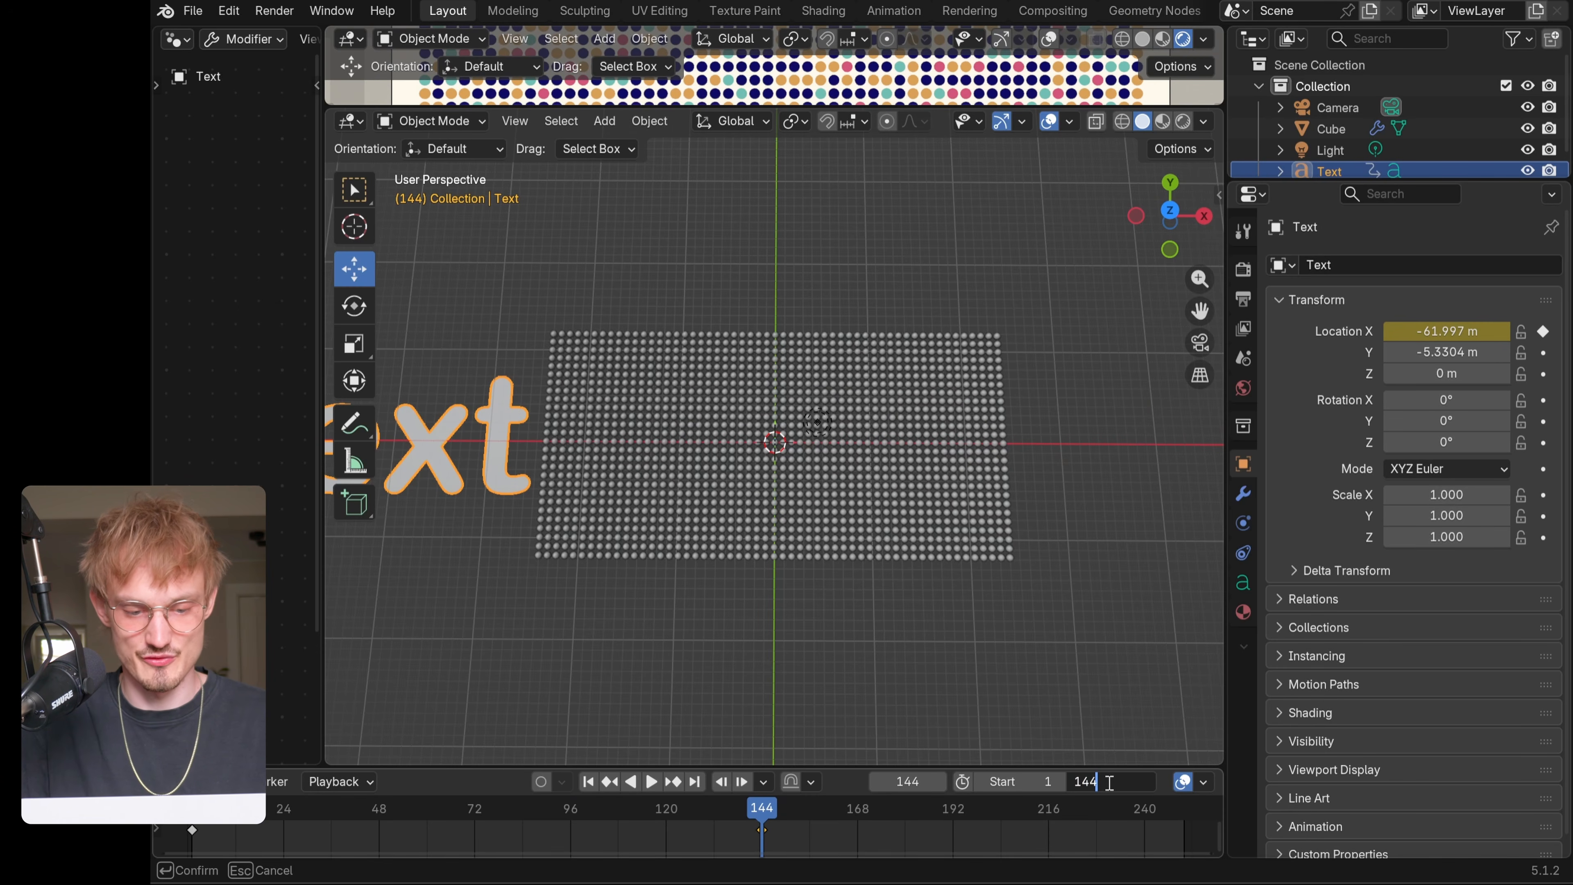
type("144")
key("Return")
- Go to frame 74 and enlarge the upper camera viewport
left_click_drag(832, 828, 522, 807)
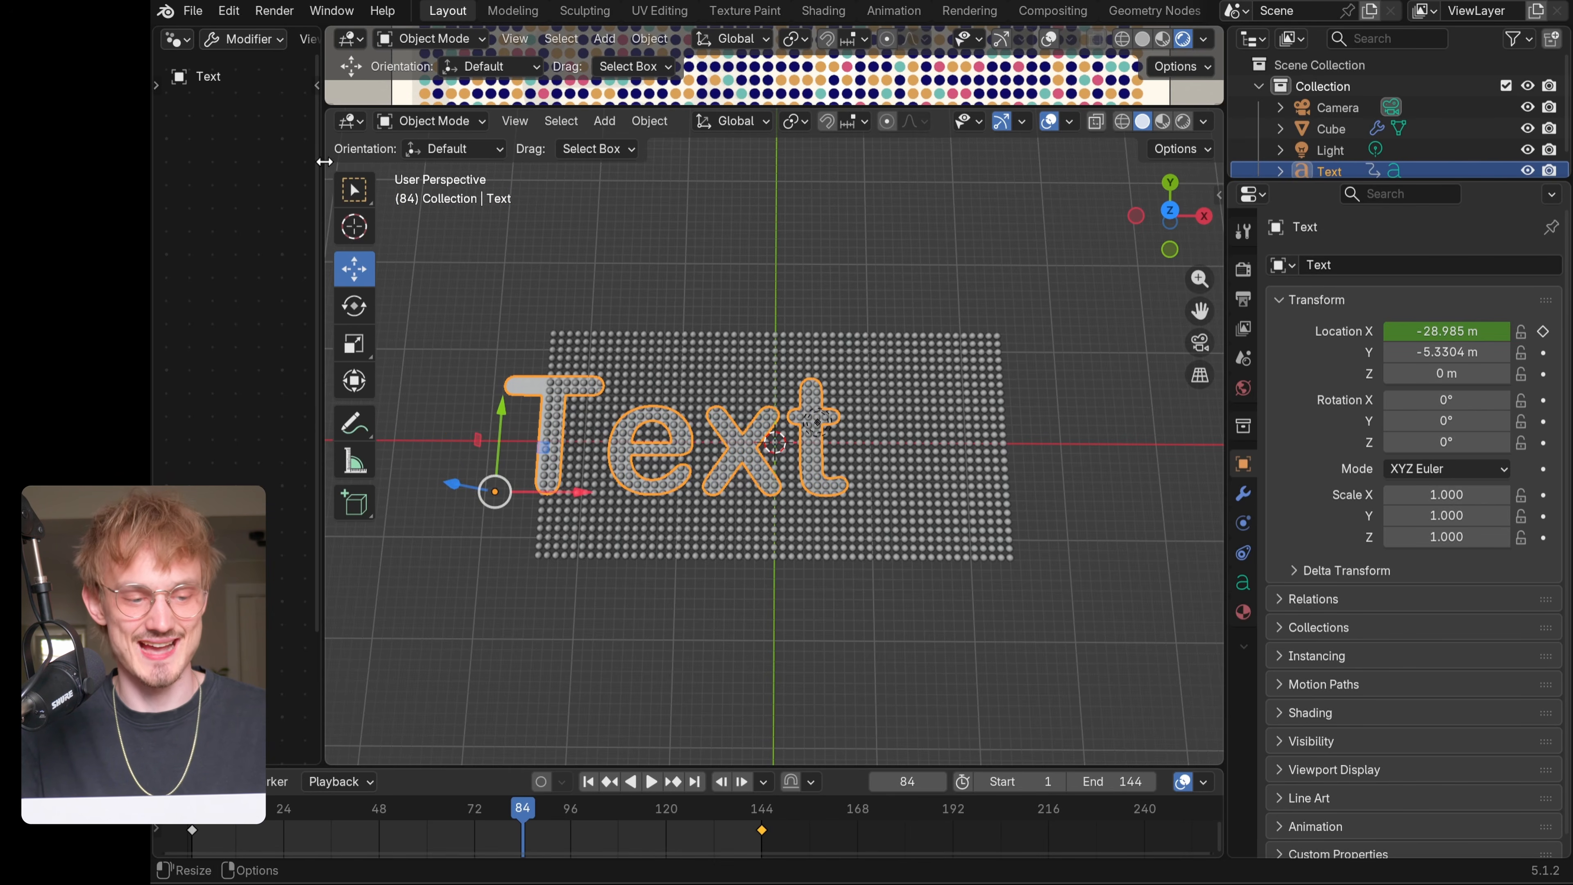
left_click(484, 816)
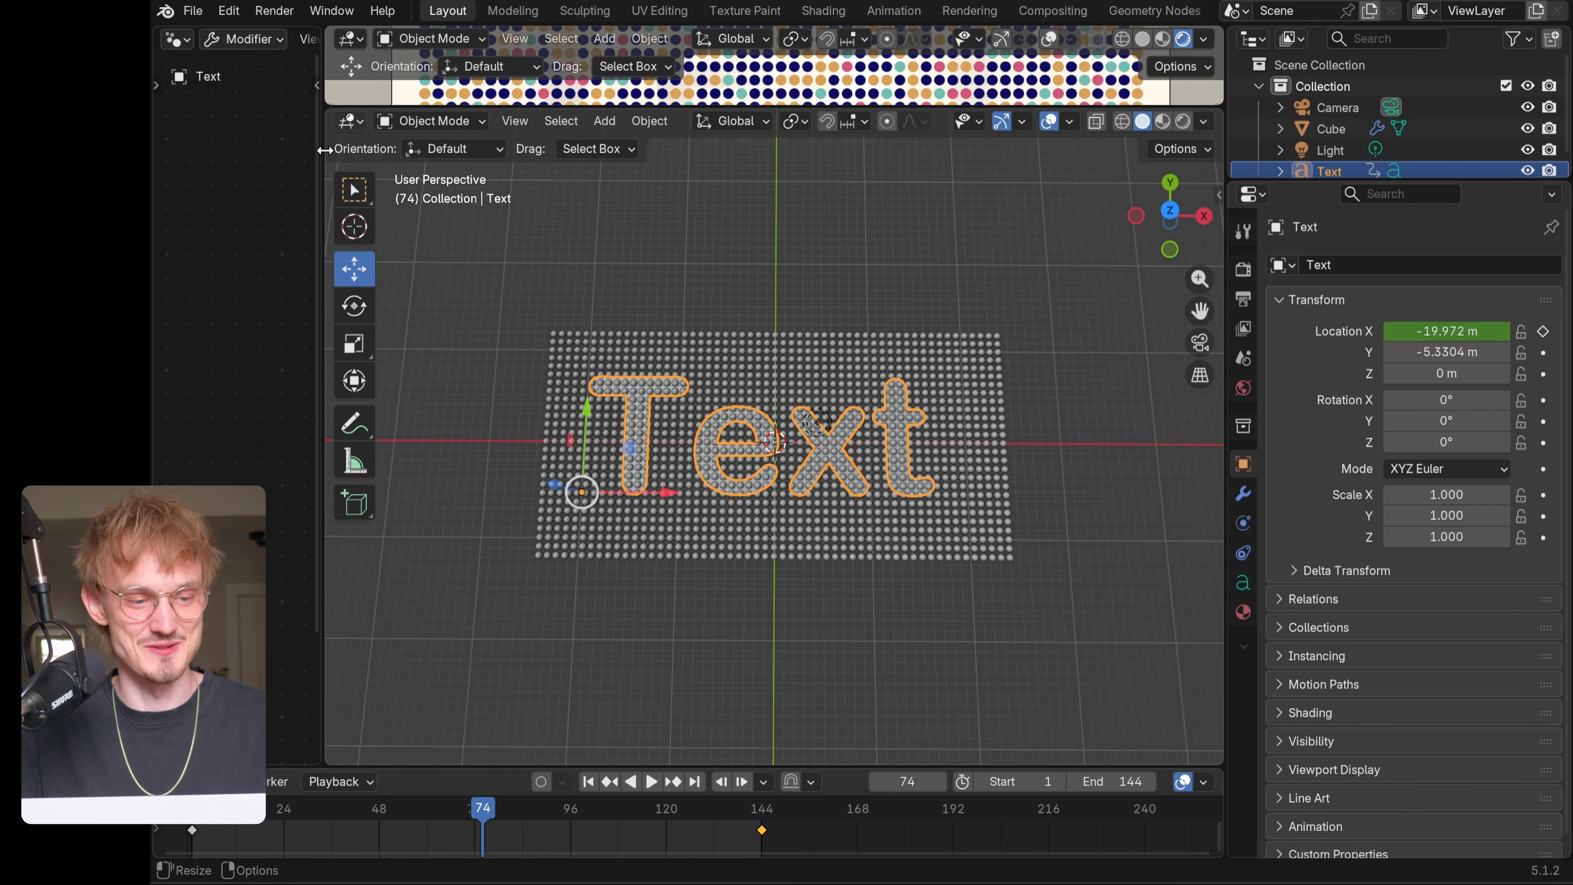
left_click_drag(670, 101, 671, 317)
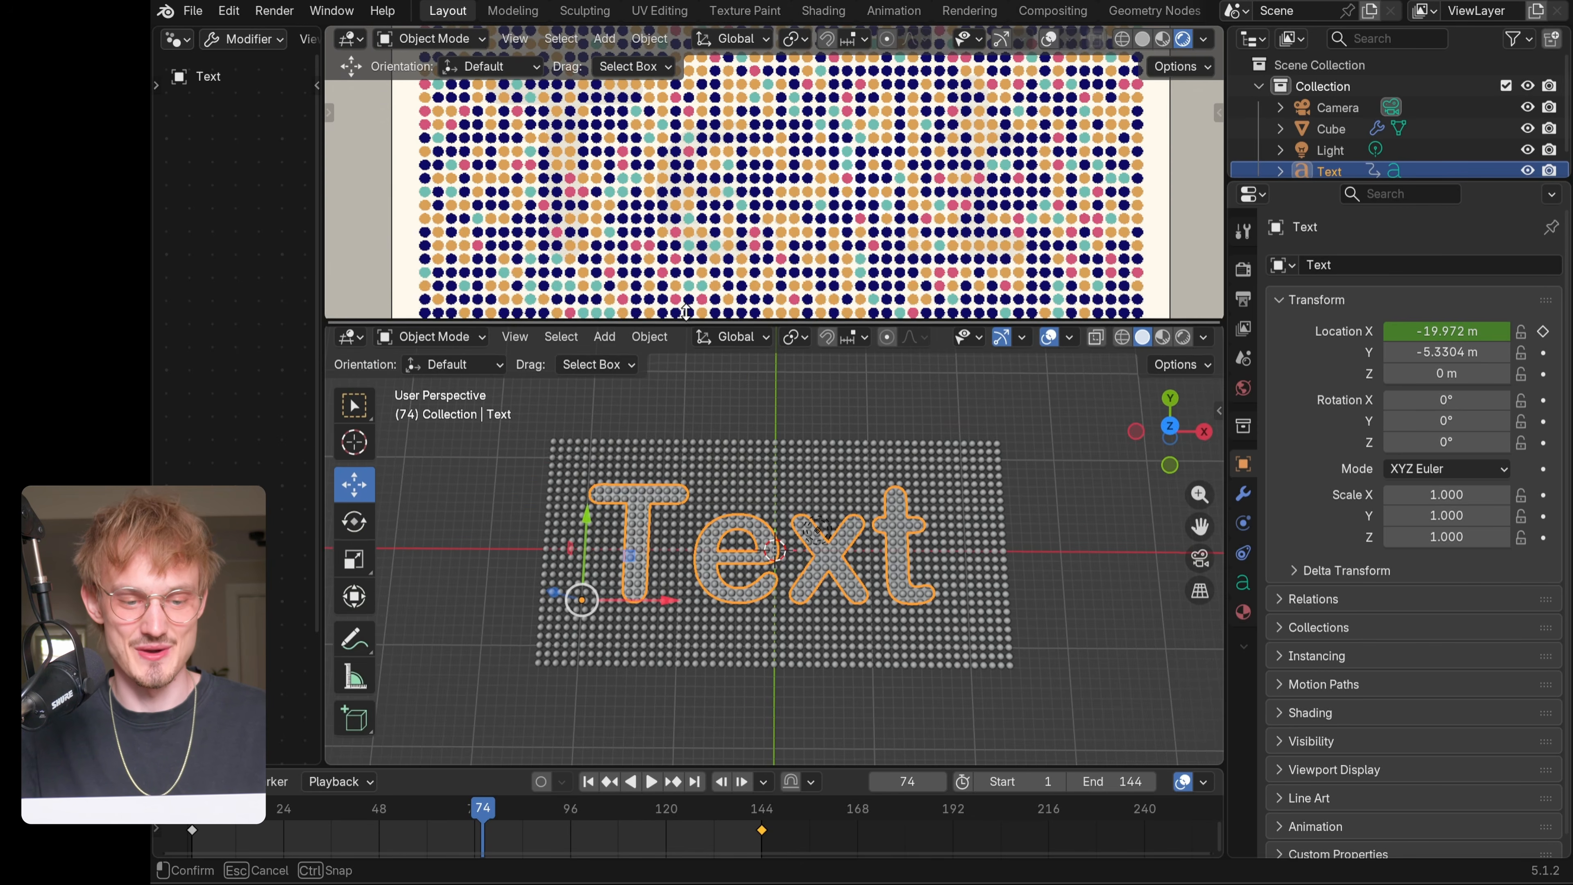
- Select the sphere grid object instead of the text and widen the node editor
key("alt+a")
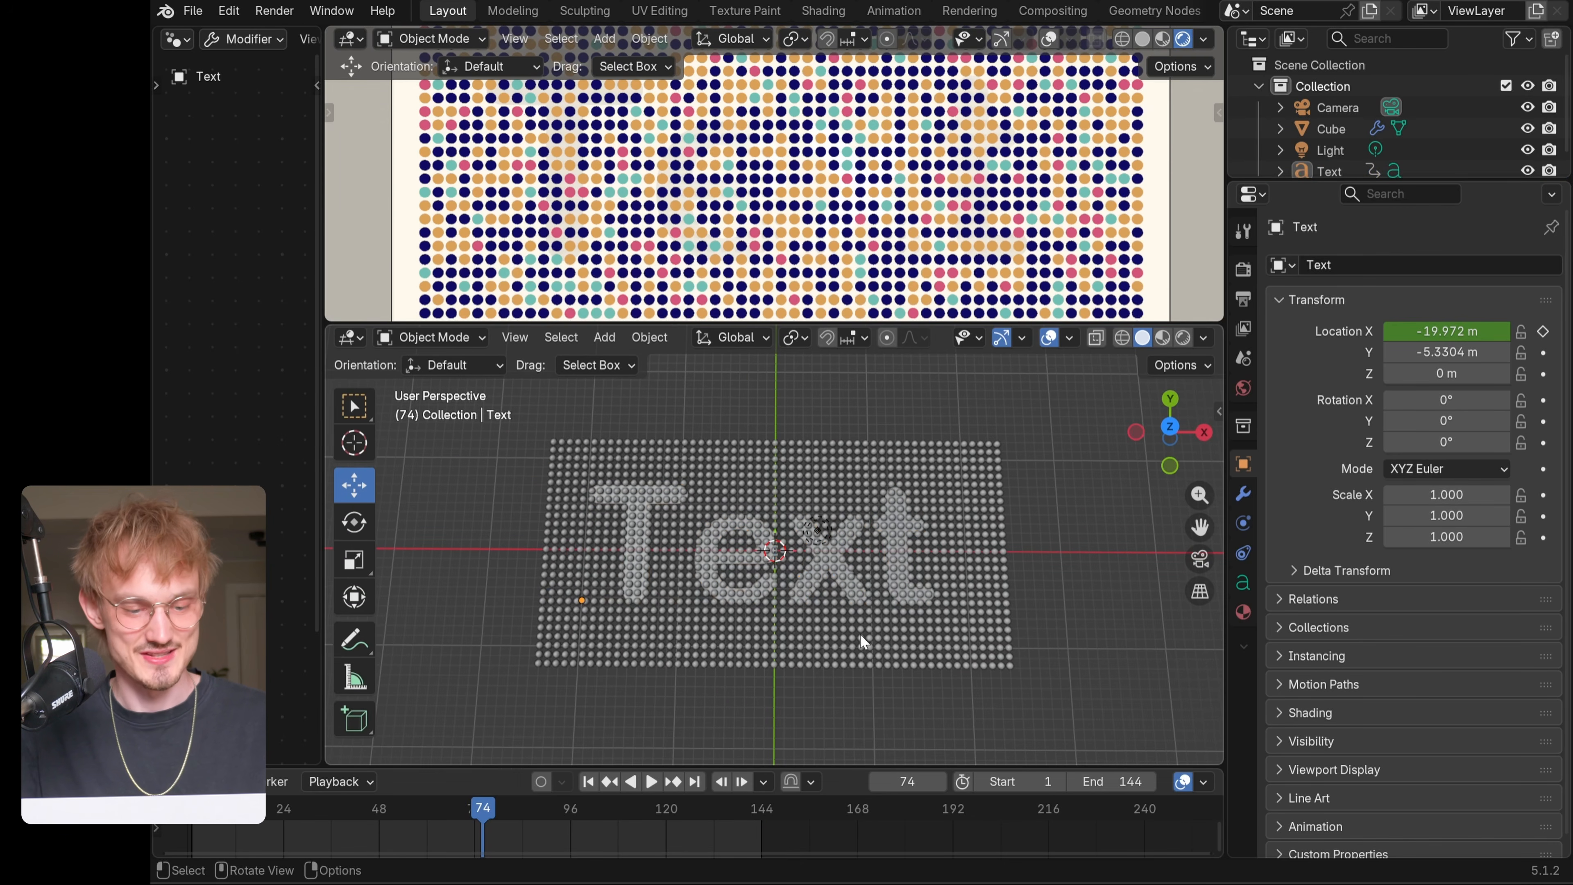
left_click(842, 499)
left_click_drag(319, 242, 830, 242)
- Bring the Text object into the node tree as an Object Info node below Transform Geometry
middle_click_drag(613, 325, 480, 325)
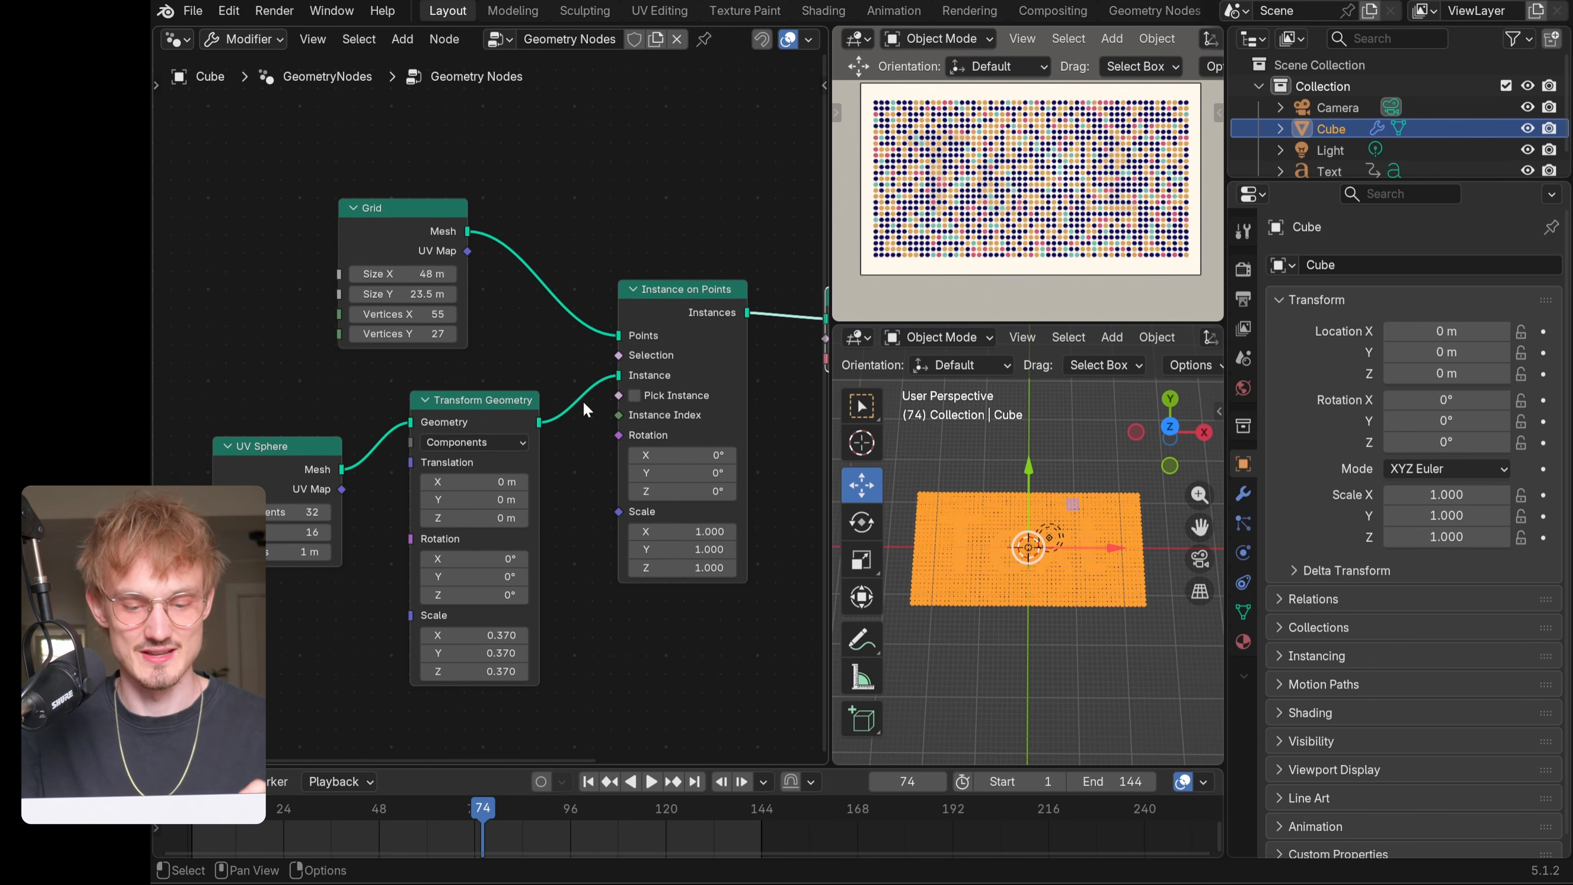
scroll(613, 500, "down", 3)
middle_click_drag(628, 537, 558, 309)
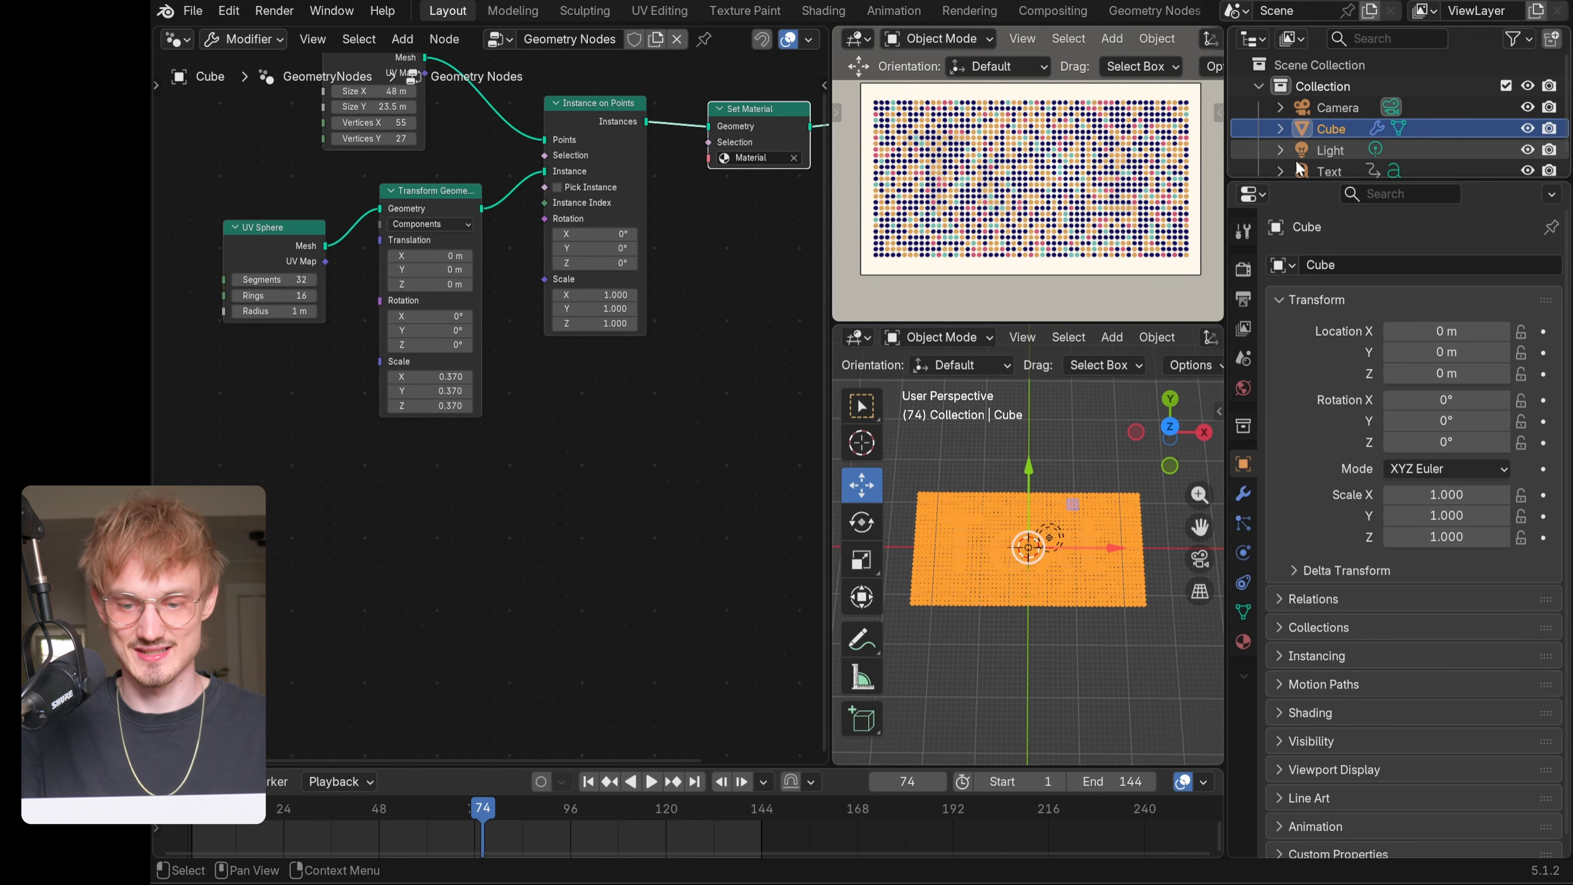
left_click_drag(1336, 180, 1336, 245)
left_click_drag(1329, 171, 436, 498)
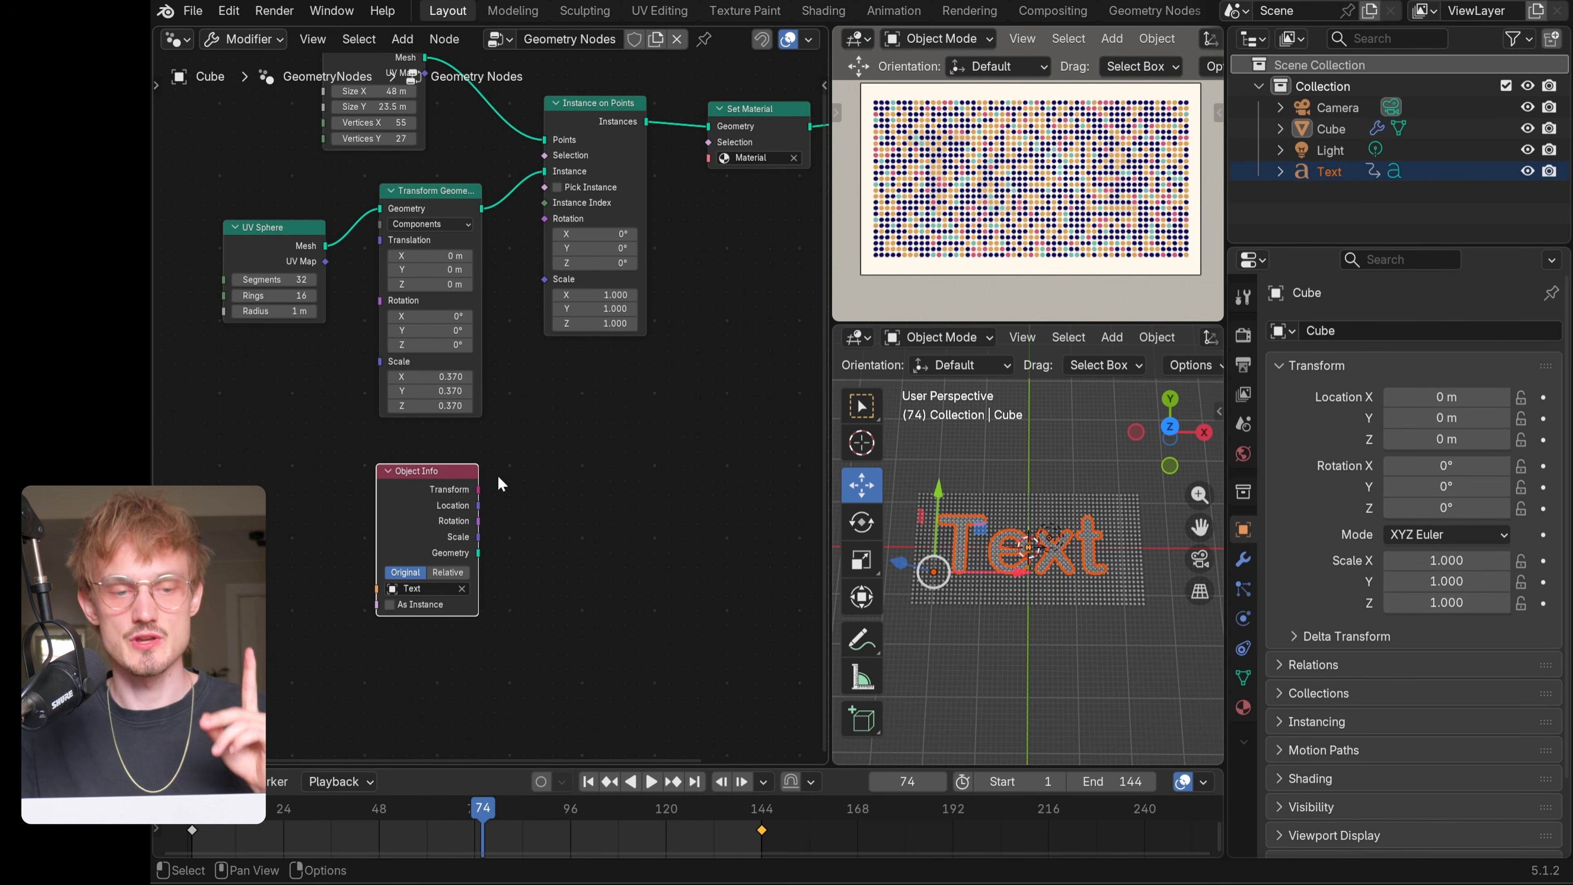
- Connect Object Info's Geometry output to the Group Output, select the grid object and scrub to frame 69
middle_click_drag(496, 564, 334, 619)
left_click_drag(319, 611, 705, 191)
left_click(1036, 570)
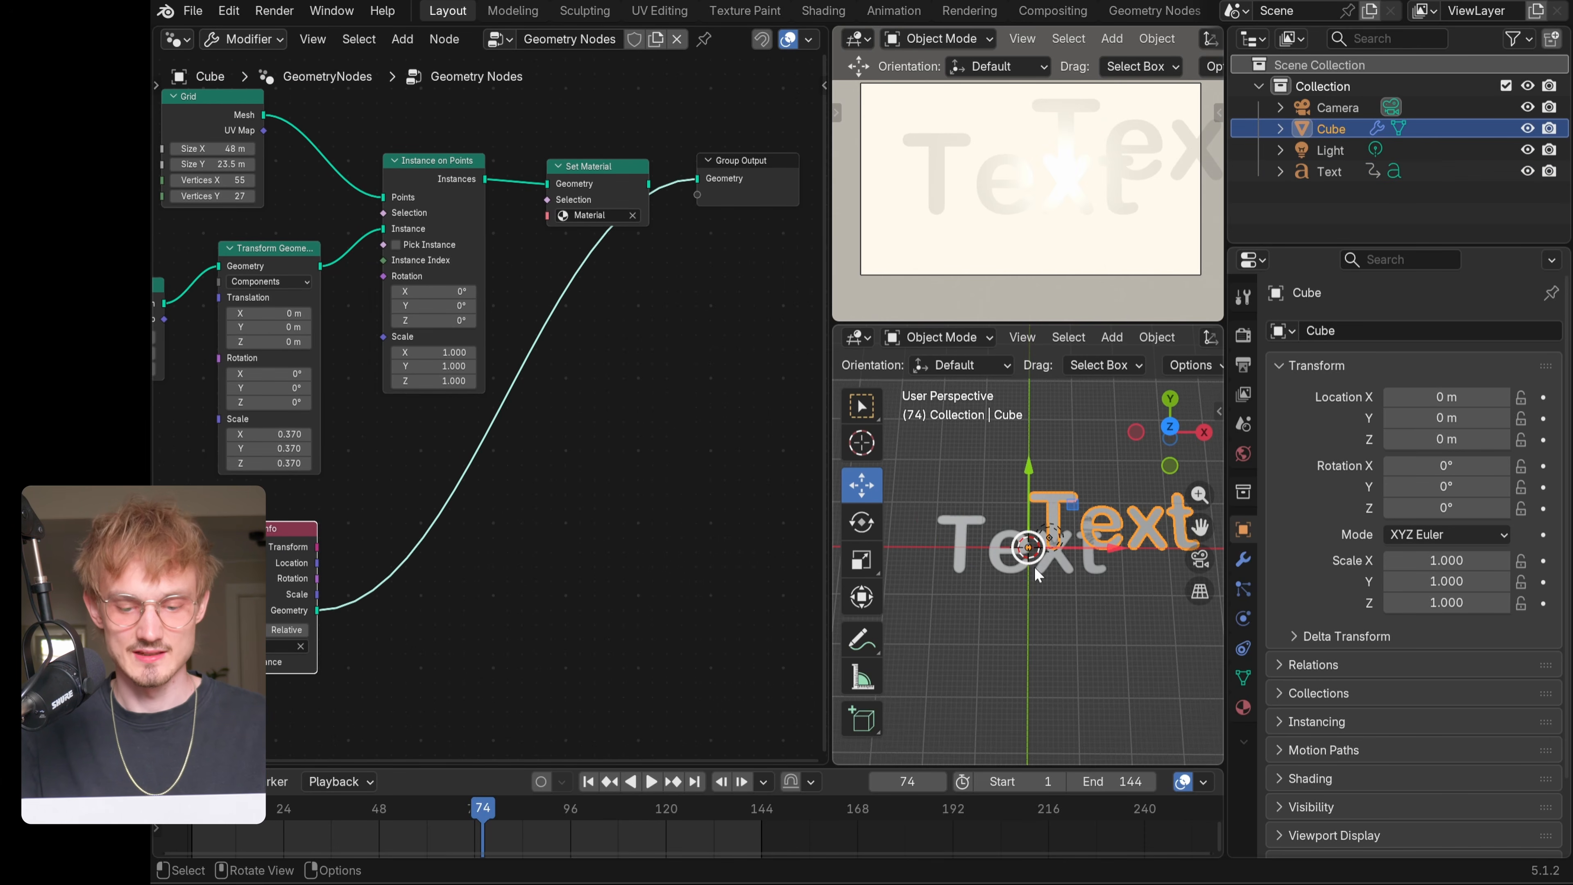
mouse_move(484, 811)
left_mouse_down()
mouse_move(605, 815)
mouse_move(464, 824)
left_mouse_up()
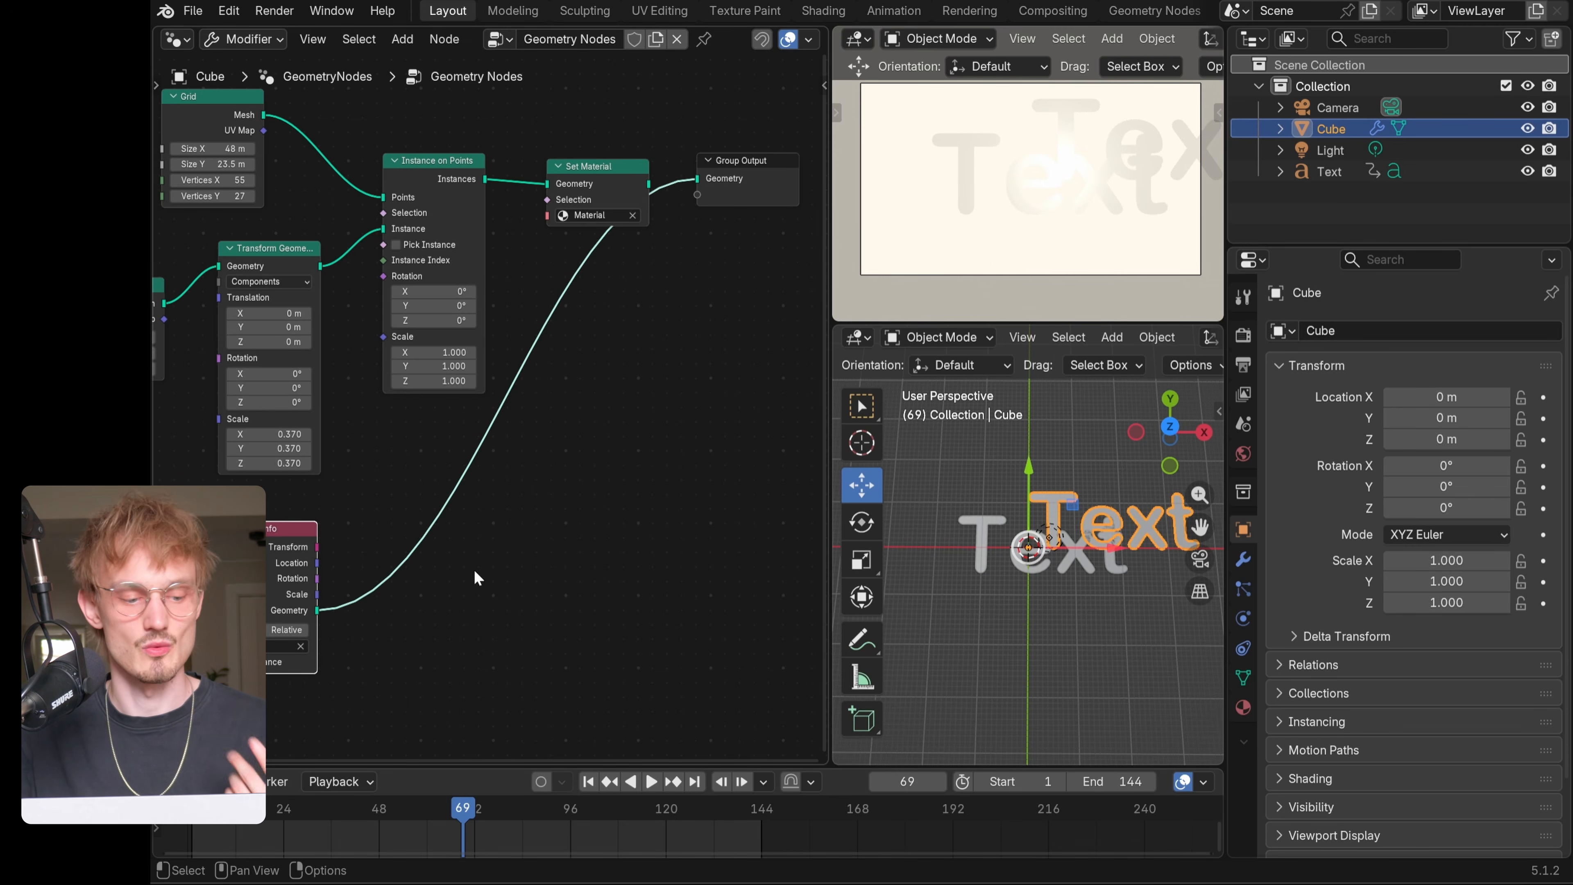
- Set the Object Info node to Relative and scrub the timeline to frame 73 to check the text's alignment
middle_click_drag(409, 582, 650, 486)
scroll(642, 489, "up", 3)
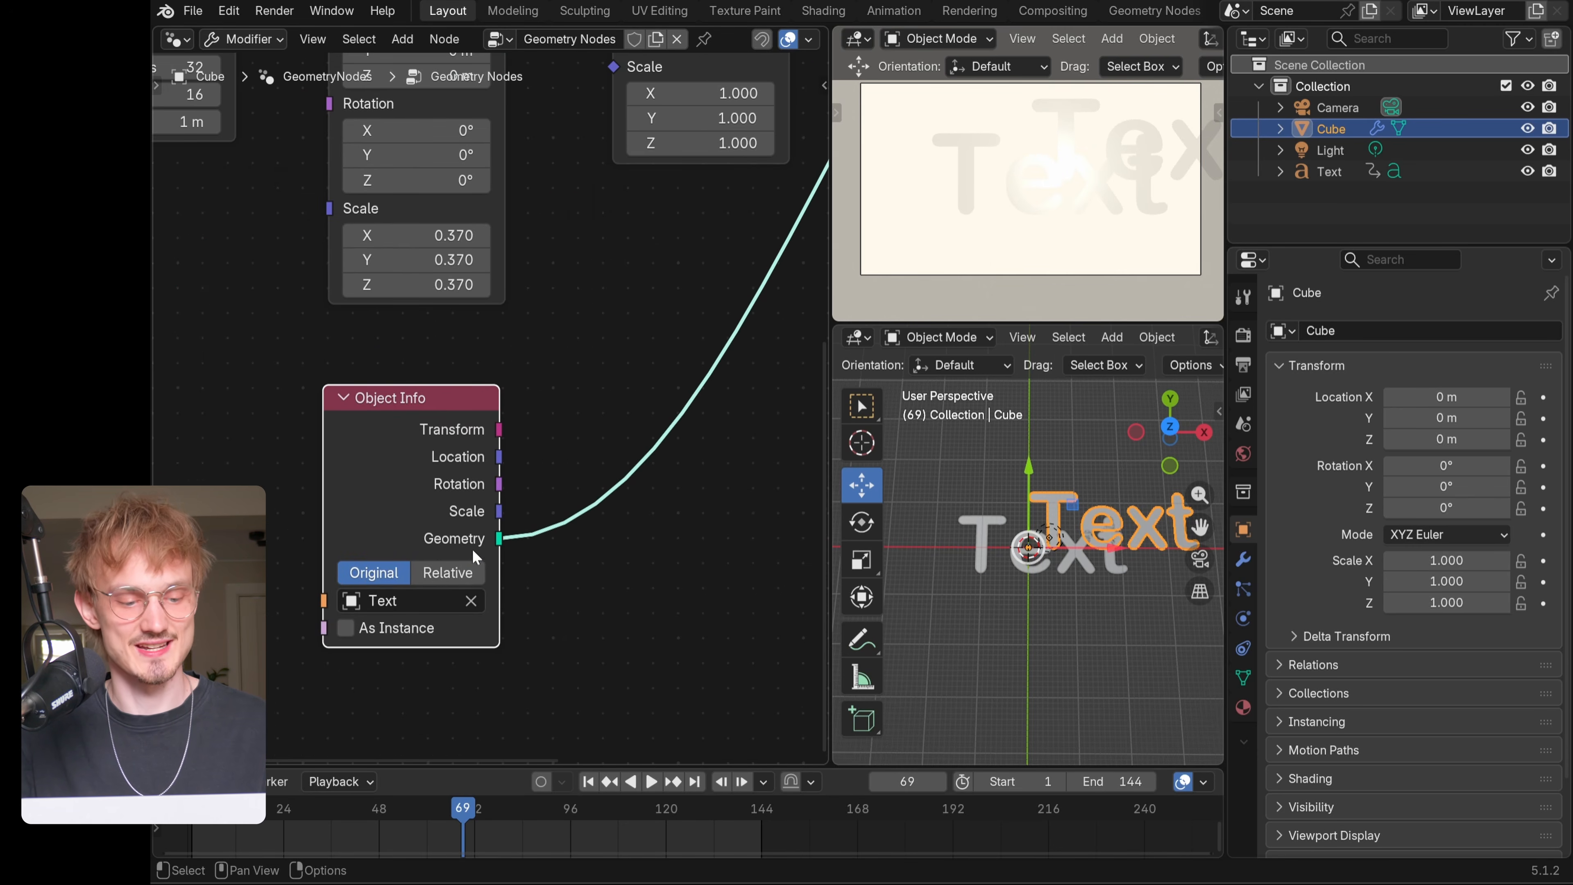
left_click(457, 575)
left_click_drag(446, 815, 475, 809)
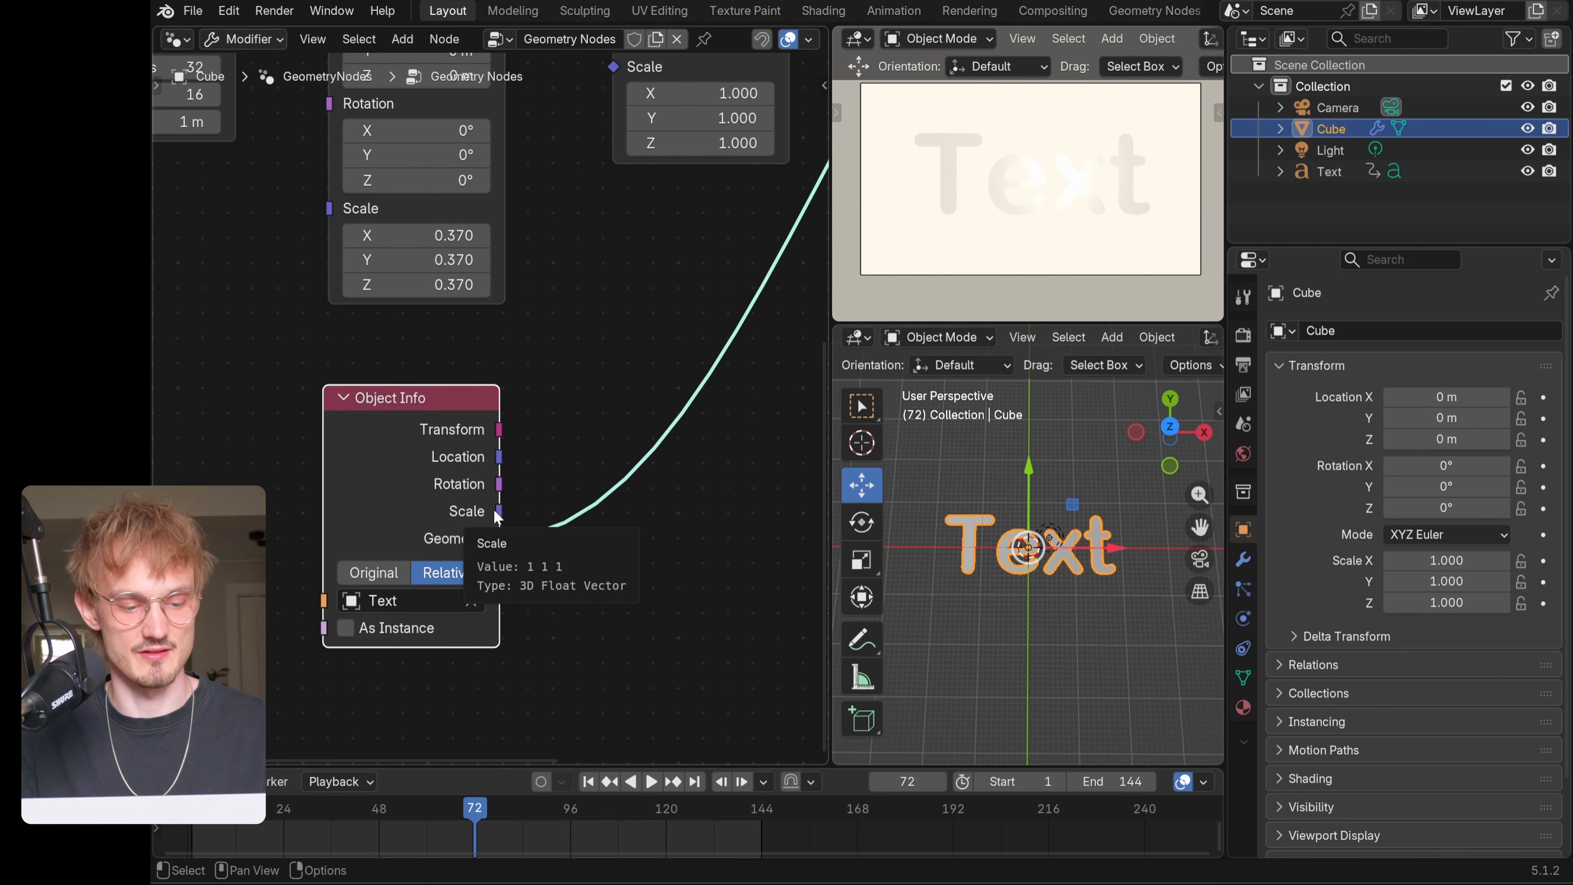
mouse_move(472, 809)
left_mouse_down()
mouse_move(542, 807)
mouse_move(479, 809)
left_mouse_up()
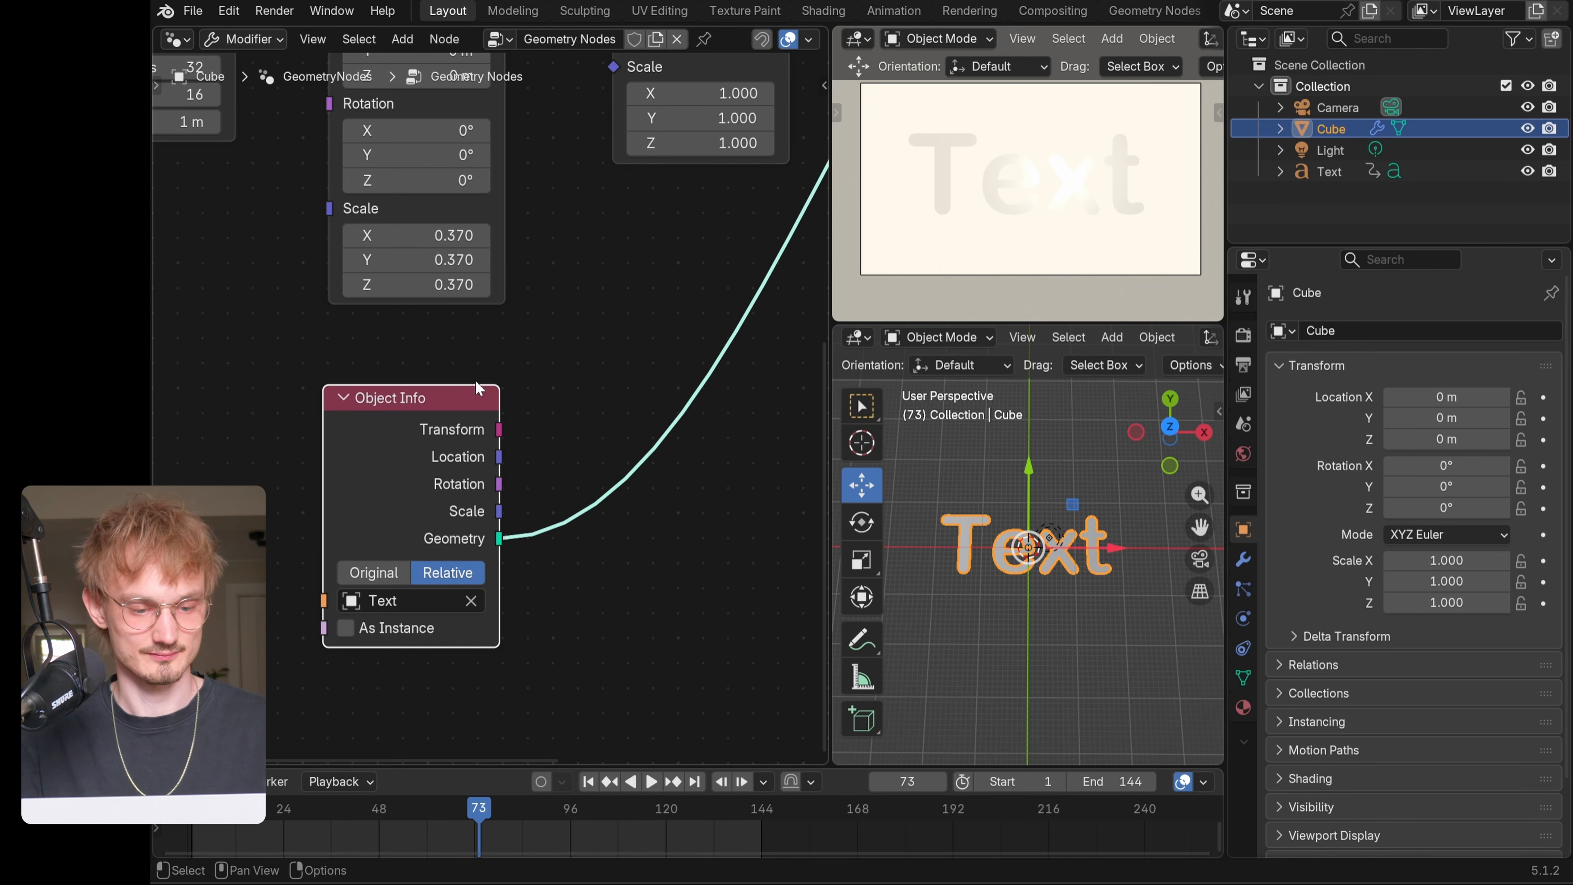
- Add a Geometry Proximity node beside the Object Info node
scroll(476, 379, "down", 2)
middle_click_drag(542, 368, 497, 393)
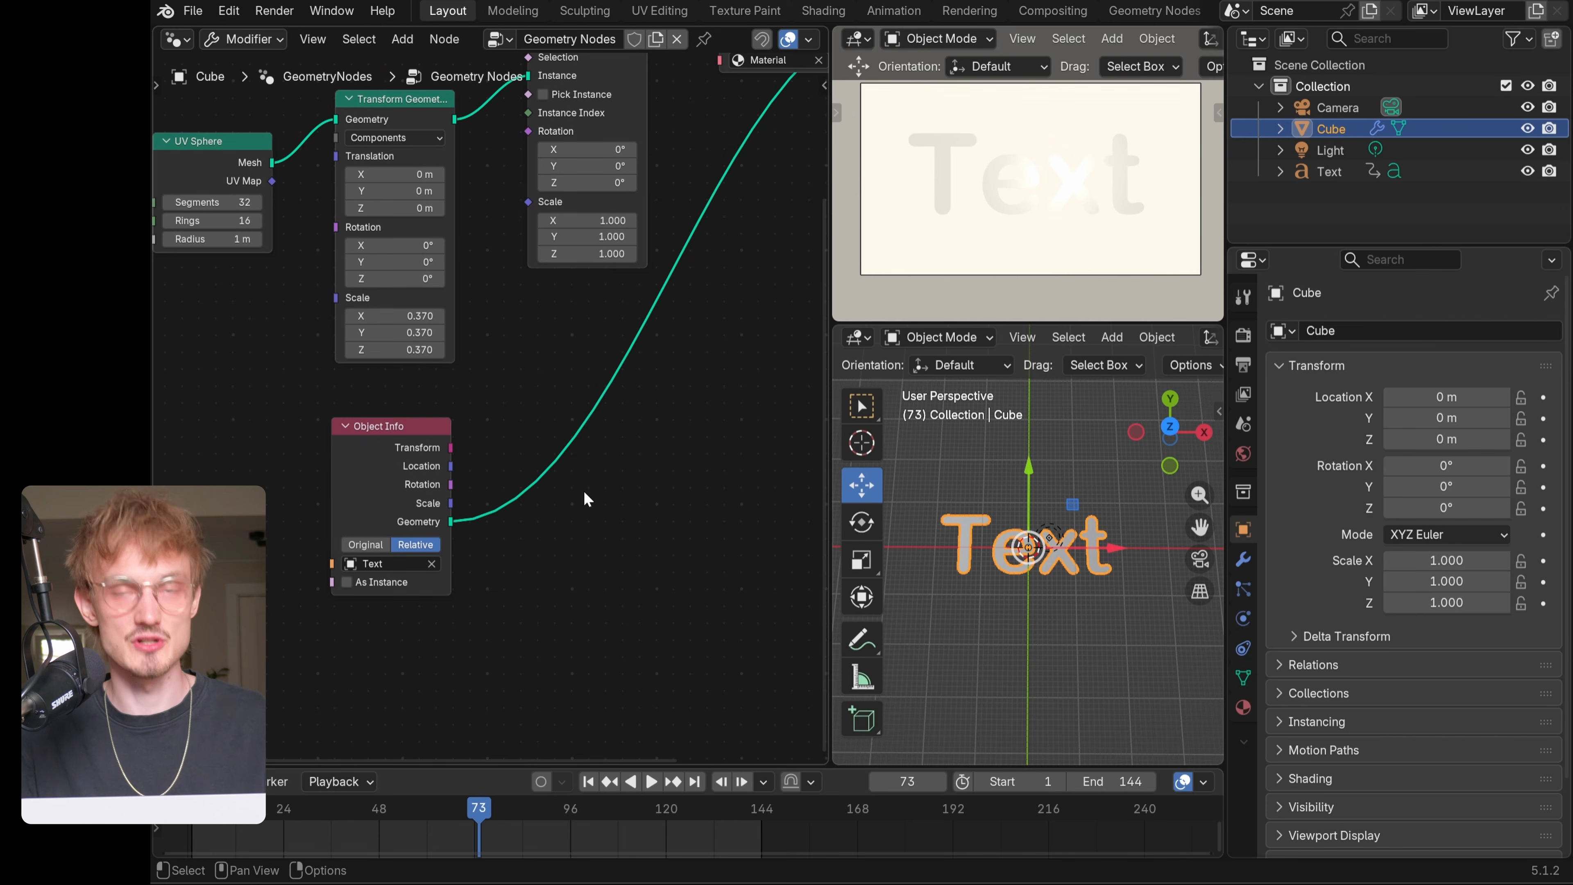
key("shift+a")
type("geometr")
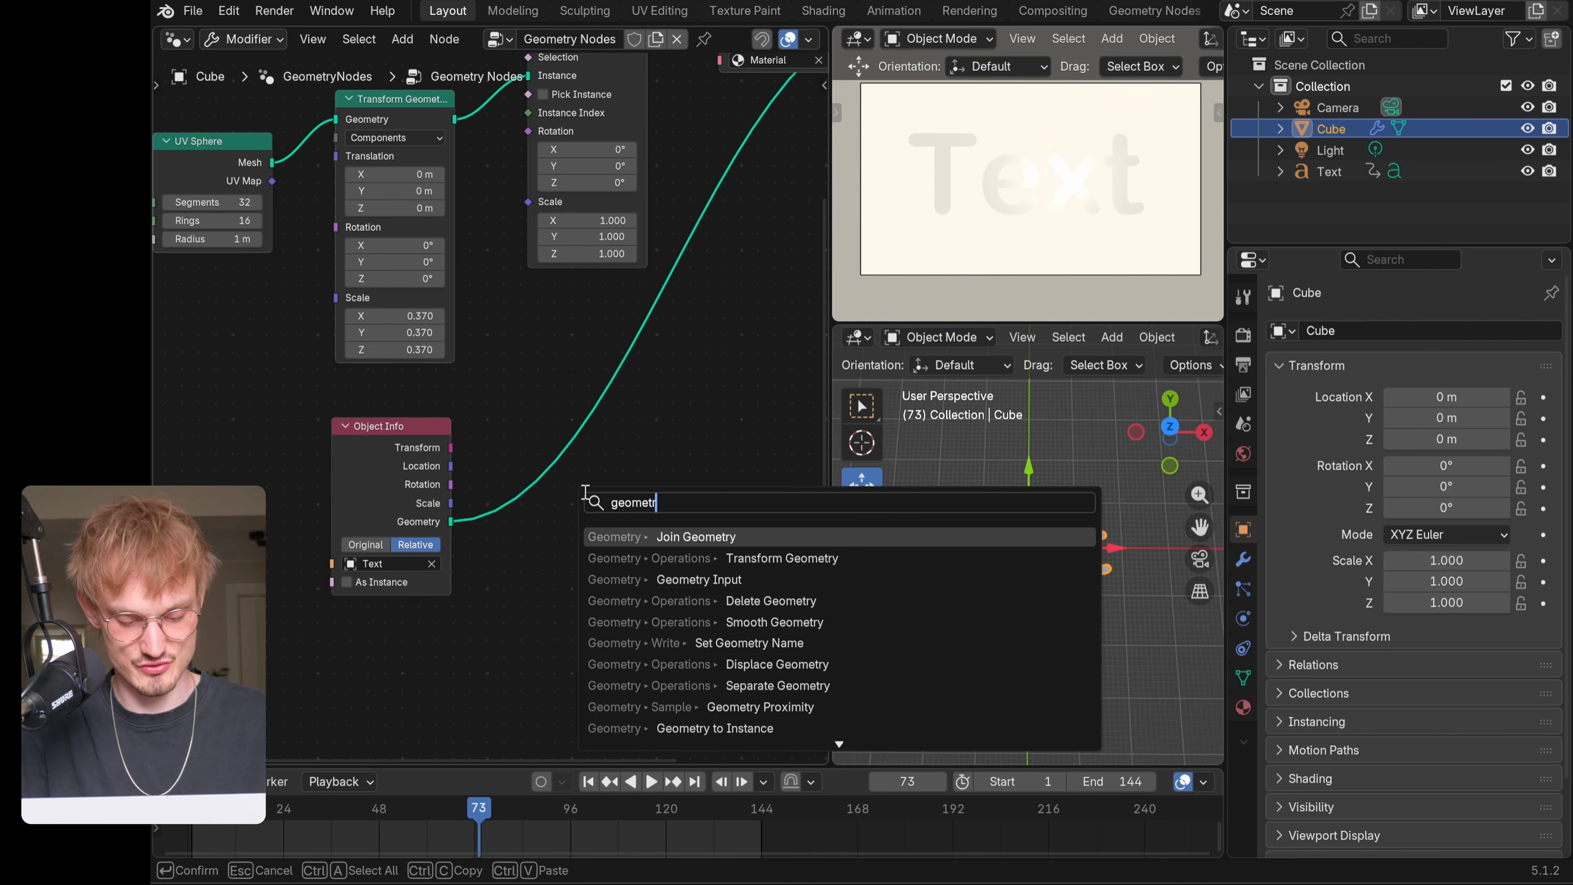
type("y prox")
key("Return")
left_click(587, 498)
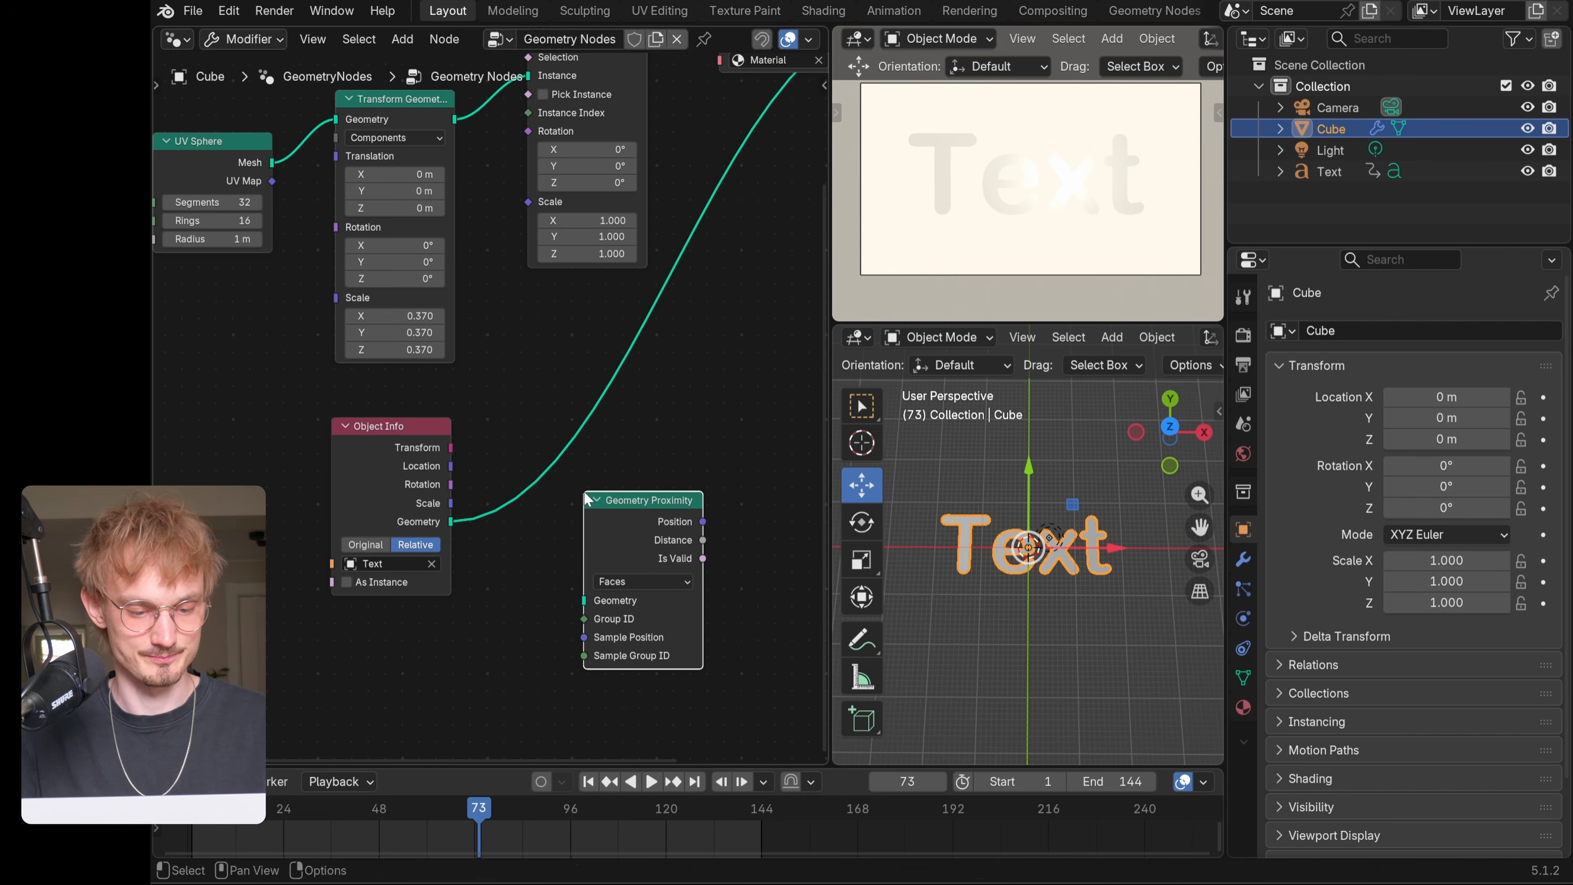
- Connect Object Info's Geometry output to Geometry Proximity's Geometry input and move the proximity node closer to Object Info
left_click_drag(450, 522, 584, 600)
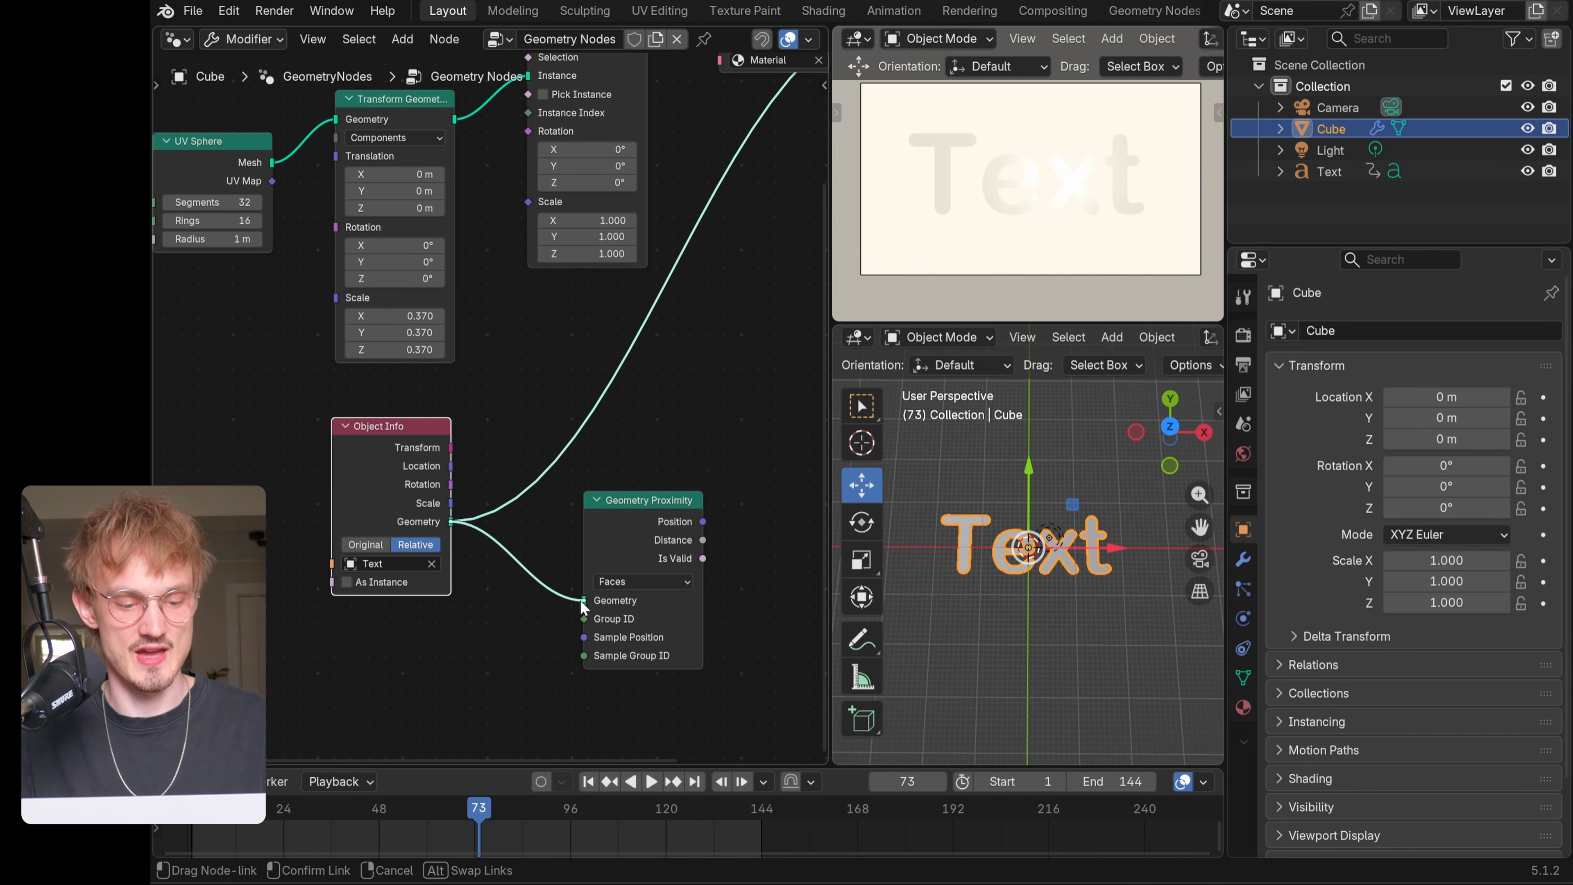
left_click_drag(624, 544, 538, 492)
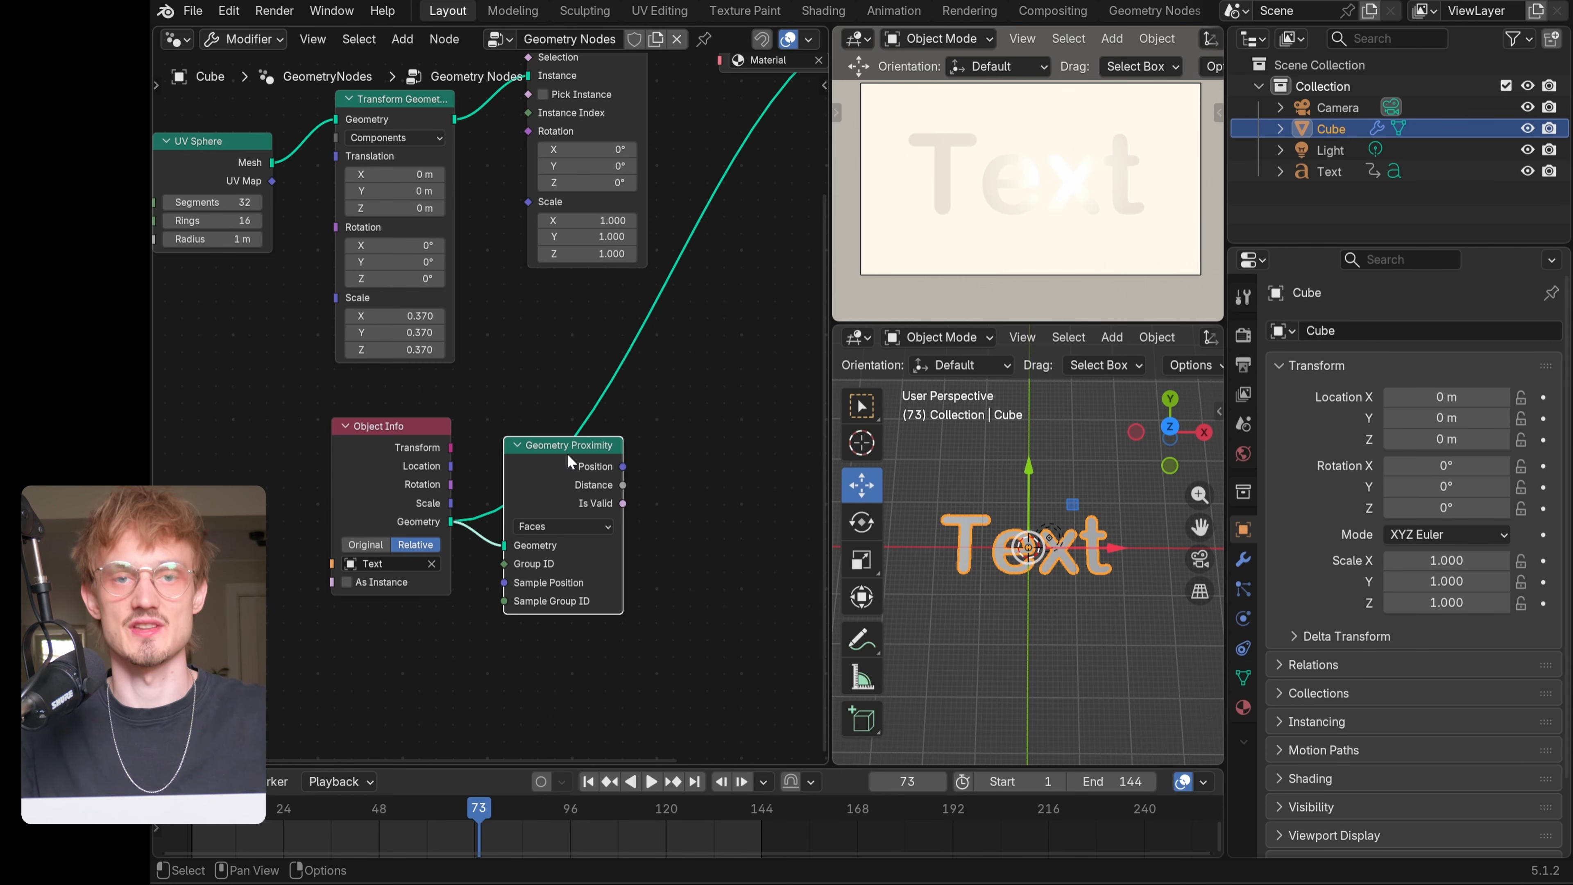
- Add a Map Range node fed by Geometry Proximity's Distance output and place it beside that node
left_click_drag(623, 485, 649, 489)
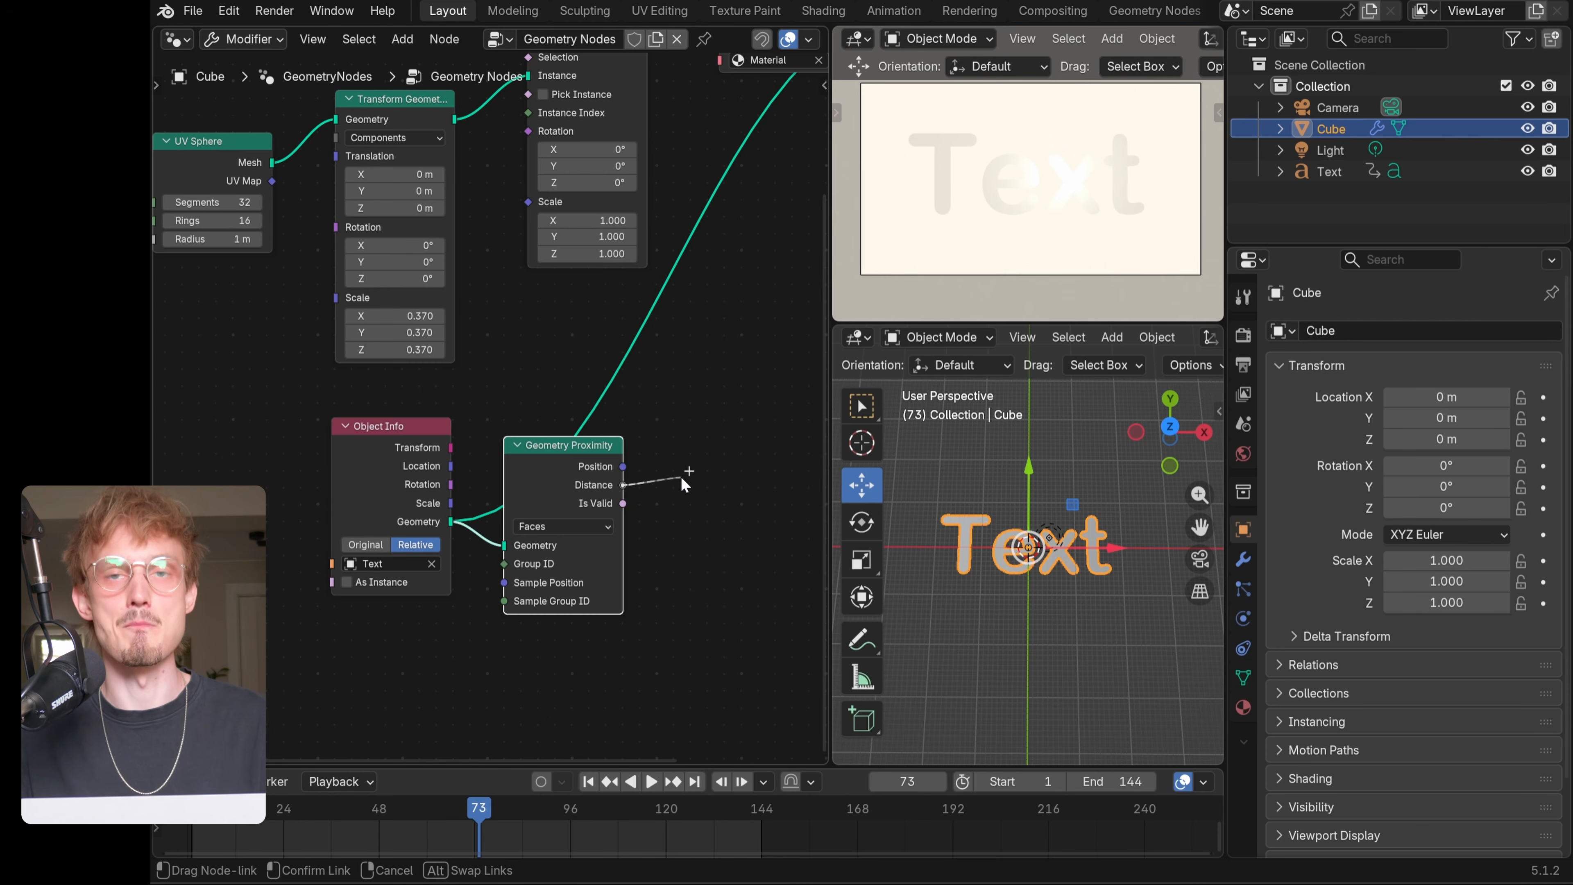
left_click_drag(681, 477, 687, 480)
type("map range")
key("Return")
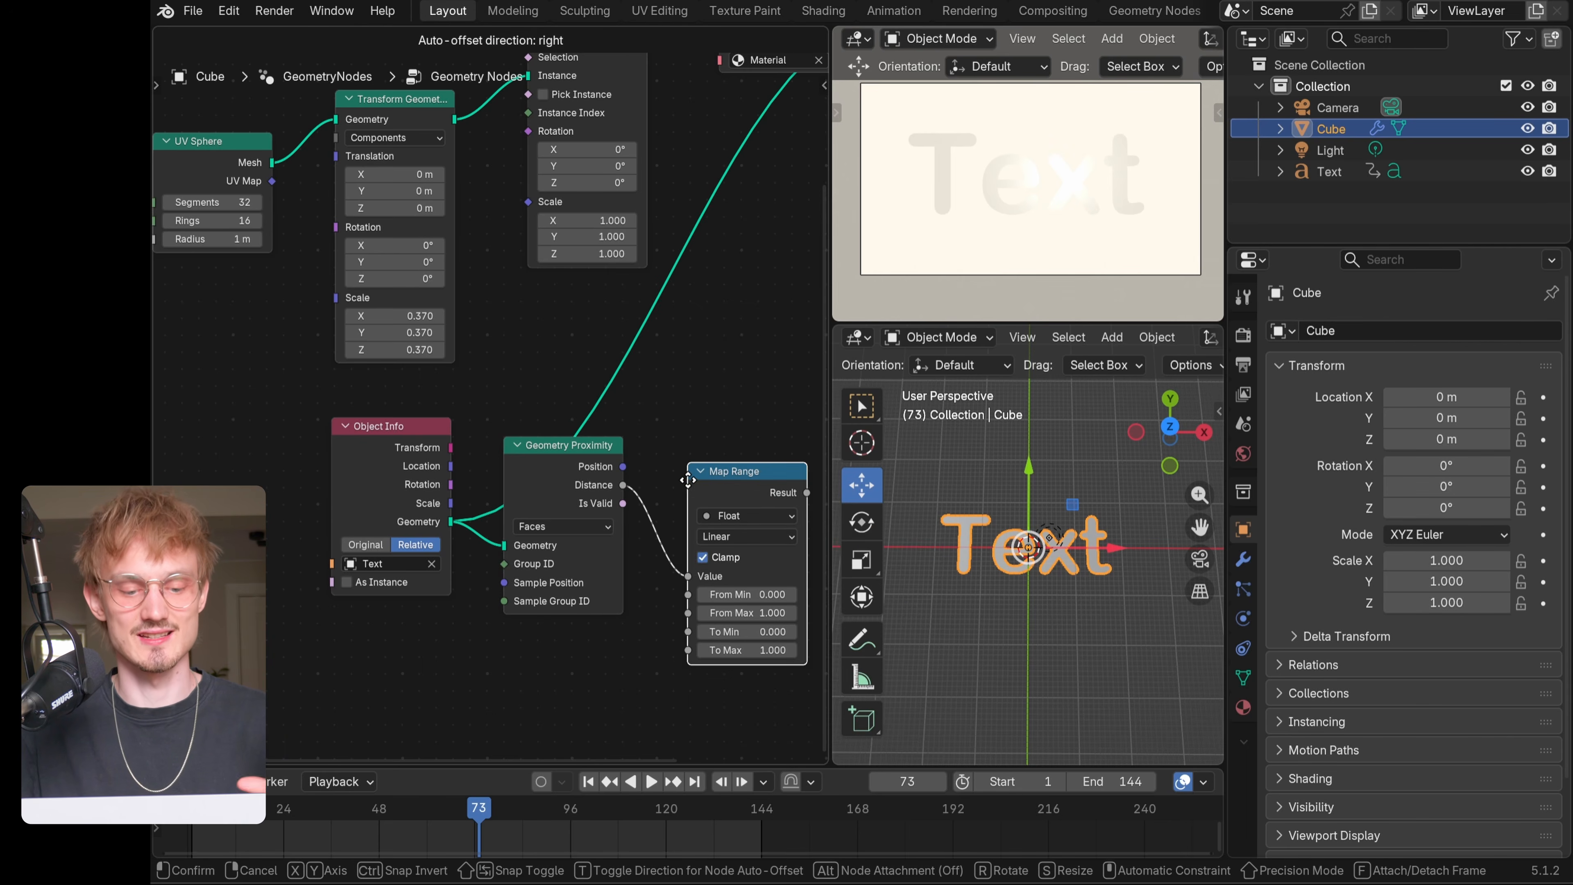
left_click(656, 453)
- Shift the Object Info, Geometry Proximity and Map Range nodes together so that Map Range sits beneath Transform Geometry
left_click_drag(565, 401, 705, 507)
key("g")
left_click(694, 484)
left_click_drag(409, 387, 703, 439)
key("g")
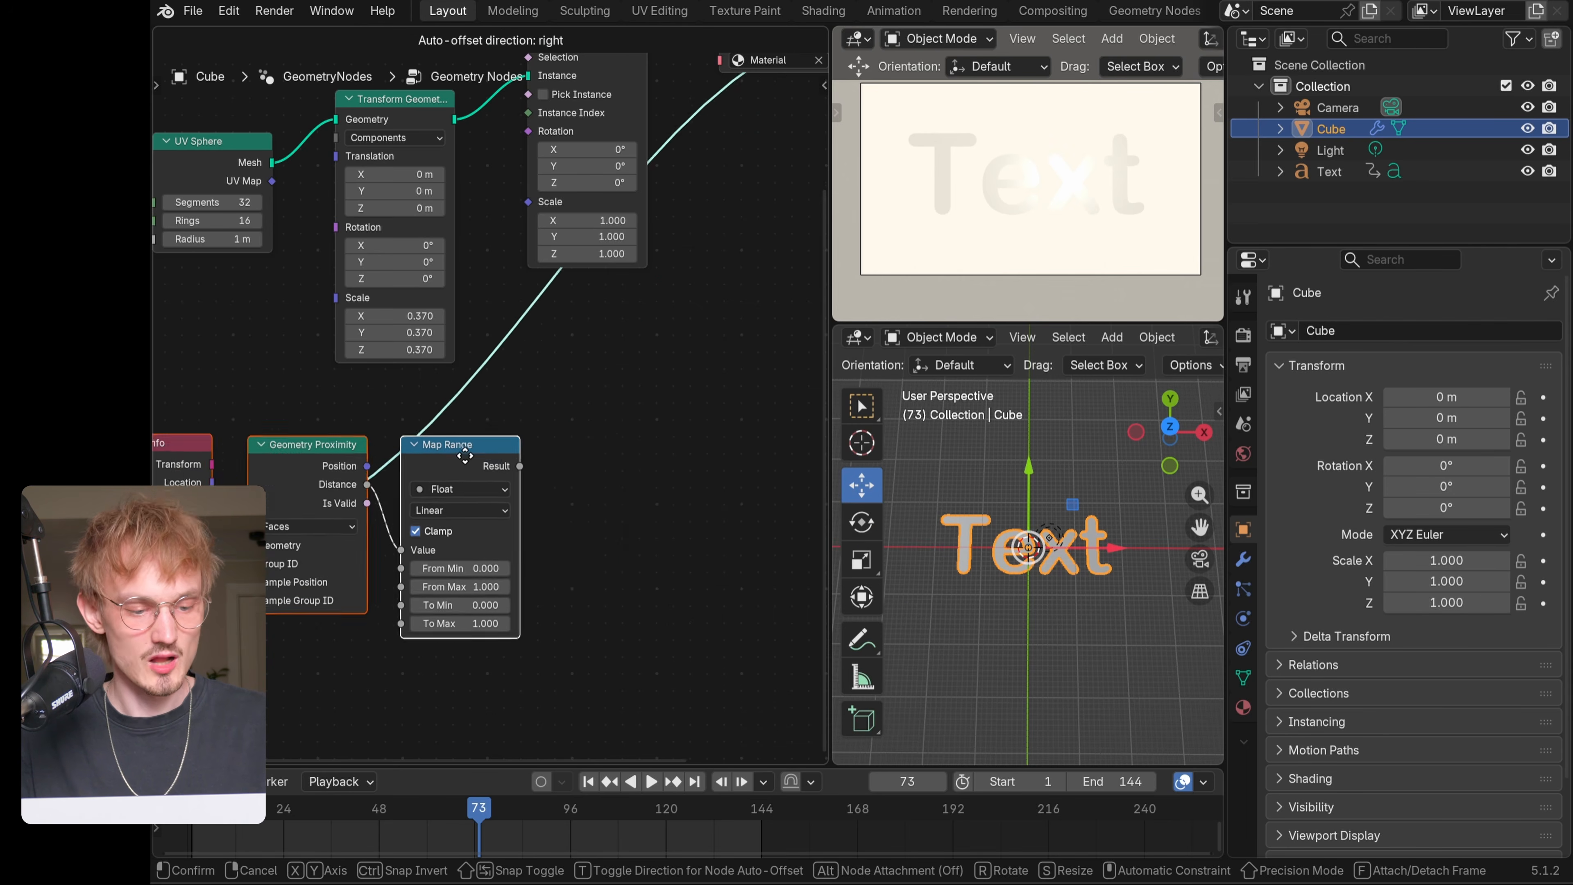
left_click(406, 451)
- Invert the Map Range output by setting To Min to 1 and To Max to 0
scroll(560, 425, "down", 3)
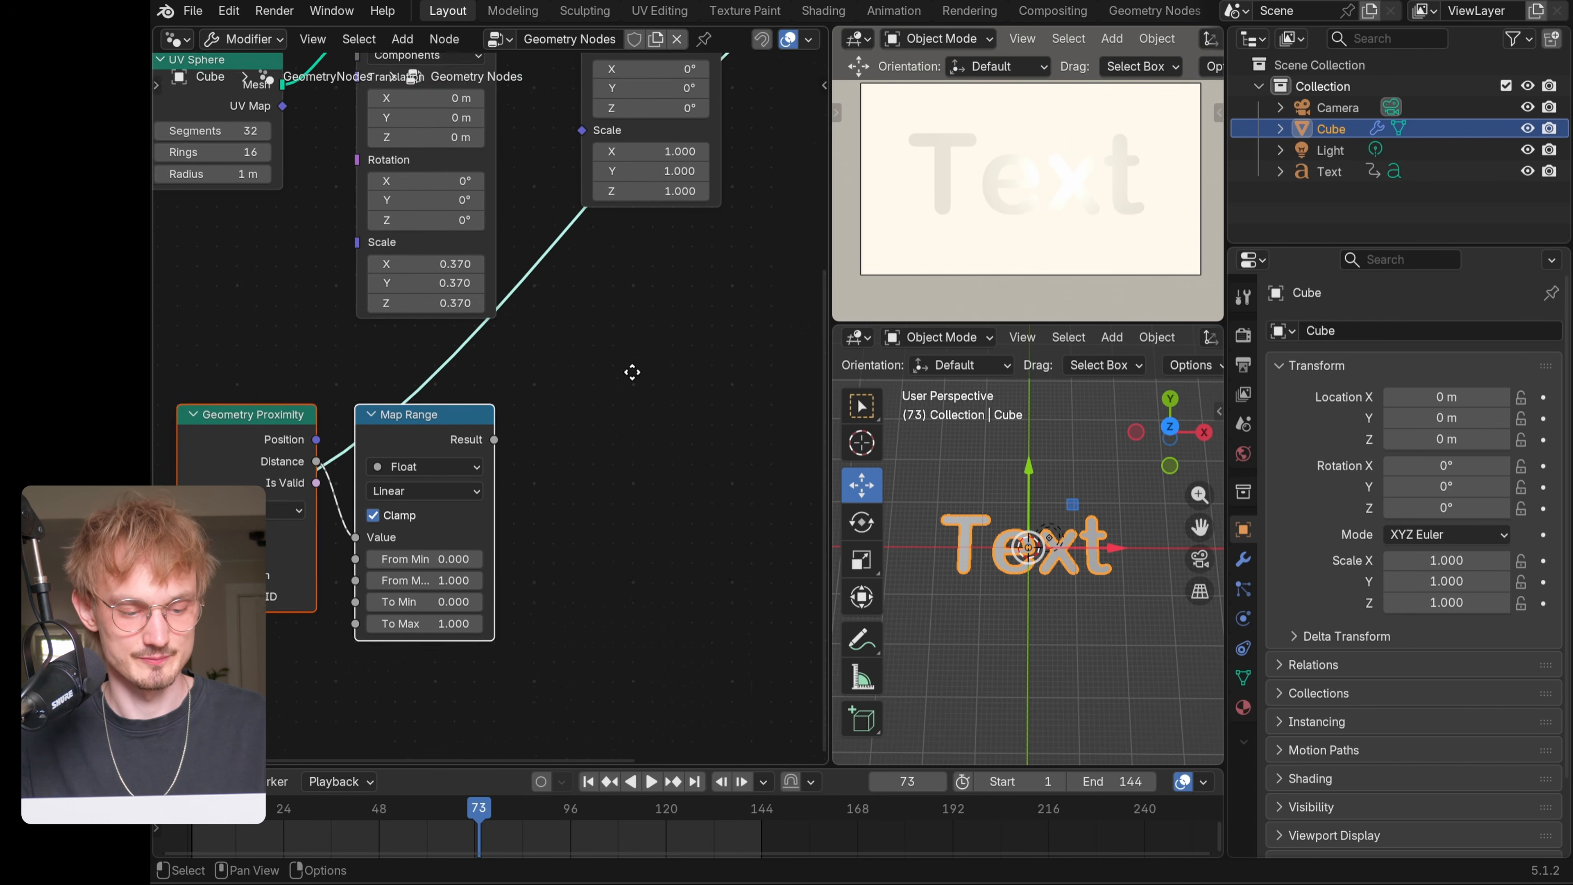
scroll(657, 477, "up", 2)
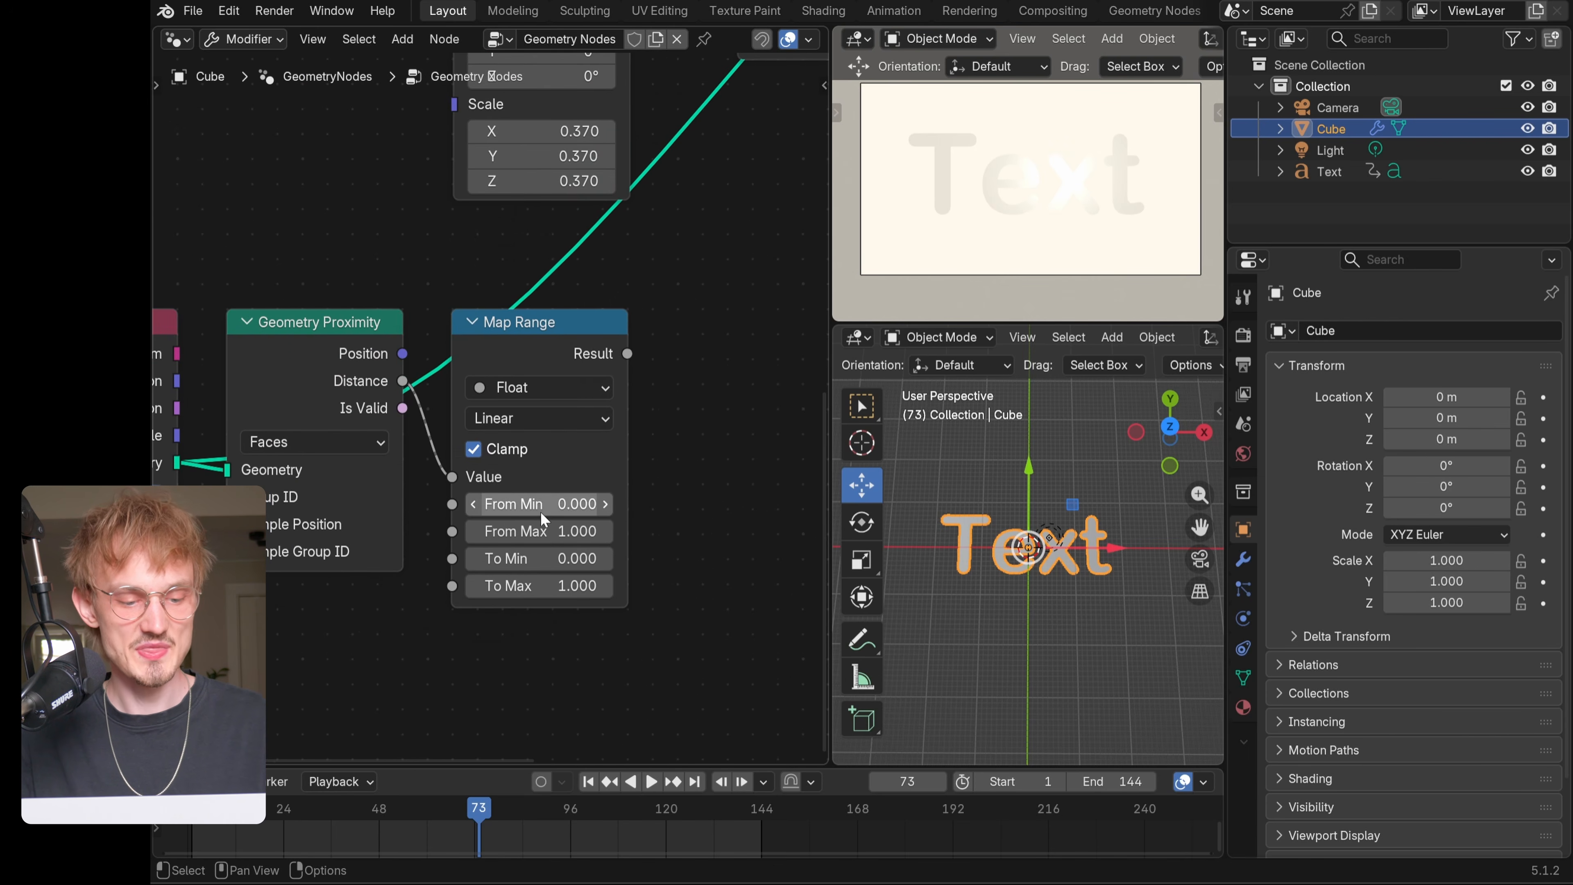
left_click_drag(560, 507, 562, 507)
key("Escape")
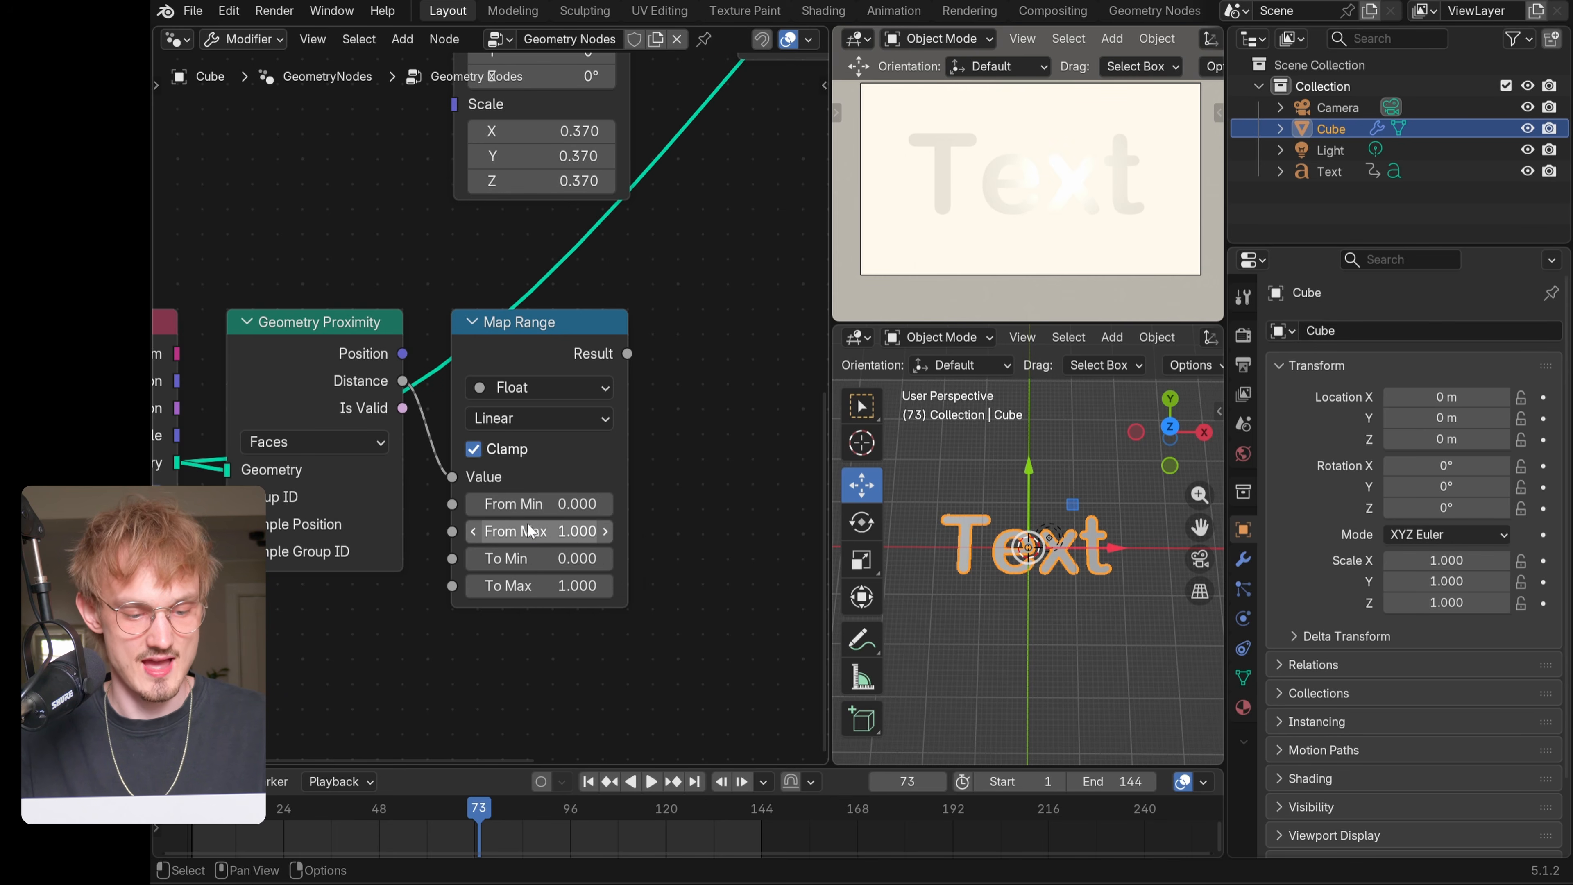
left_click(542, 559)
type("1")
key("Return")
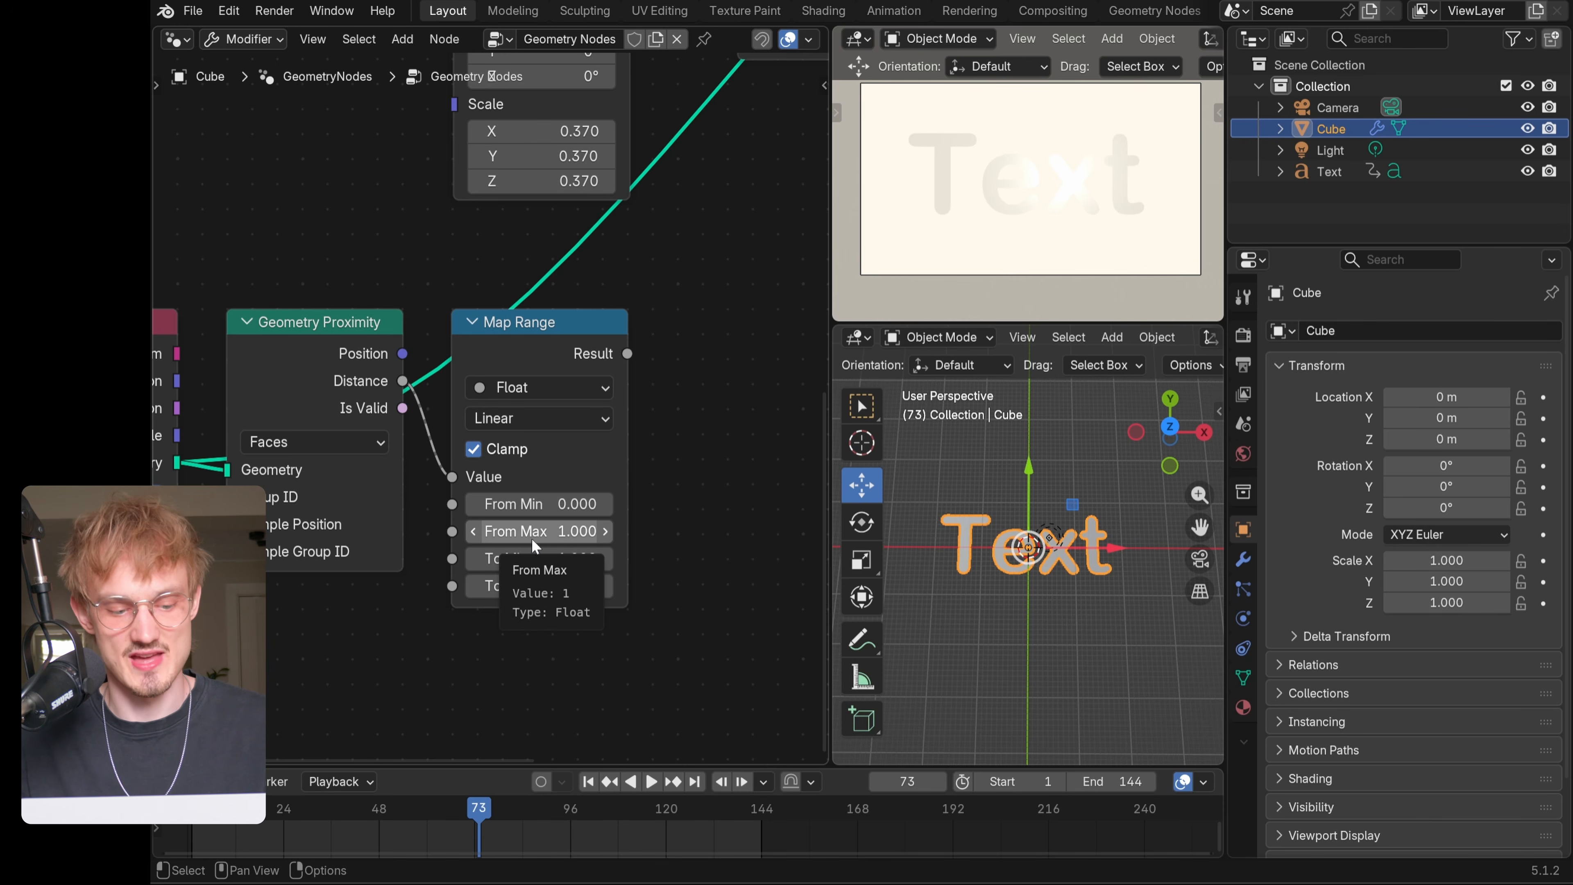
left_click(541, 595)
key("Return")
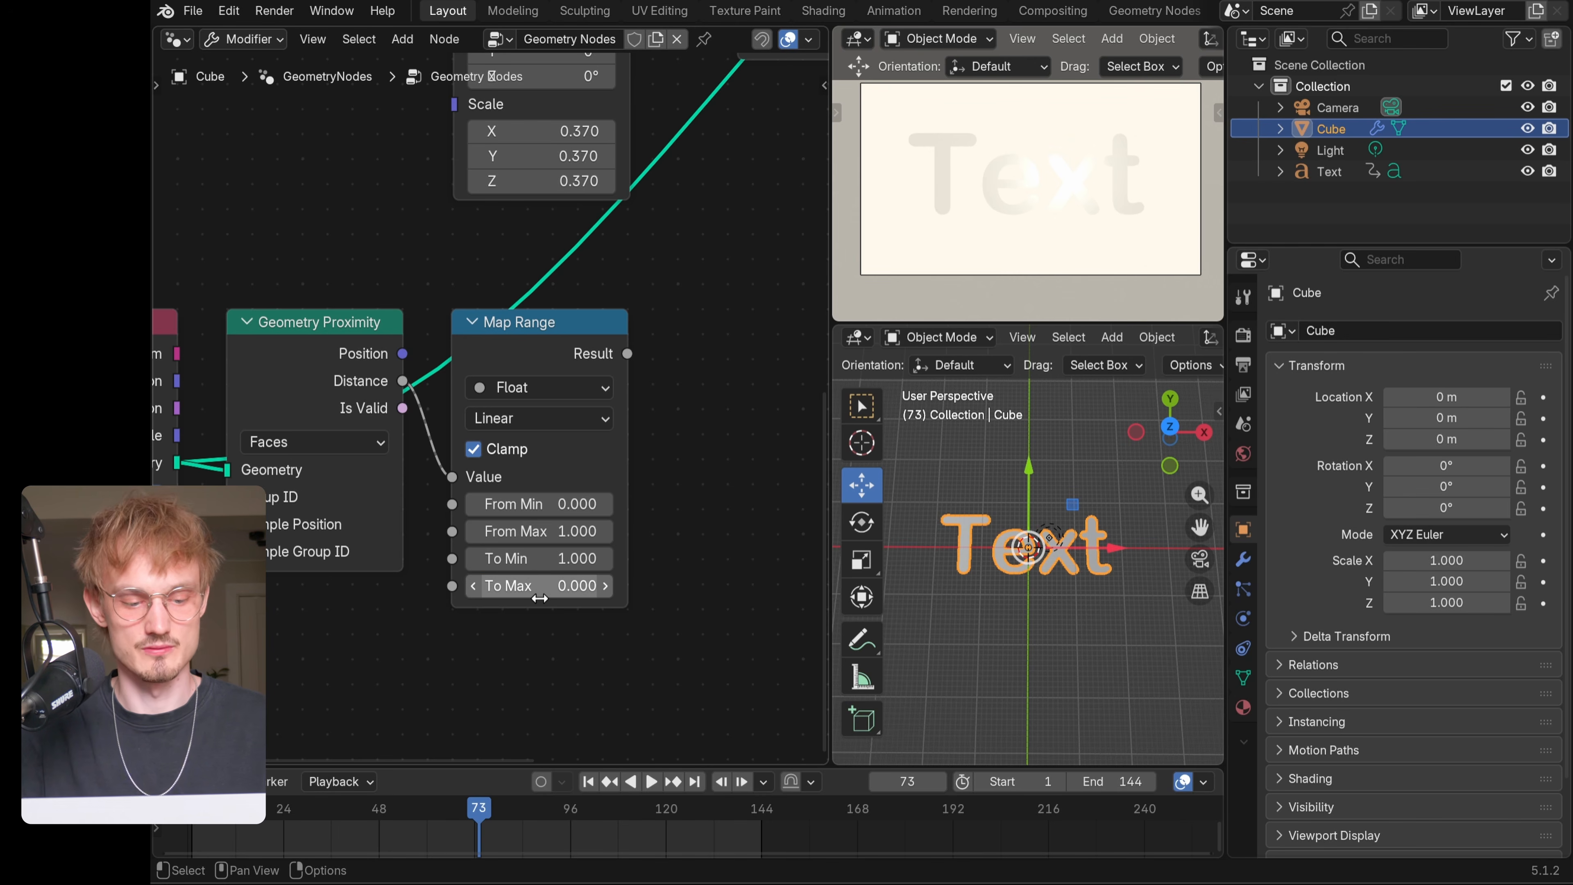
- Connect Map Range's Result to the Scale input of Instance on Points
scroll(619, 297, "down", 3)
middle_click_drag(624, 279, 514, 505)
scroll(620, 457, "down", 3)
middle_click_drag(621, 456, 550, 533)
left_click(592, 188)
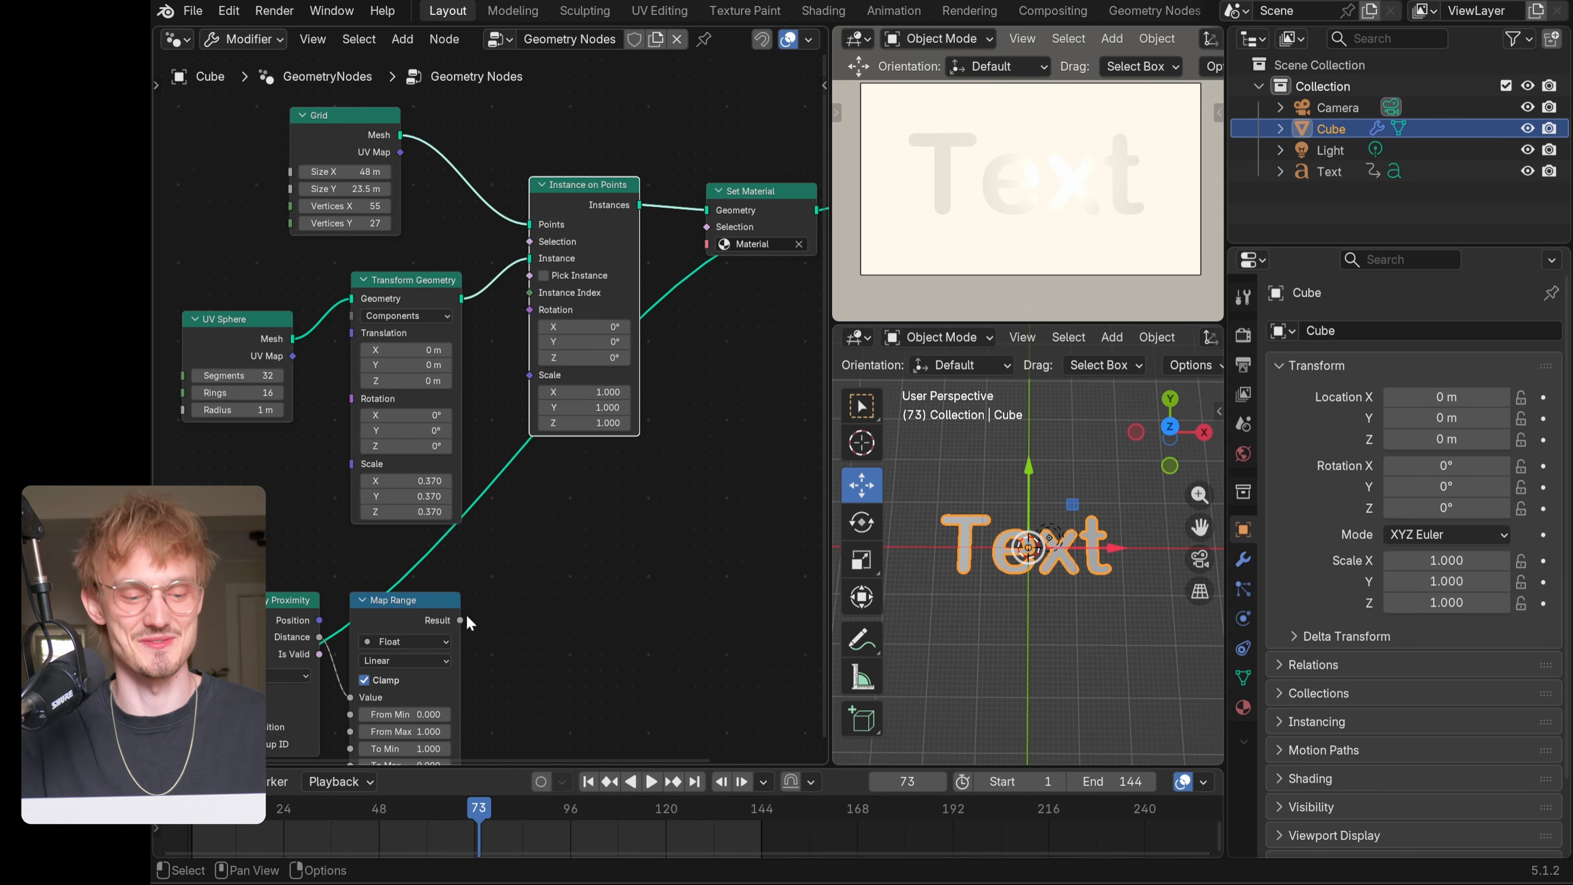
left_click_drag(466, 614, 527, 384)
- Reconnect Set Material's Geometry output to the Group Output in place of the text geometry
scroll(527, 383, "down", 2)
middle_click_drag(726, 281, 635, 294)
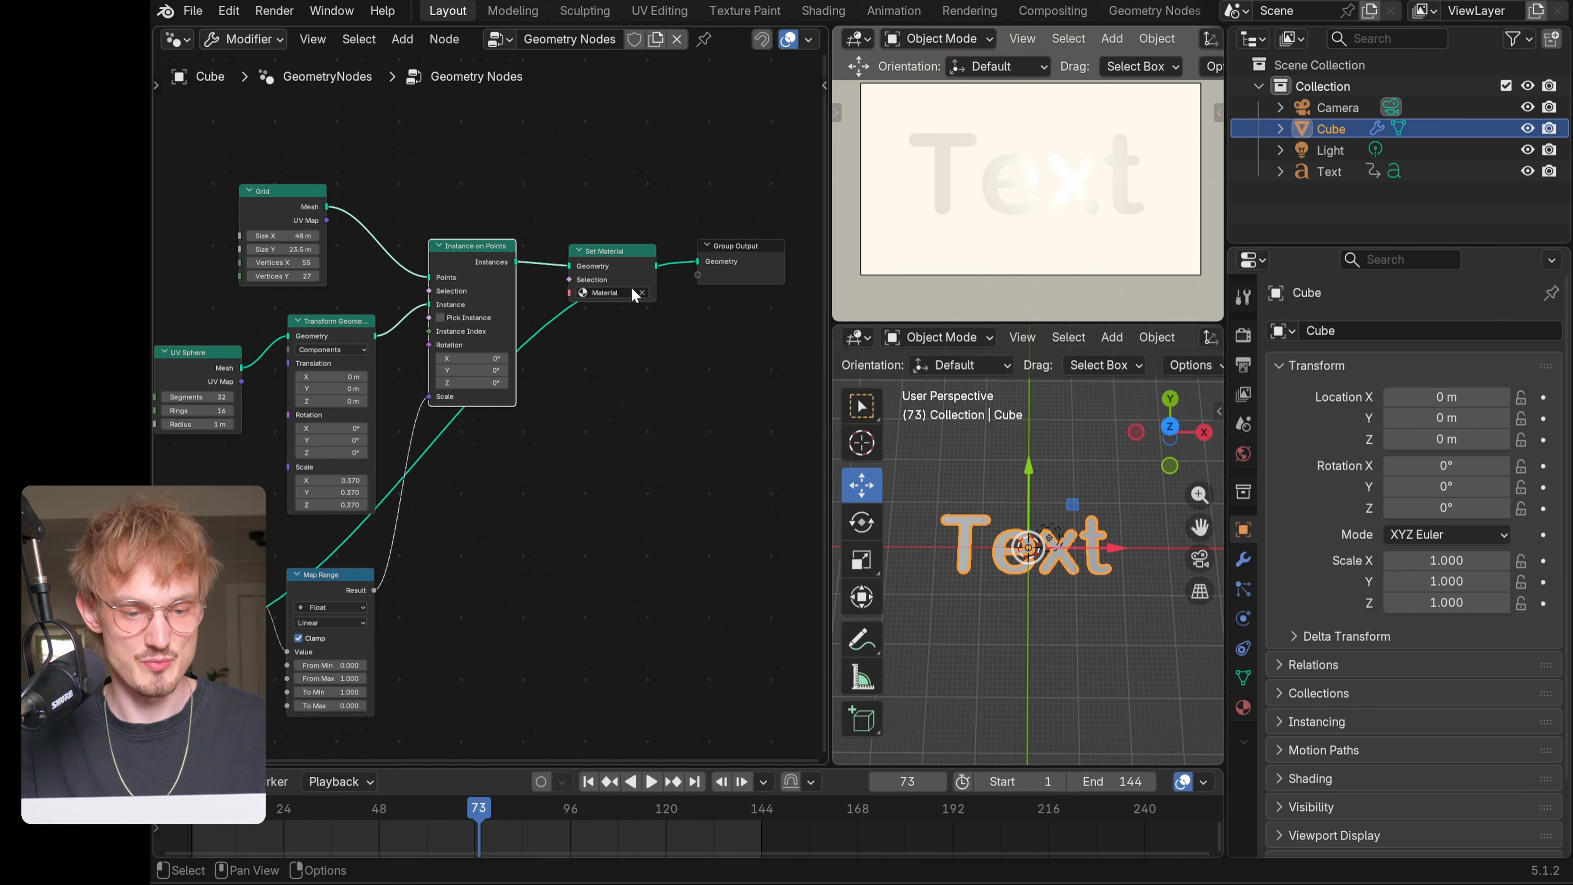
left_click_drag(660, 267, 697, 261)
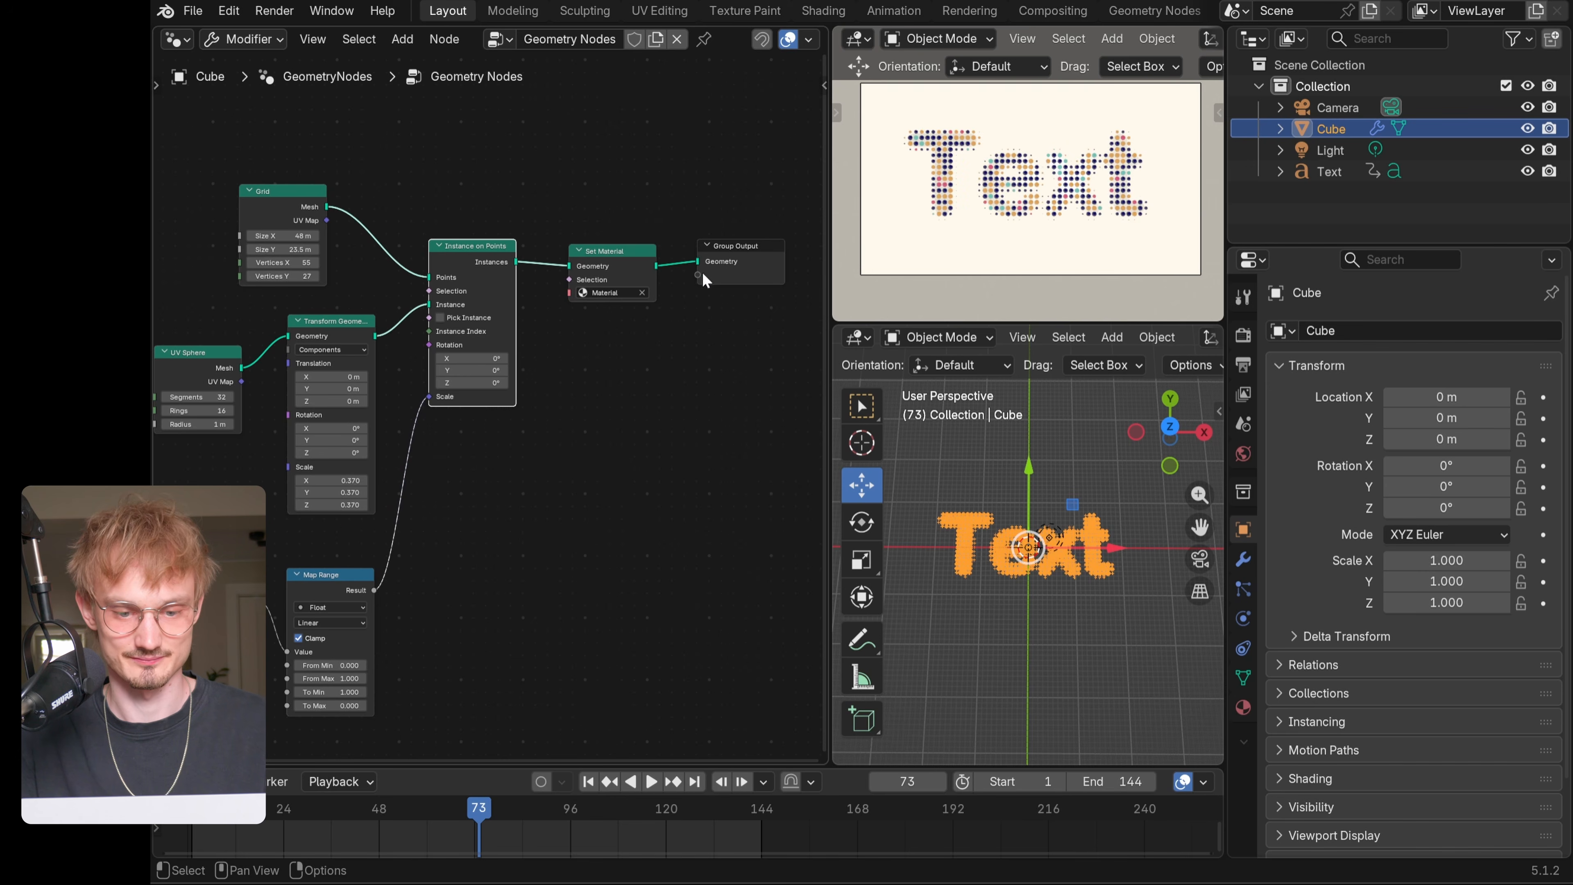
- Enlarge the rendered camera viewport and zoom in on the dotted lettering and the Map Range node
left_click_drag(965, 321, 978, 438)
scroll(1025, 257, "up", 5)
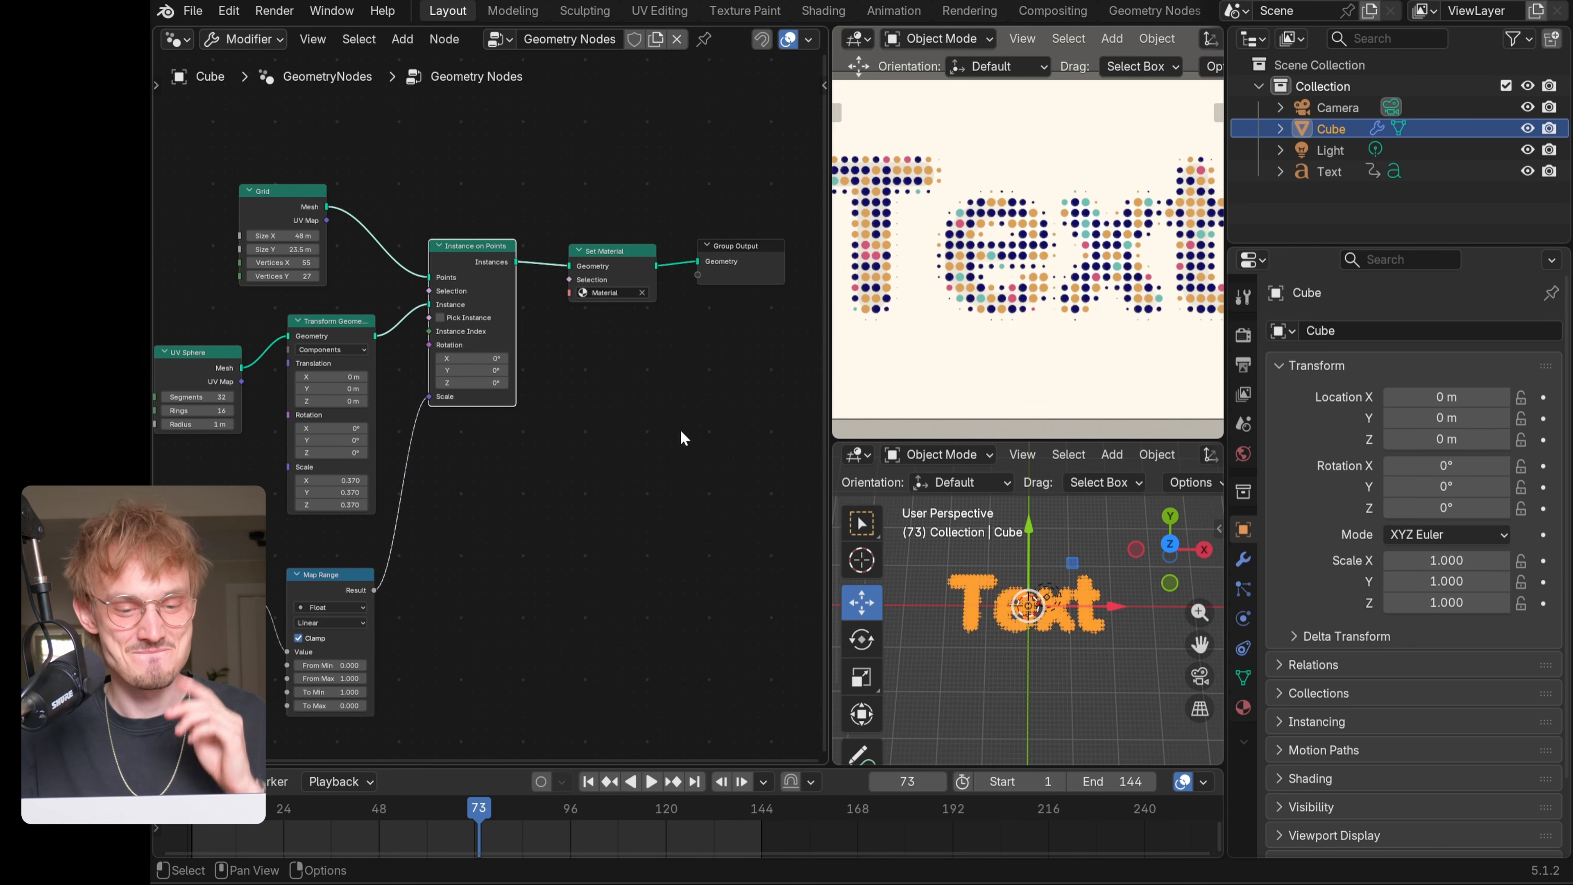
scroll(615, 450, "up", 6)
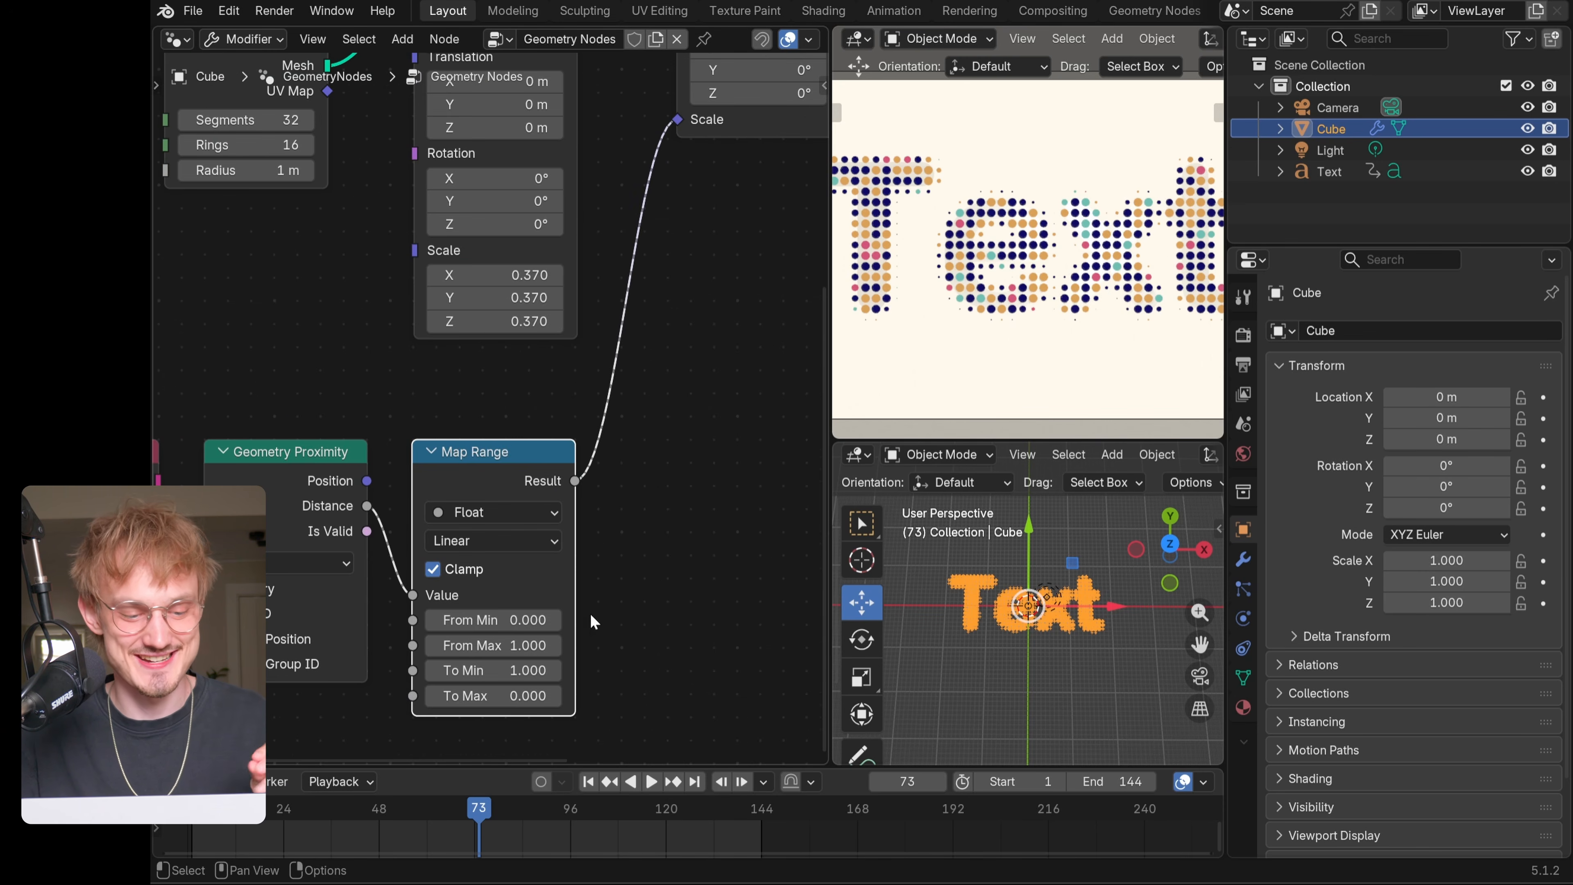
middle_click_drag(591, 617, 611, 551)
scroll(565, 567, "up", 2)
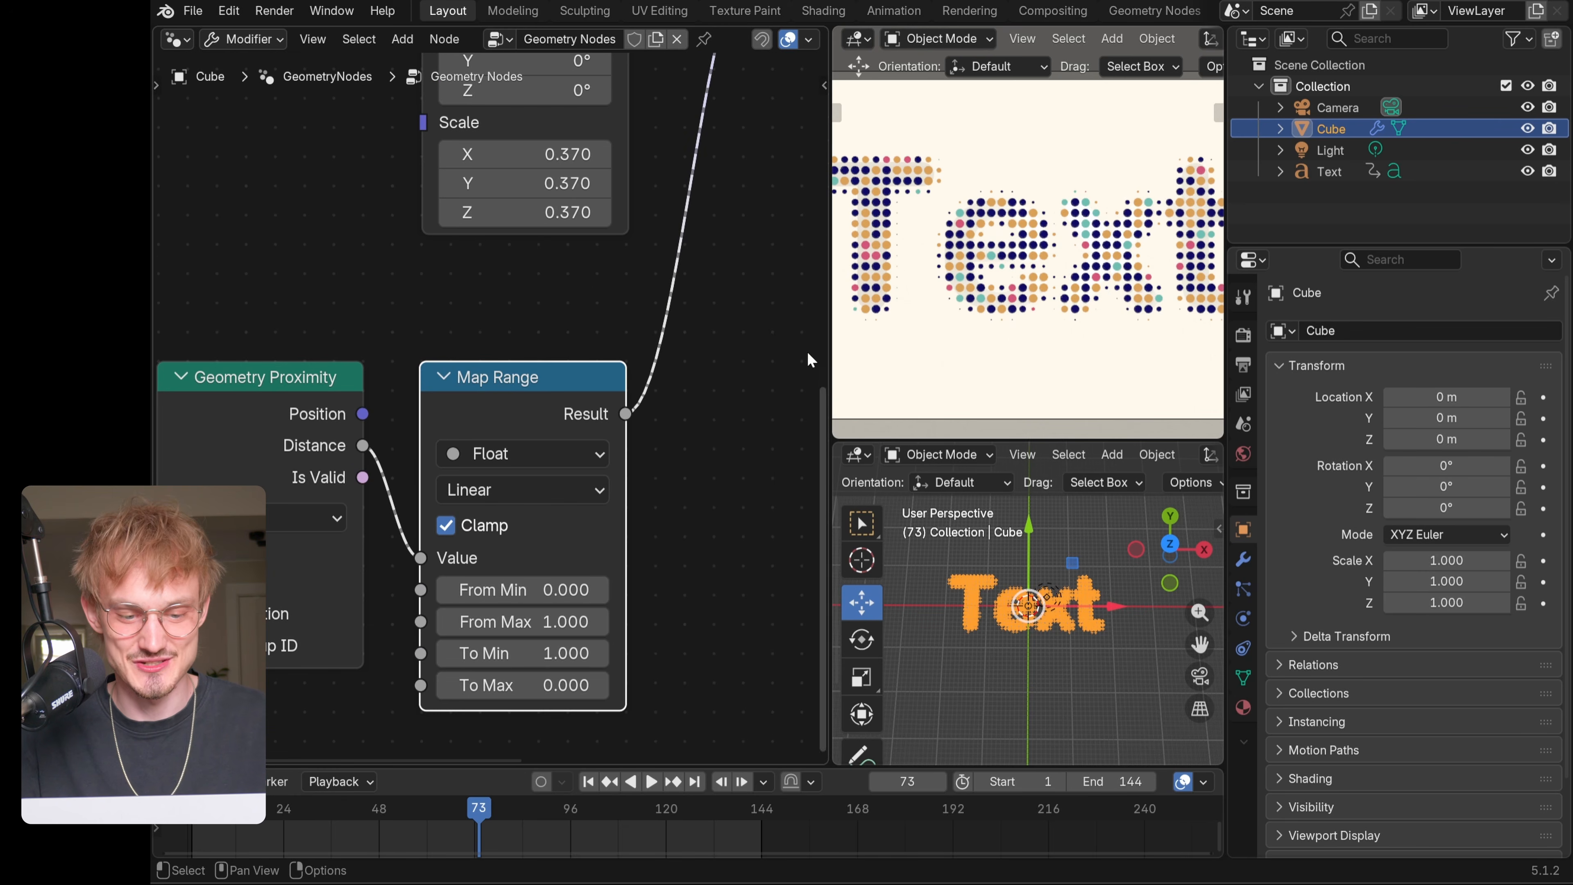
left_click_drag(828, 342, 770, 341)
scroll(839, 349, "up", 2)
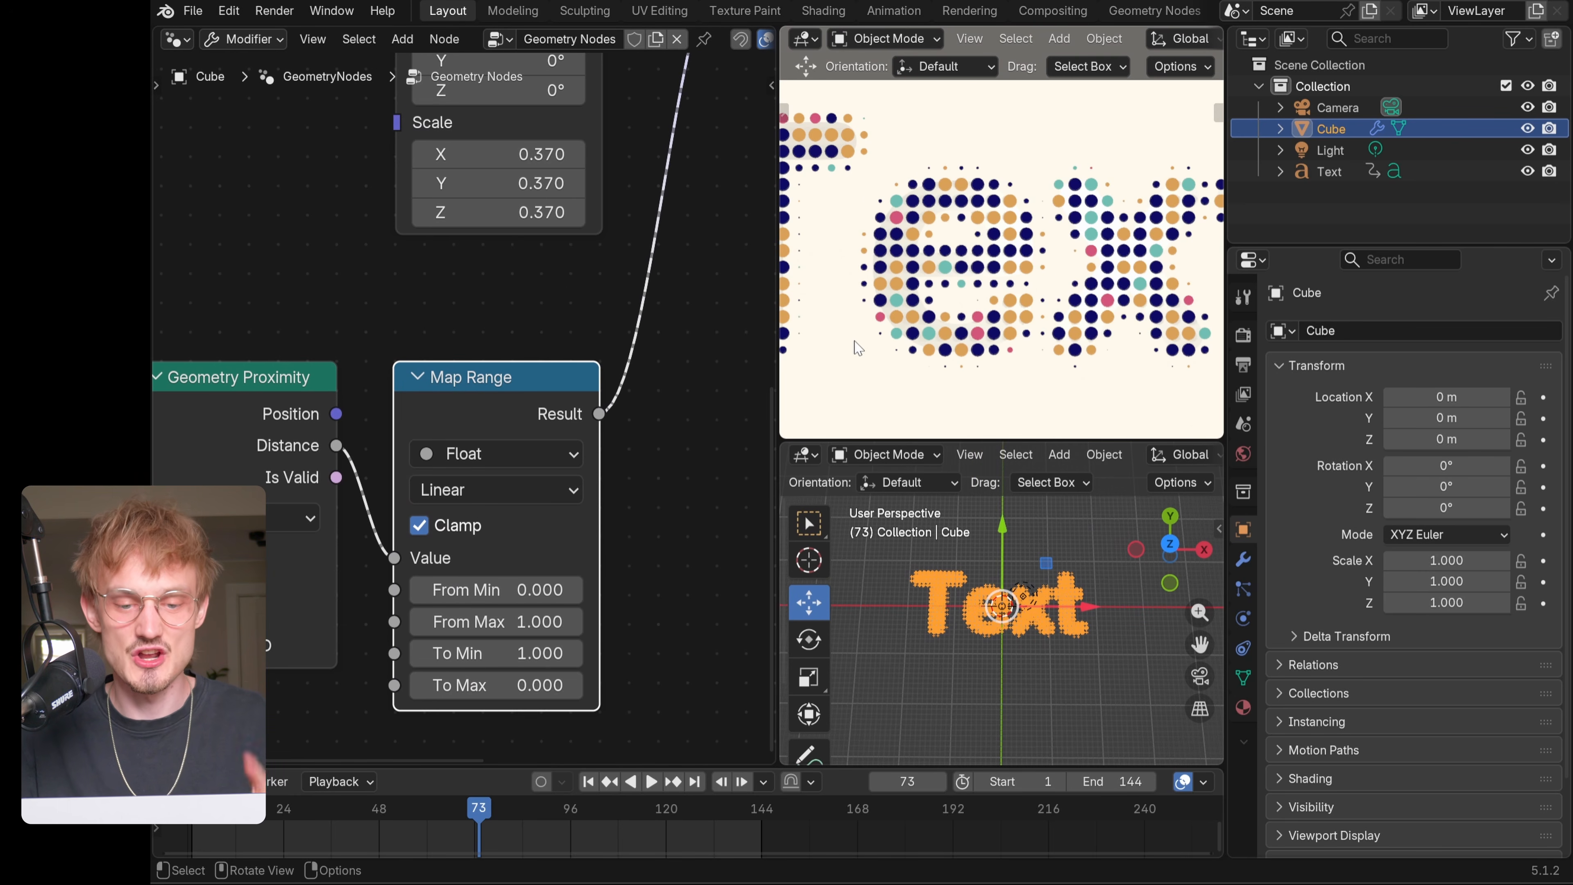
- Set Map Range's To Max to 0.130 and check the small dots around the letters in the camera view
middle_click_drag(590, 626, 576, 527)
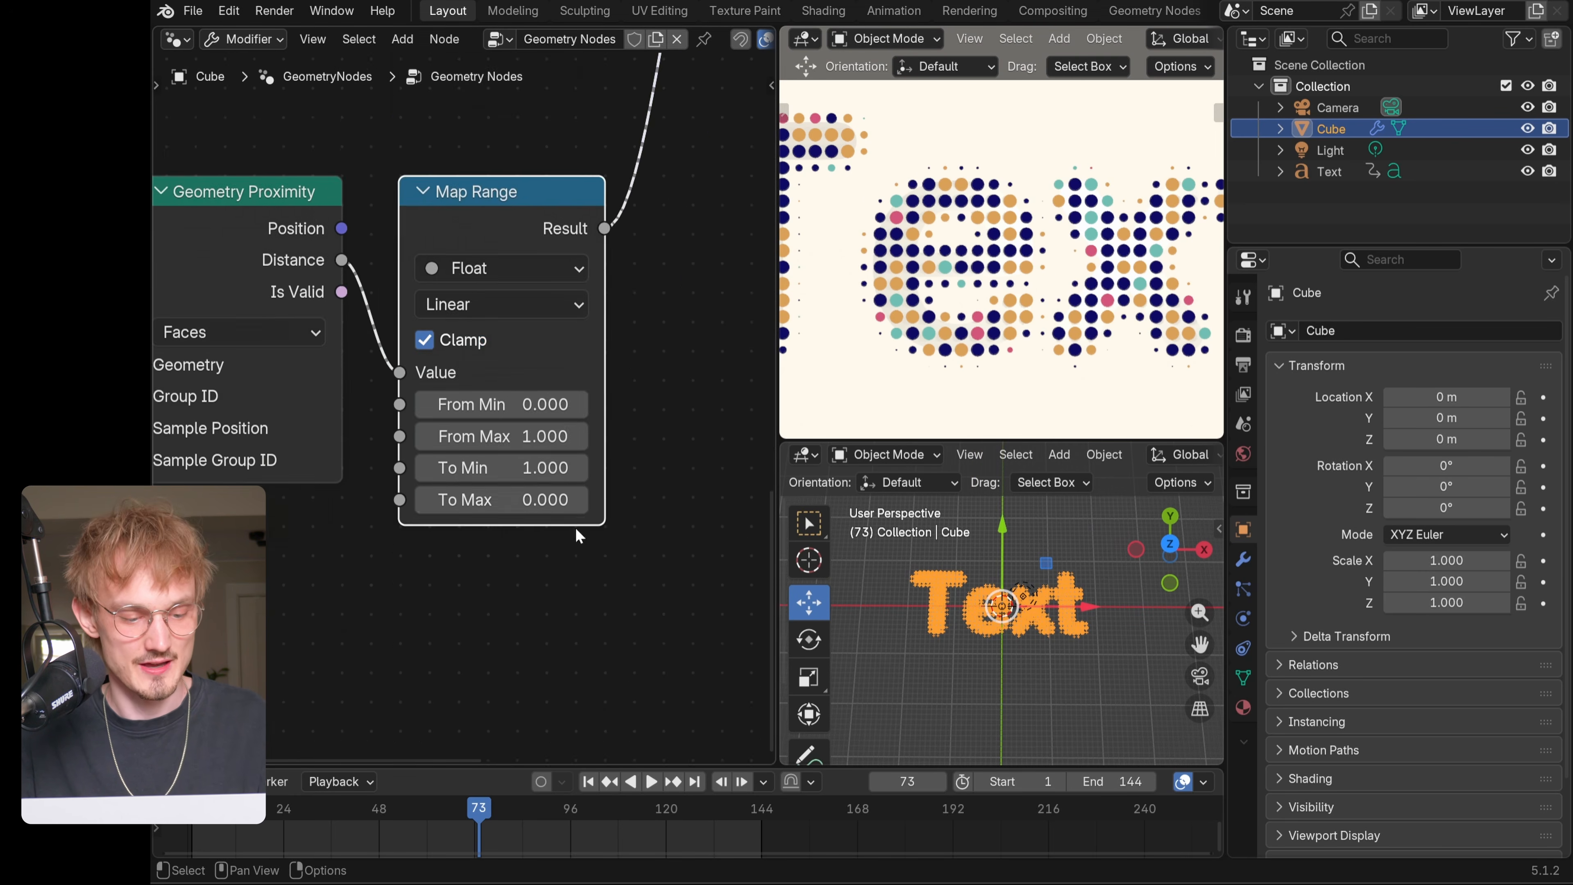
scroll(567, 545, "up", 3)
left_click_drag(564, 568, 589, 568)
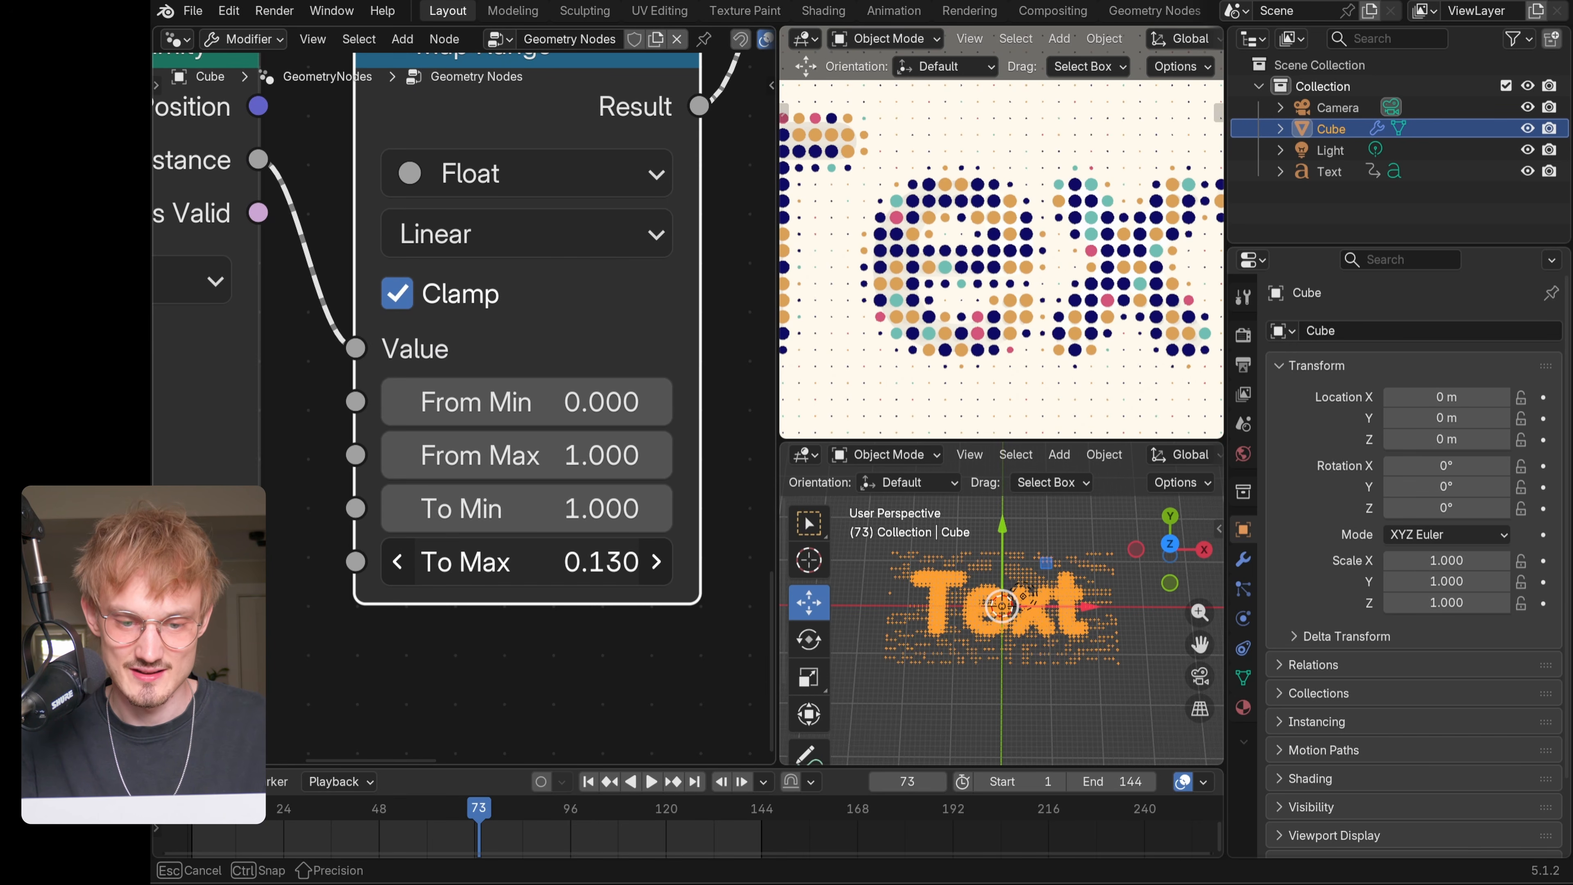
middle_click_drag(1029, 134, 1028, 170, "shift")
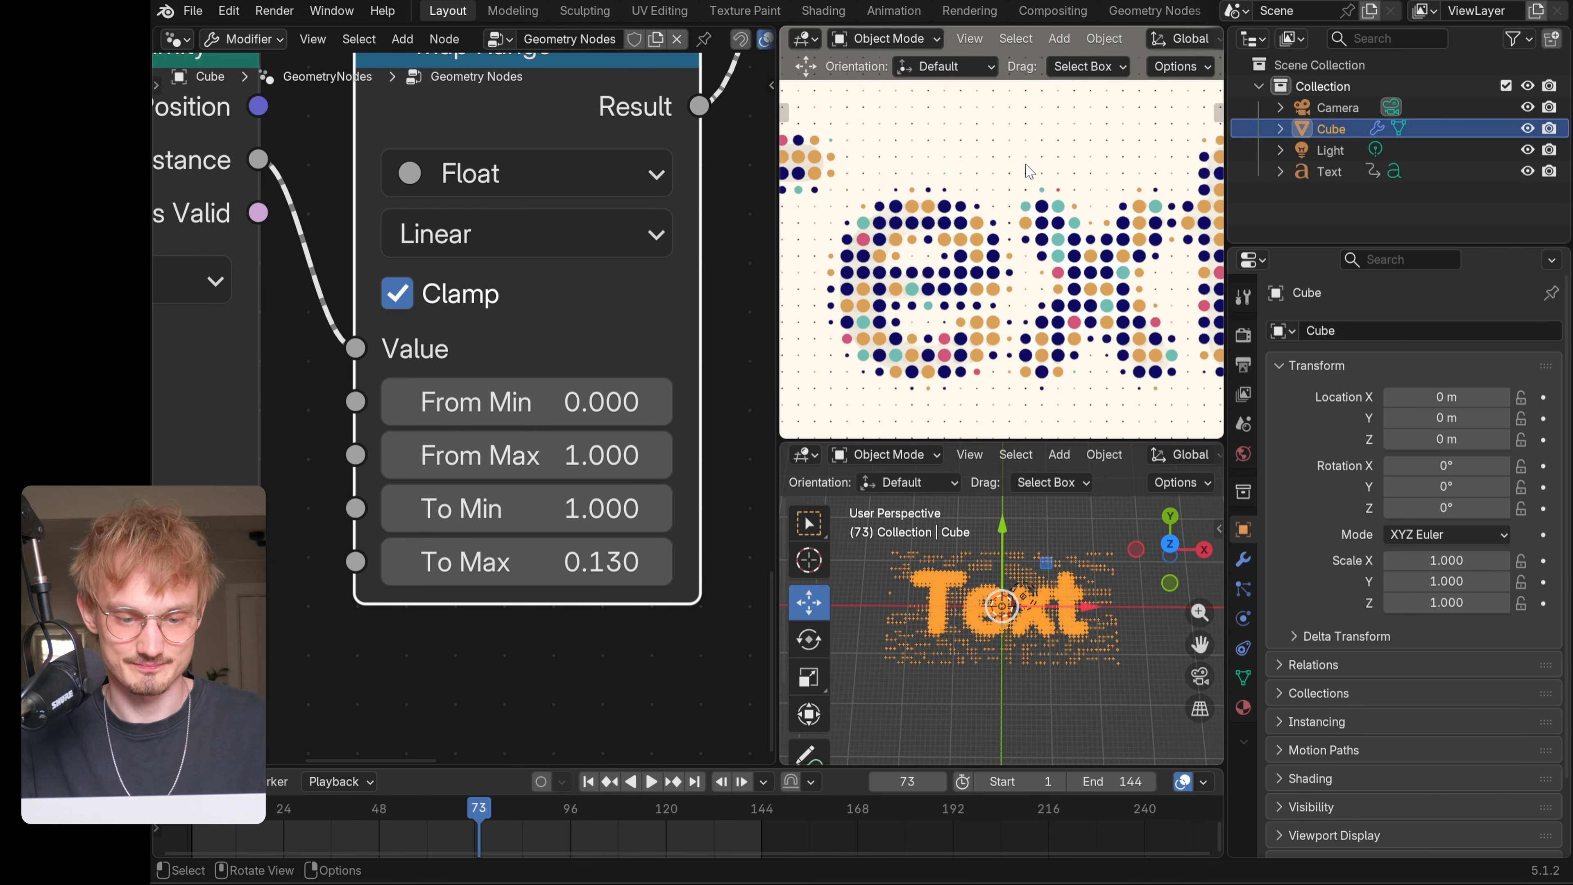
scroll(1031, 193, "down", 1)
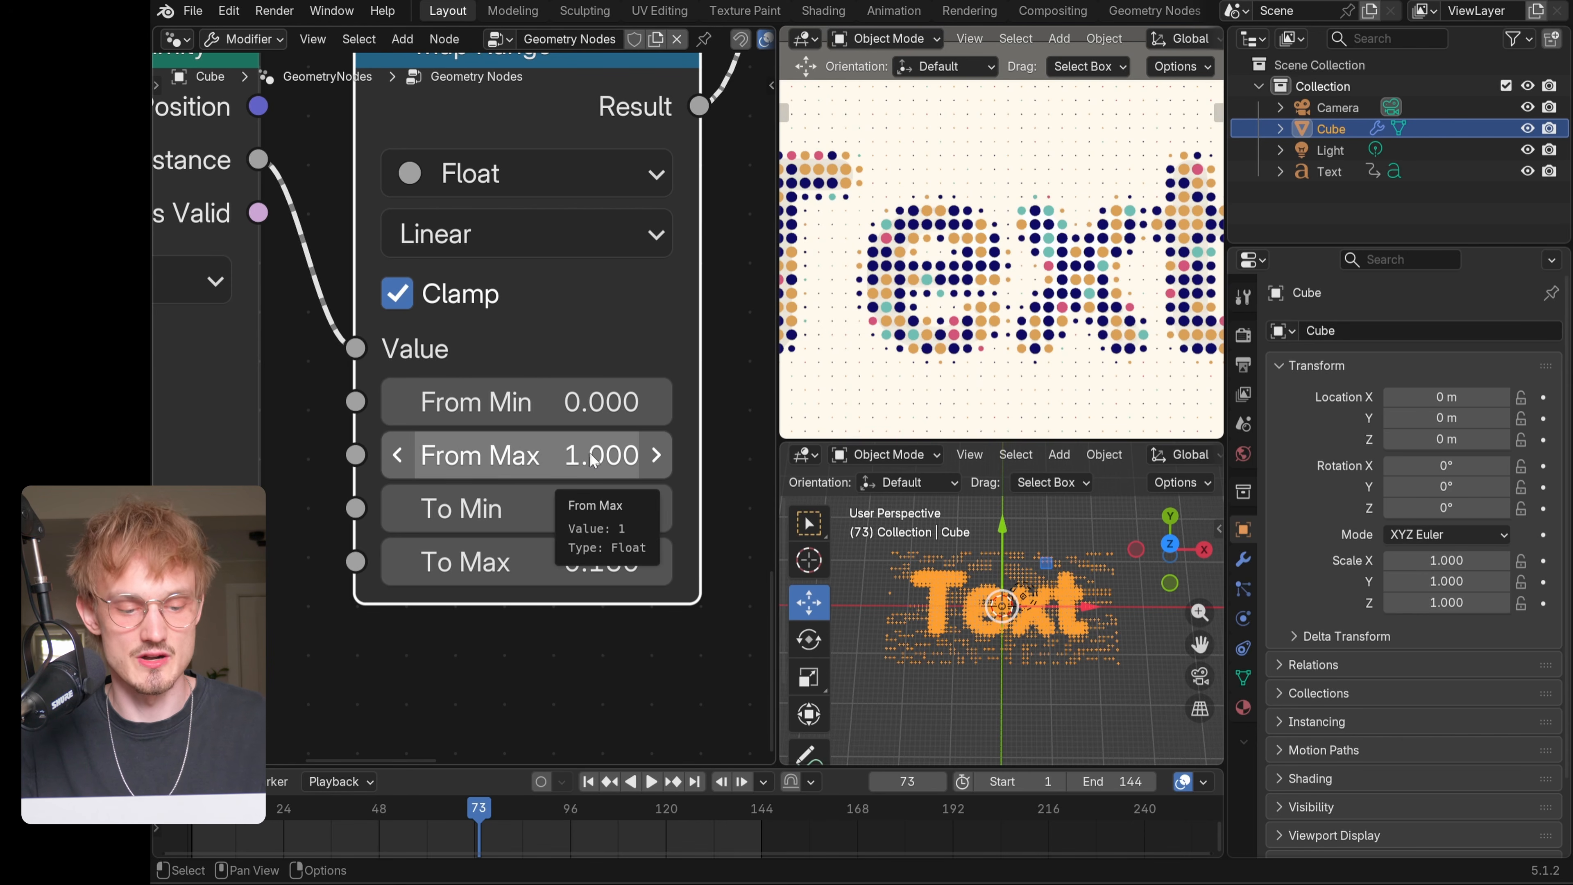
- Set Map Range's From Max to 0.540 and check the whole camera frame
mouse_move(558, 458)
left_mouse_down()
mouse_move(502, 458)
mouse_move(528, 458)
left_mouse_up()
scroll(1053, 309, "down", 4)
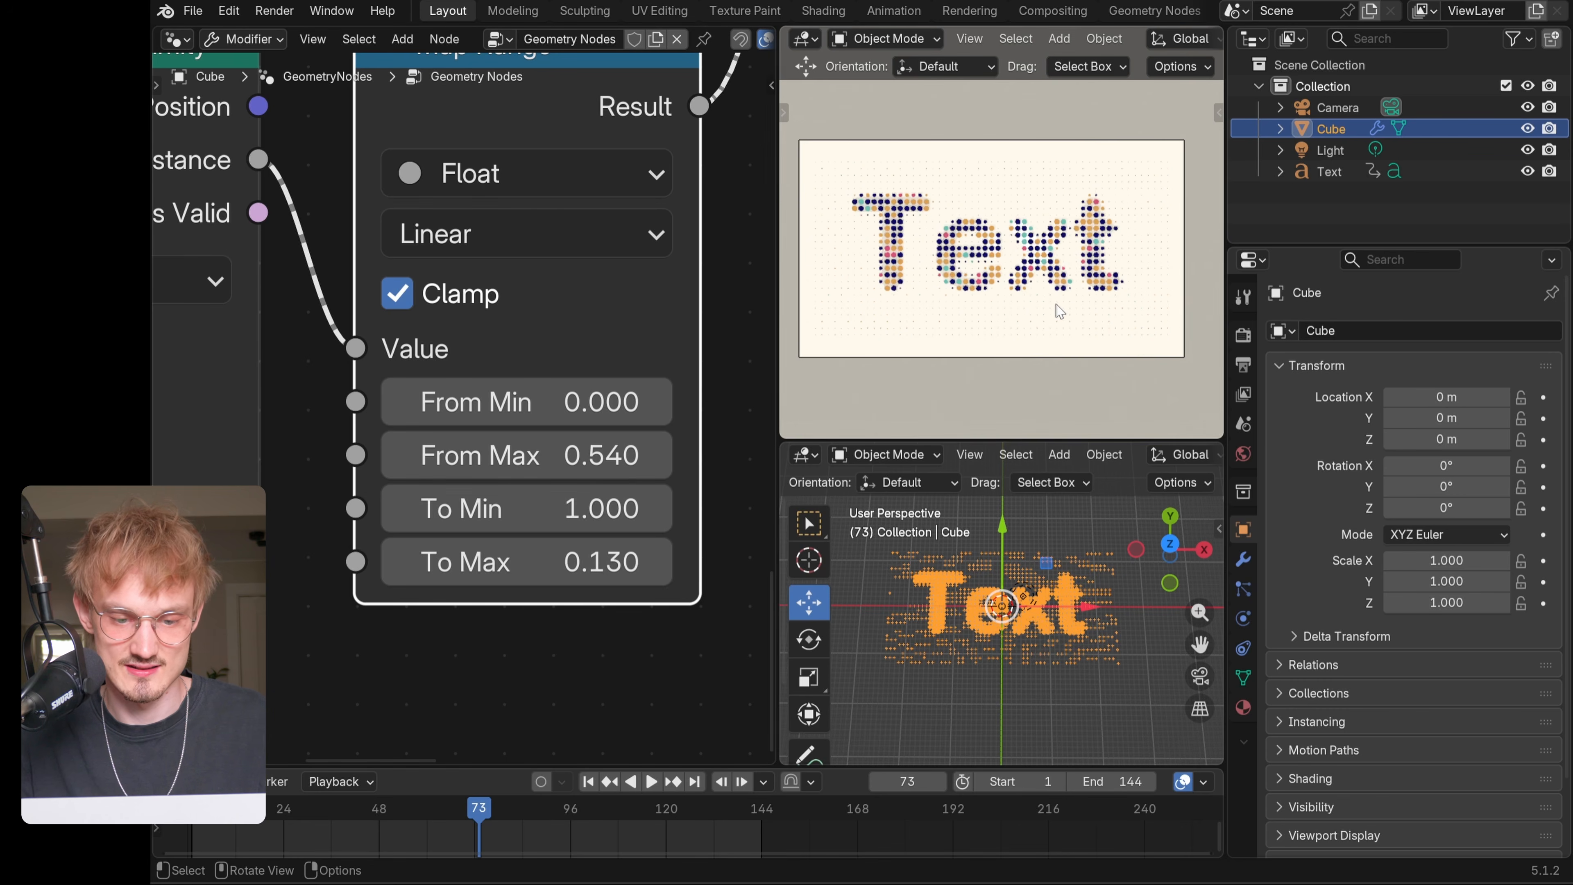
- Select the Text object, enlarge its viewport and replace its wording with Subscribe in Edit Mode
left_click(1342, 173)
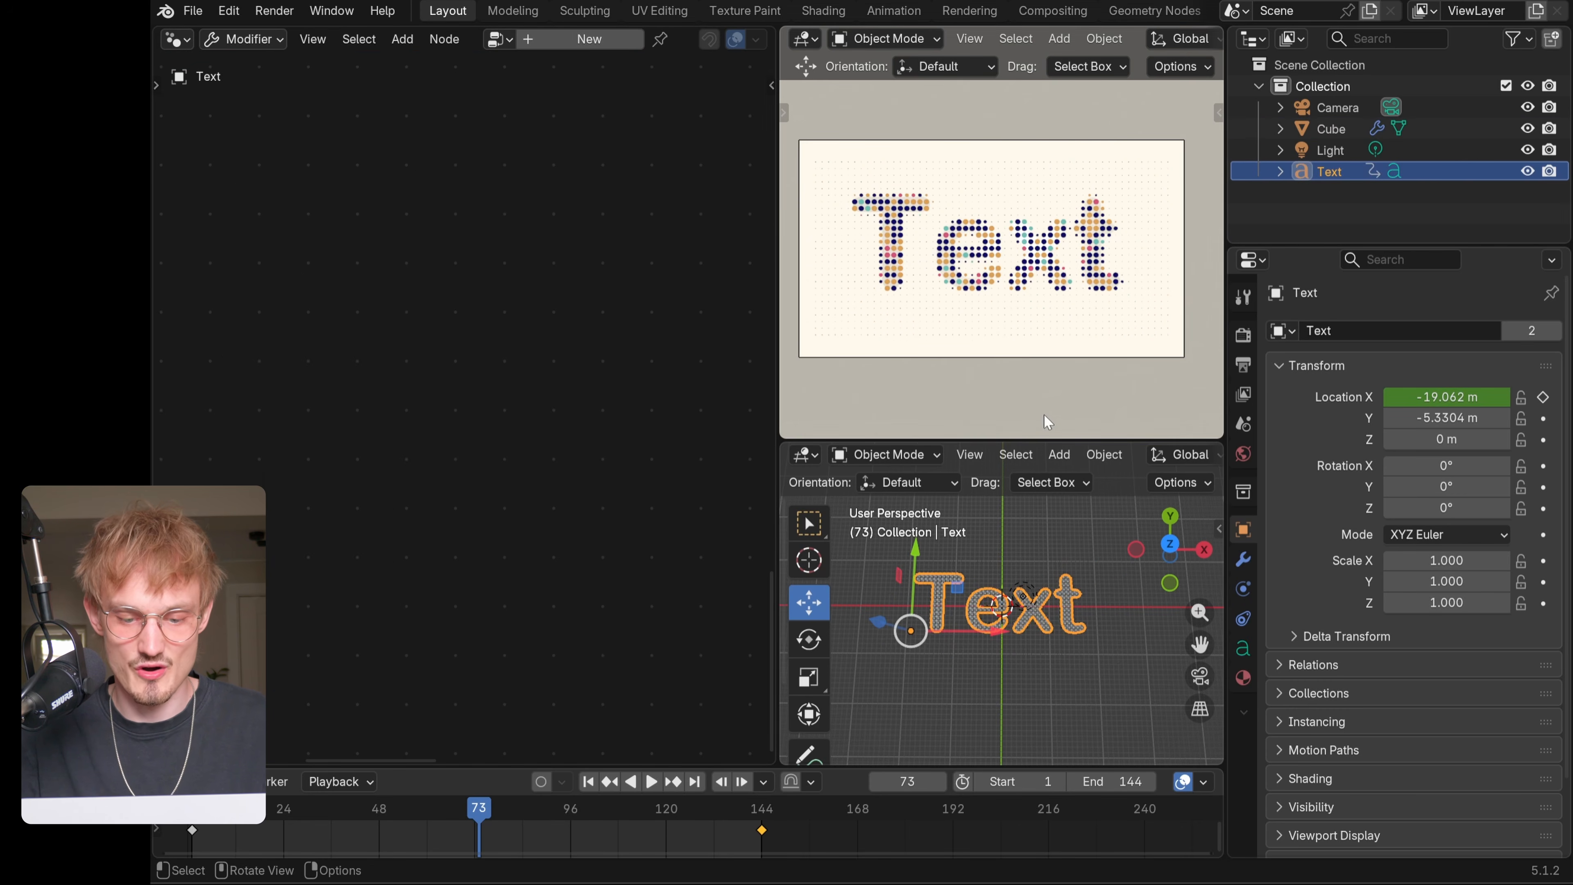
left_click_drag(1047, 441, 1046, 155)
key("Tab")
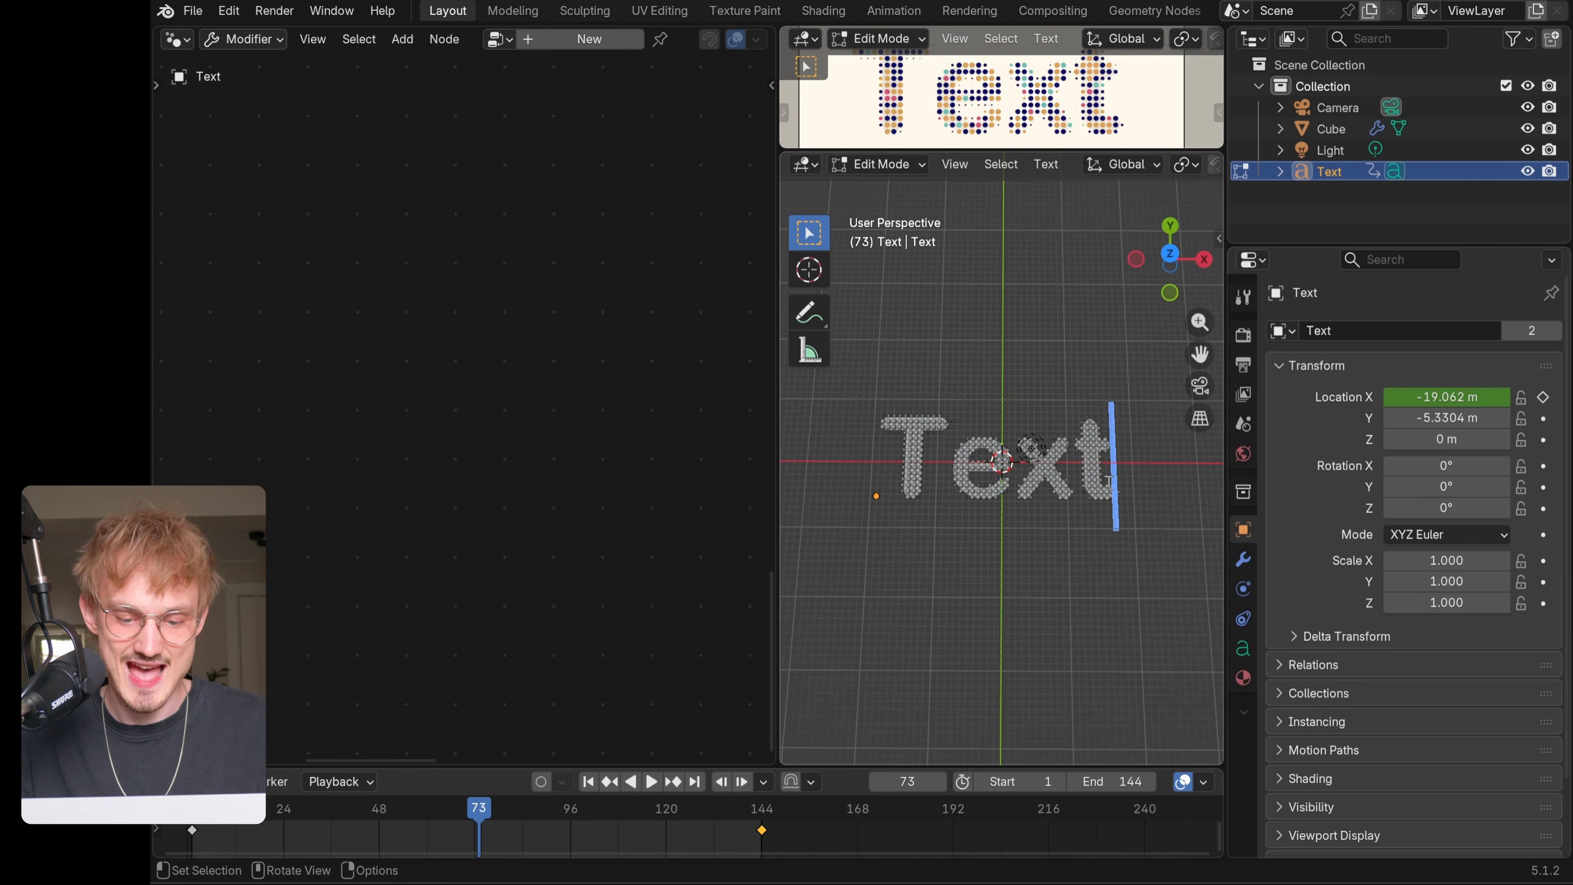
key("BackSpace")
key("BackSpace")
key("BackSpace")
key("BackSpace")
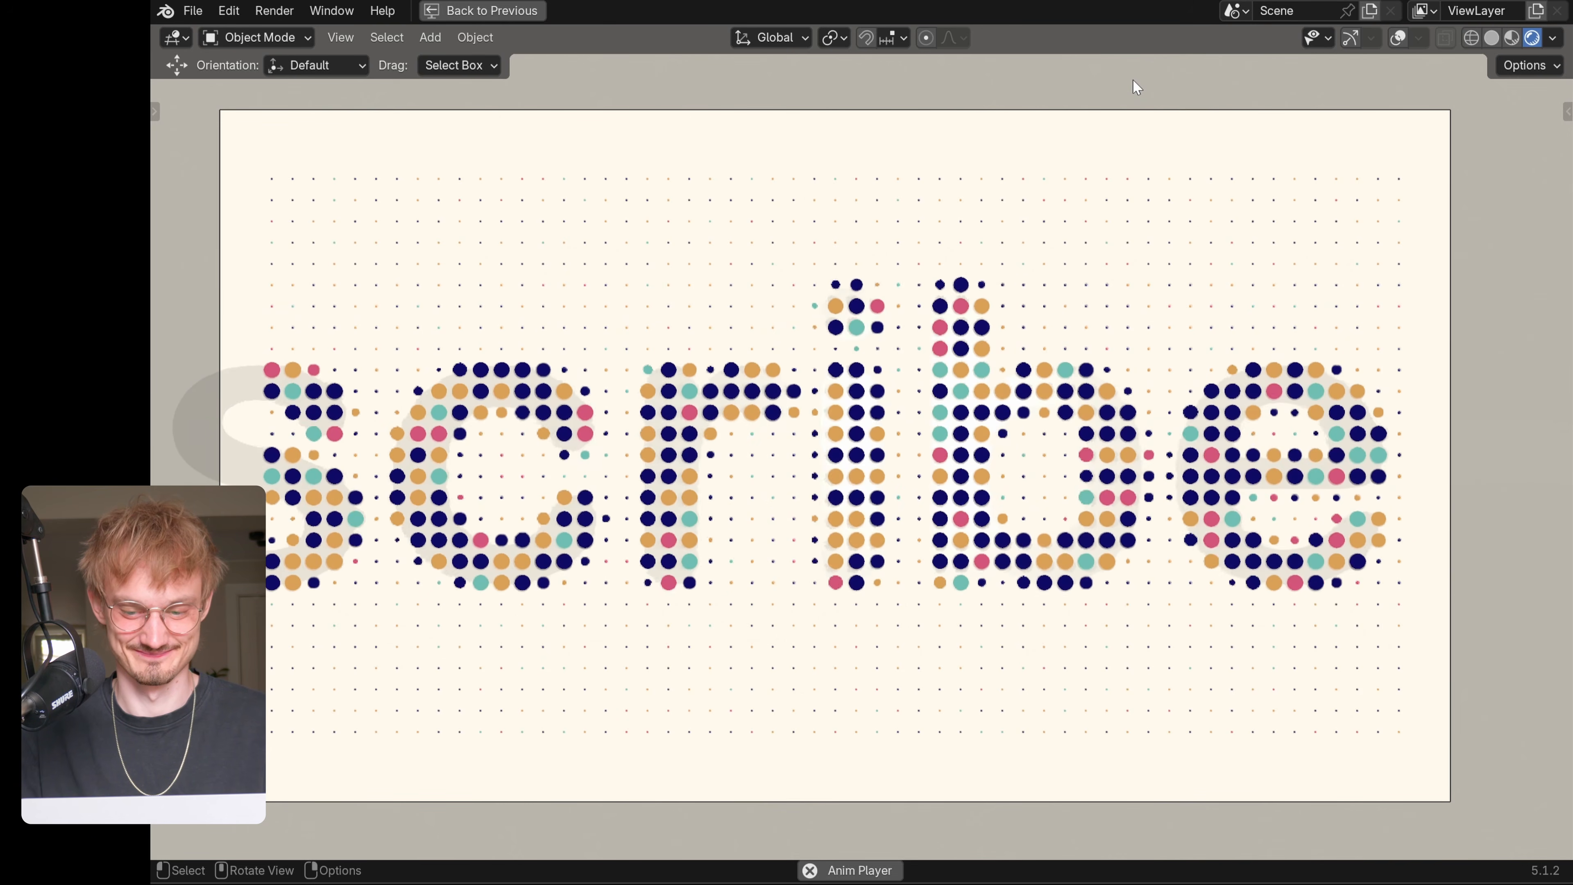
- Stop the playback, examine the dots up close in the maximized camera view and return to the regular layout
key("Escape")
scroll(930, 335, "up", 7)
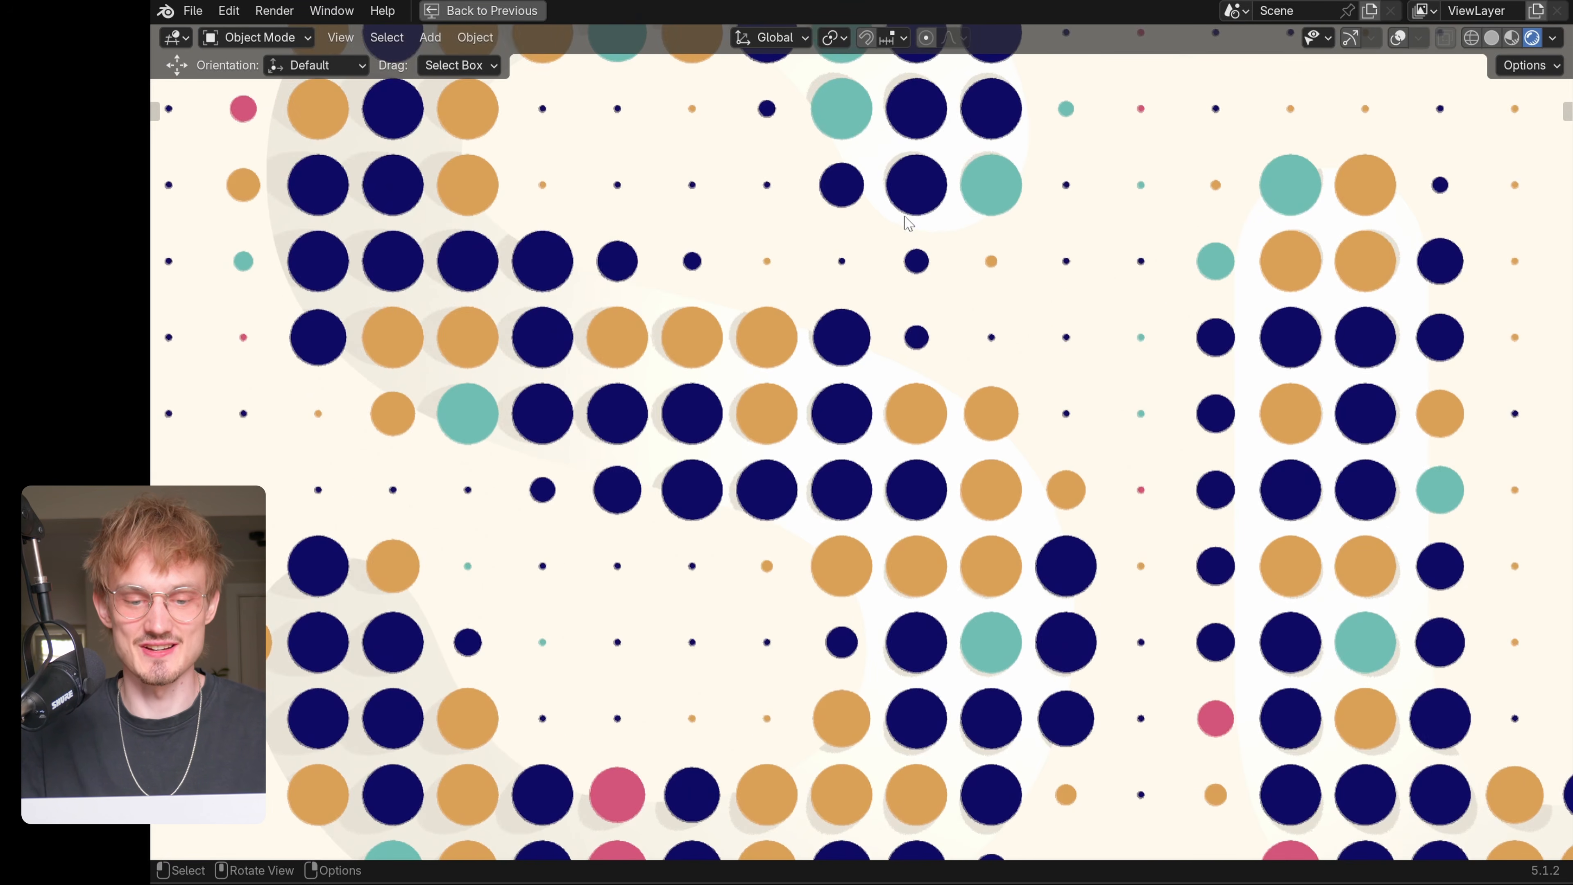
scroll(865, 246, "down", 6)
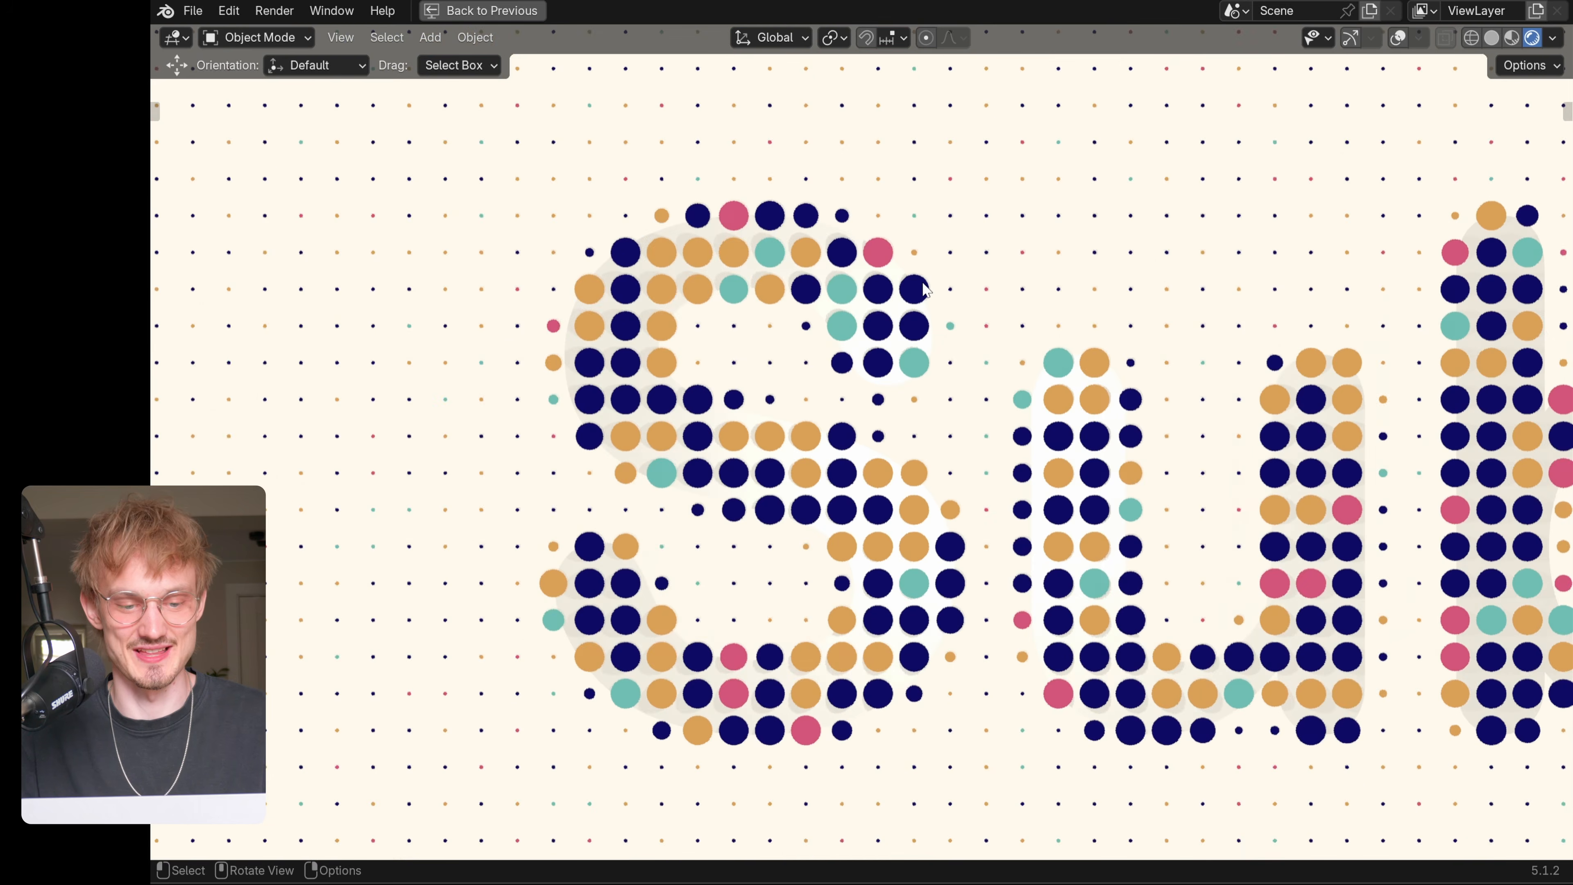
key("ctrl+space")
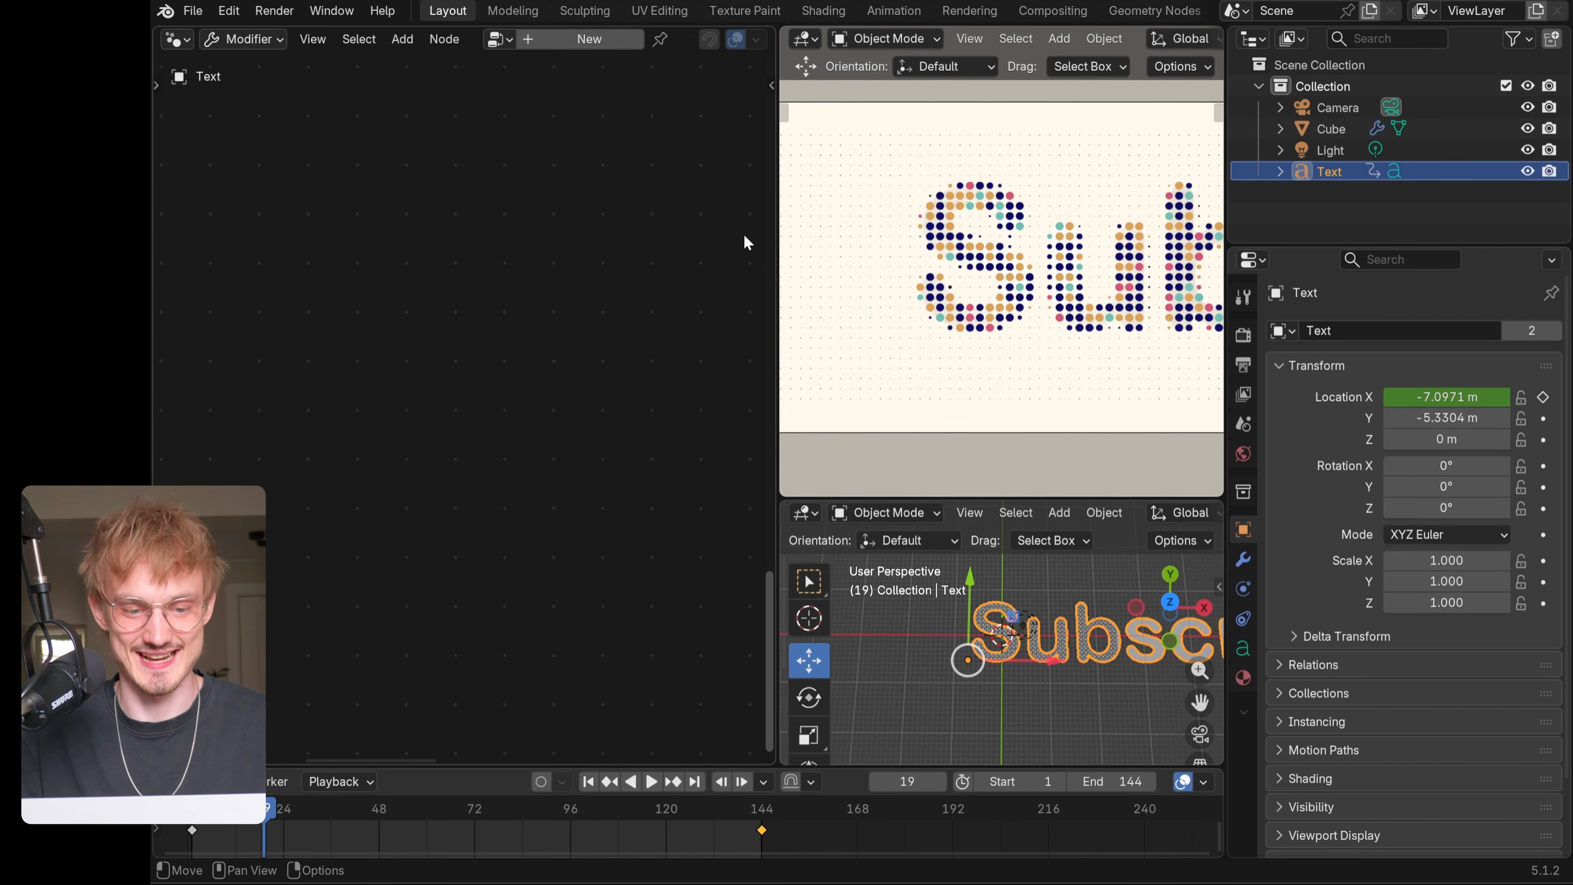
- Widen the viewports, enlarge the Outliner, create a new collection and move the Text object into it
left_click_drag(777, 241, 563, 260)
left_click_drag(1391, 248, 1390, 361)
left_click(1557, 43)
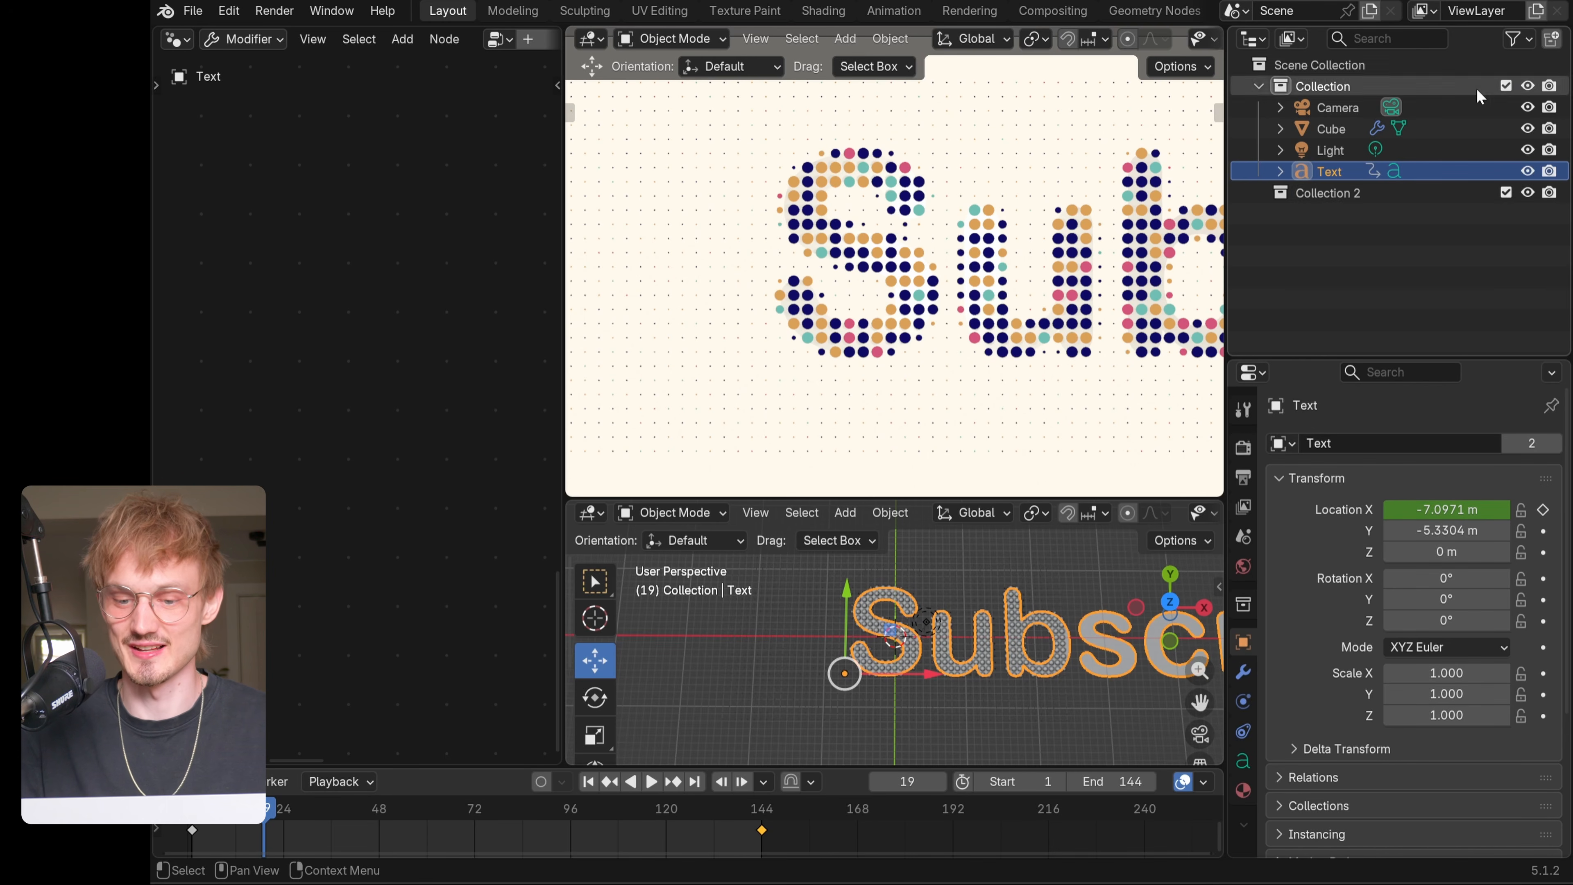
mouse_move(1330, 174)
left_mouse_down()
mouse_move(1334, 207)
mouse_move(1328, 194)
left_mouse_up()
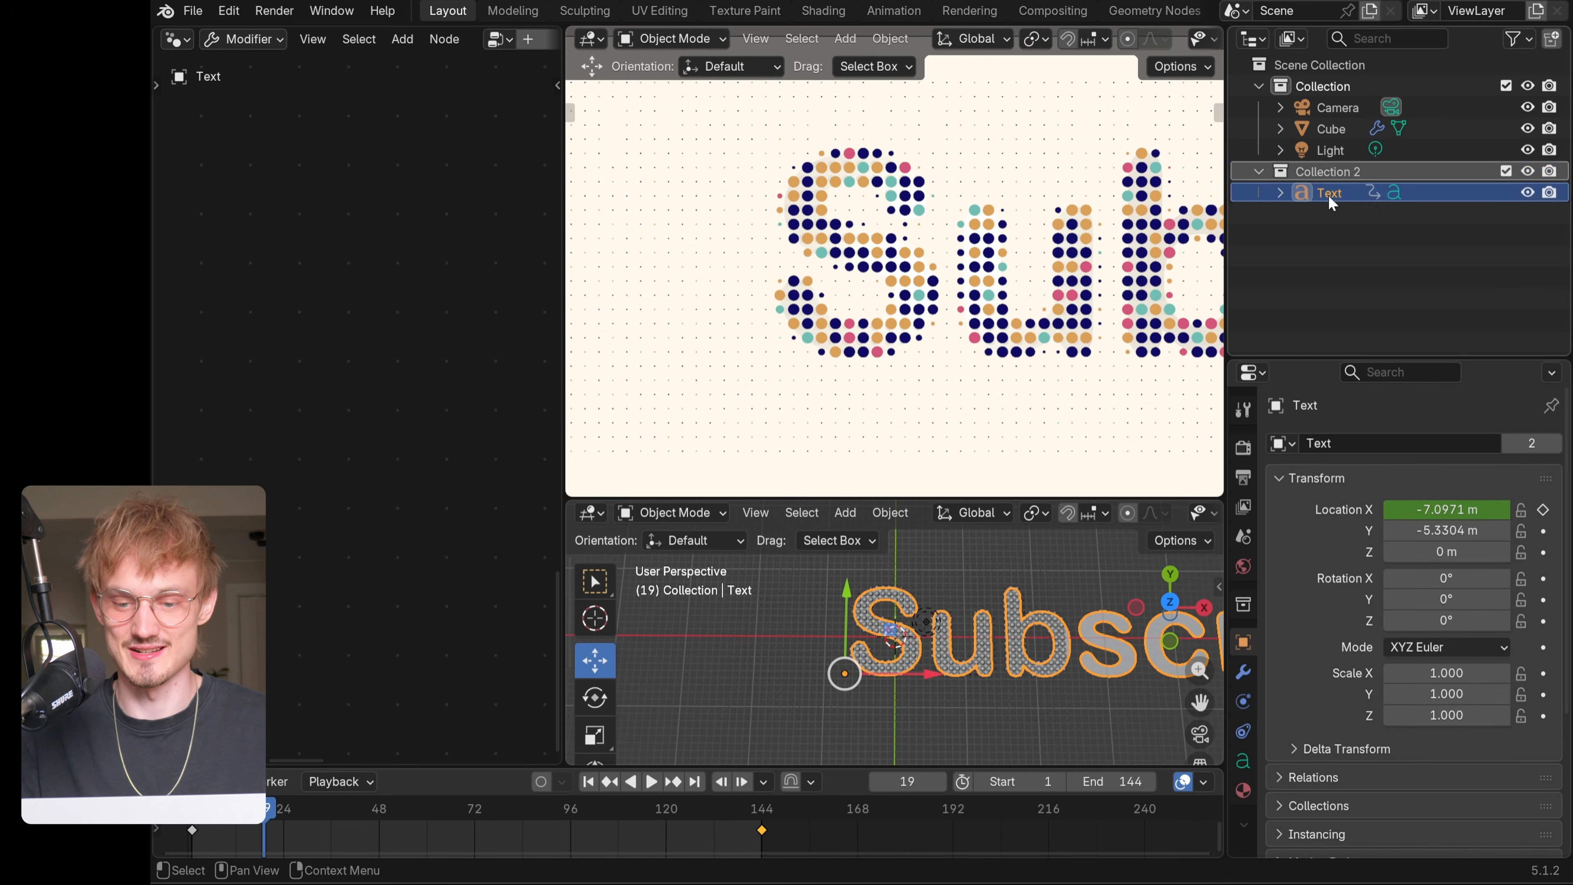
- Rename the new collection Hide and exclude it from the view layer
double_click(1325, 173)
key("Return")
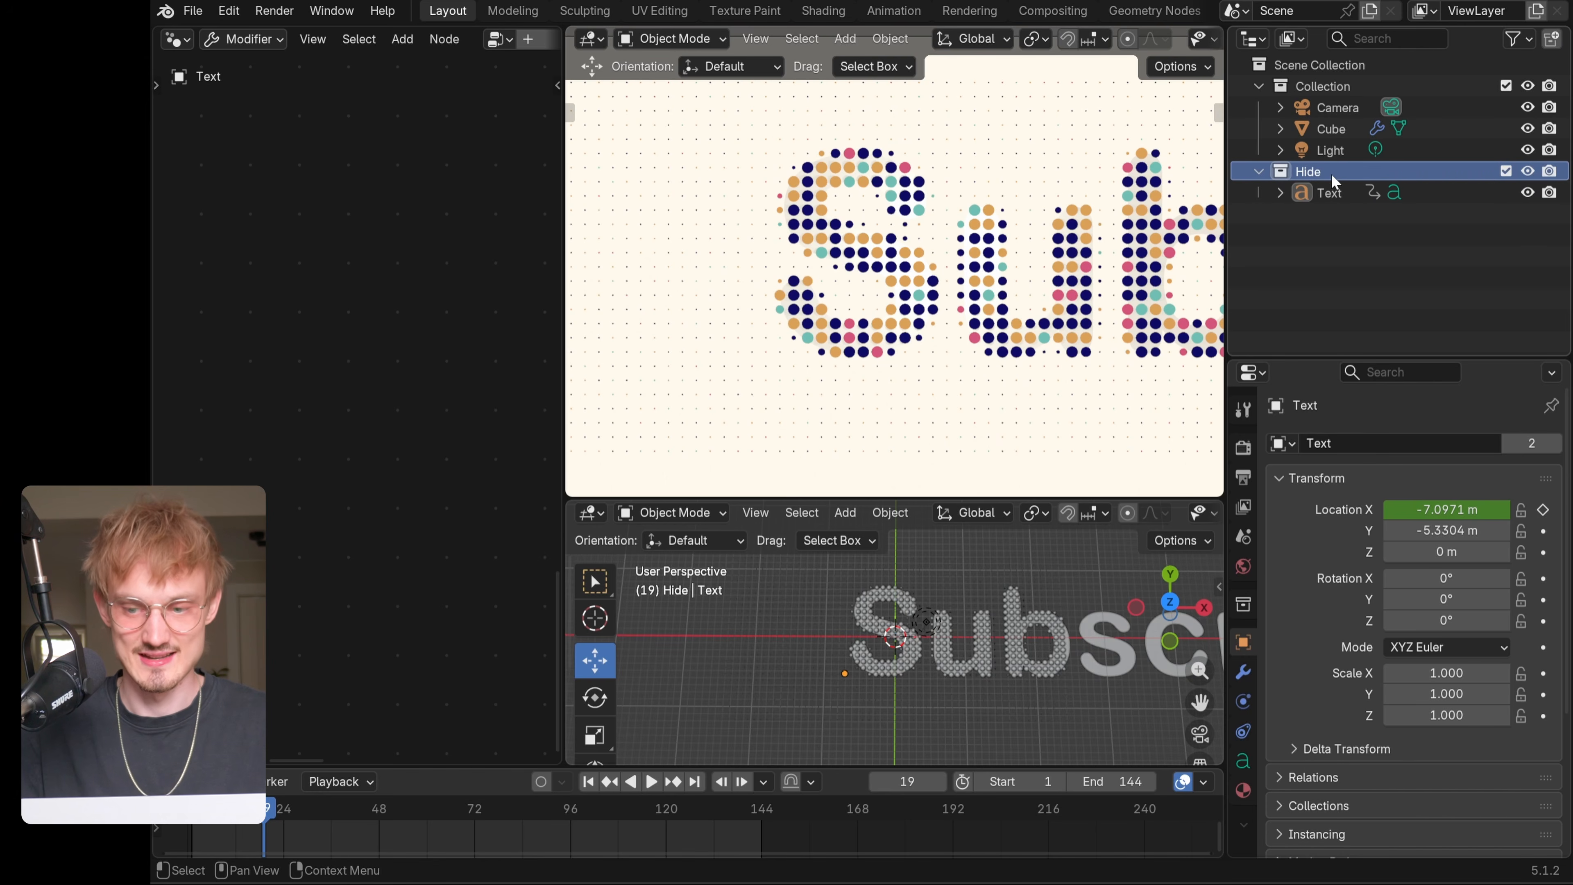
left_click(1506, 172)
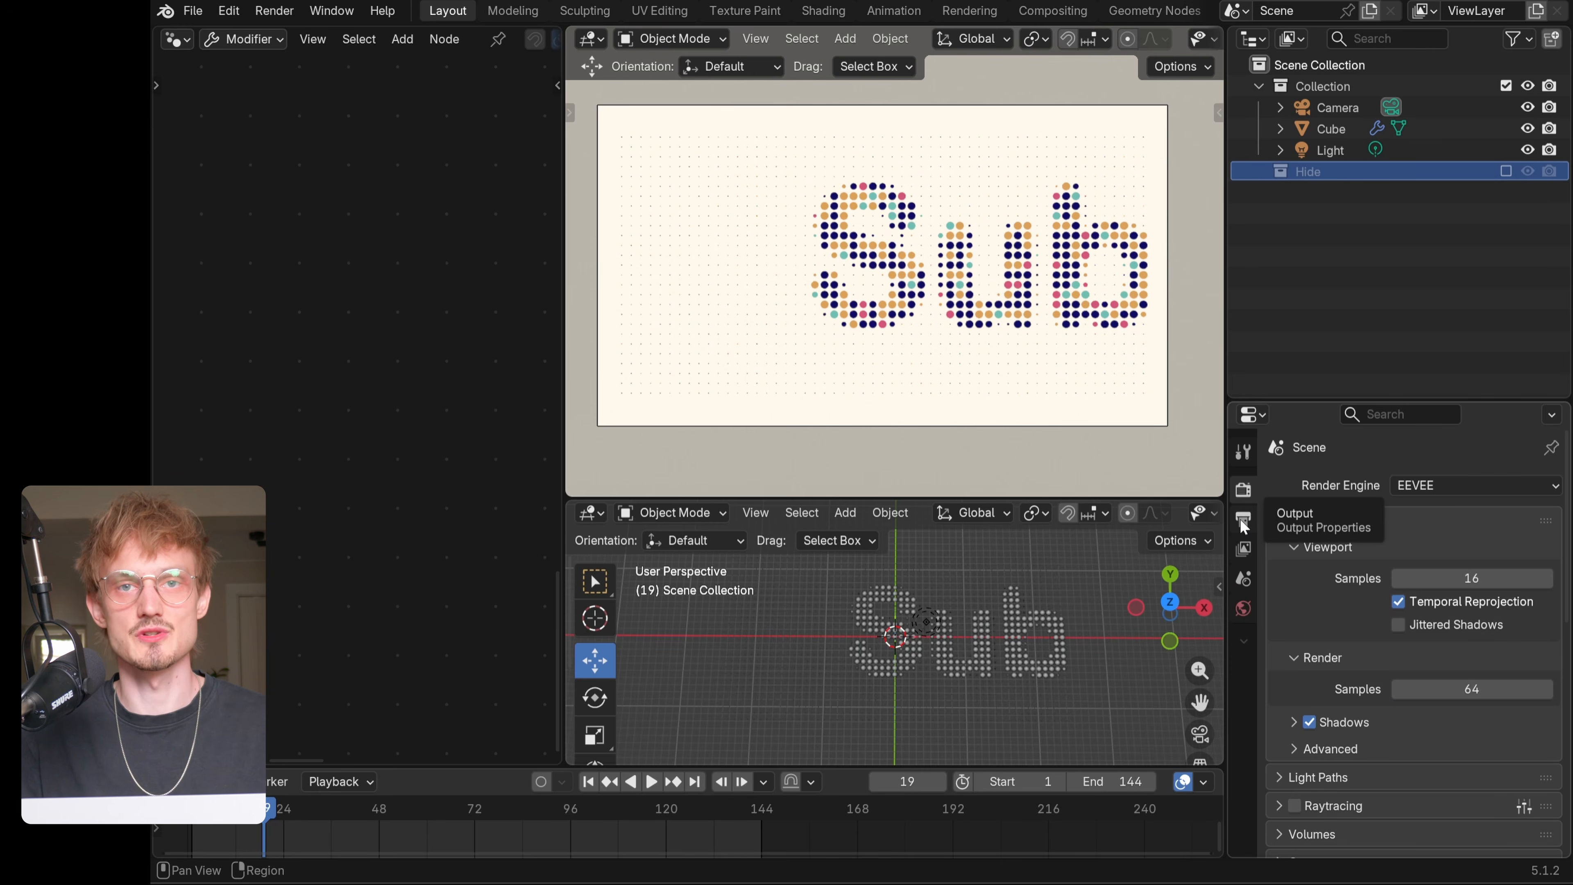
- Show the scene's output settings in an enlarged Properties editor and set the output media type to Video
left_click(1243, 520)
left_click_drag(1295, 403, 1300, 201)
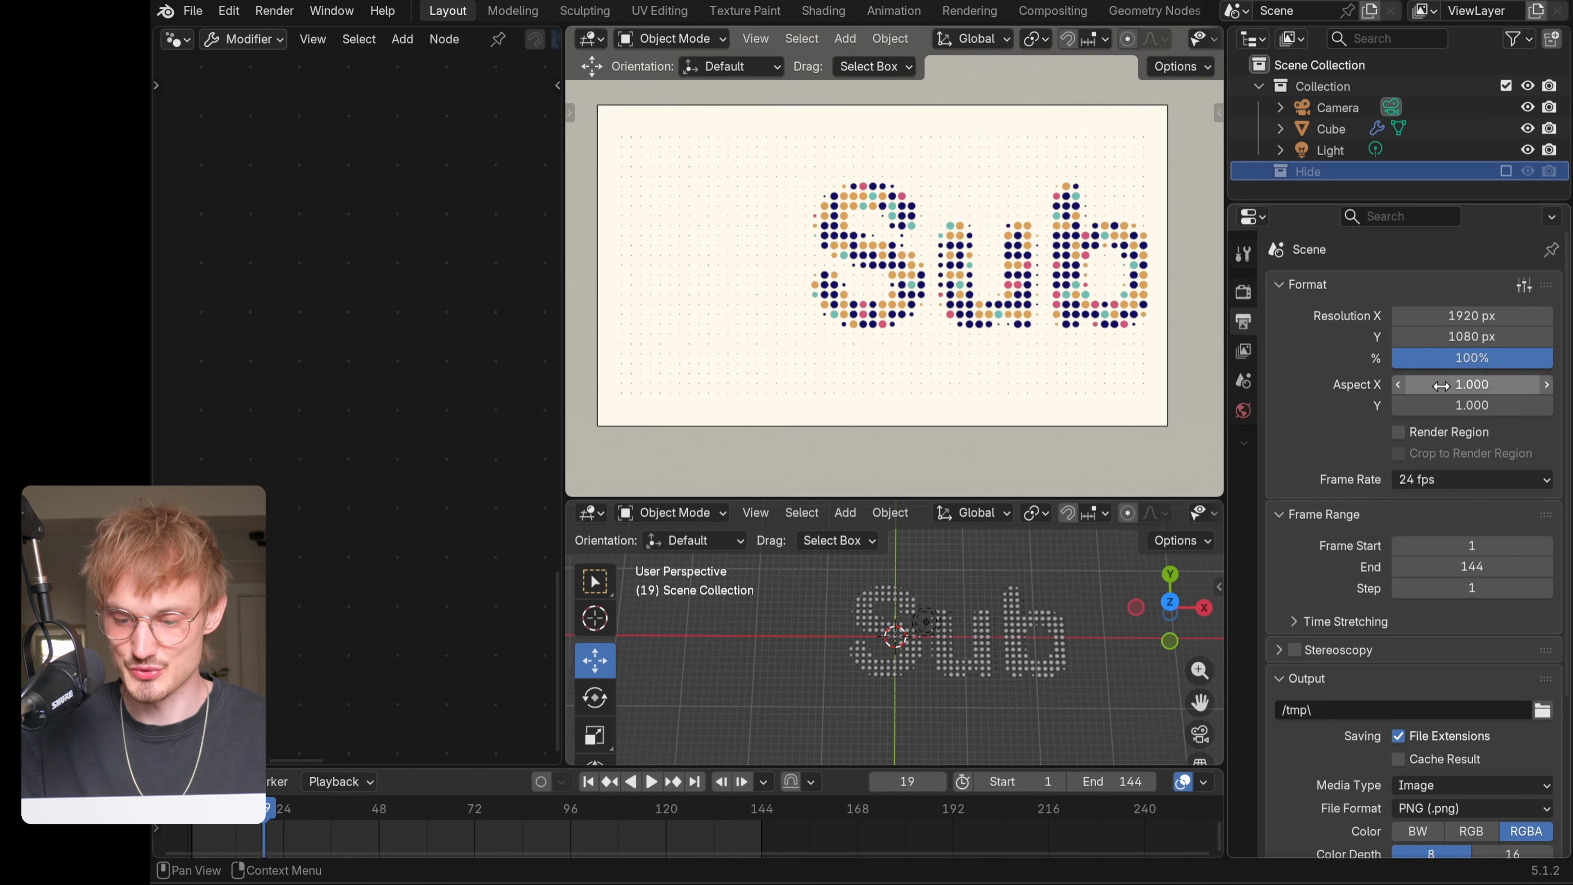
scroll(1407, 304, "down", 6)
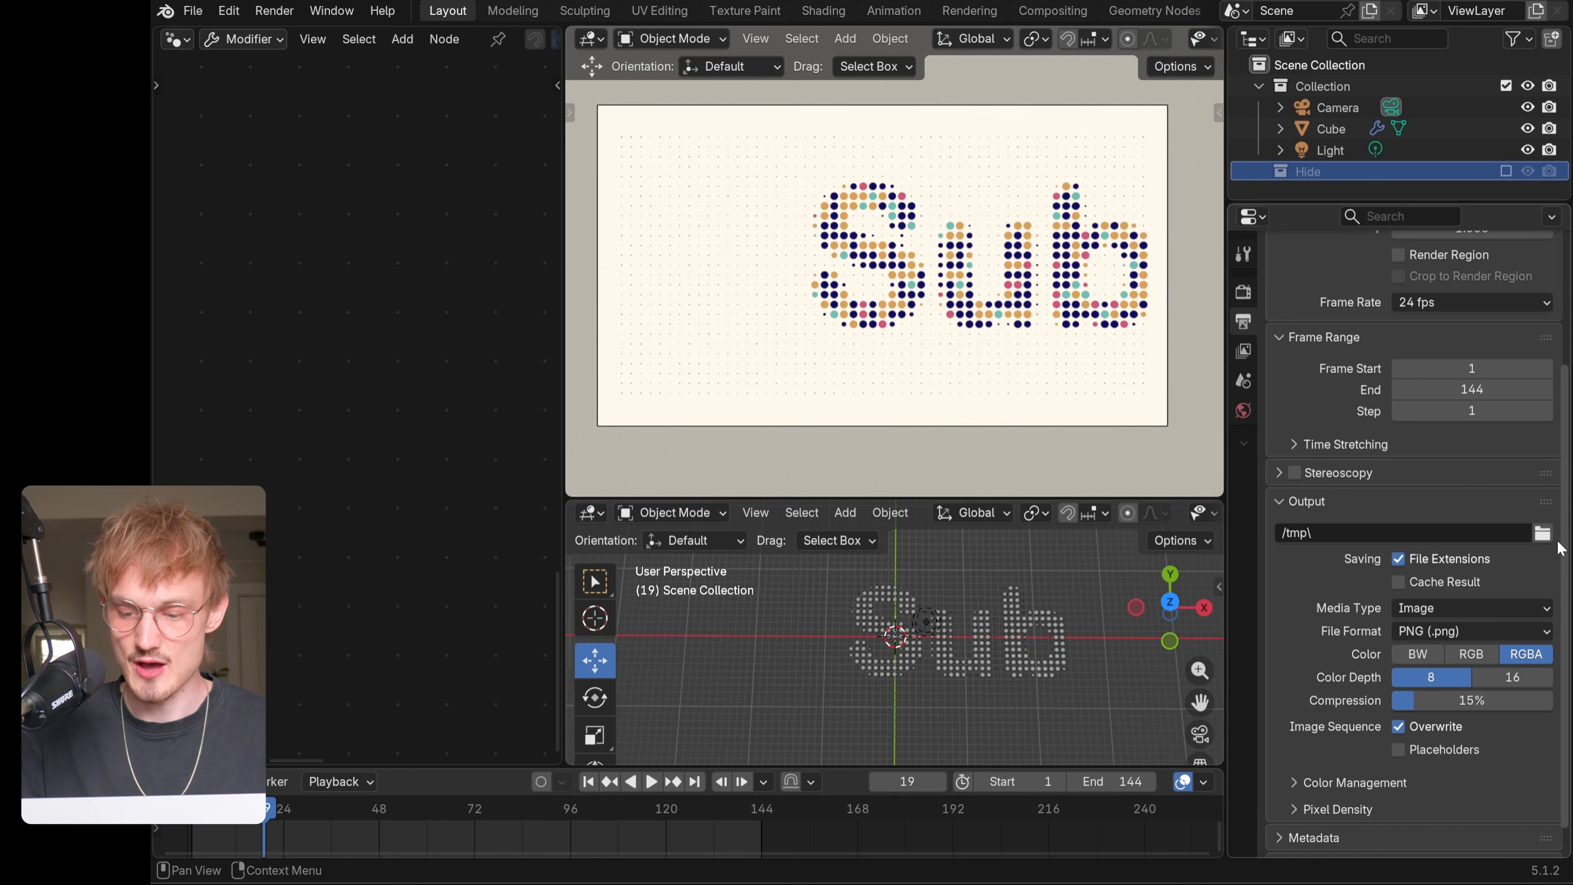
middle_click_drag(1345, 560, 1346, 538)
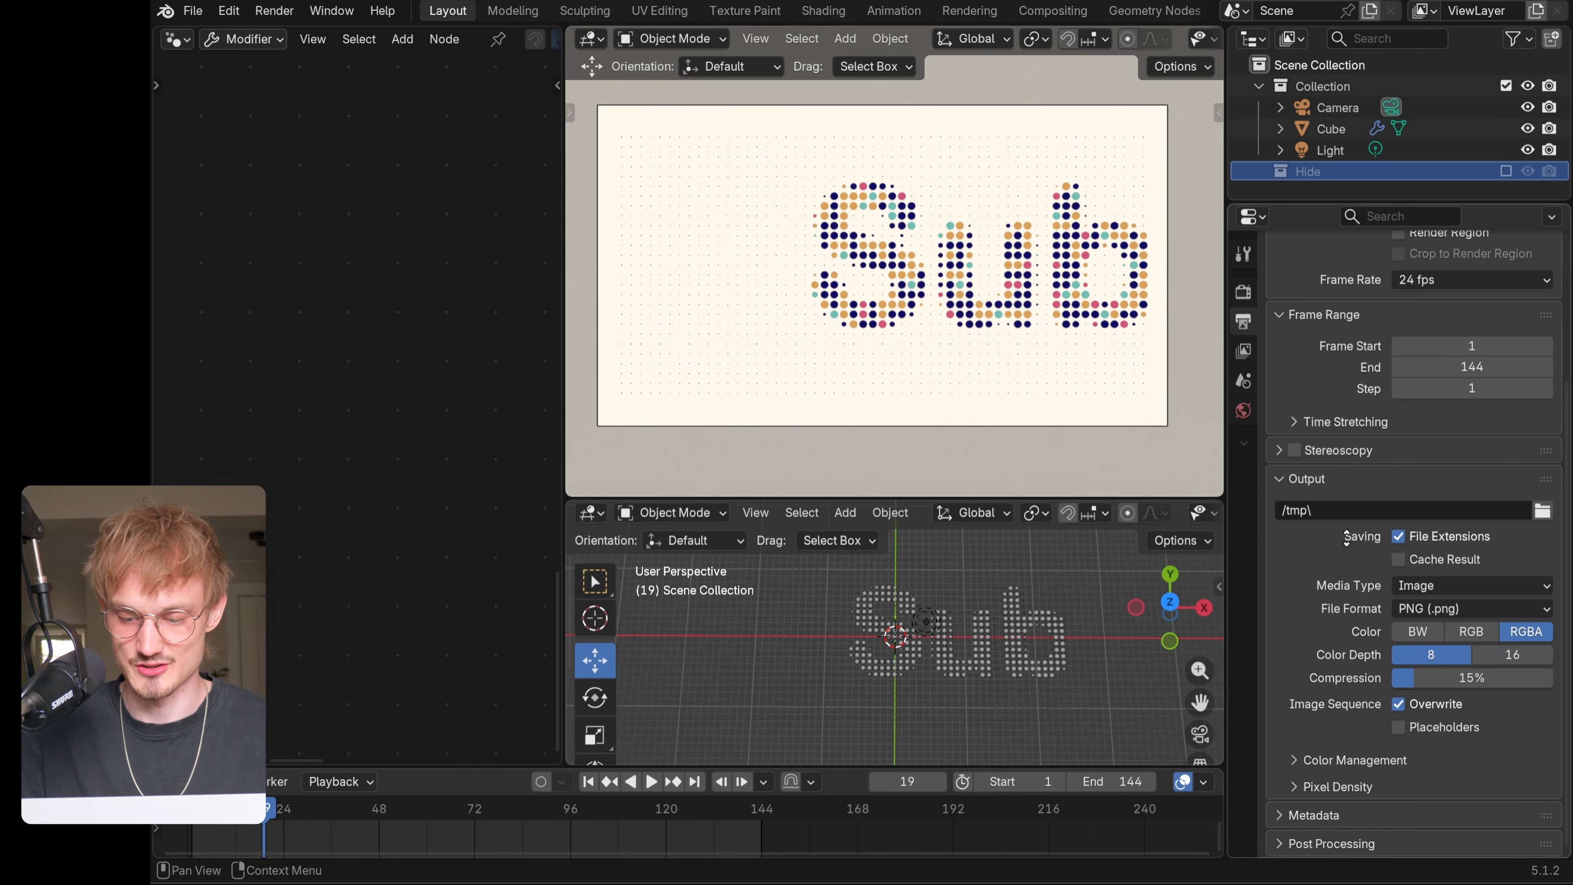
left_click(1455, 586)
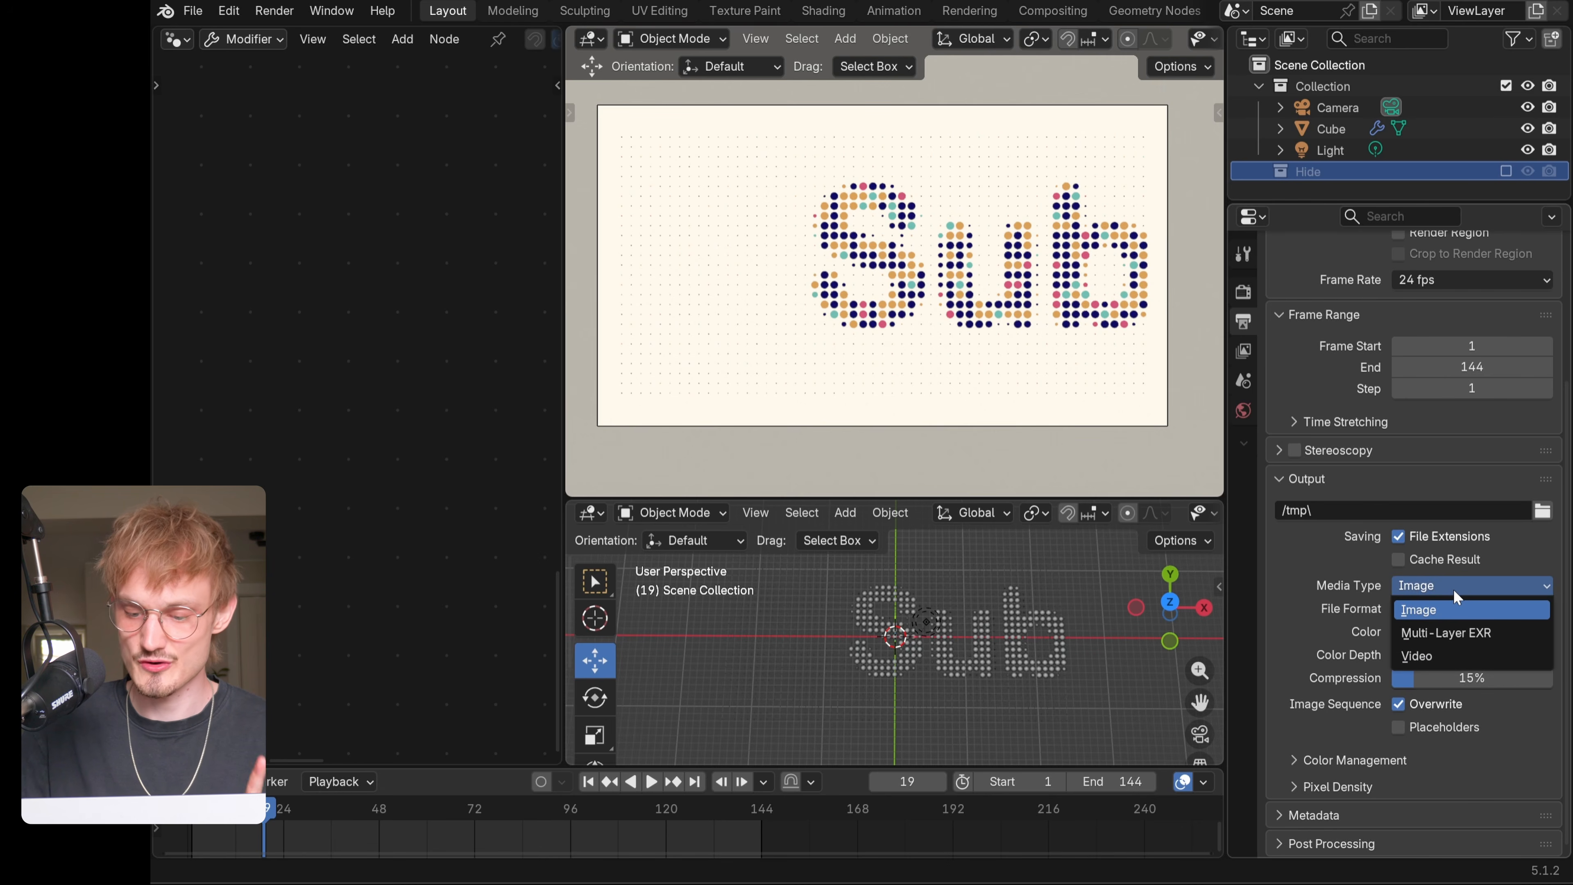
left_click(1456, 655)
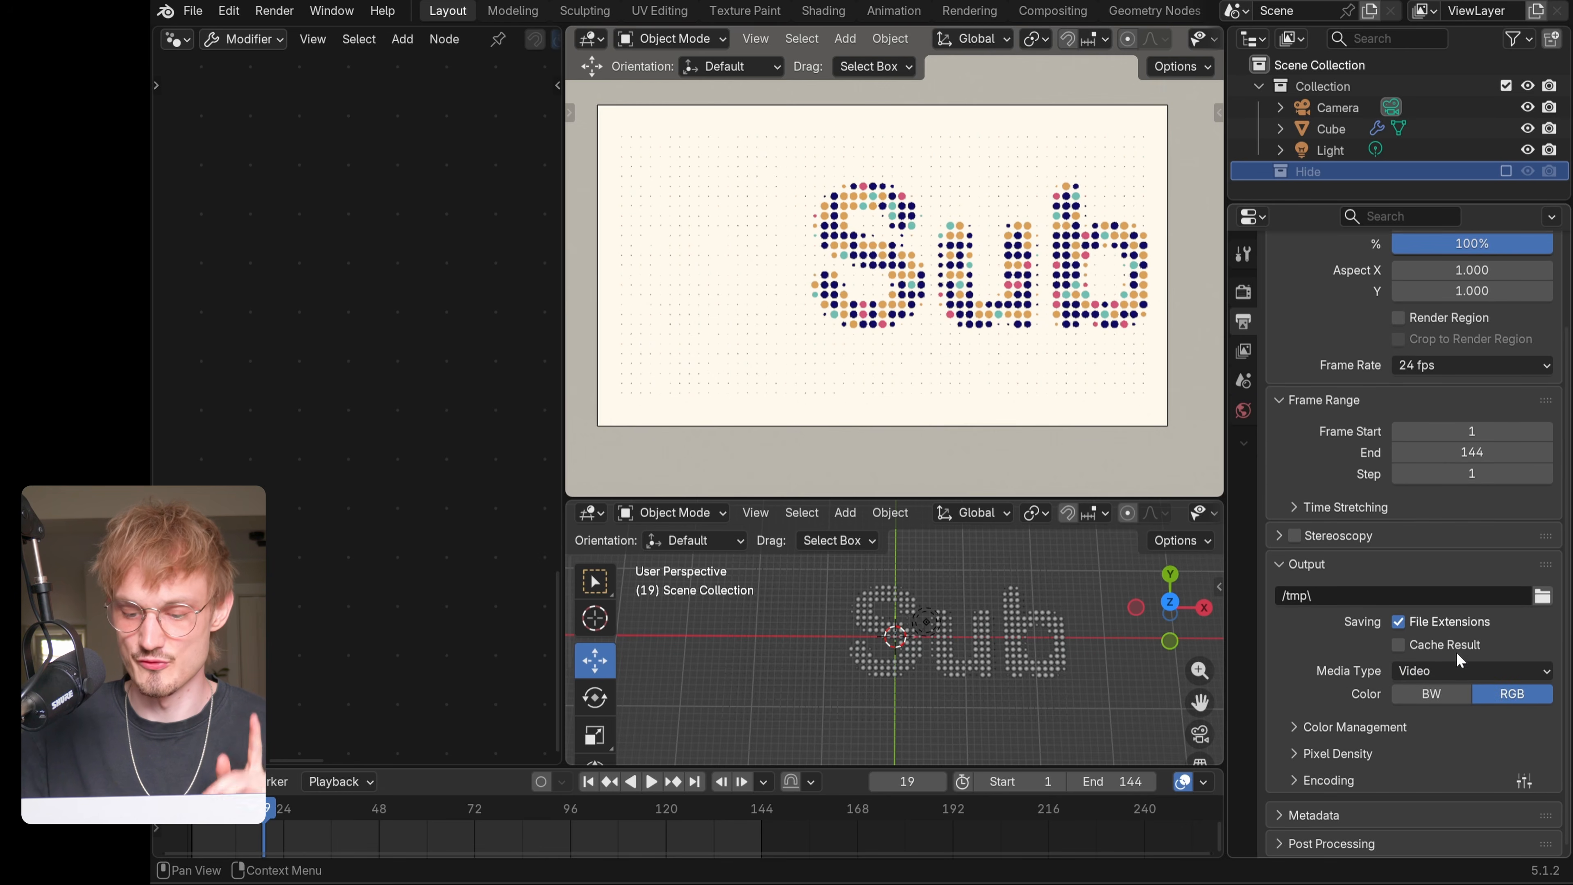
- Set the video encoding container to MPEG-4 and the output quality to Perceptually Lossless, and collapse the encoding settings
left_click(1345, 787)
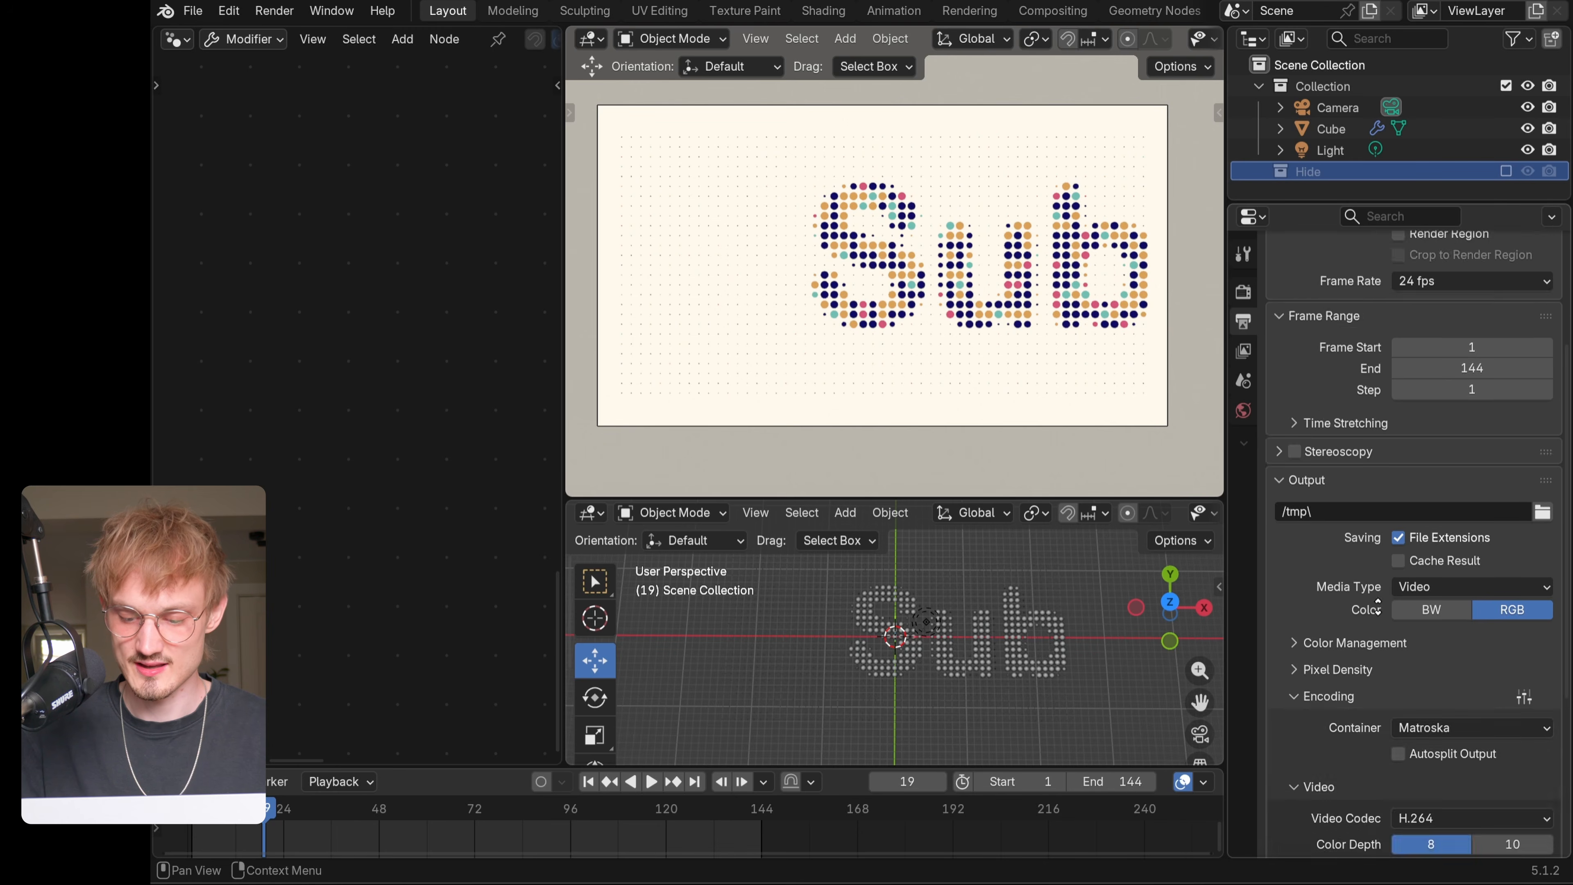
middle_click_drag(1345, 787, 1457, 576)
left_click(1457, 561)
left_click(1456, 584)
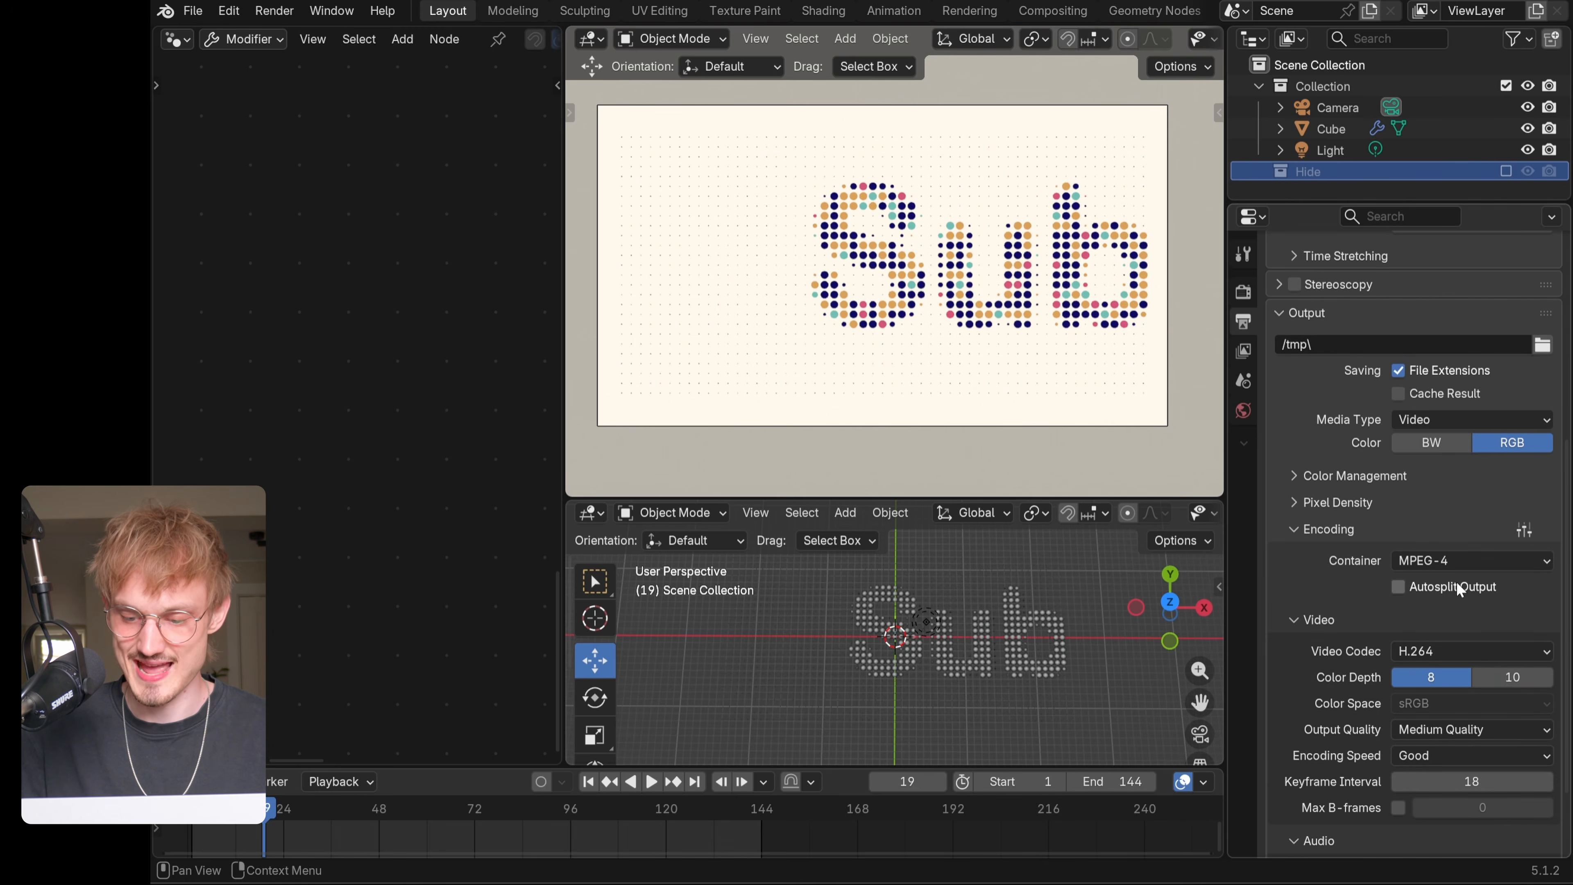
left_click(1451, 729)
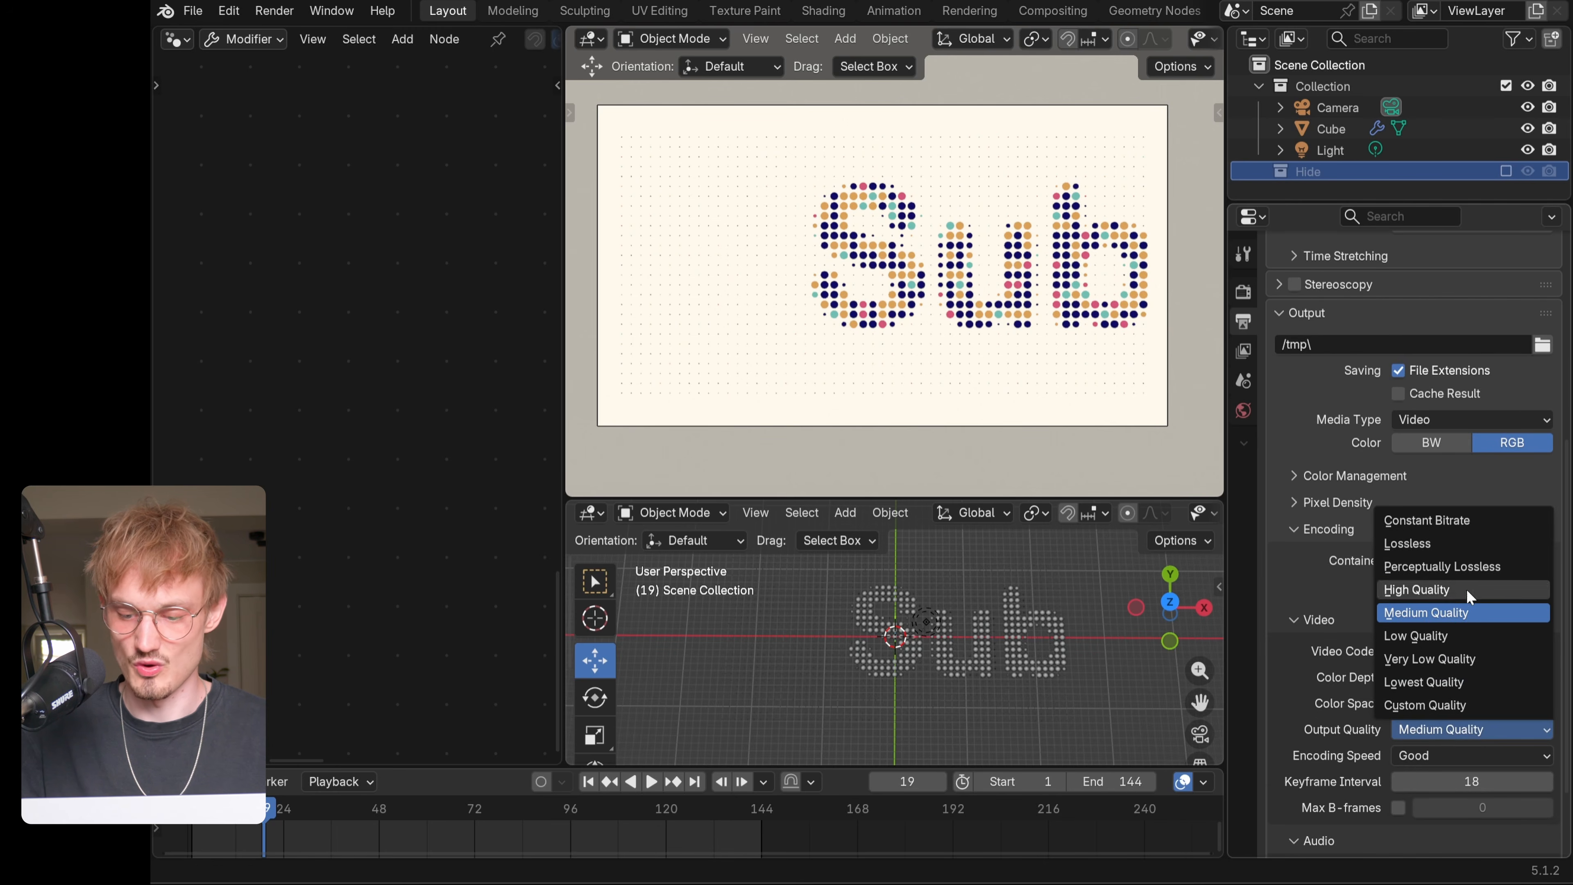
left_click(1466, 568)
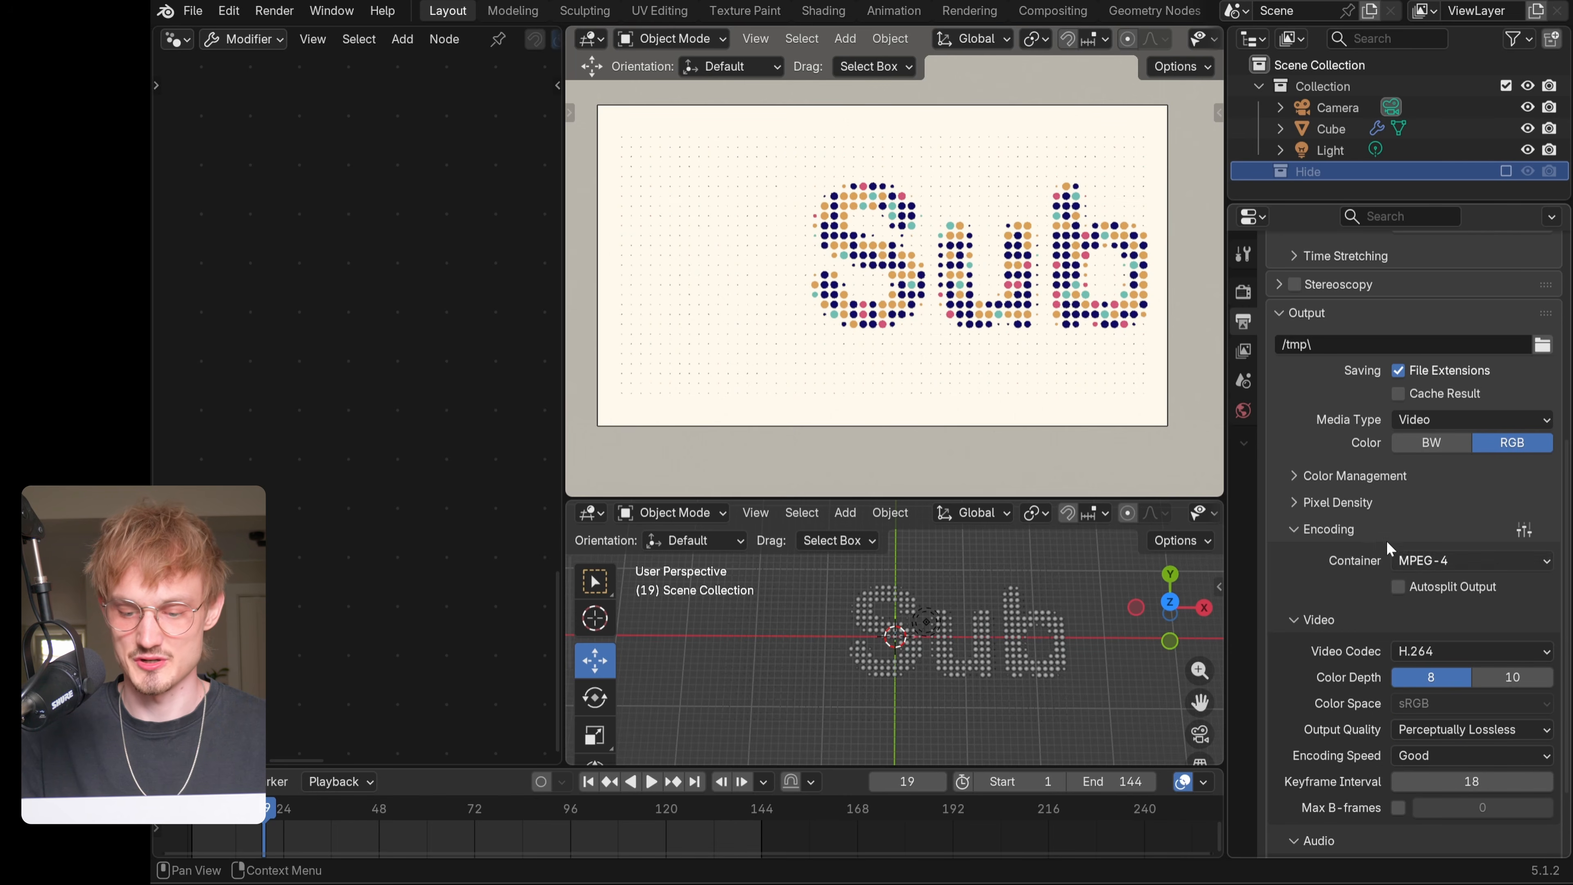
left_click(1359, 530)
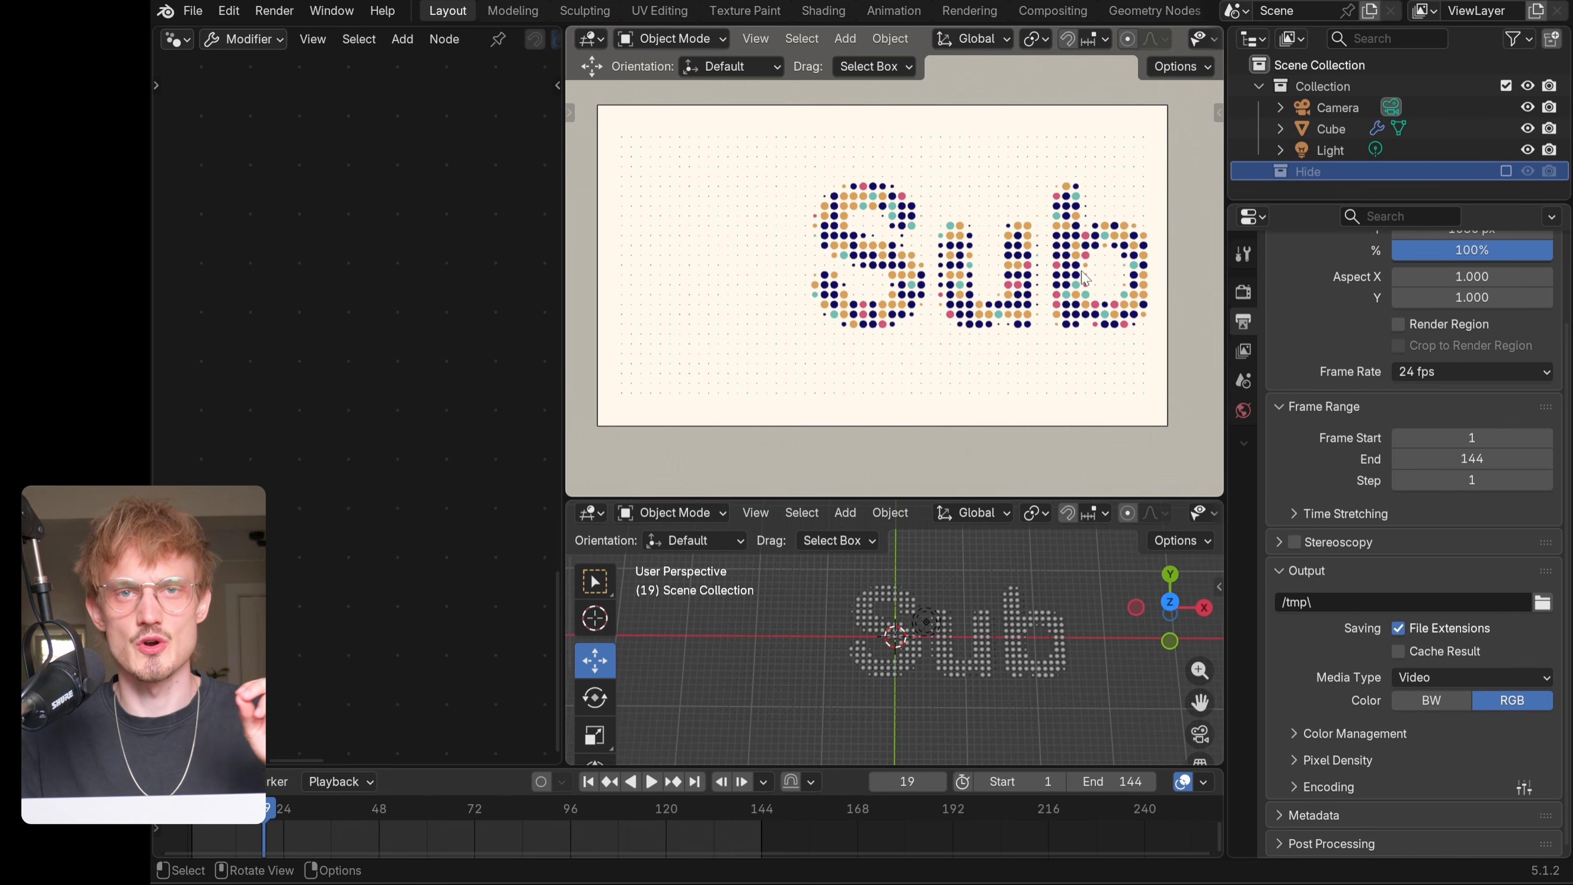
- Check the Cycles render devices in the system preferences, close the preferences and start rendering the animation
left_click(228, 11)
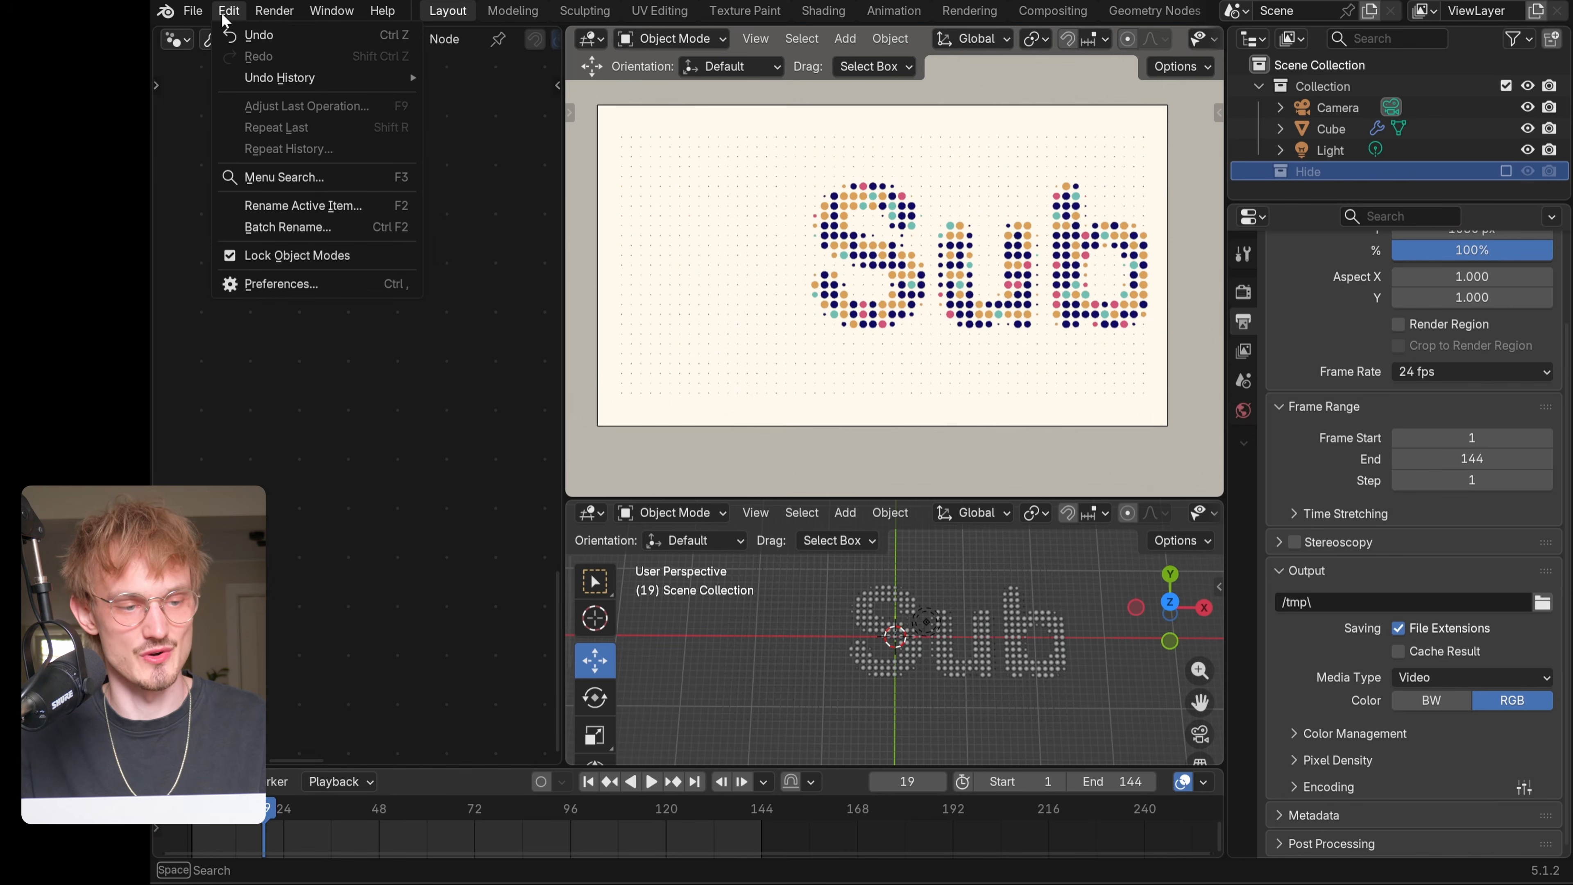
left_click(289, 287)
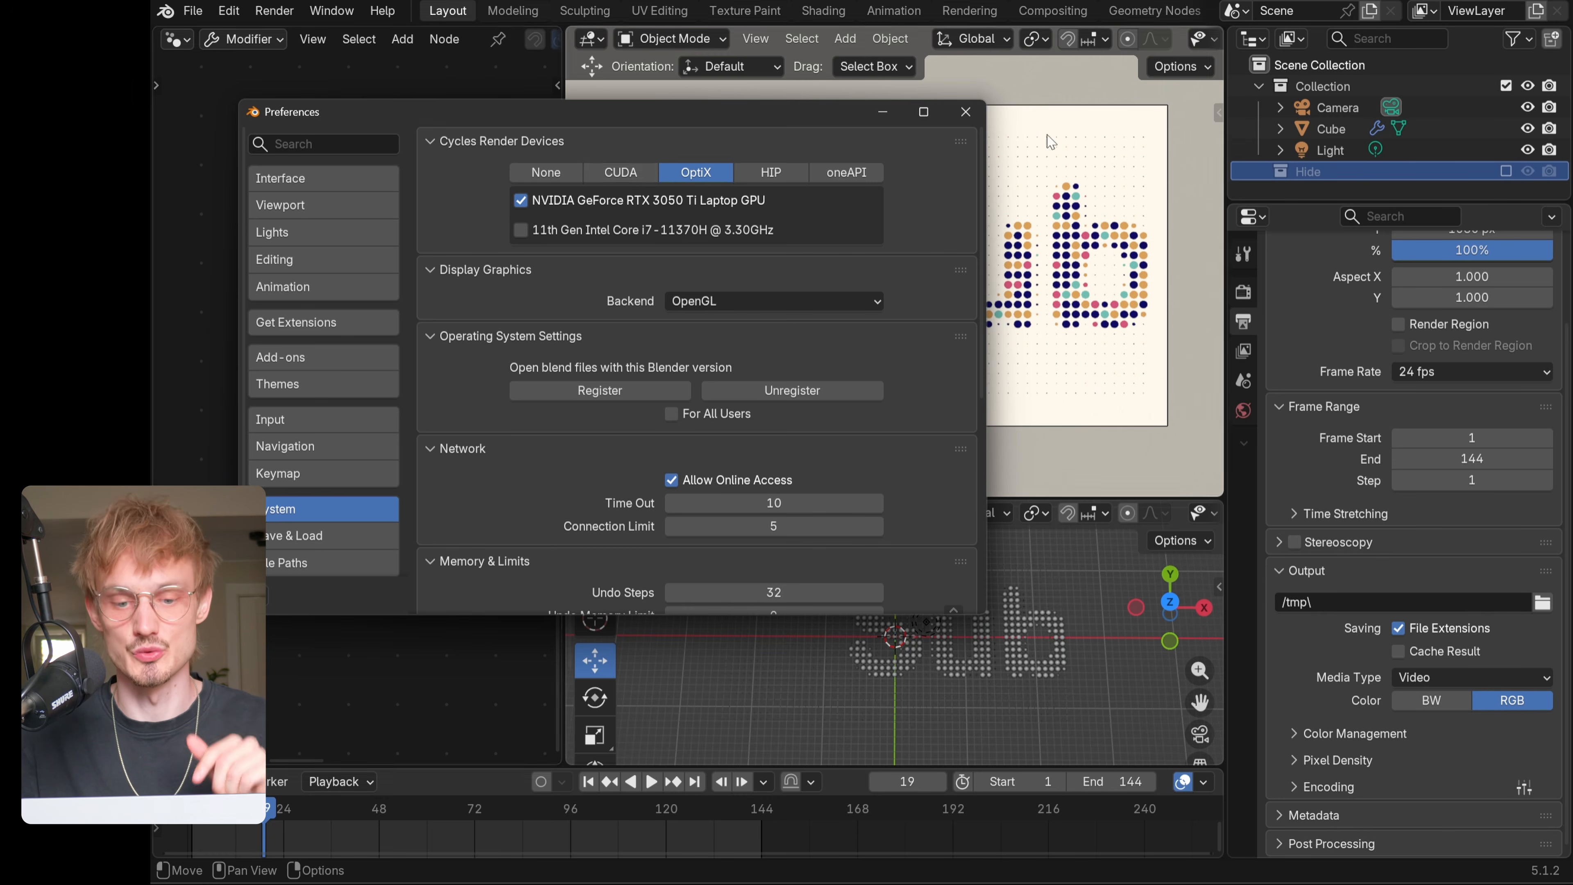
left_click(966, 112)
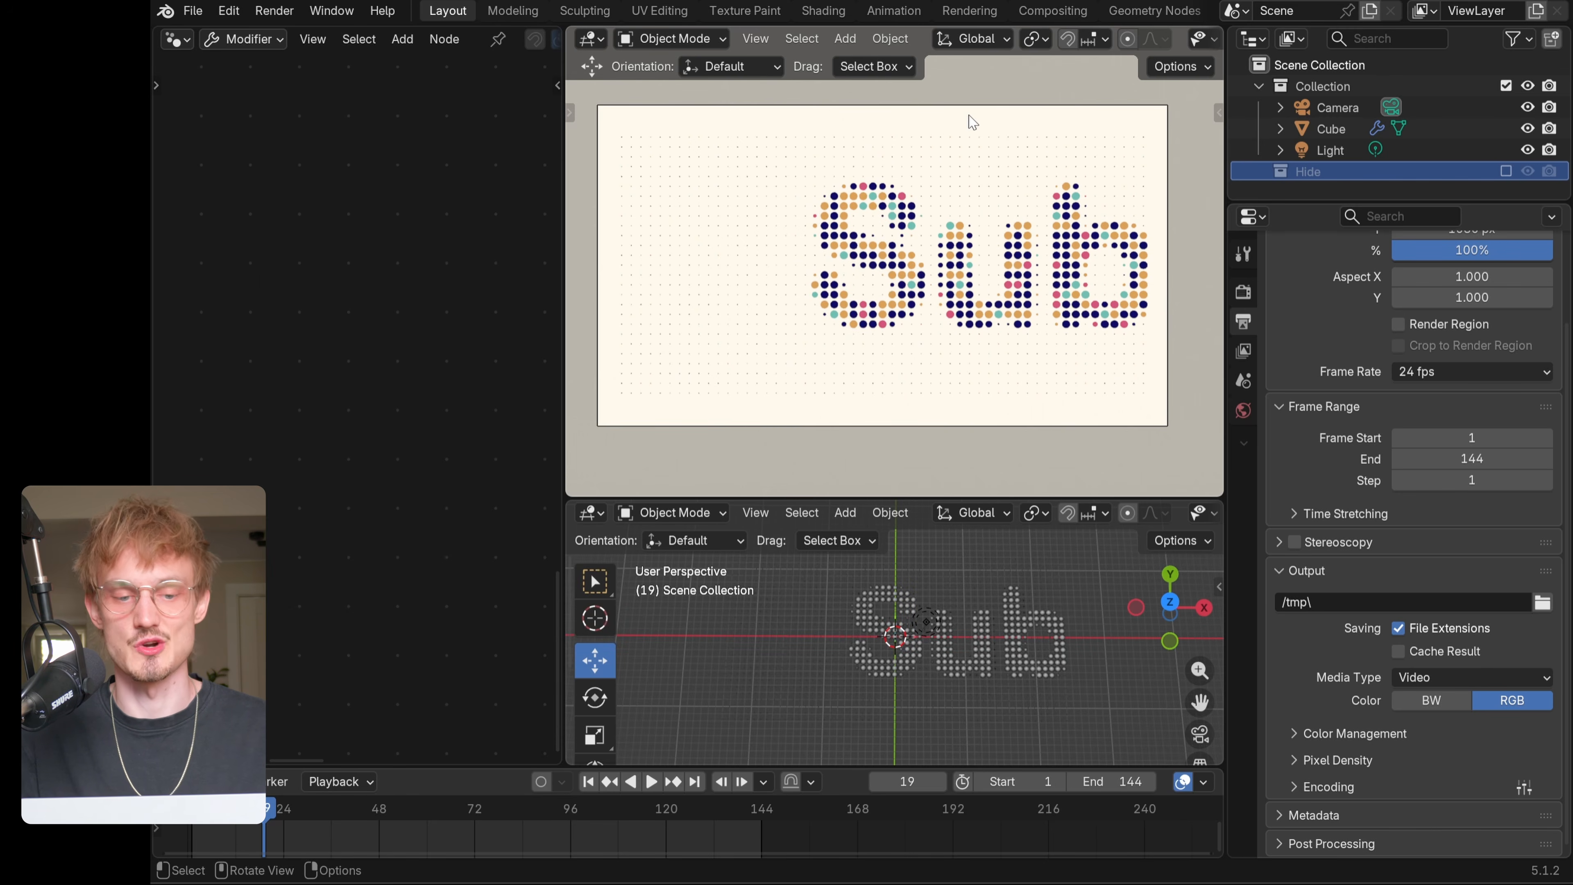
left_click(274, 10)
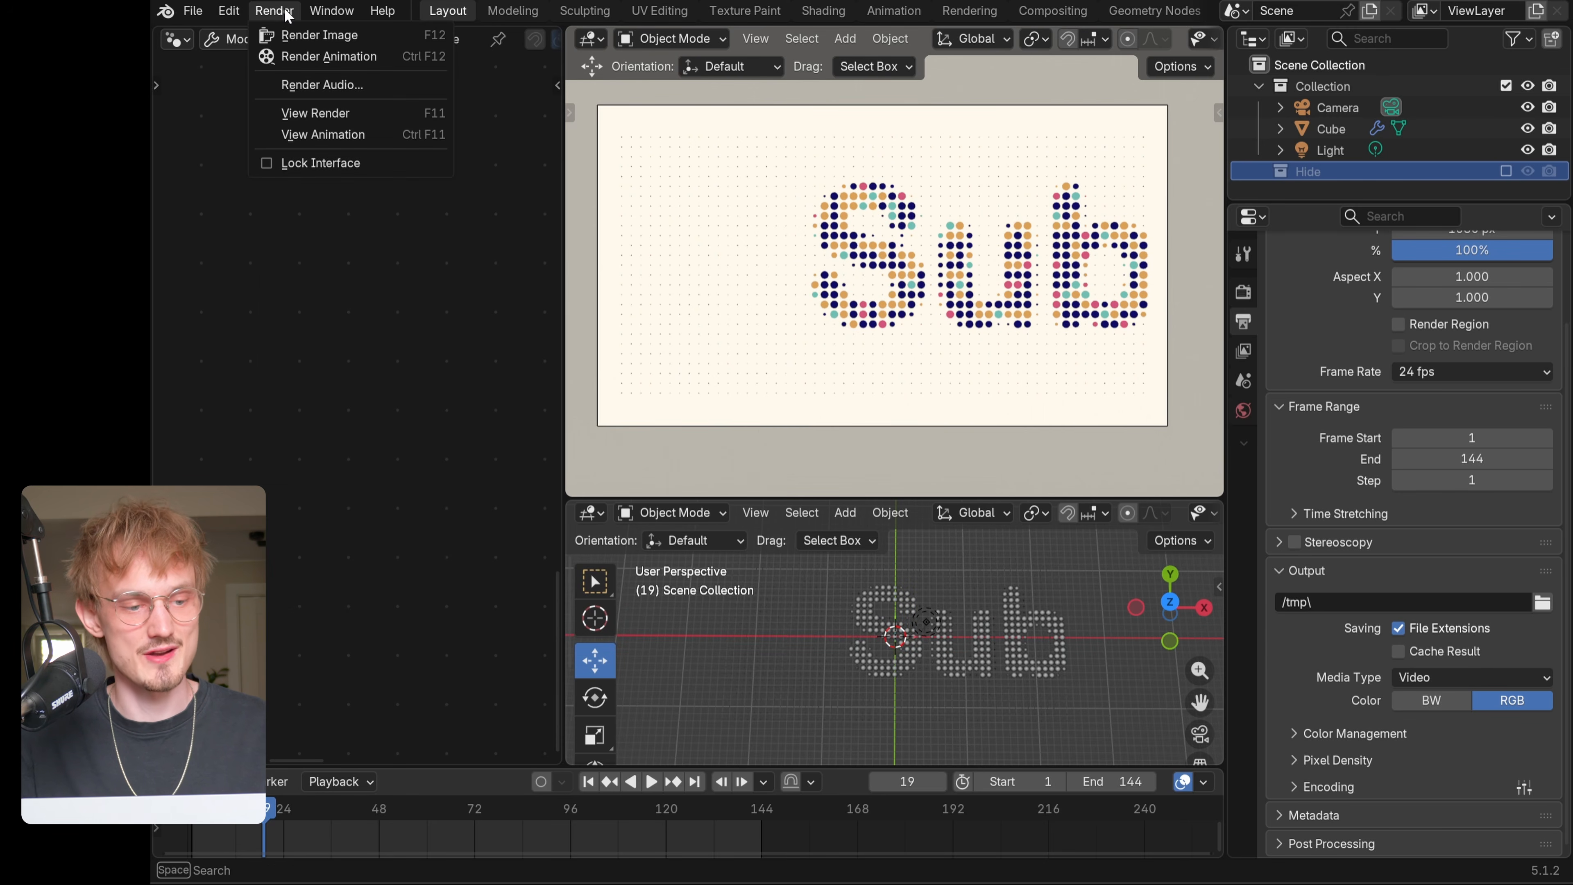
left_click(326, 57)
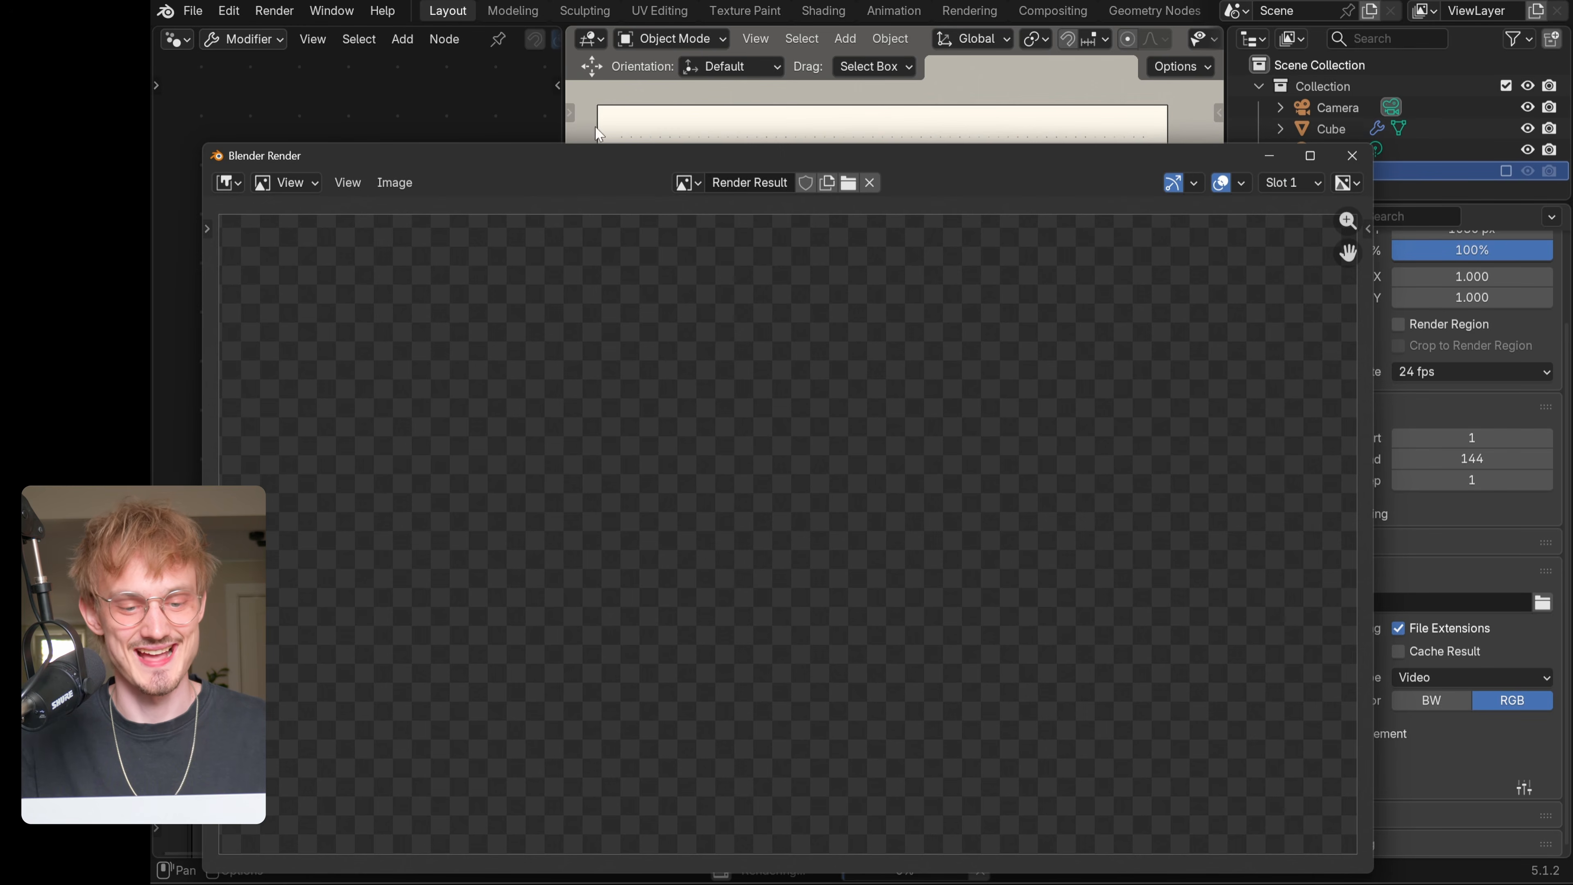